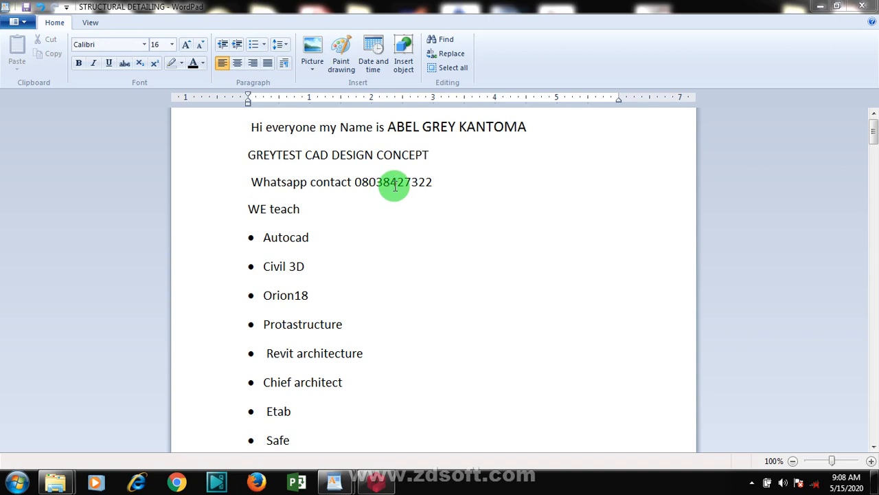
Step: Read through the document's introduction, contact details, list of taught programs and structural detailing topics
click(383, 231)
scroll(385, 232, down, 5)
scroll(375, 225, up, 2)
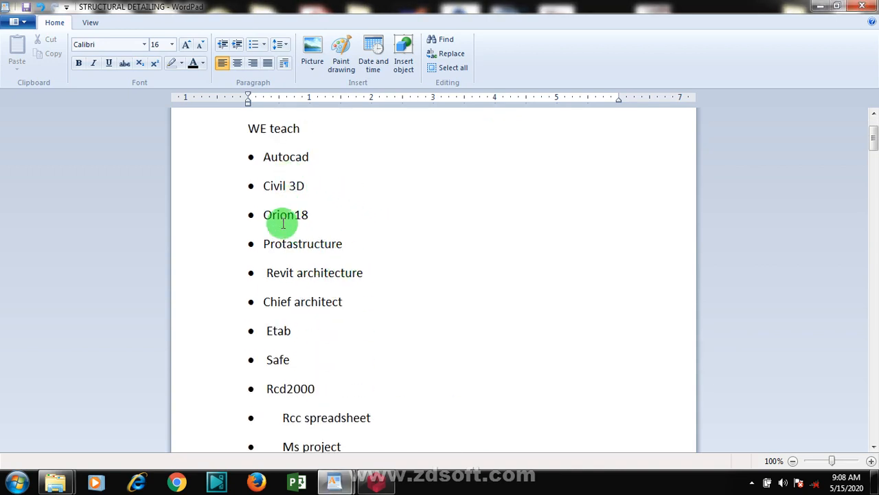
click(339, 227)
scroll(347, 236, down, 1)
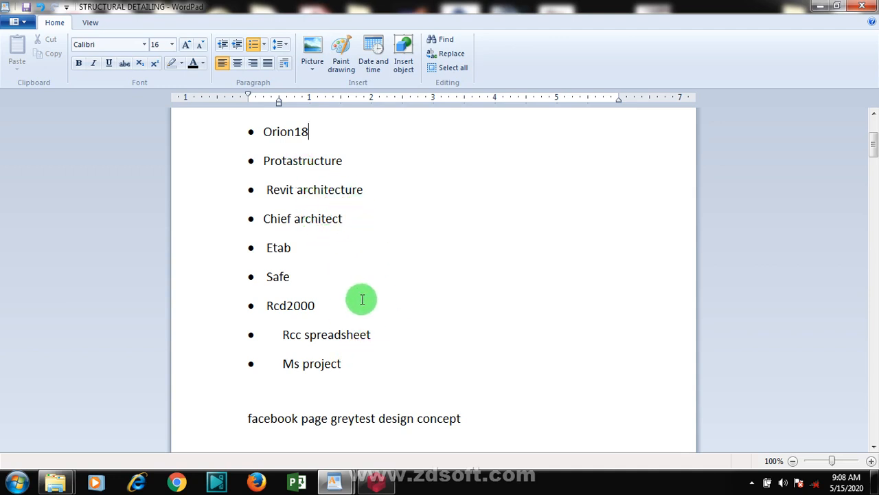
scroll(389, 288, down, 1)
scroll(392, 309, up, 1)
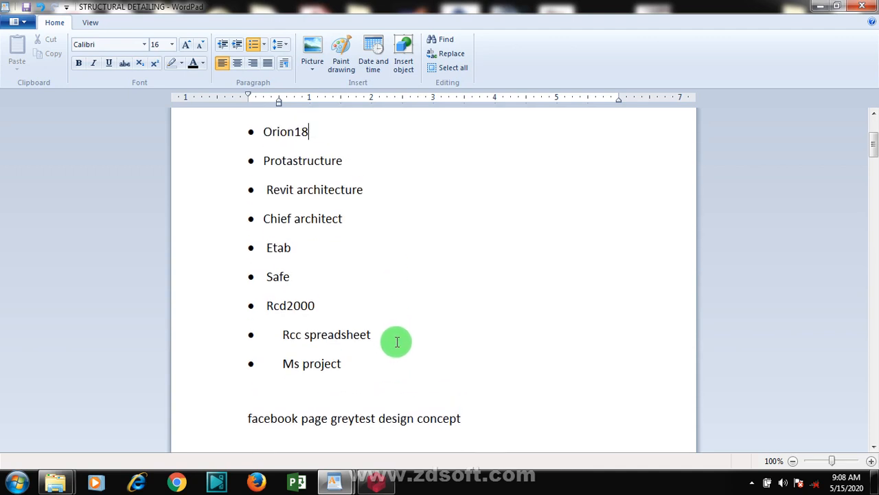
click(319, 419)
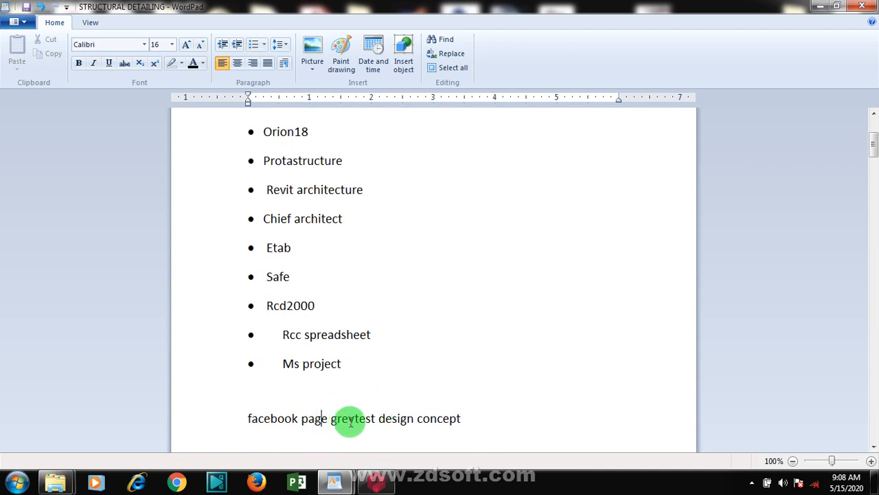
click(384, 421)
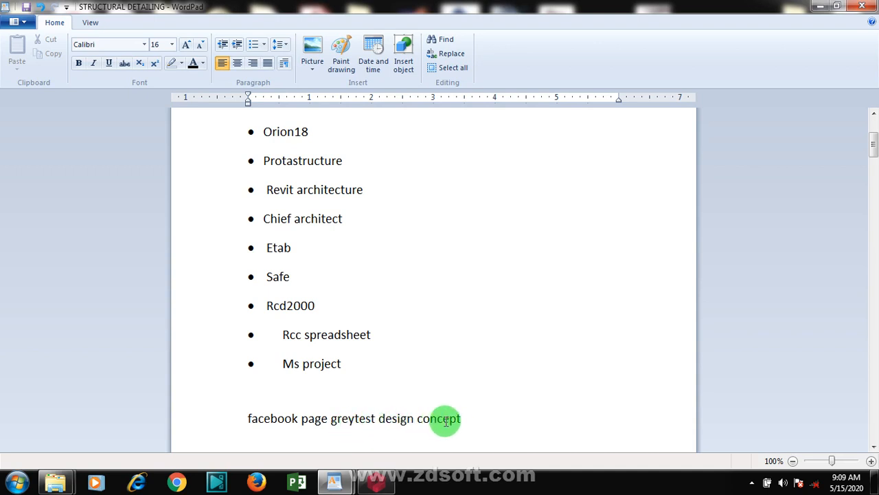
scroll(480, 415, up, 5)
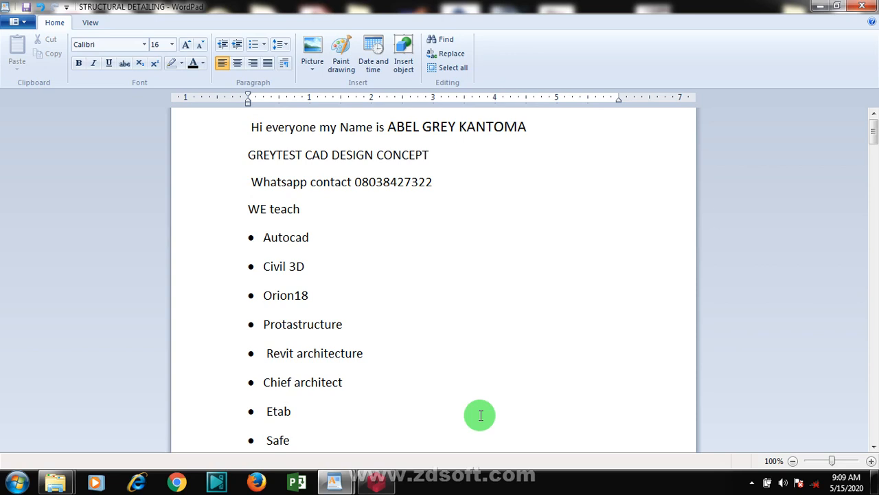
scroll(481, 415, down, 3)
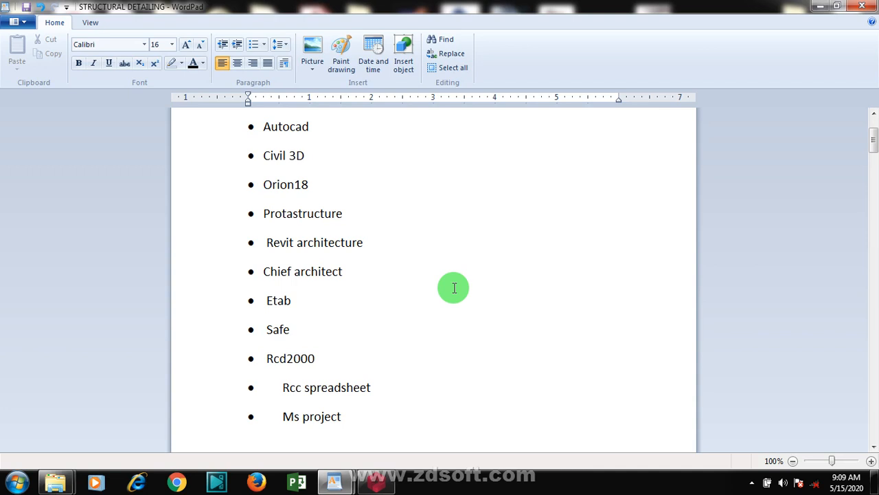
scroll(446, 290, up, 3)
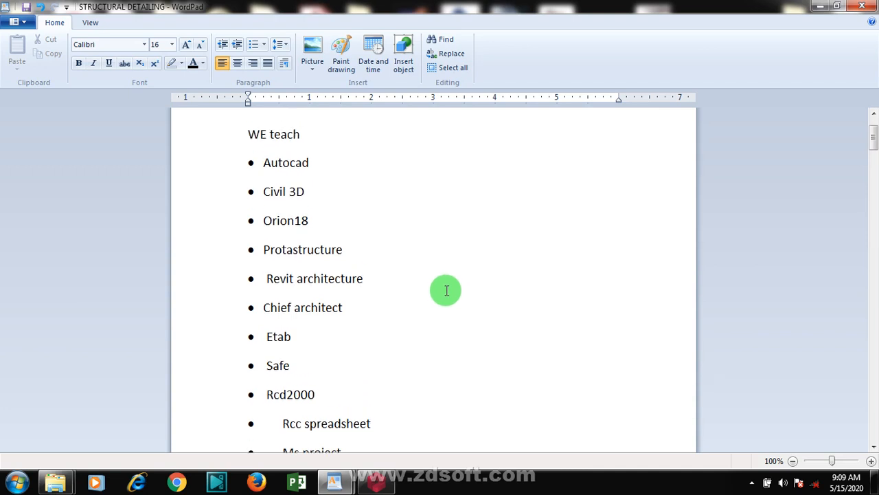
scroll(445, 292, down, 10)
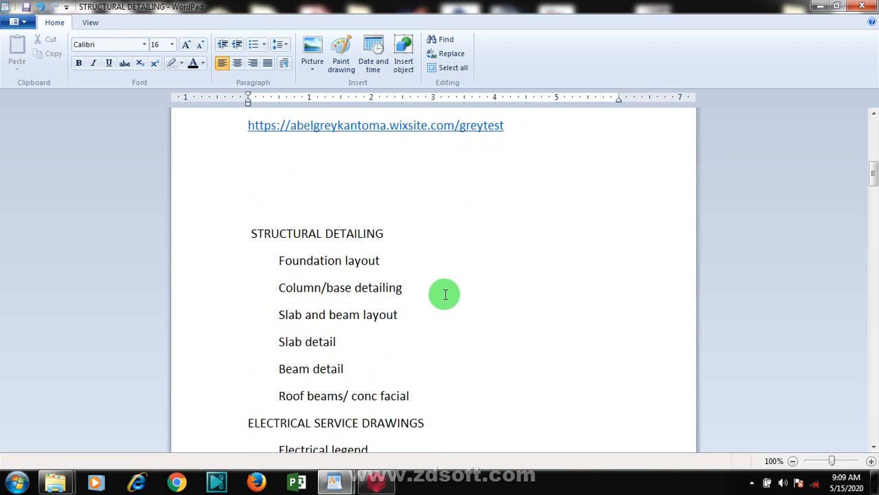
scroll(445, 294, up, 10)
scroll(445, 296, down, 5)
scroll(440, 295, up, 3)
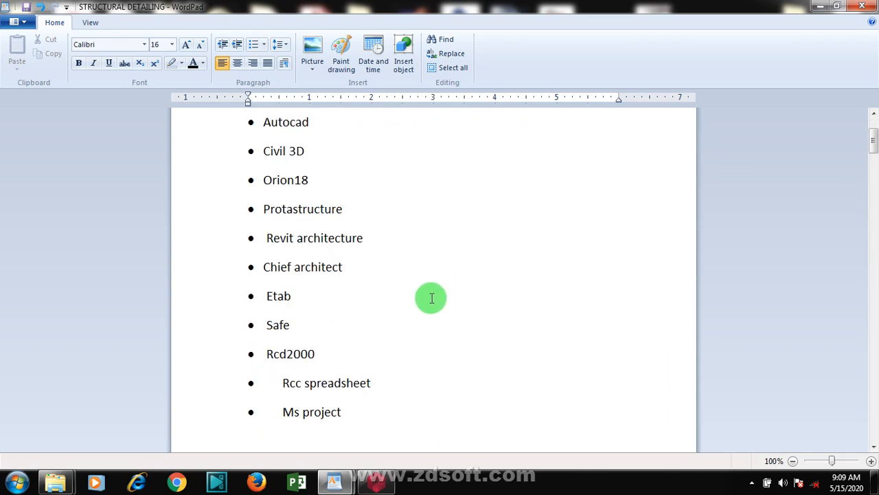
scroll(430, 300, down, 3)
scroll(428, 304, up, 5)
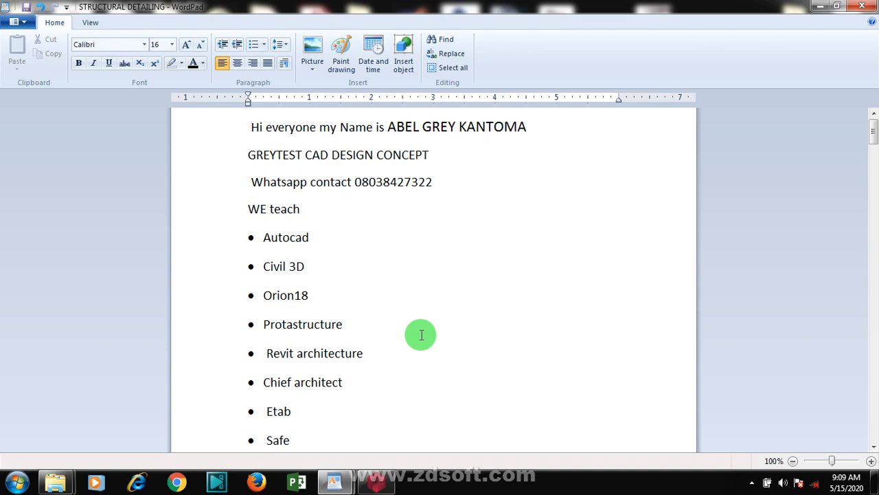
Step: Switch to ProtaStructure and create a new project coded steel_design, importing the UK (BS8110) template settings
click(377, 481)
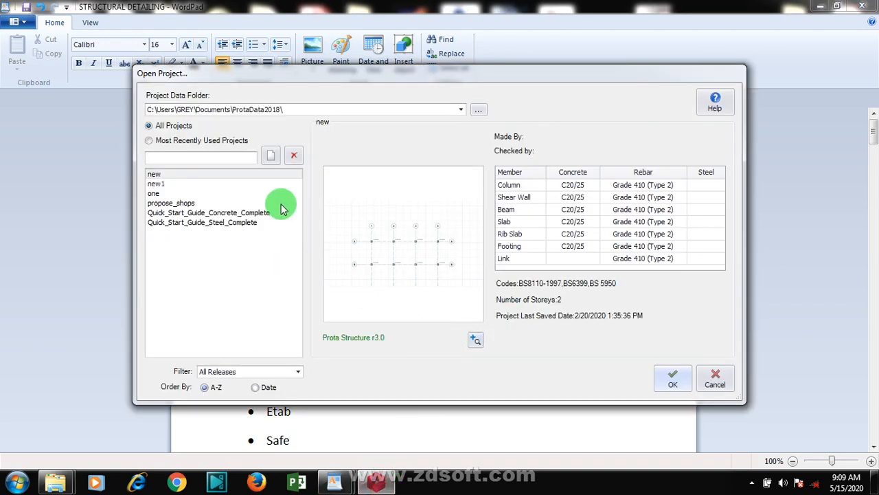
click(269, 163)
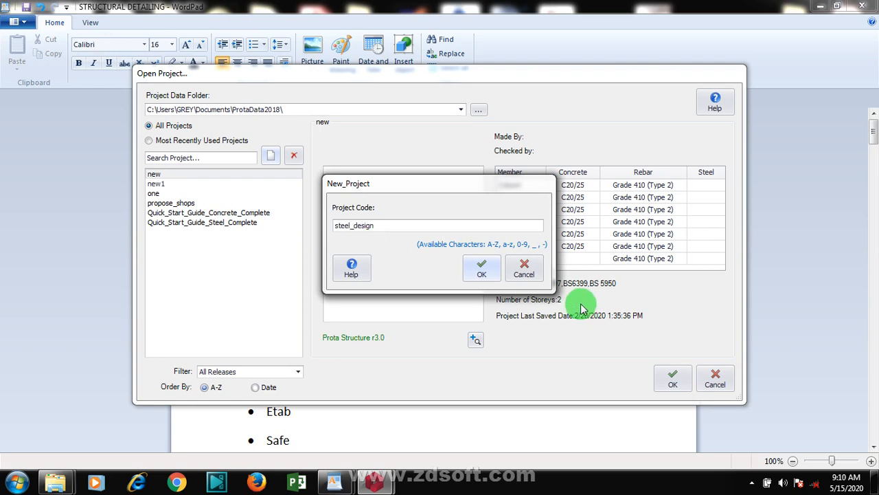
click(484, 268)
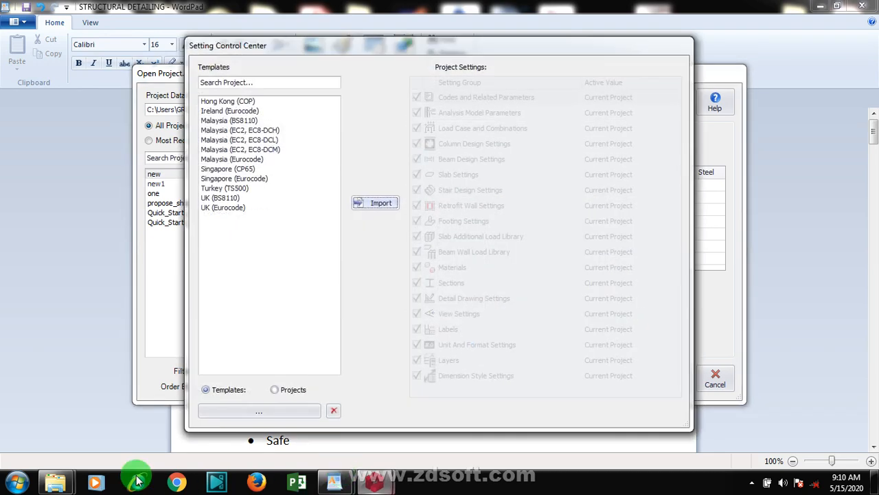
click(233, 198)
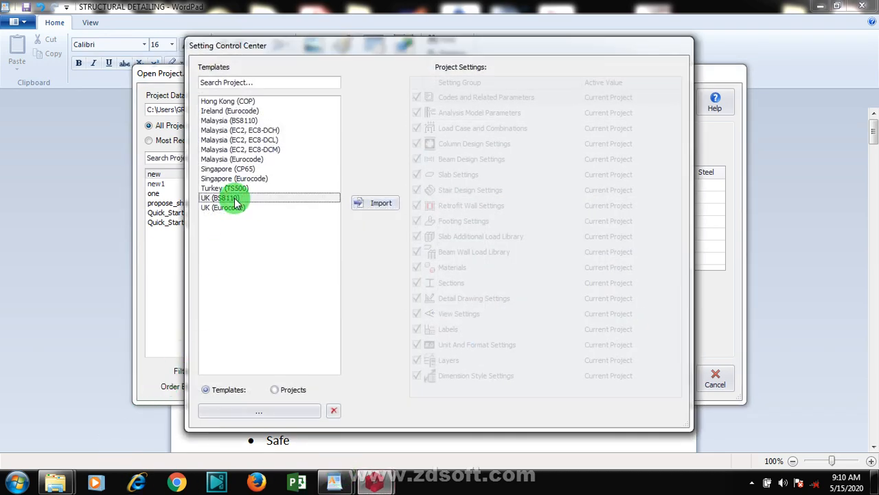
click(381, 205)
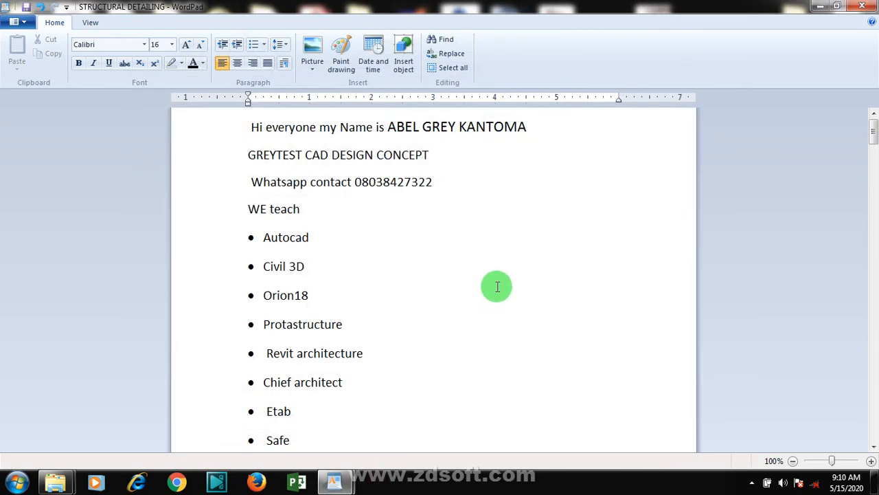
mouse_move(337, 483)
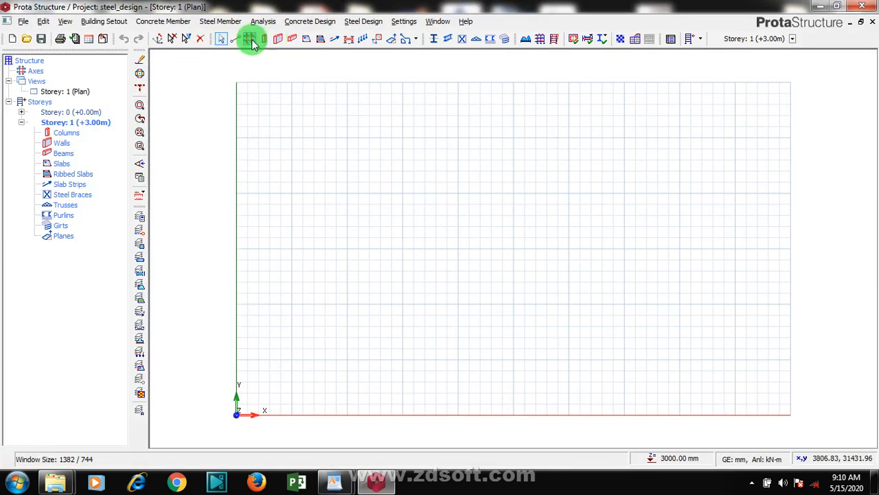
Step: Generate an orthogonal grid with seven Dir-1 spacings (axes A to H) and Dir-2 axes 1 to 5, all spaced 4000 mm
click(250, 41)
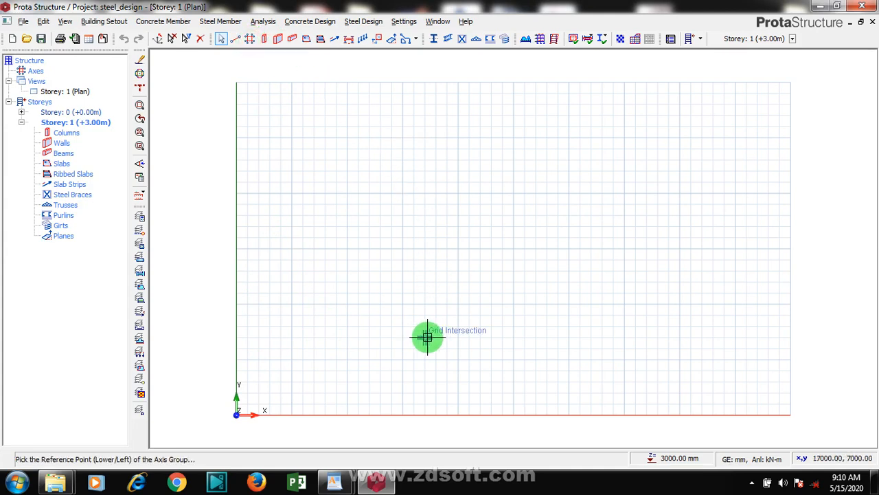
click(249, 42)
click(426, 229)
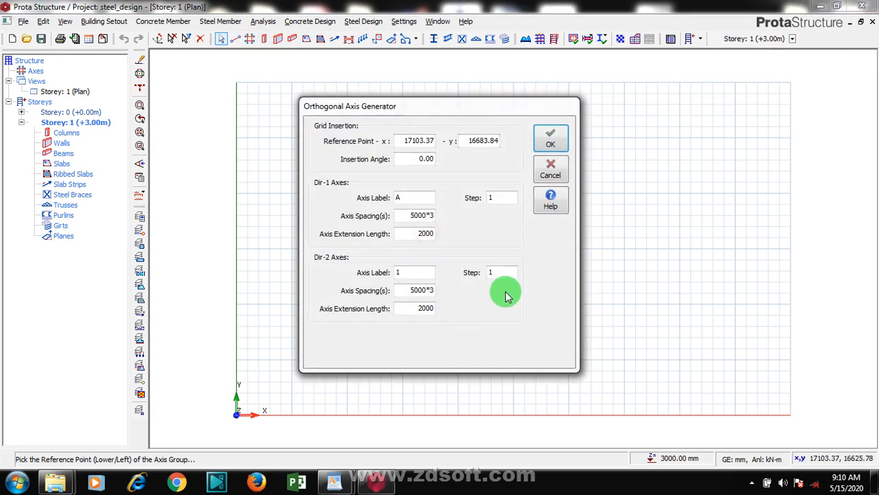
click(413, 216)
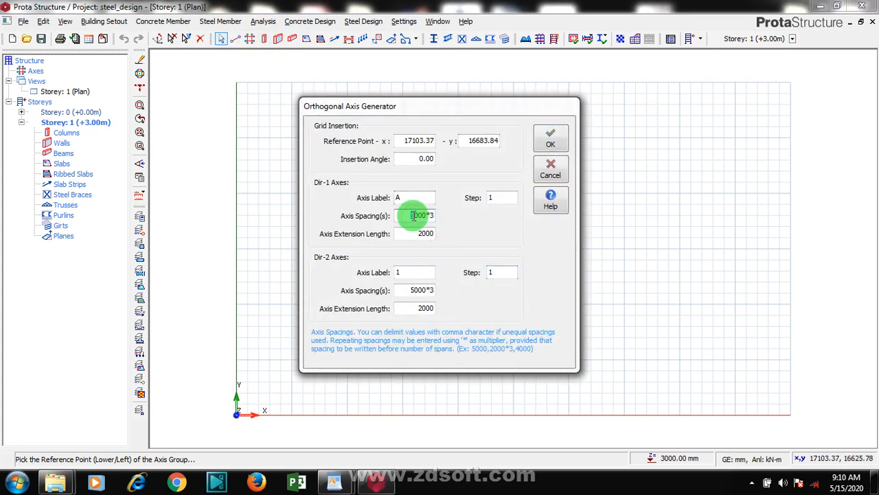
text(4)
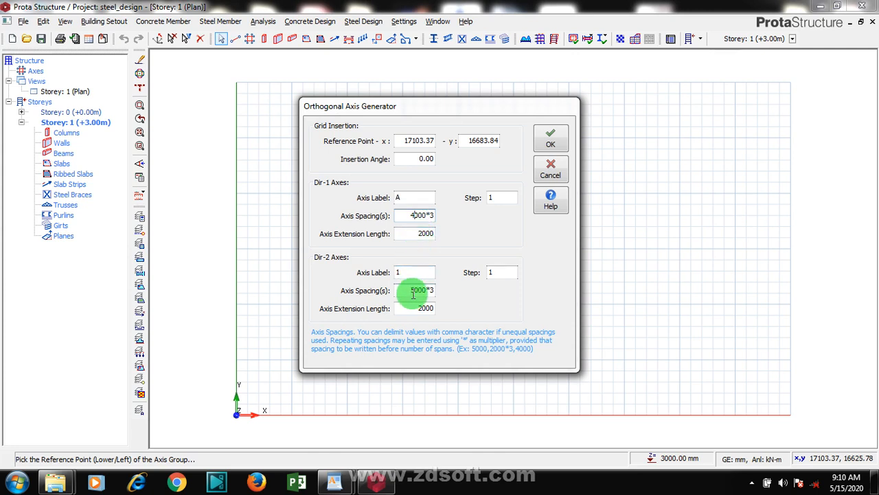
drag(414, 292, 399, 294)
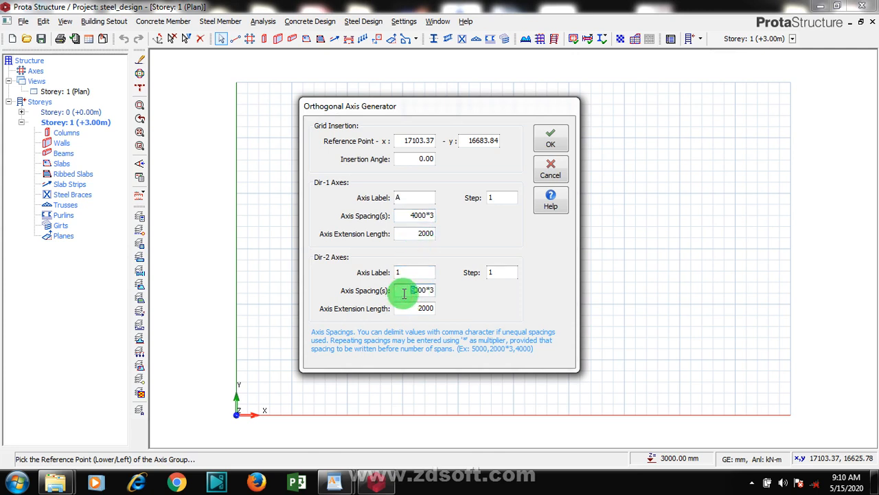
text(4000*)
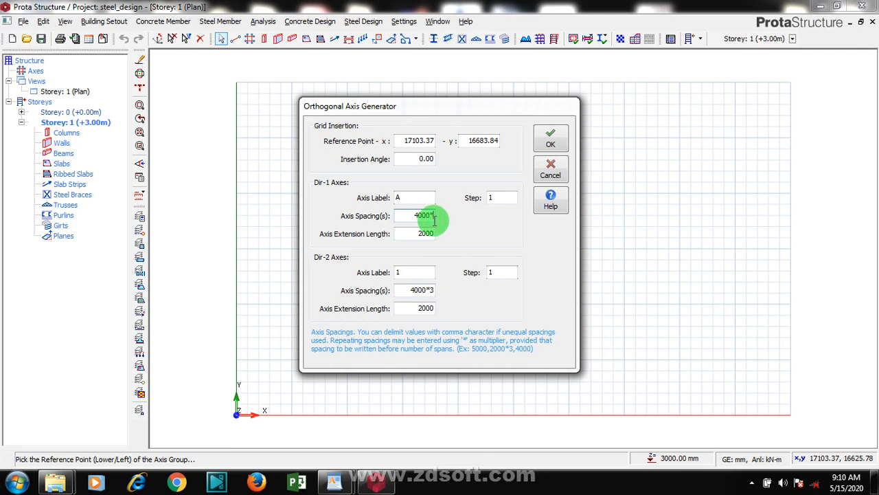
text(7)
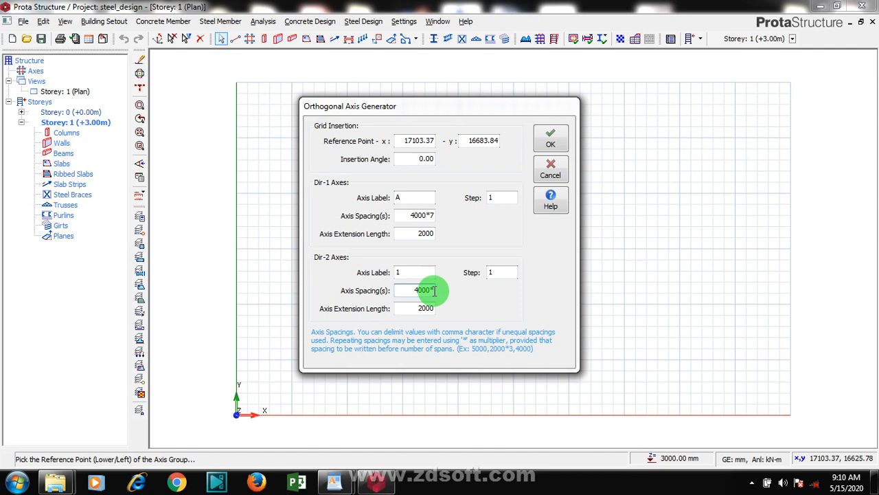
click(553, 141)
Step: Clear the selection of grid axis 5 in the Storey 1 plan
scroll(446, 320, down, 3)
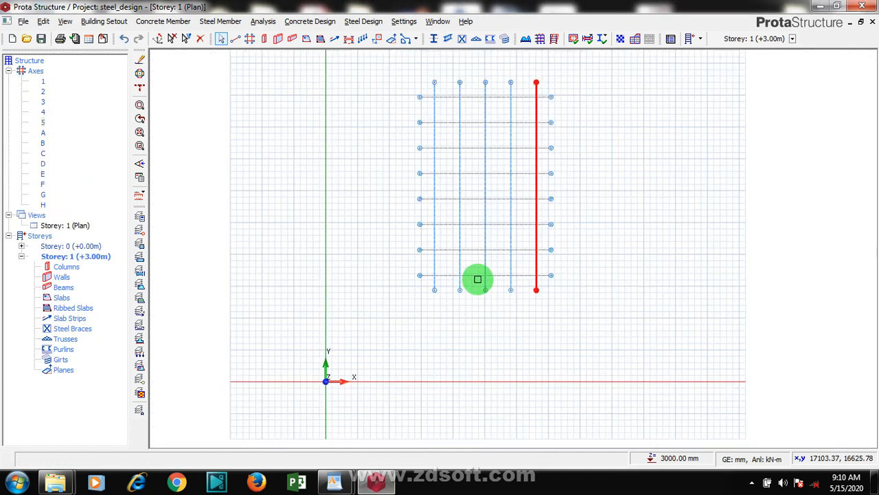
scroll(571, 233, up, 3)
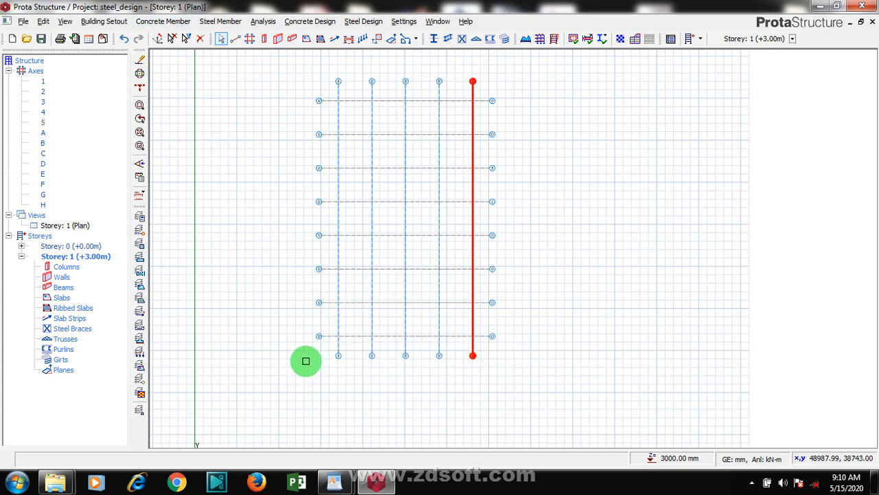
scroll(471, 375, down, 1)
scroll(458, 387, up, 1)
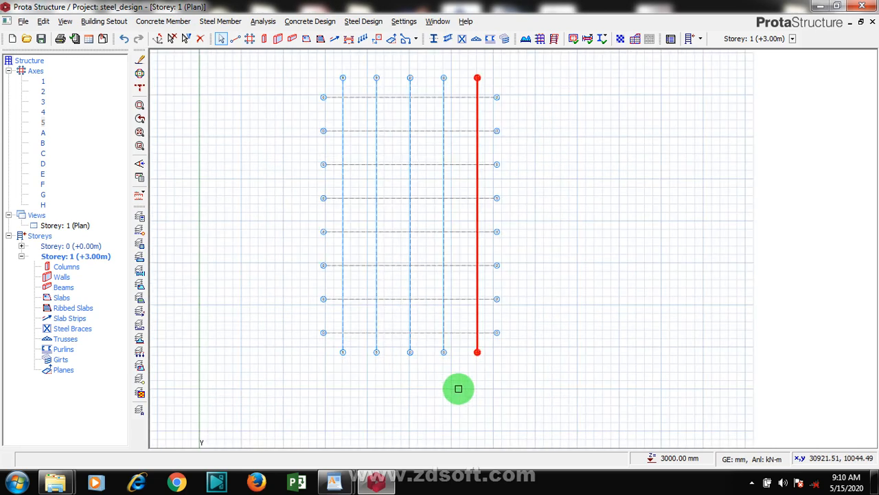
click(542, 298)
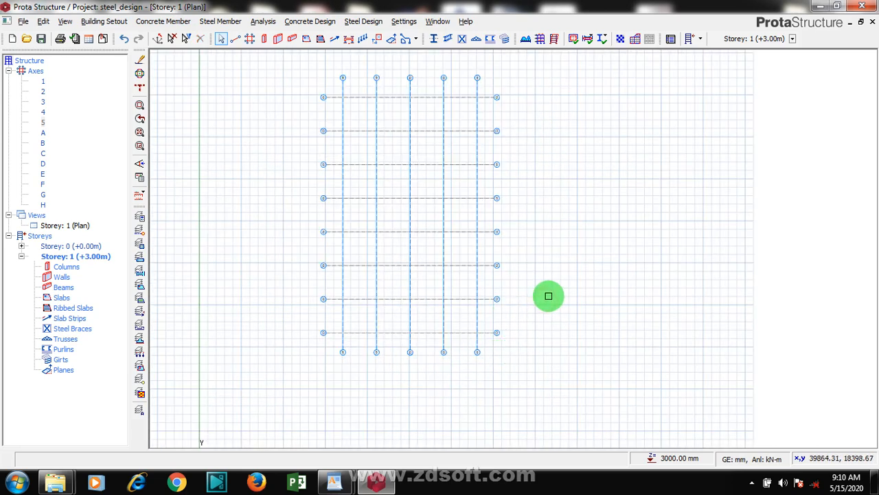
click(320, 181)
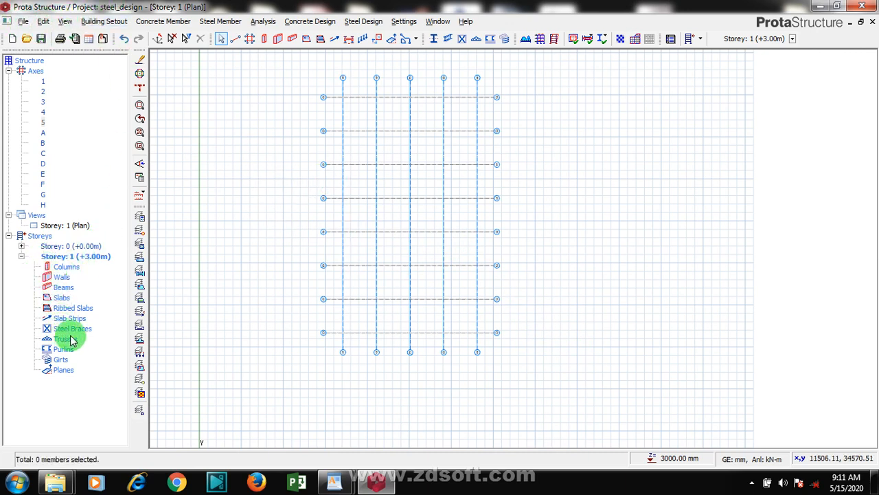
Step: Insert storeys on top of the building so the total number of storeys is 3
right_click(36, 239)
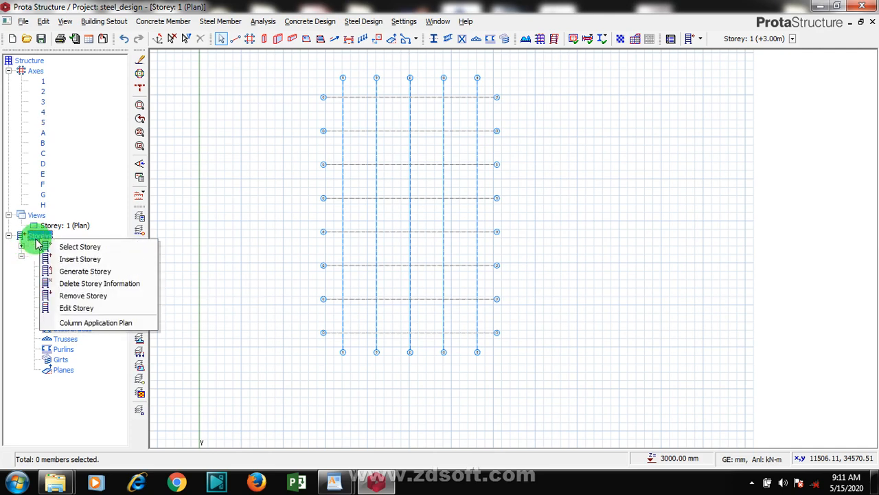
click(105, 260)
double_click(358, 253)
key(BackSpace)
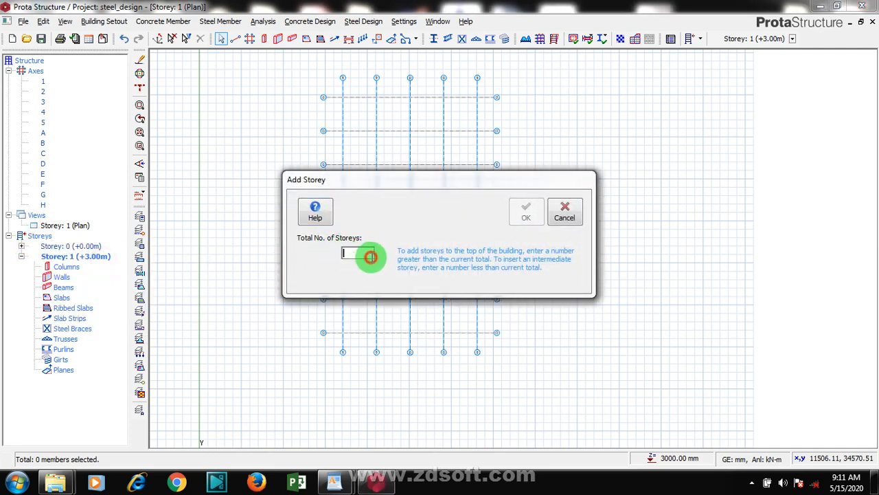
text(3)
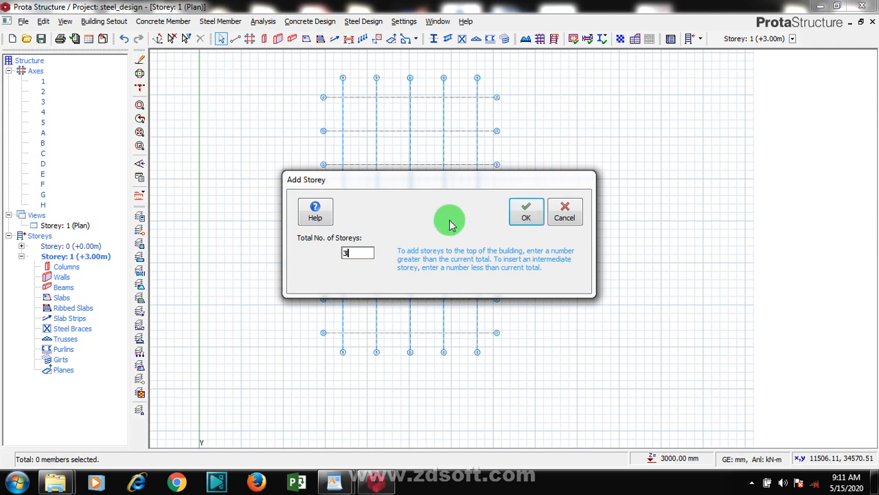
click(527, 217)
click(495, 285)
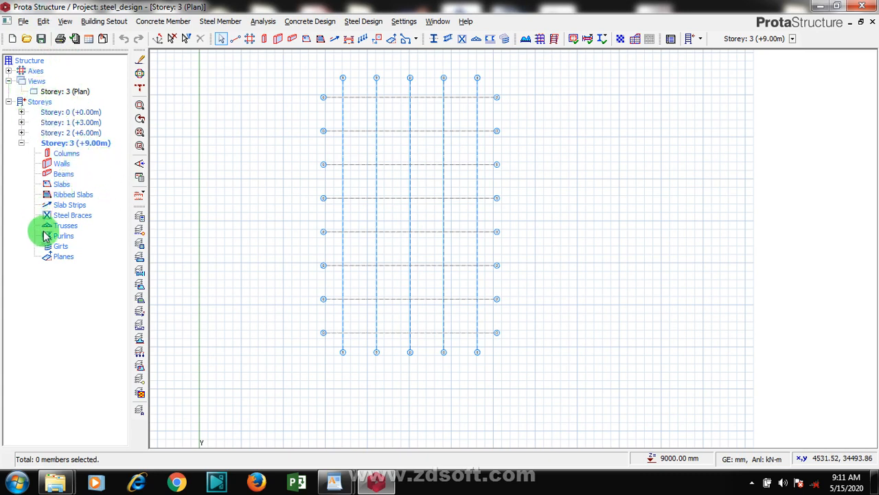
Step: Add a second Storey 3 view and switch it to a 3D view
right_click(28, 82)
click(62, 88)
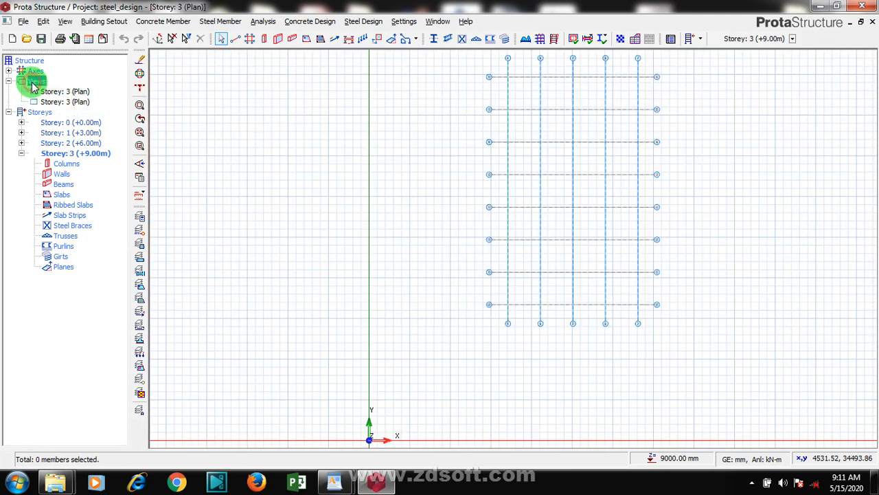
right_click(55, 102)
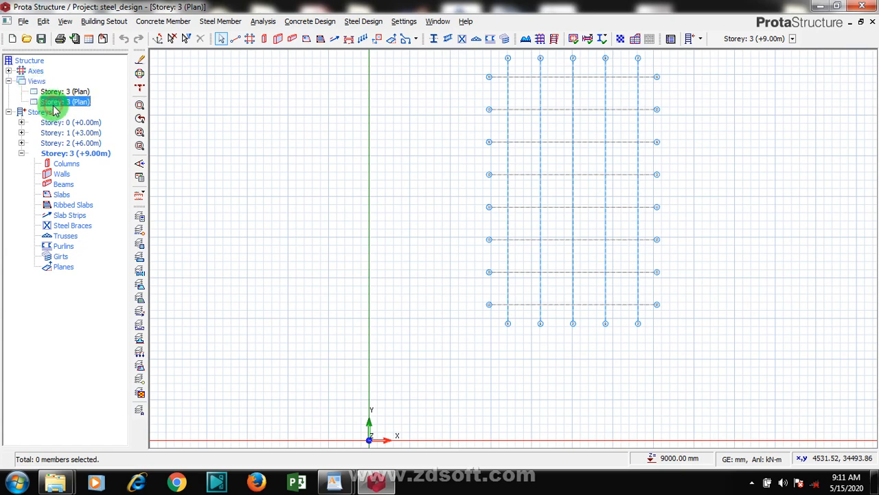
click(76, 127)
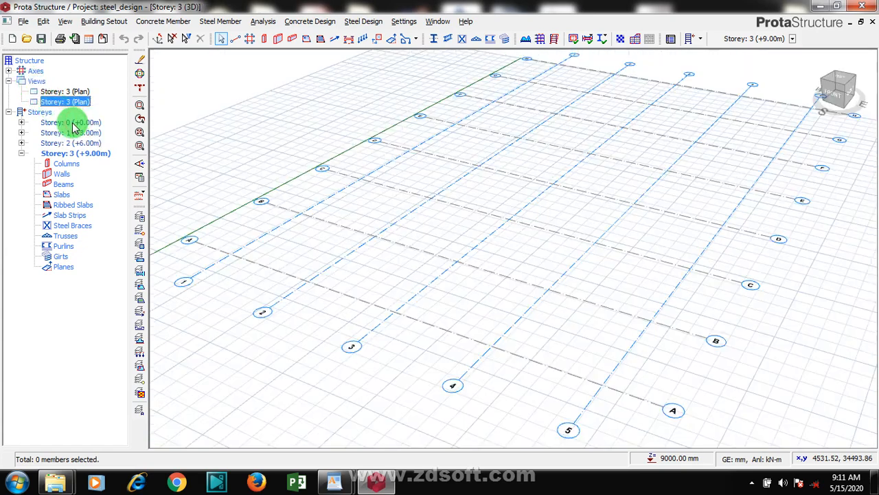
Step: Tile the two Storey 3 views vertically, with the plan view first and the 3D view beside it
click(438, 21)
click(456, 73)
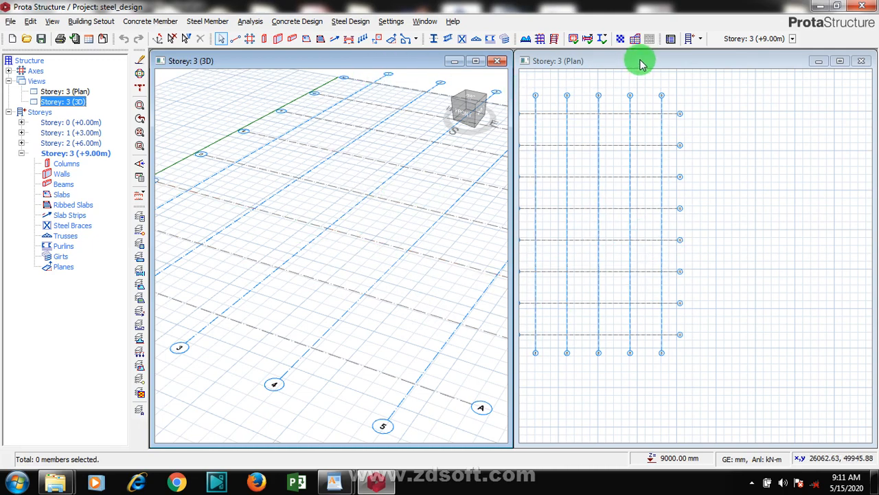
drag(640, 61, 665, 57)
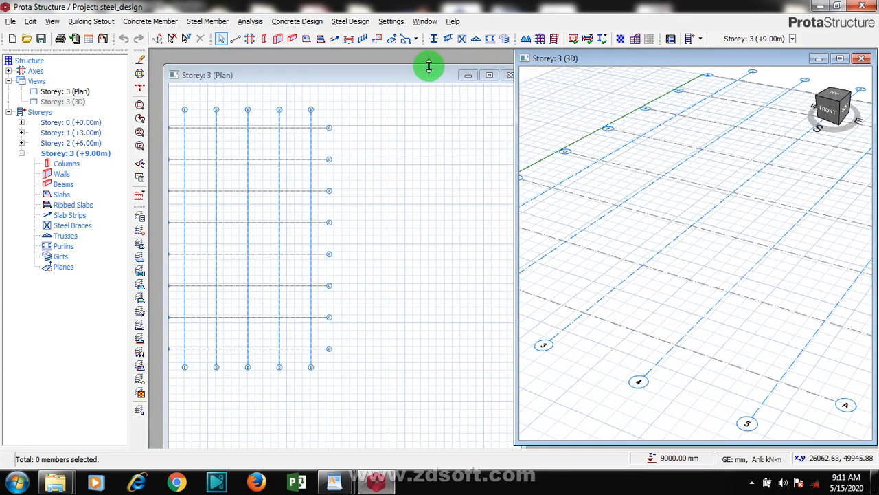
drag(424, 76, 411, 60)
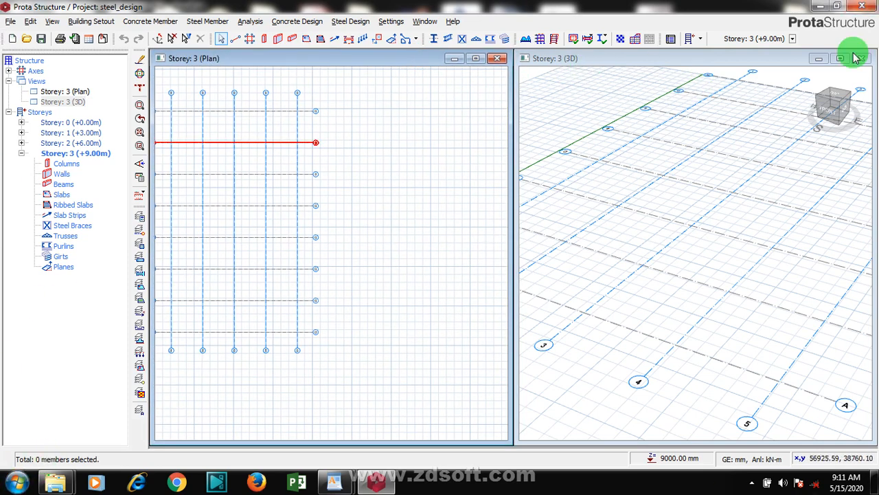
scroll(391, 202, down, 2)
scroll(377, 216, up, 2)
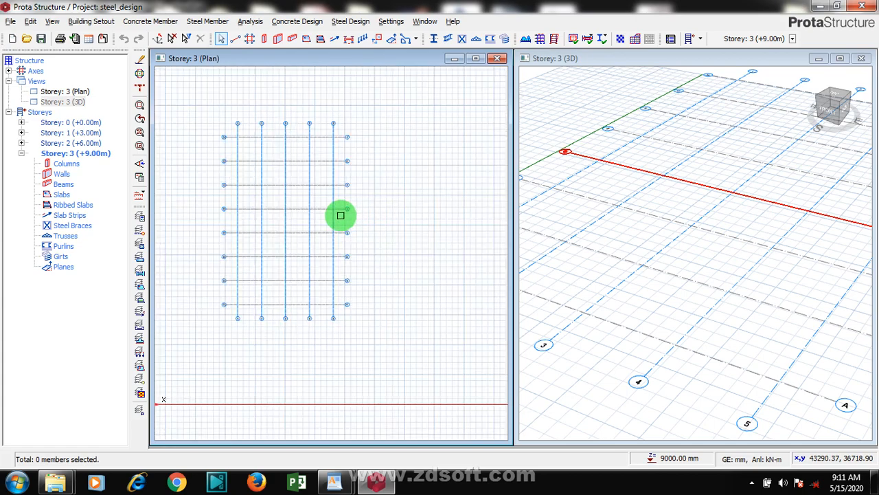
scroll(285, 214, up, 1)
middle_drag(393, 264, 413, 251)
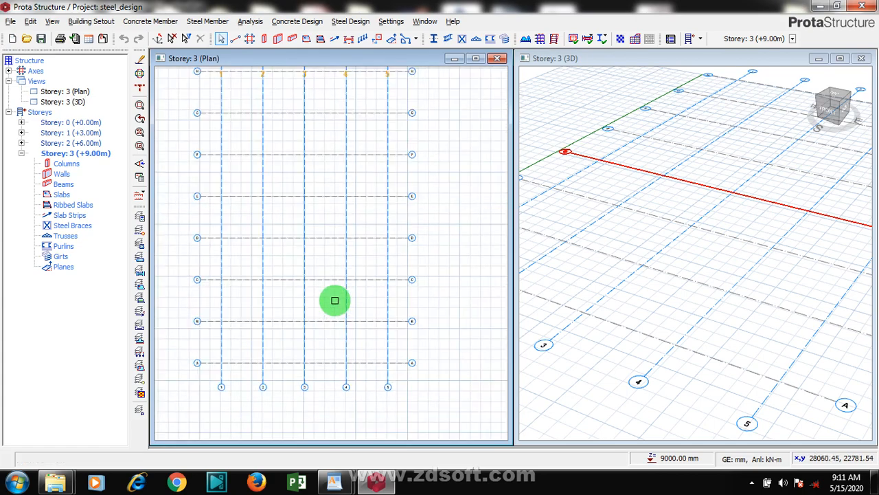
Step: Open the storey data for editing and set the height of storey 1 to 300 mm
click(92, 24)
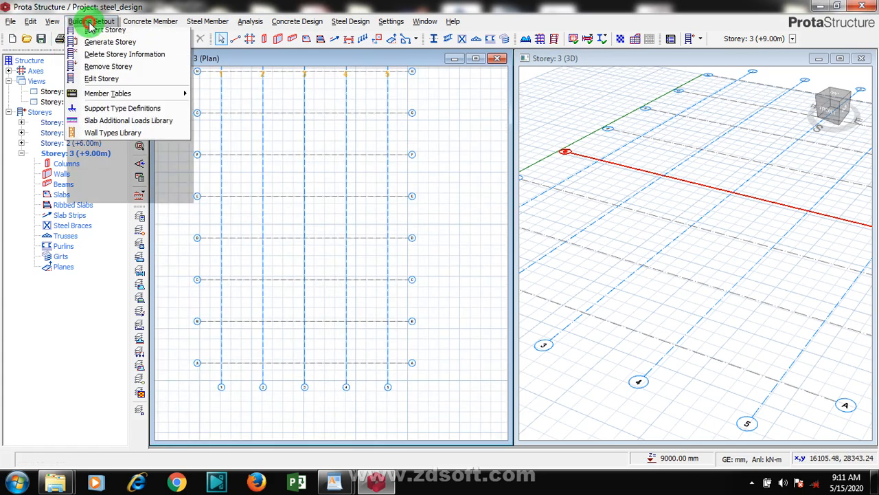
click(144, 141)
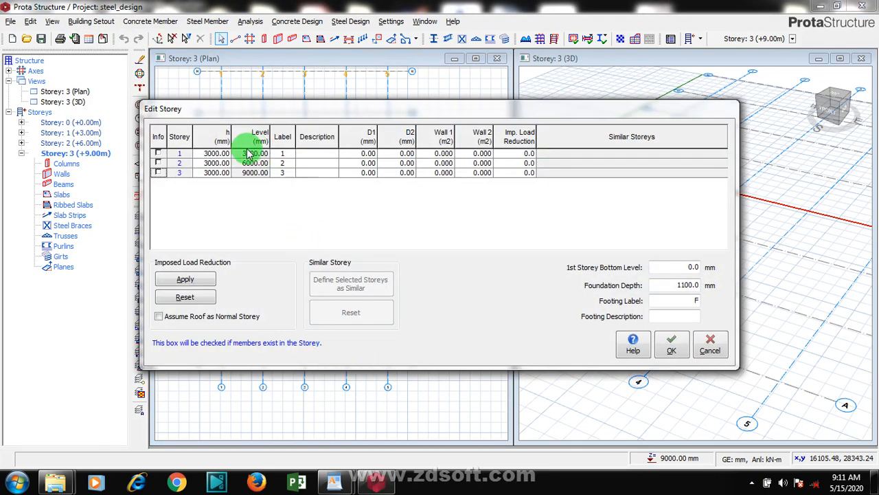
click(214, 153)
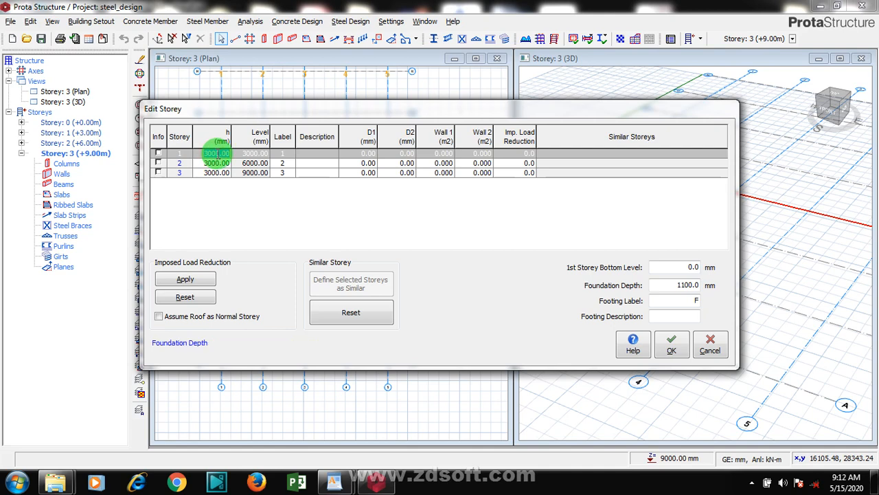
click(200, 153)
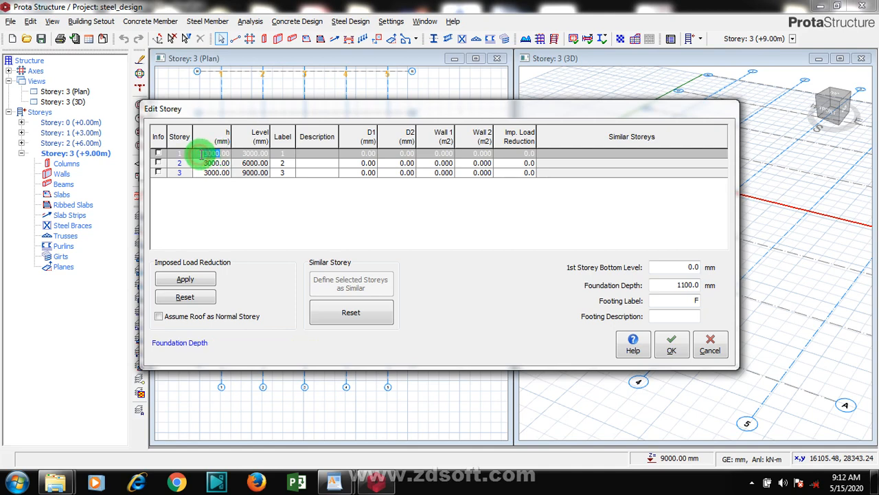
text(300)
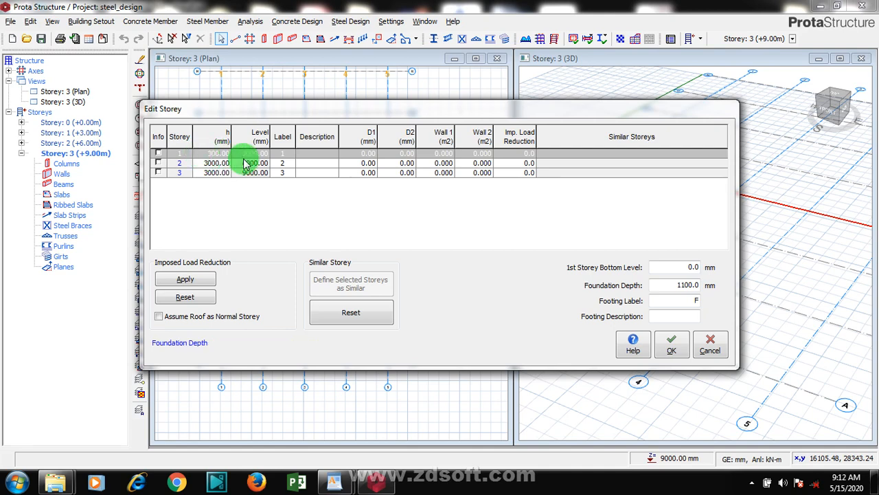
Step: Describe storeys 1, 2 and 3 as pedestal, office and eave, and set the foundation depth to 1500 mm
click(307, 150)
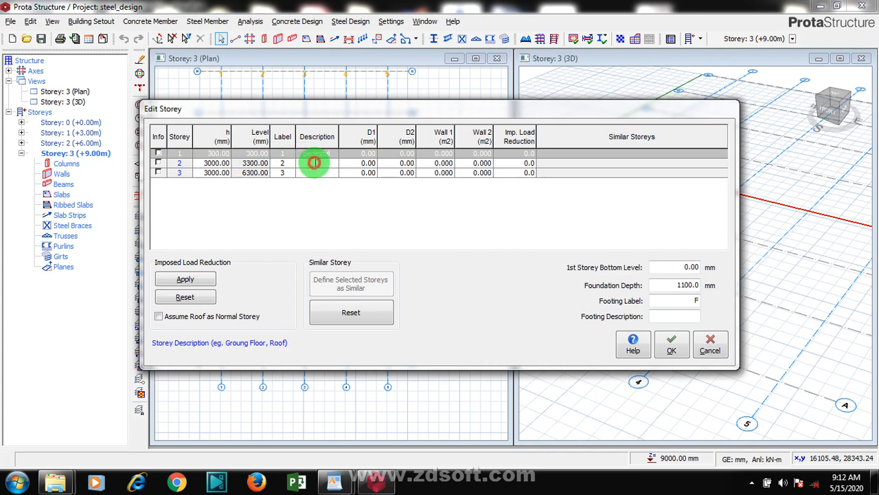
click(314, 163)
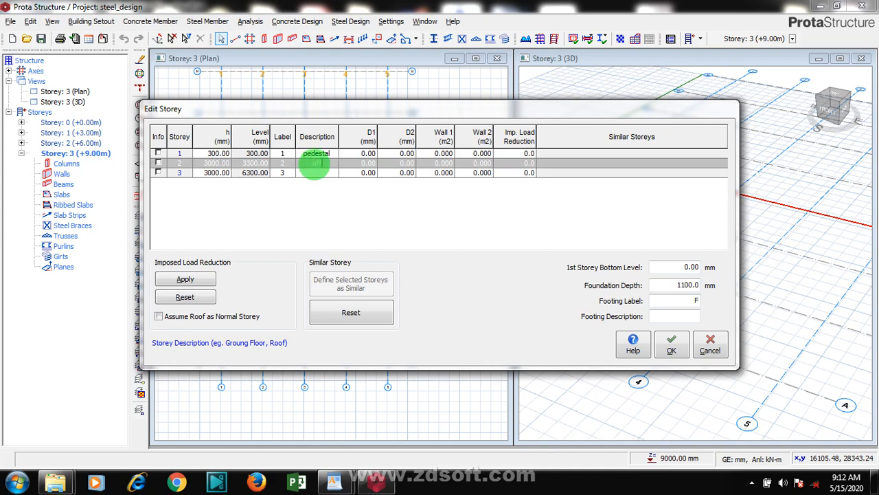
click(318, 173)
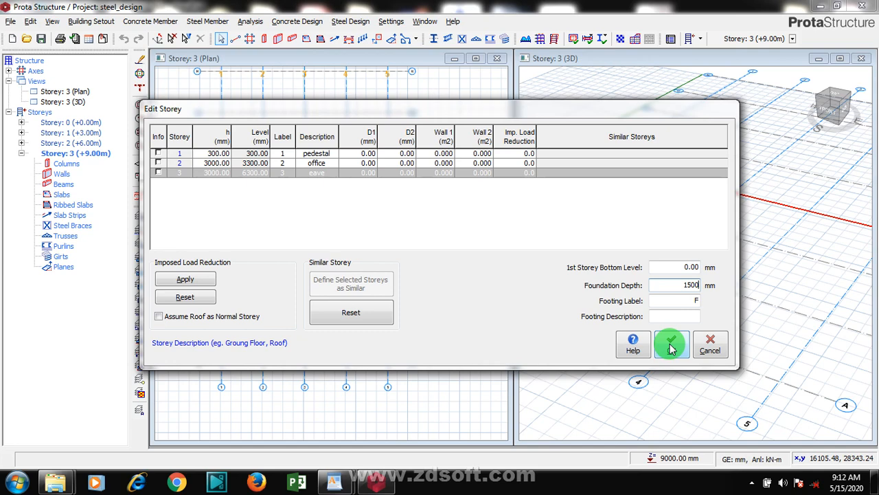
click(670, 342)
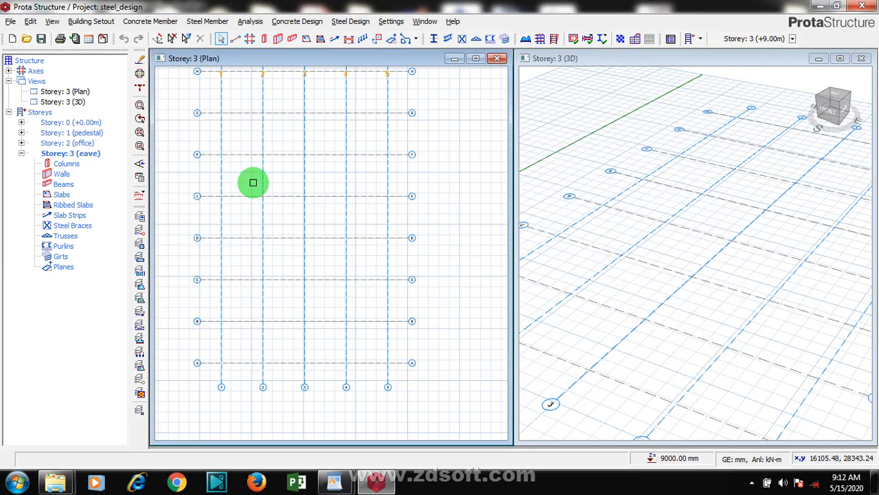
Step: Start a steel column on Storey 3 (eave) and set its length to 2 storeys
double_click(78, 155)
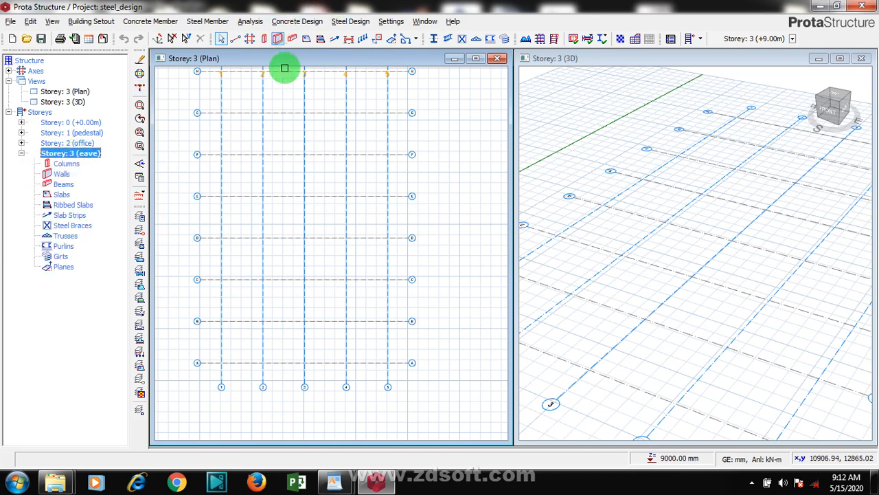
click(435, 41)
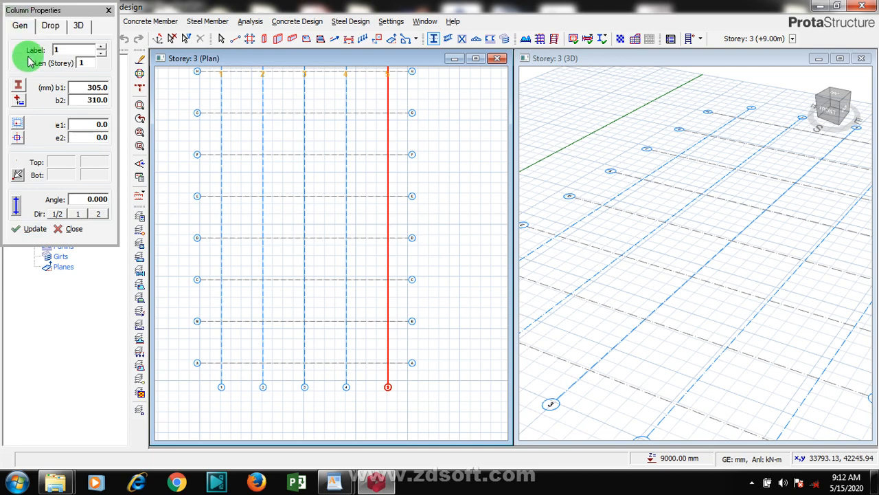
drag(85, 63, 75, 63)
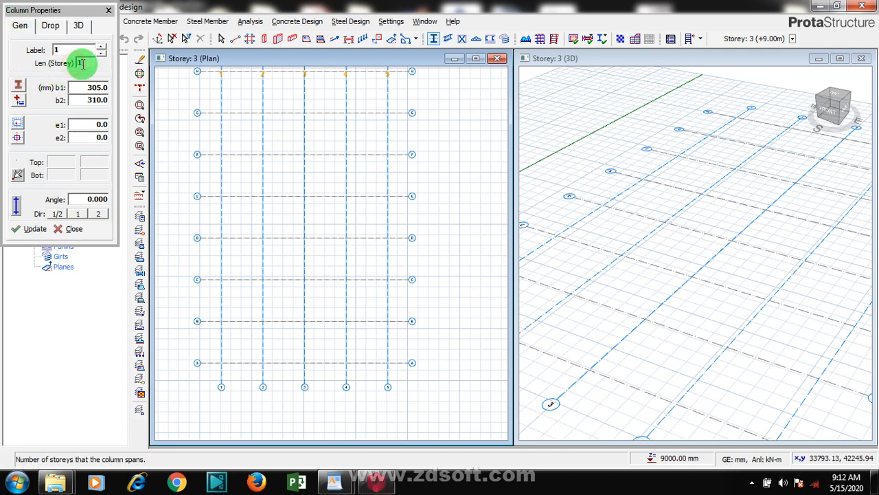
text(2)
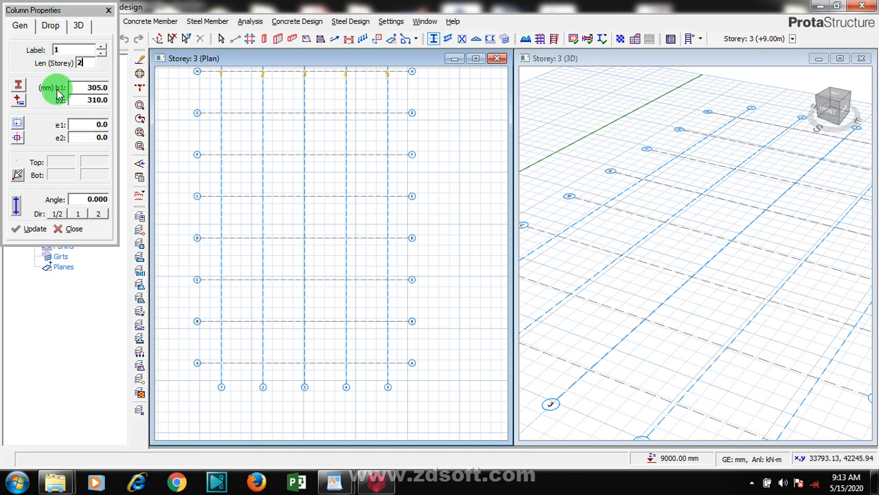
click(78, 26)
click(51, 25)
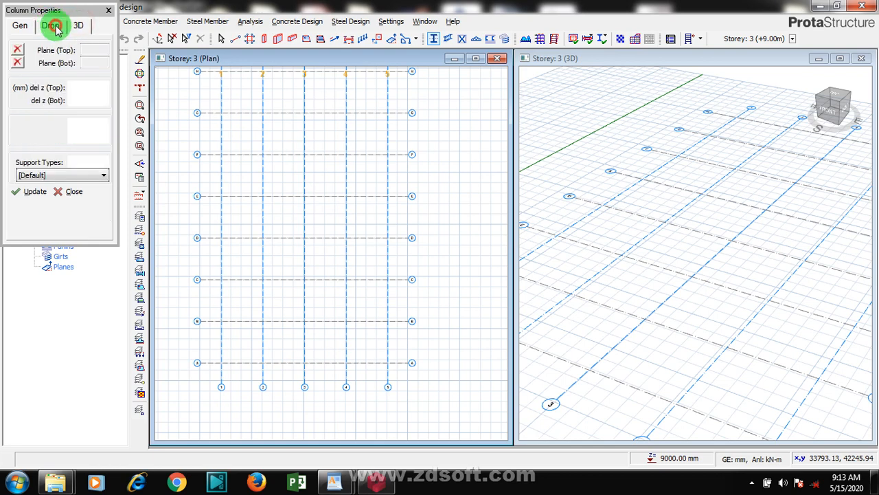
click(19, 26)
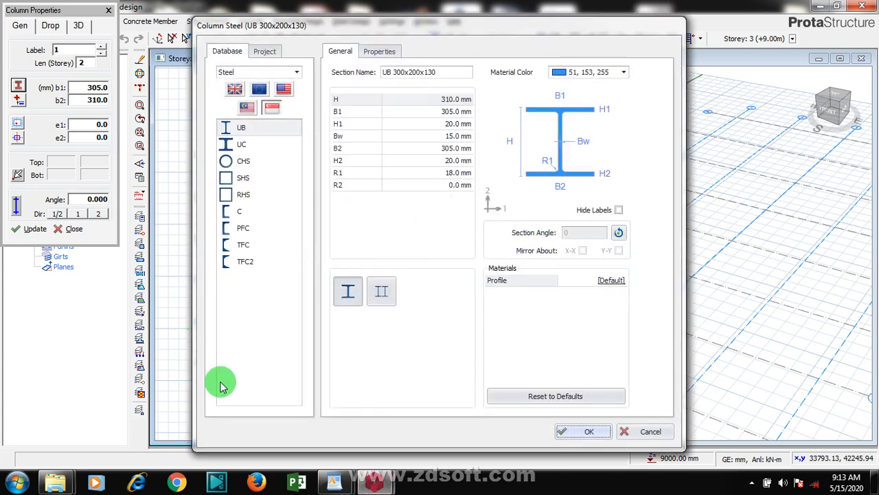
Step: Assign section UB 350x175x50 to the steel column and rotate the section to 90 degrees
click(245, 337)
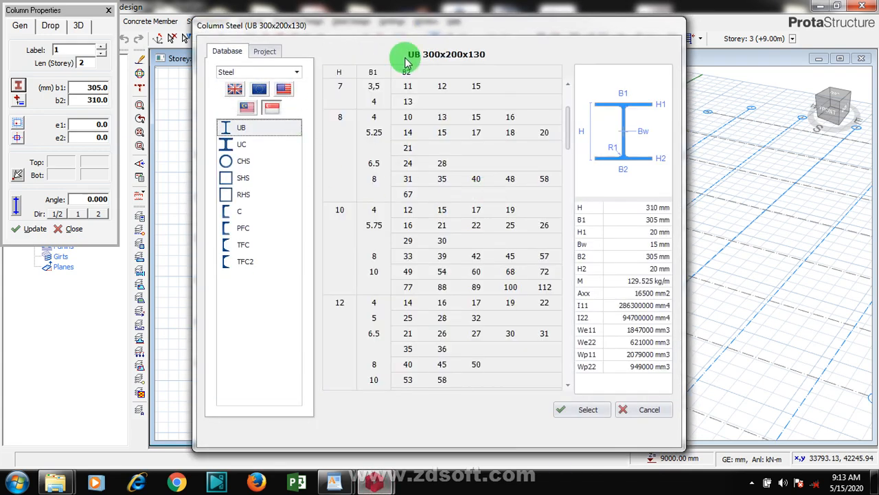
drag(570, 130, 562, 330)
click(339, 252)
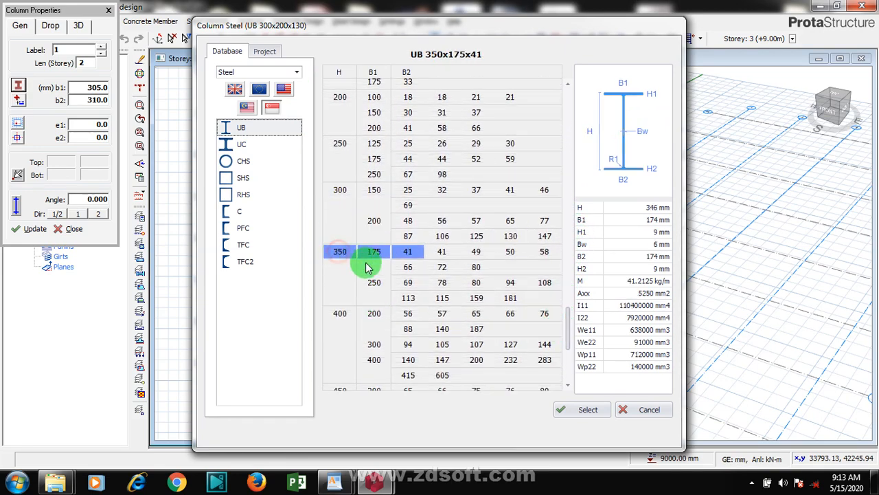
click(513, 253)
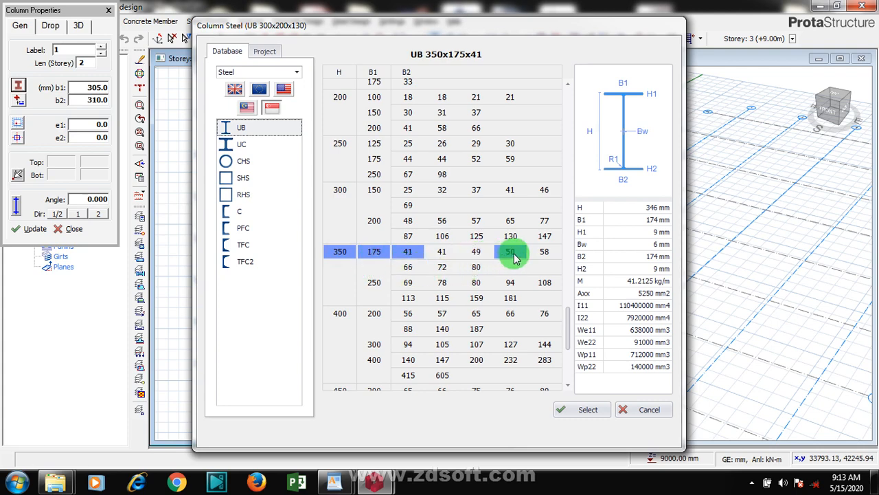
click(582, 412)
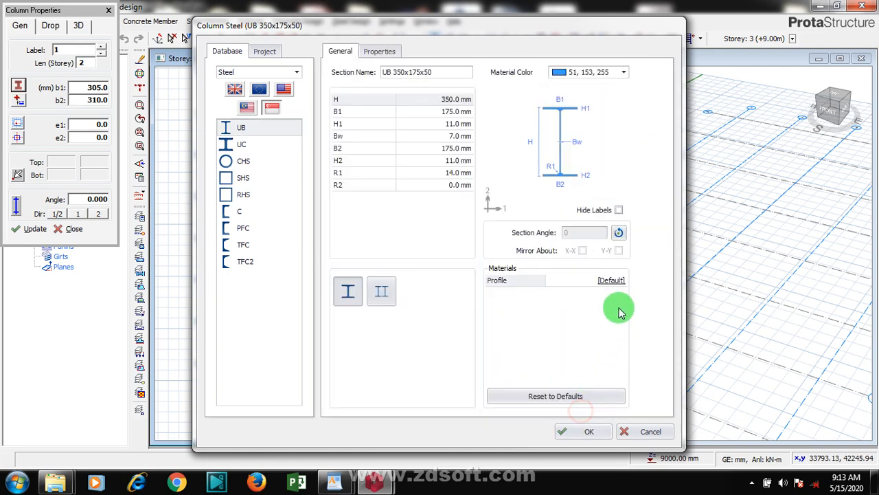
click(619, 232)
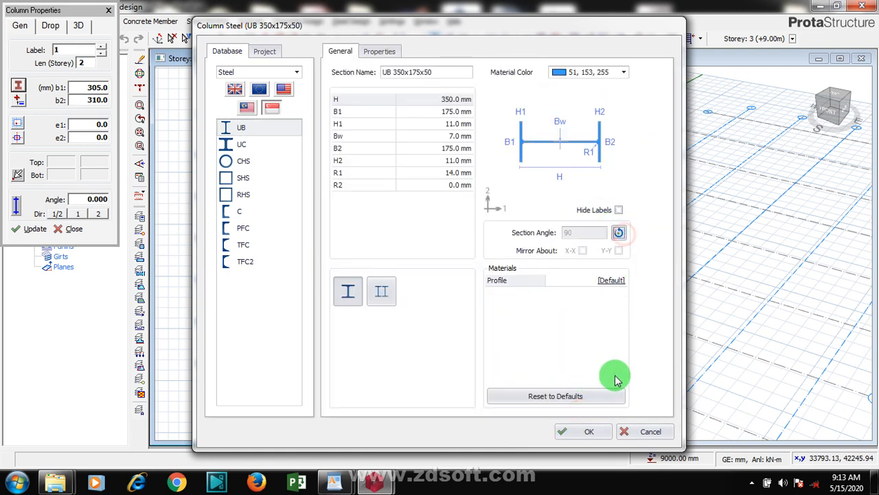
click(590, 431)
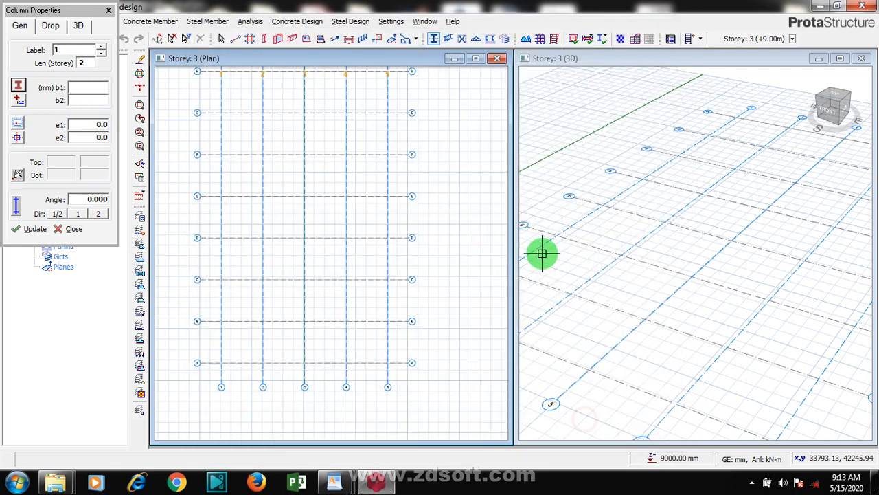
Step: Place steel columns at the four grid corners A/1, A/5, H/1 and H/5 in the plan
click(221, 364)
click(388, 362)
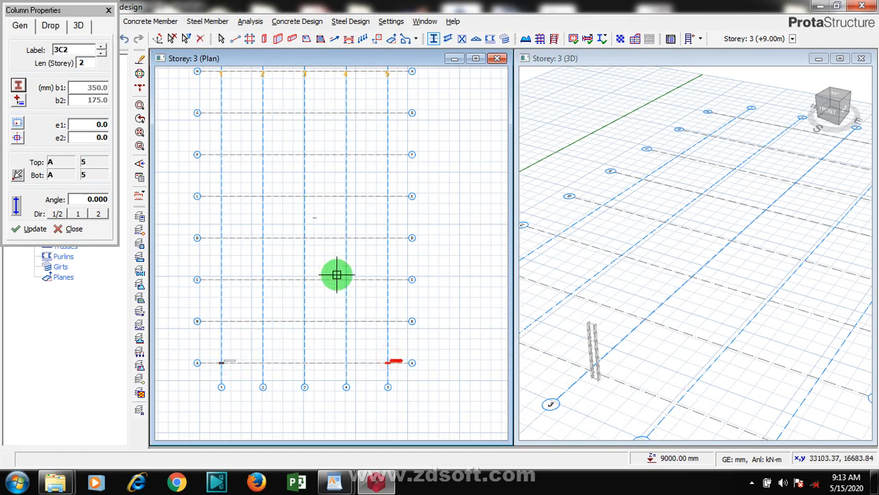
scroll(337, 275, down, 2)
scroll(288, 187, up, 1)
click(263, 147)
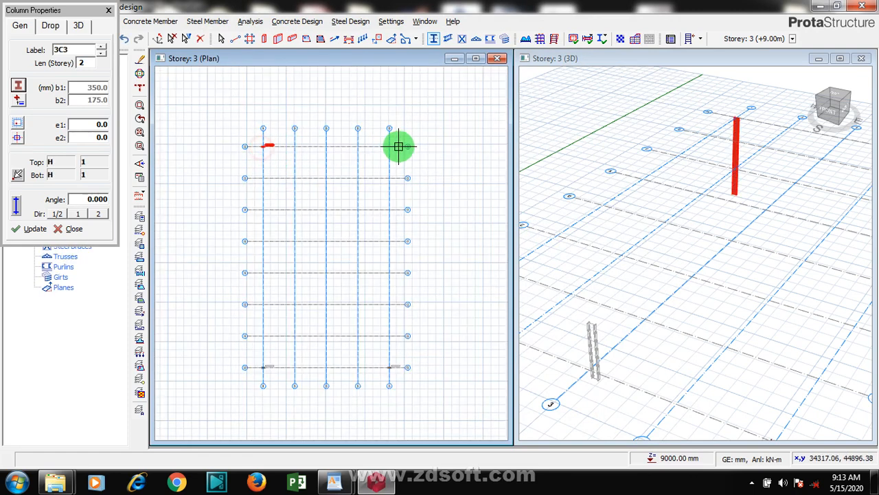
click(389, 145)
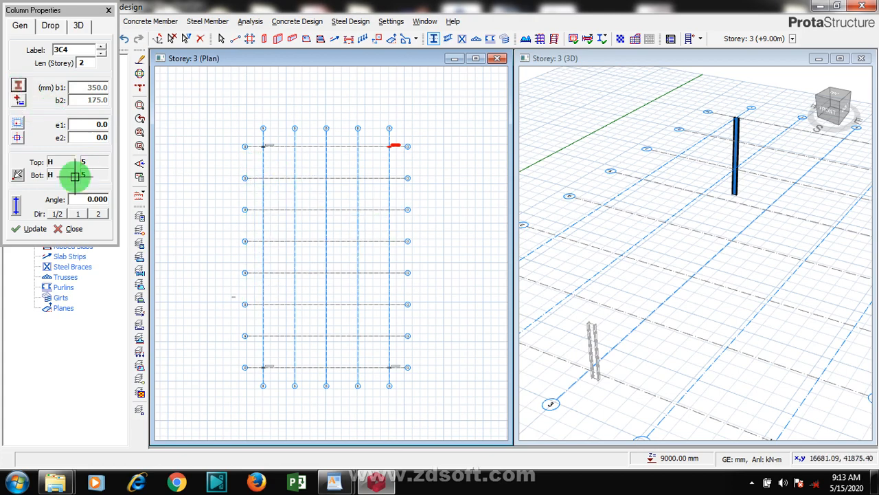
Step: Change the steel column's section to UB 450x200x110 and rotate the section to 90 degrees
click(18, 85)
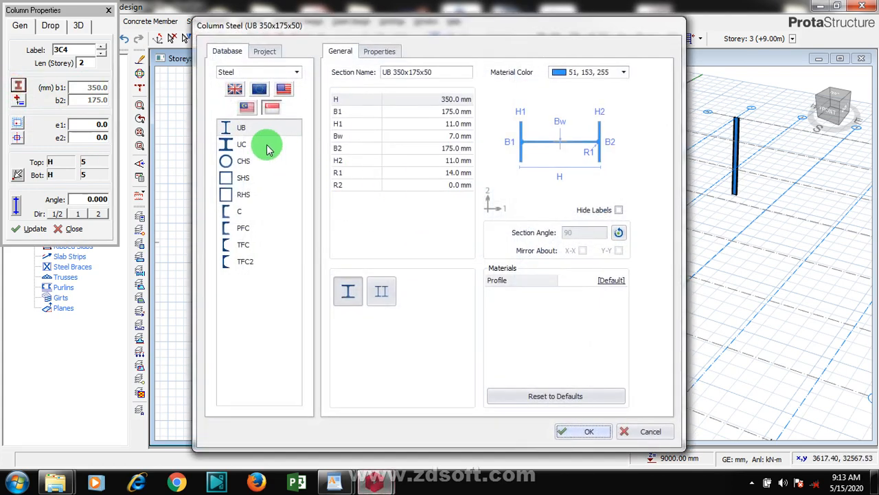
click(232, 295)
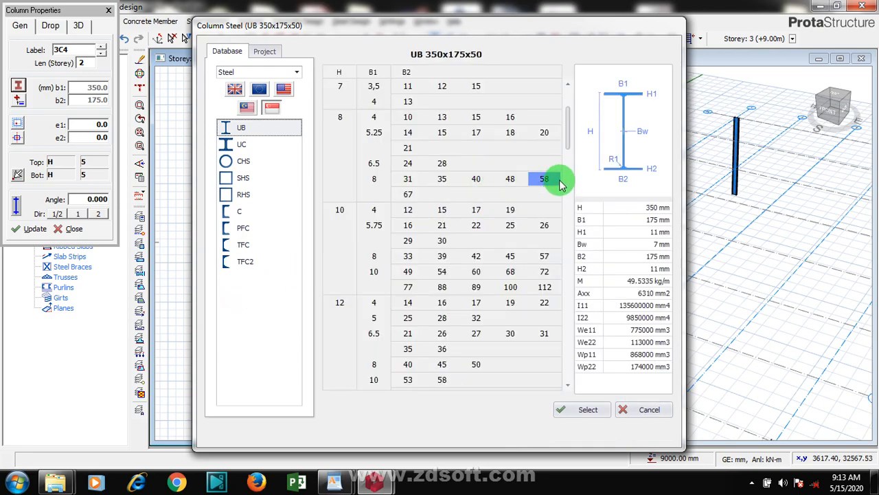
drag(569, 131, 570, 342)
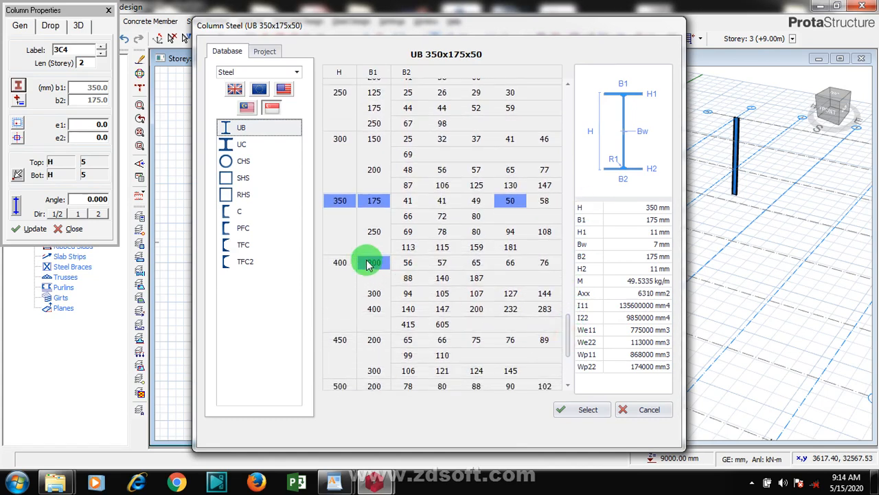
click(344, 339)
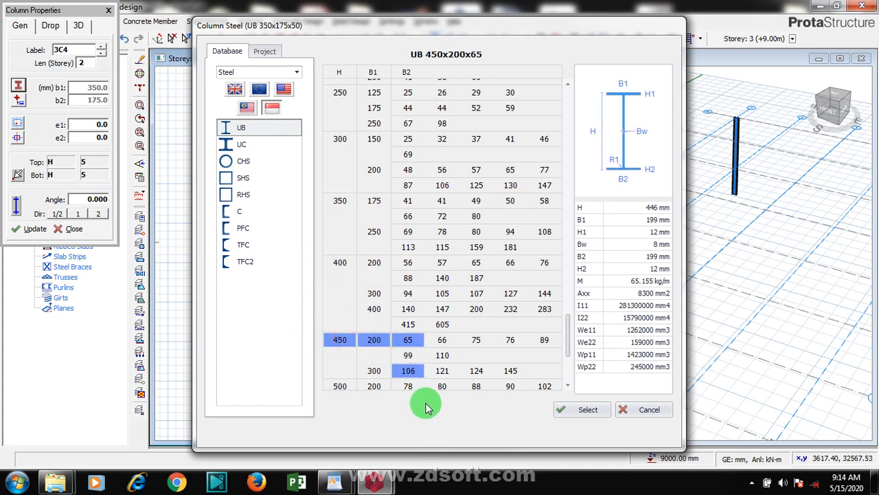
click(442, 355)
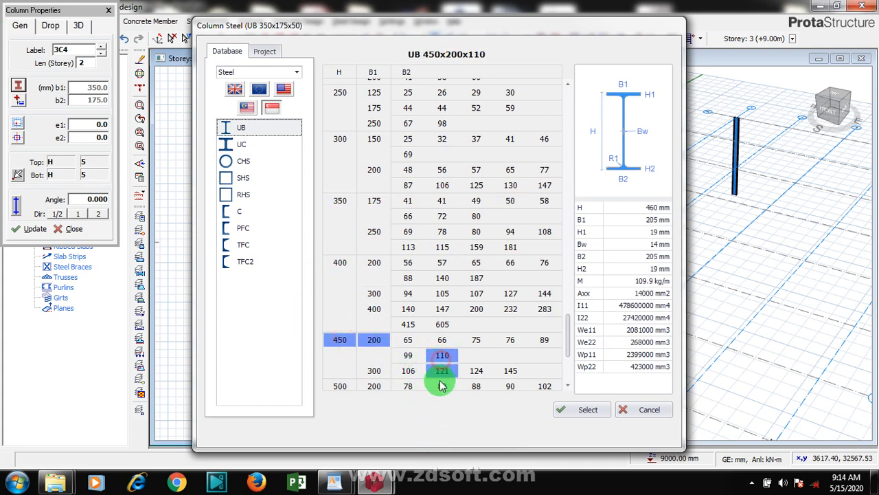
click(584, 410)
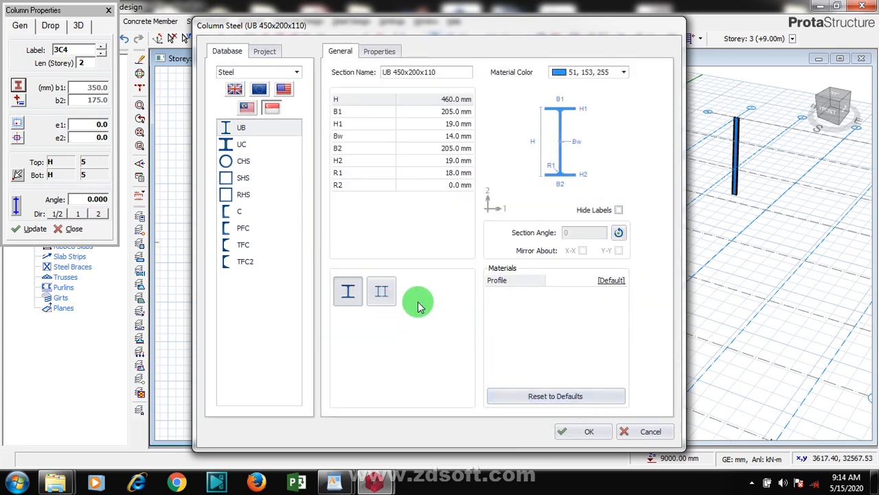
click(618, 233)
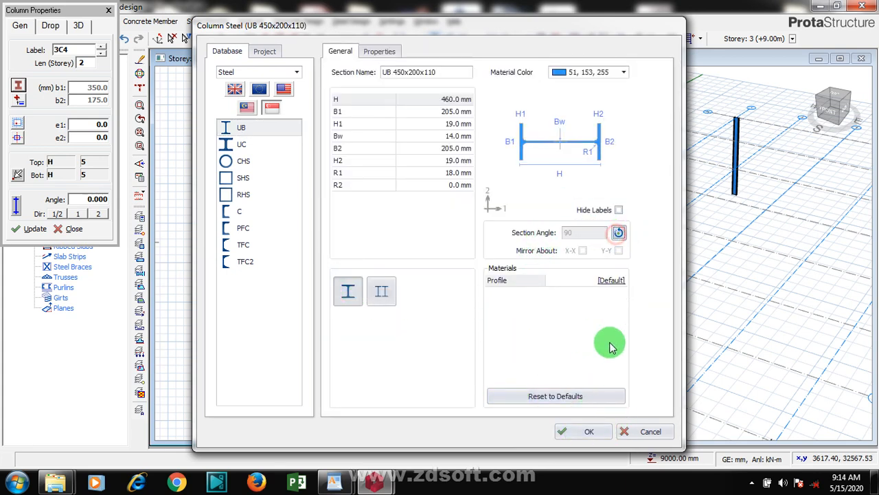
click(574, 432)
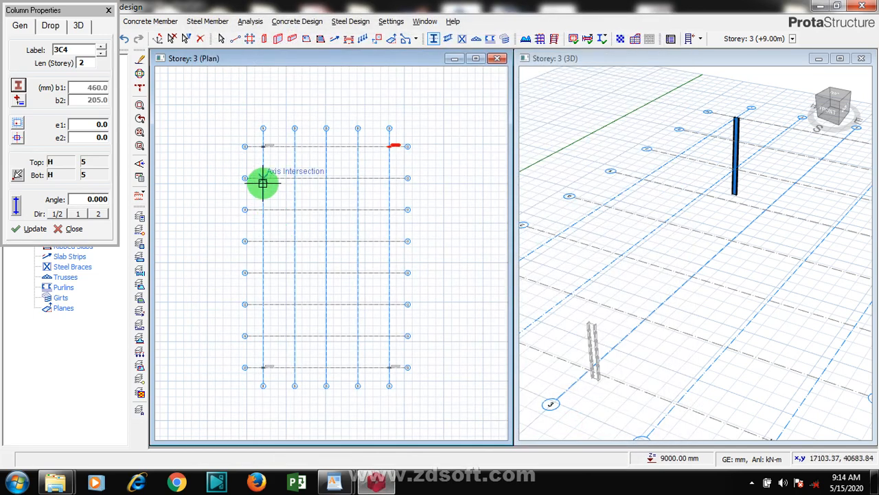
Step: Place the steel columns along axes 1 and 5 at grids B to G, and finish column insertion
click(262, 335)
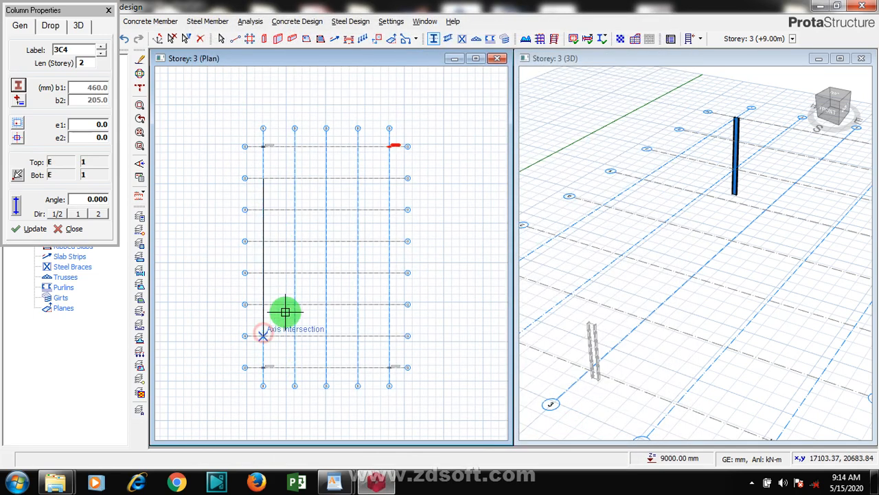
click(392, 178)
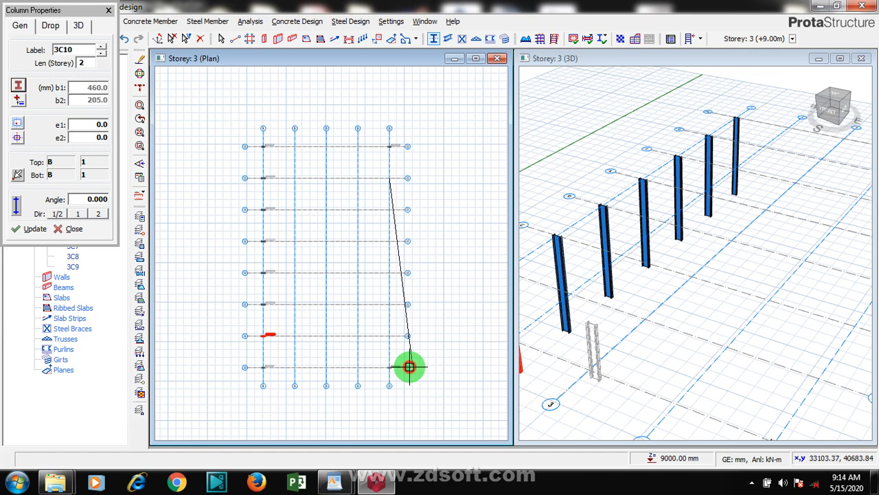
click(394, 335)
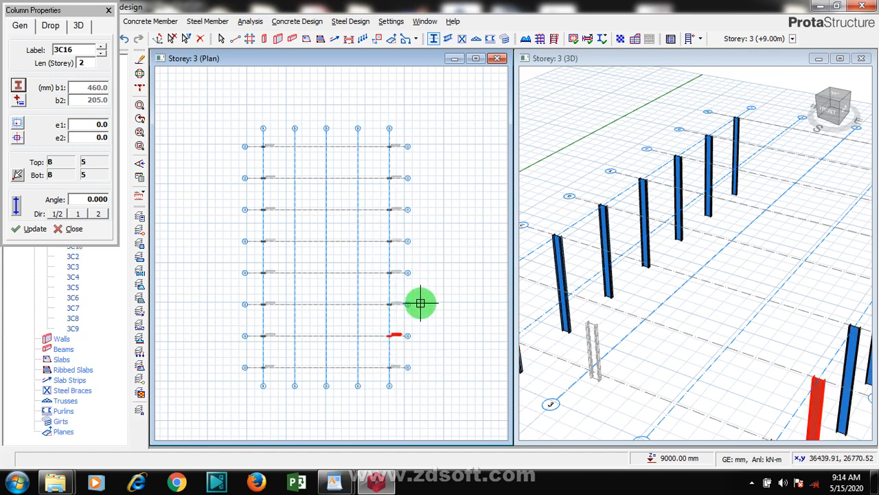
scroll(352, 252, down, 1)
scroll(389, 320, up, 1)
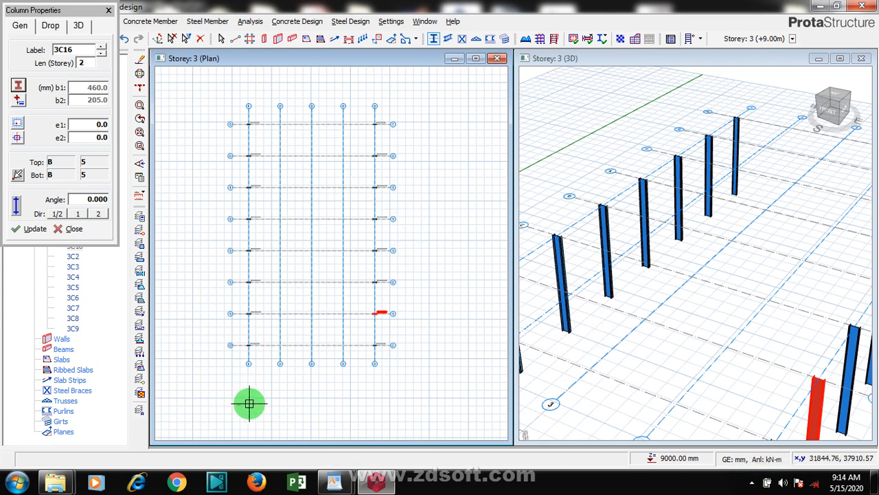
click(109, 12)
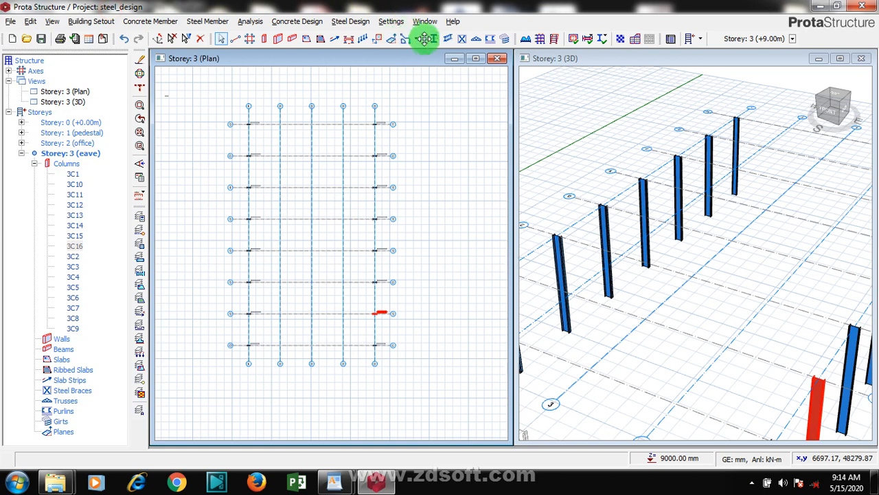
Step: Start a steel beam with a J-end level offset of 1500 mm and draw a rafter on grid A from axis 1 to axis 3
click(445, 42)
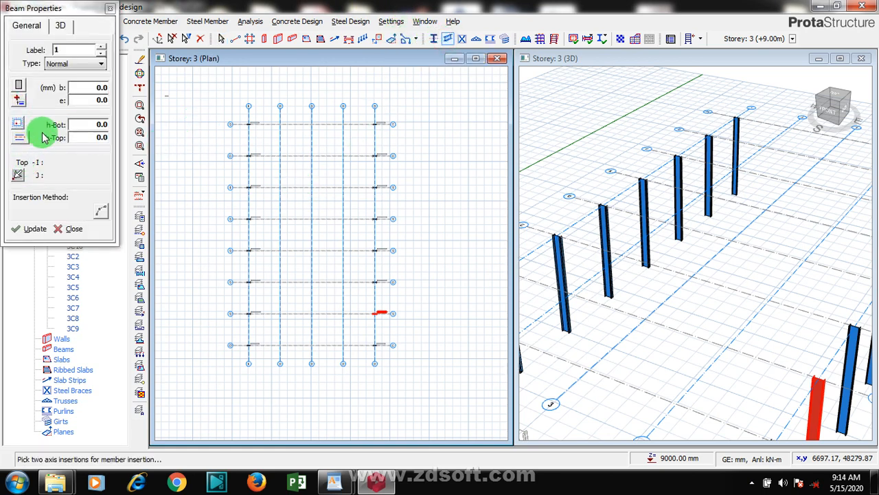
click(60, 26)
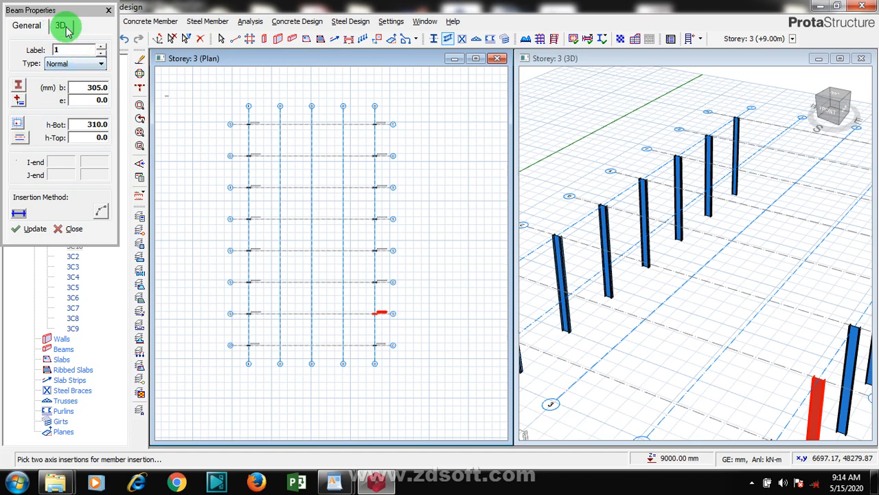
click(79, 136)
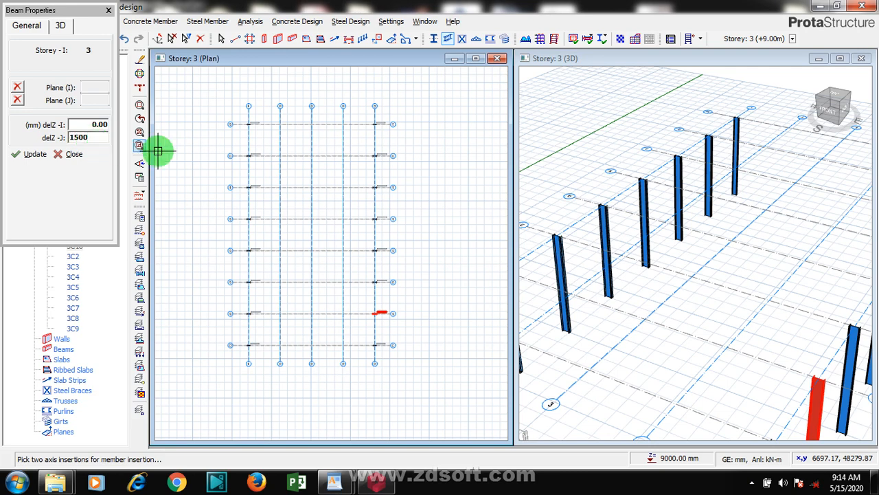
click(248, 346)
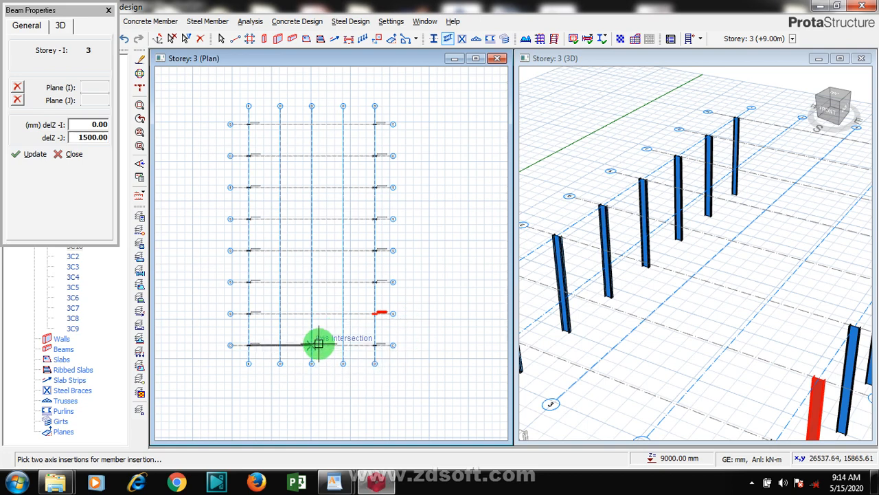
click(315, 346)
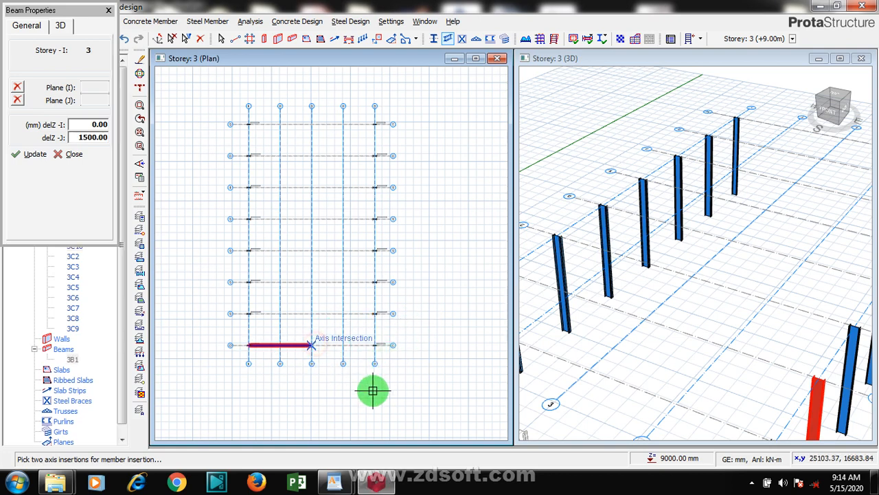
Step: Draw the matching sloped rafters between axes 1 and 3 on grids B to H
click(248, 314)
click(312, 314)
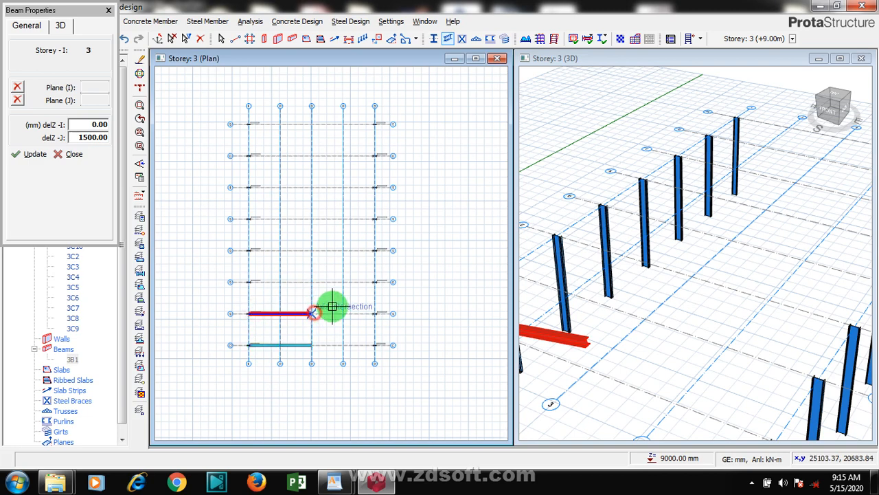
click(248, 282)
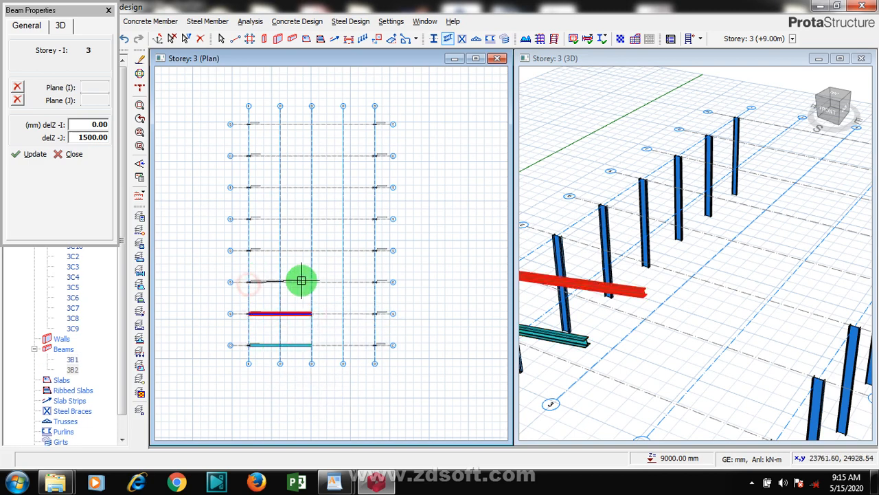
click(312, 281)
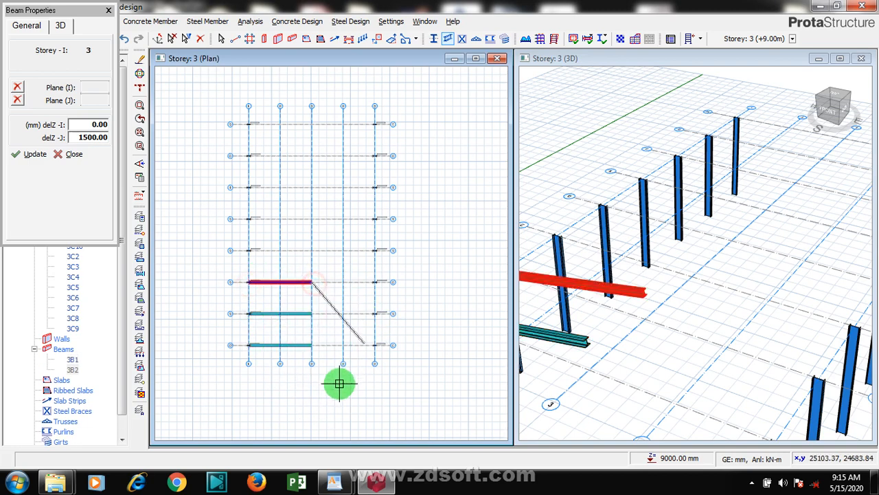
click(248, 250)
click(312, 250)
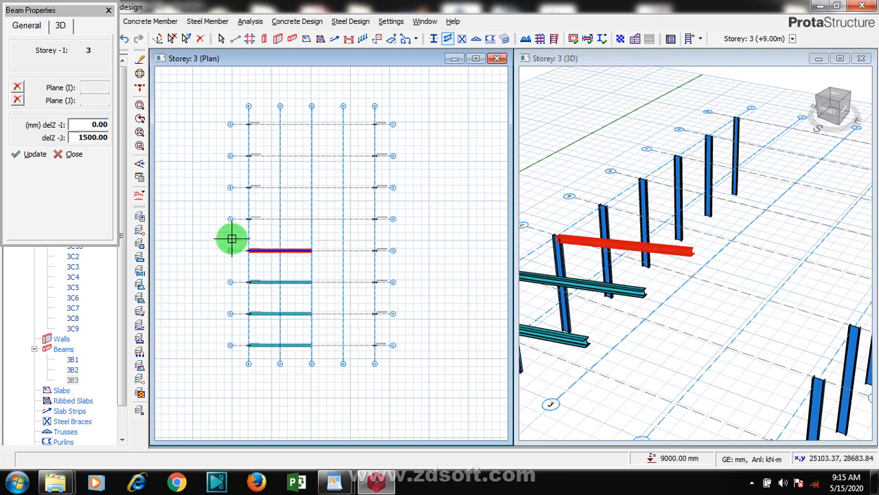
click(248, 218)
click(312, 219)
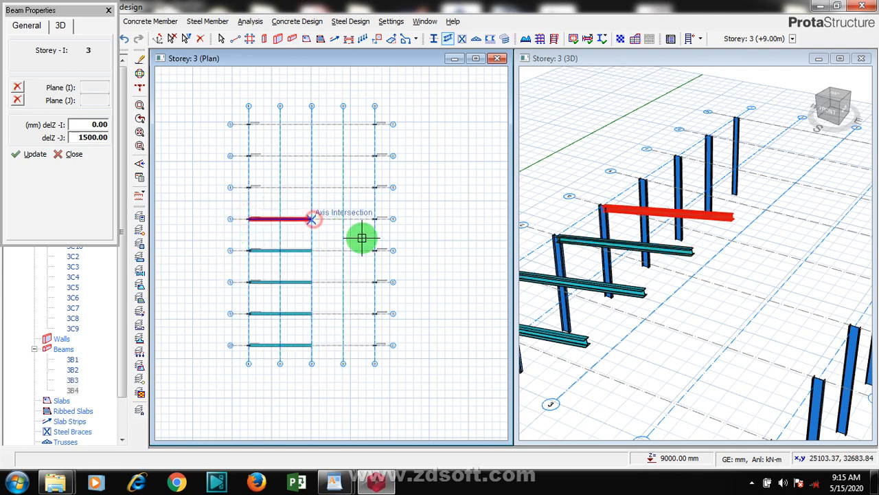
click(311, 187)
click(247, 155)
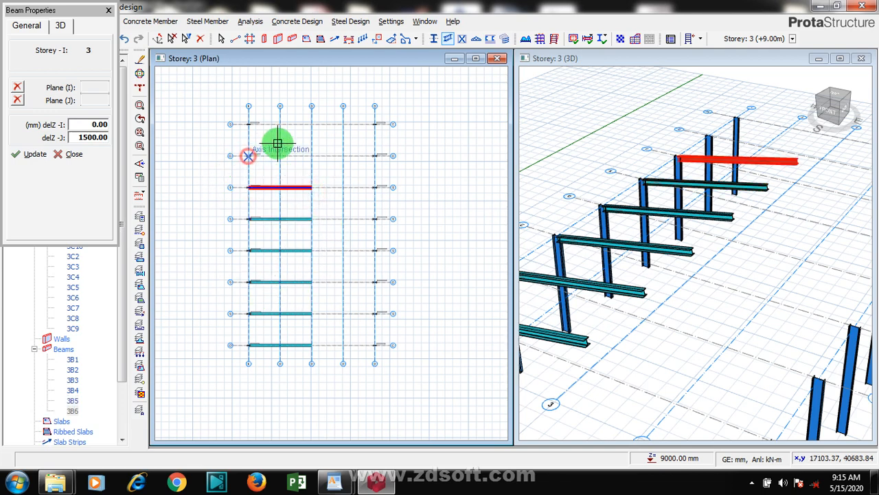
click(312, 155)
click(247, 123)
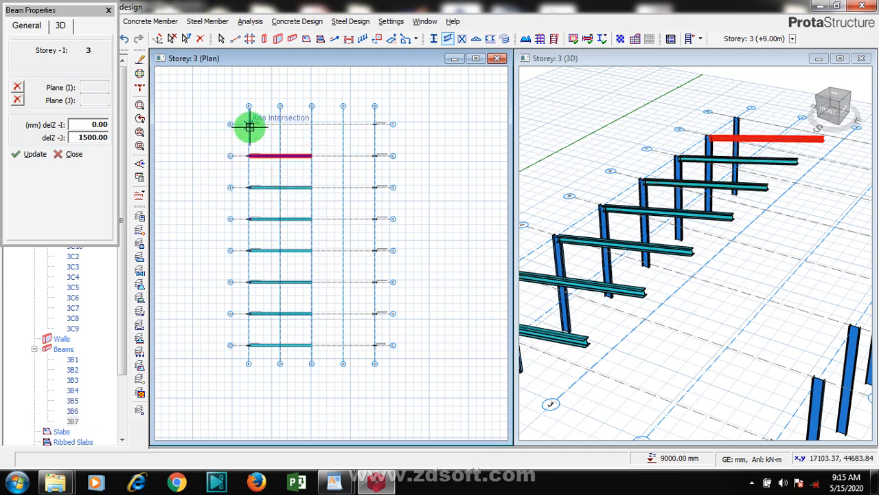
click(311, 123)
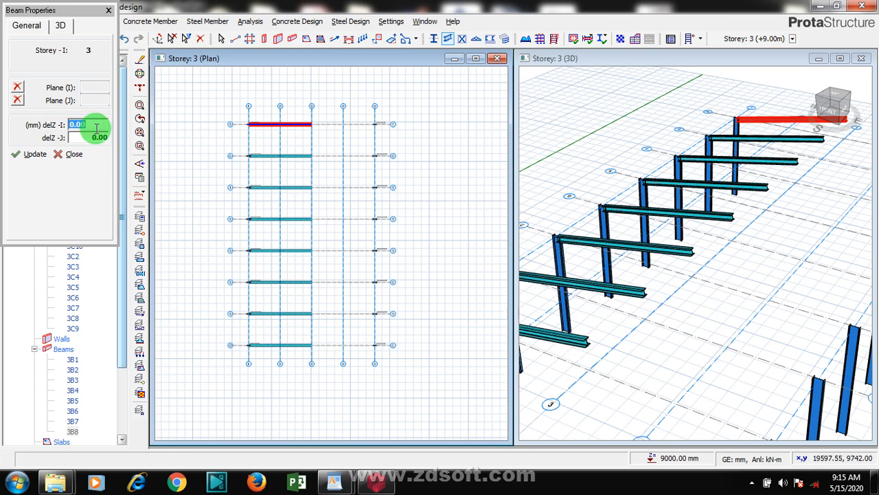
Step: Set the beam's I-end level offset to 1500 mm, draw the opposite rafters between axes 3 and 5 on grids A to H, and finish beam insertion
click(374, 345)
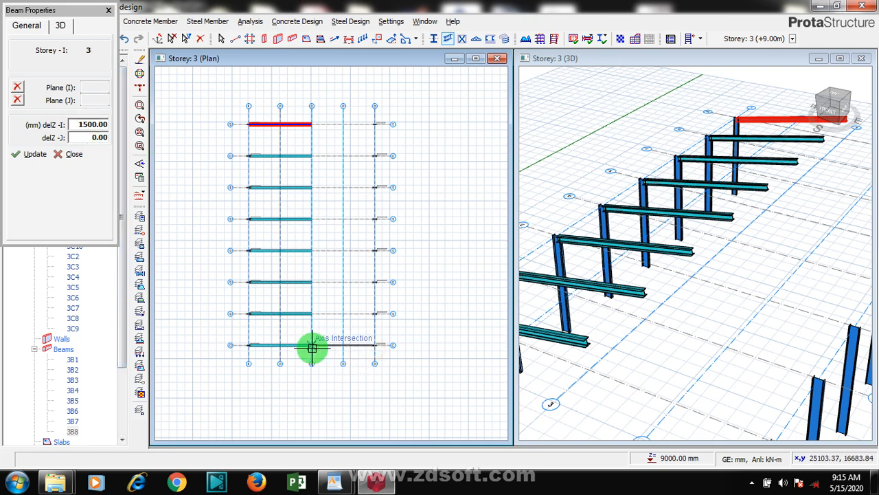
click(311, 345)
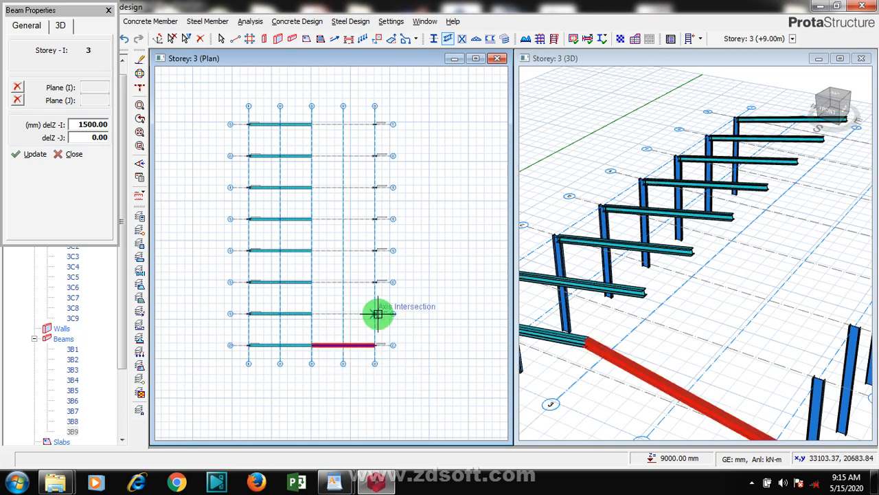
click(374, 314)
click(312, 314)
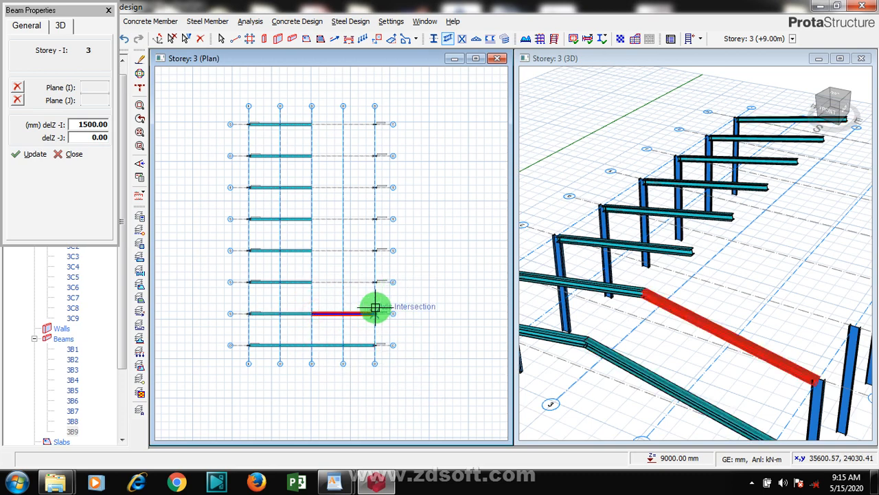
click(374, 281)
click(312, 282)
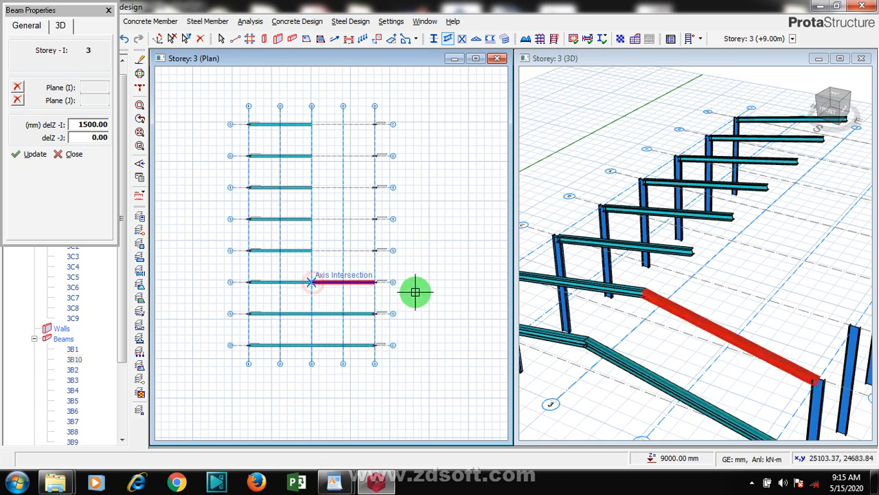
click(375, 250)
click(312, 251)
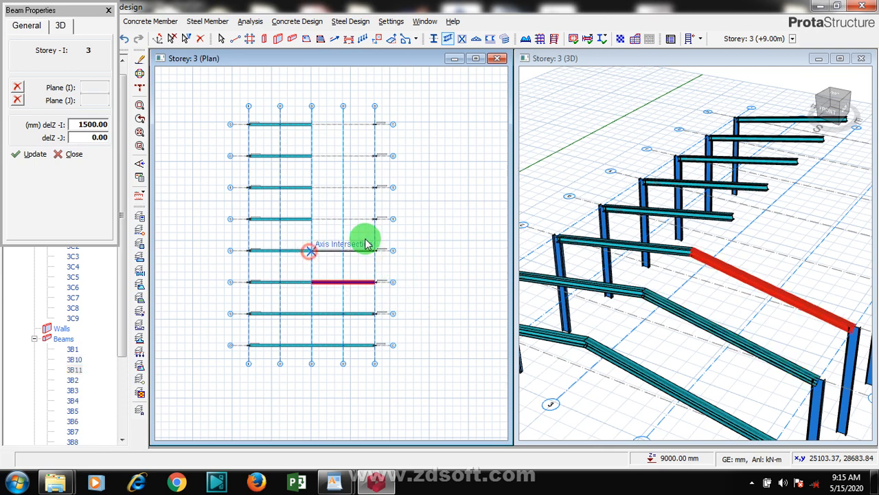
click(374, 219)
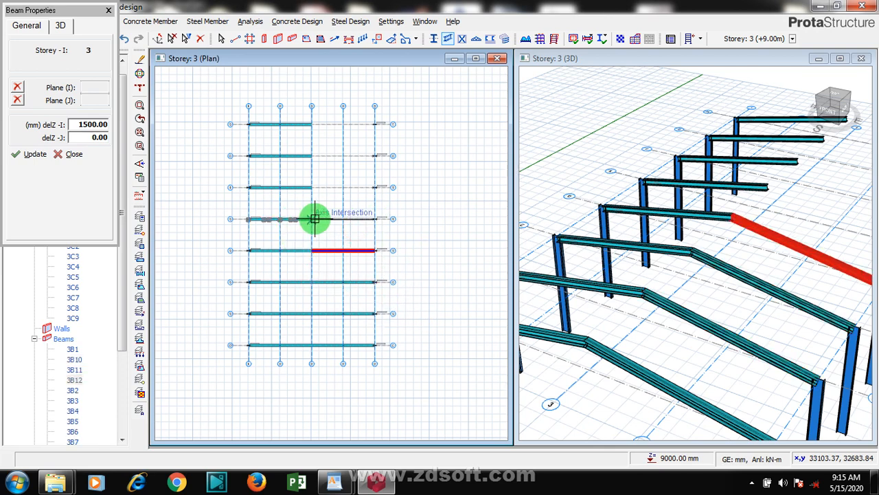
click(311, 219)
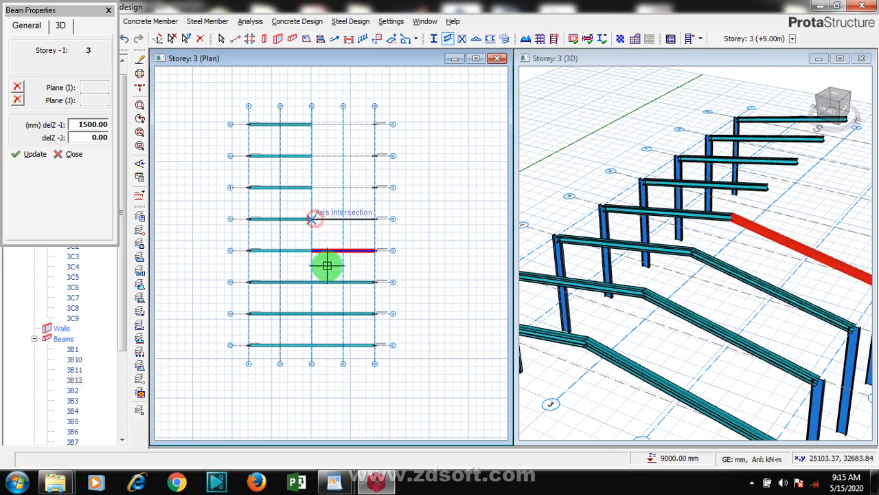
click(376, 188)
click(312, 187)
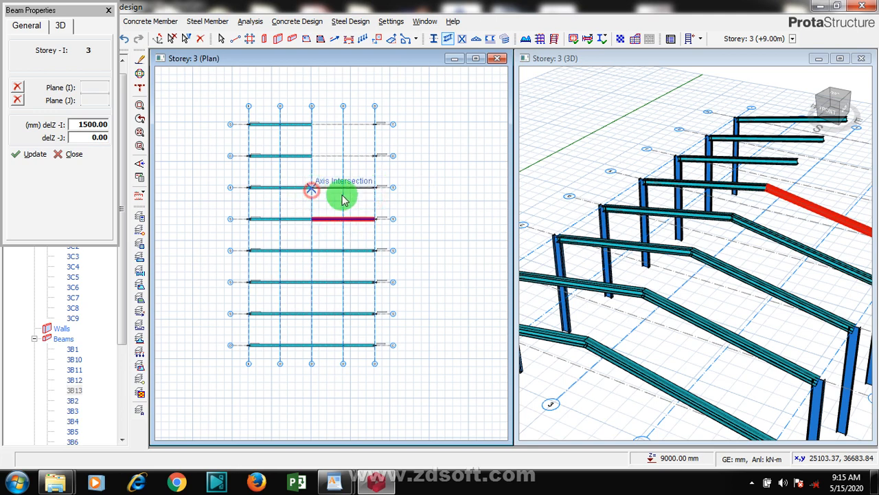
click(373, 154)
click(313, 154)
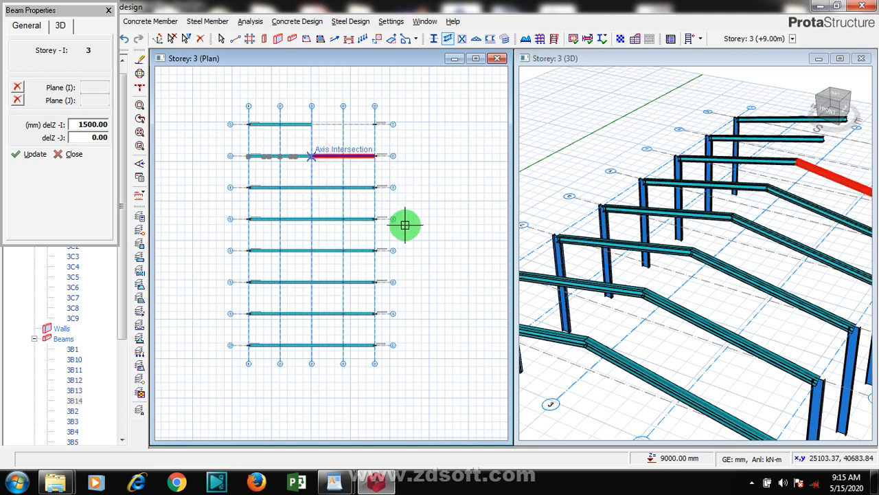
click(375, 124)
click(312, 124)
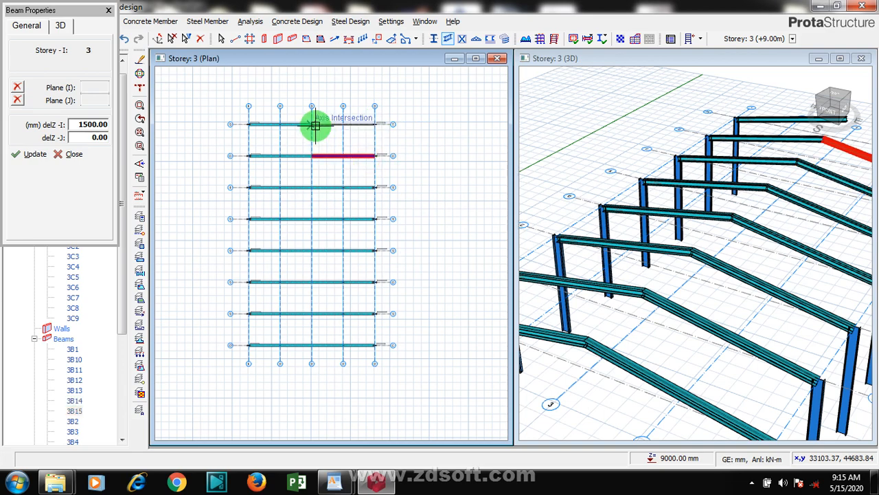
scroll(378, 240, down, 3)
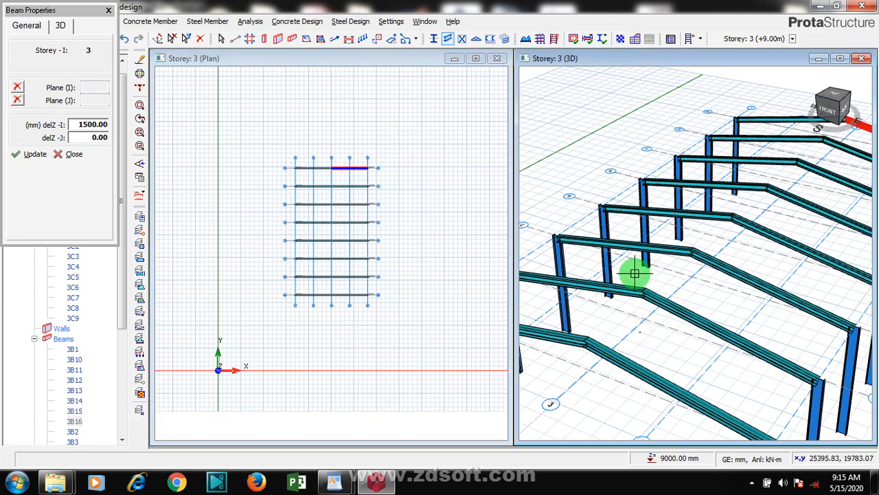
scroll(635, 273, down, 5)
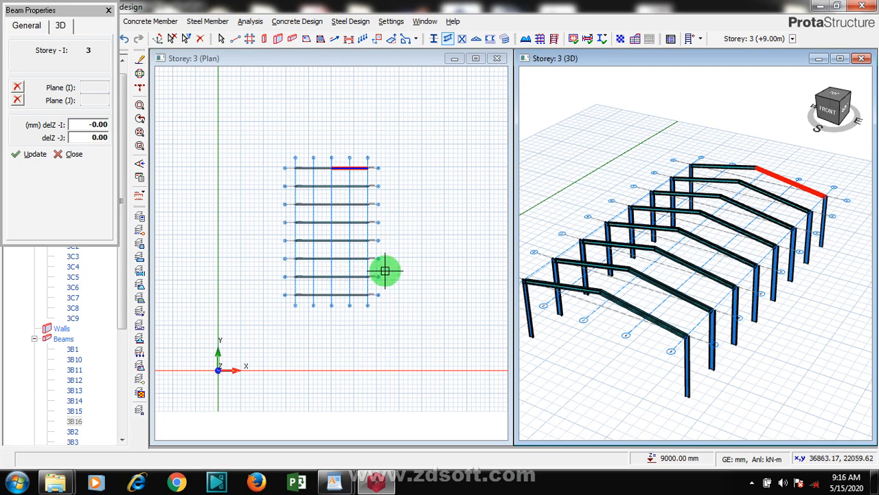
click(109, 11)
click(439, 213)
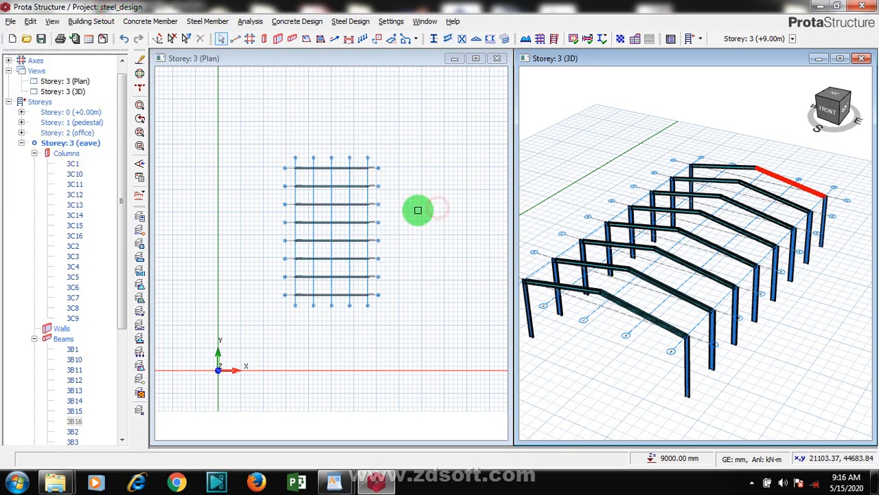
Step: Make Storey 2 (office) the active storey in the plan view
double_click(67, 138)
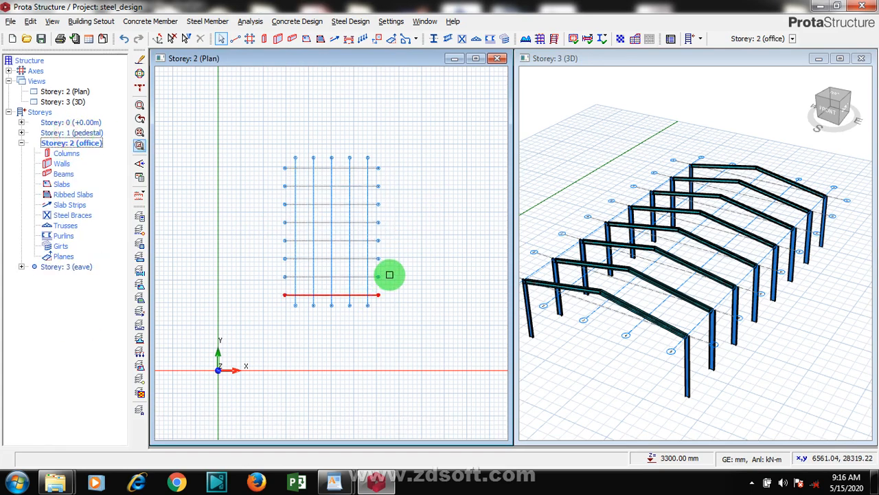
scroll(364, 271, up, 4)
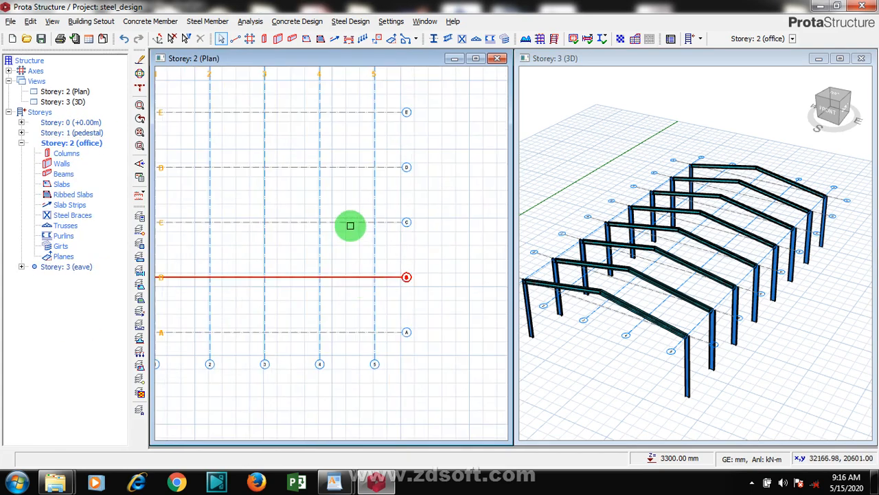
click(408, 40)
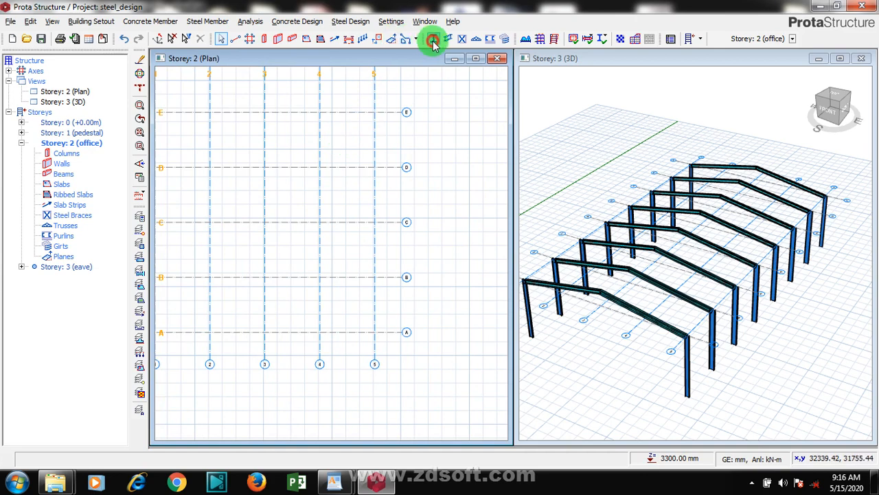
Step: Start a steel column, change its section to UB 300x150x46 and rotate the section to 90 degrees
click(433, 39)
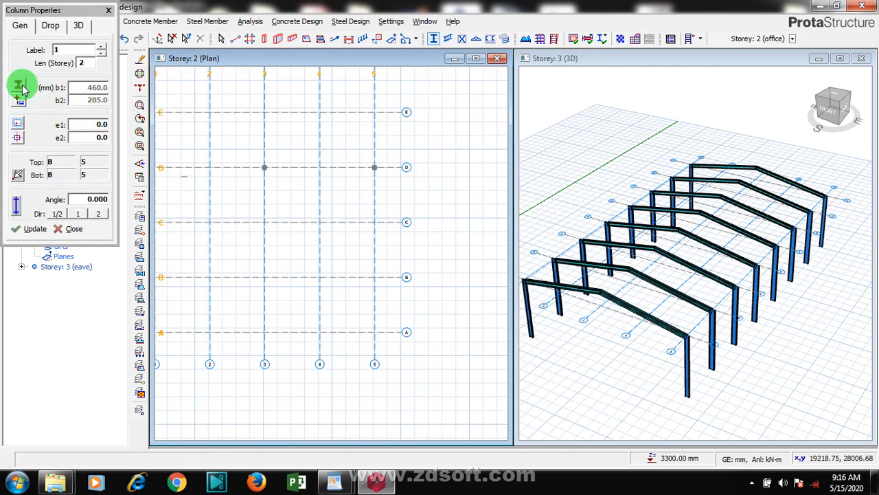
click(21, 86)
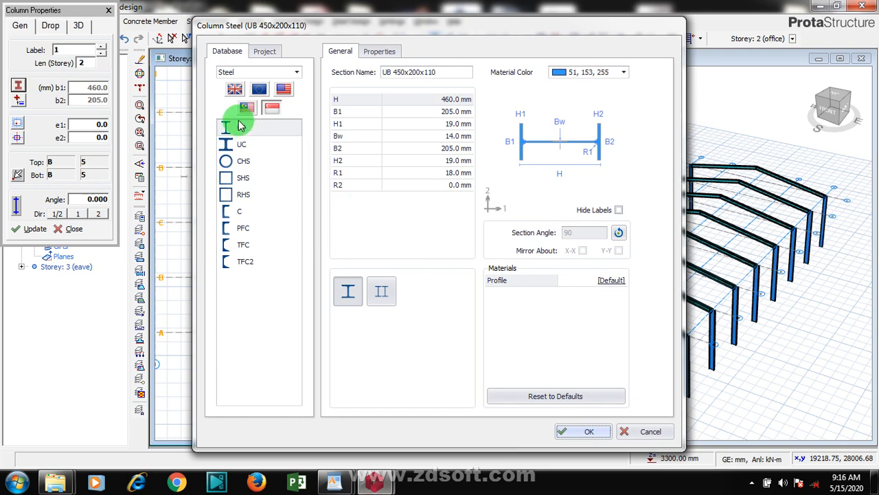
click(265, 333)
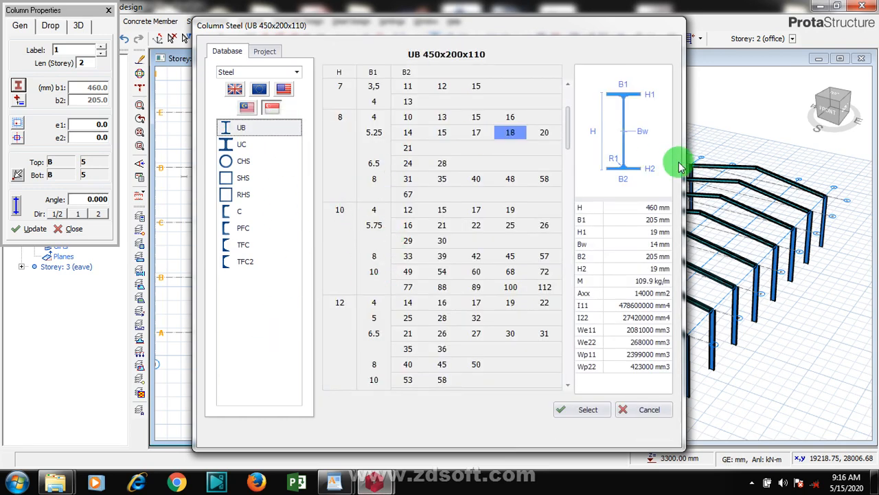
drag(568, 134, 570, 341)
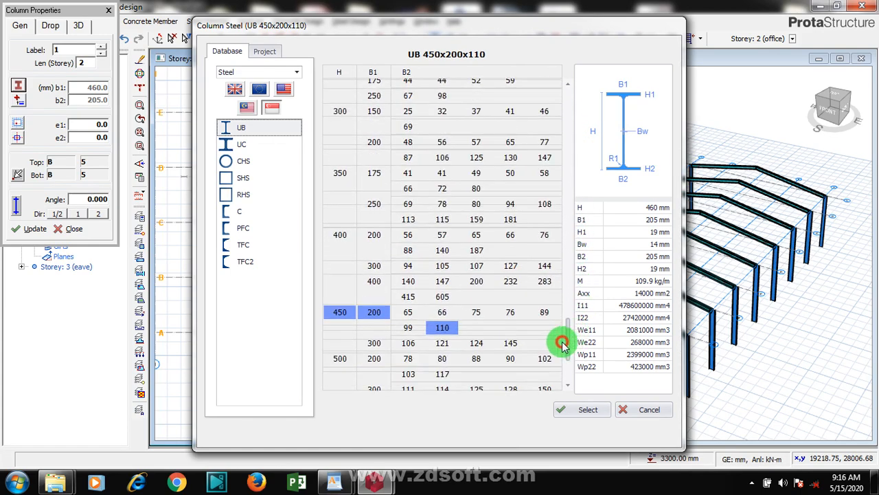
click(382, 115)
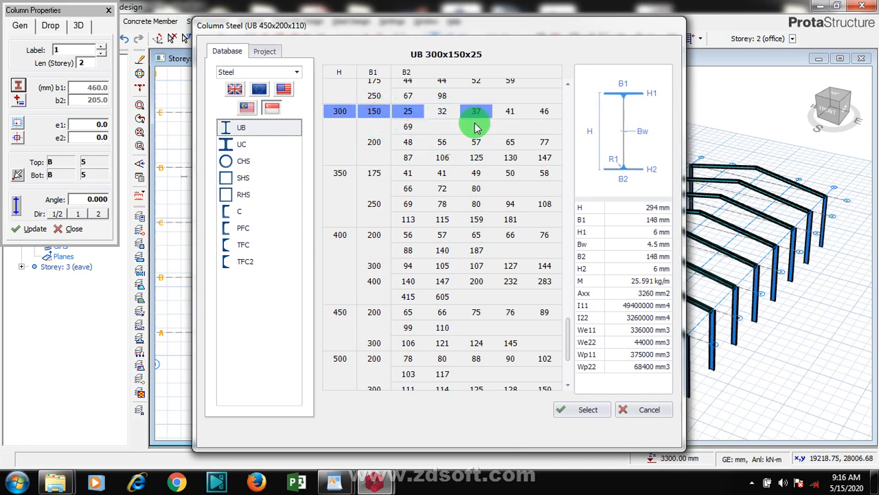
click(443, 144)
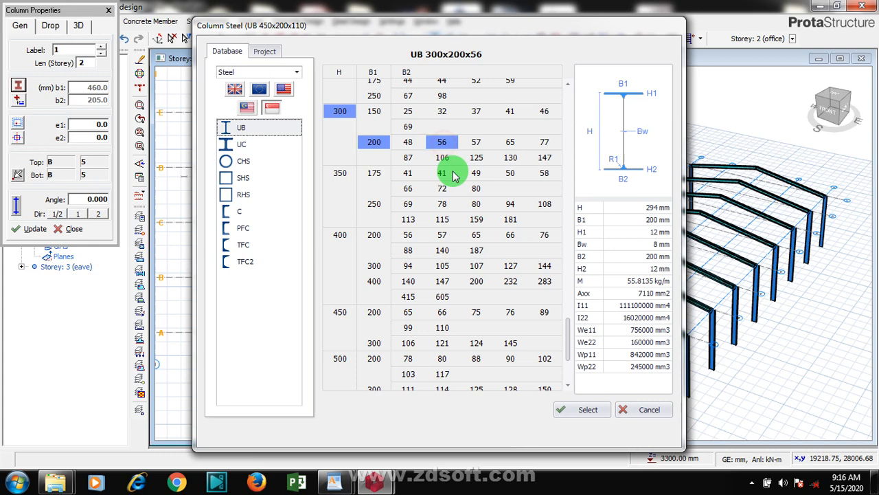
click(375, 112)
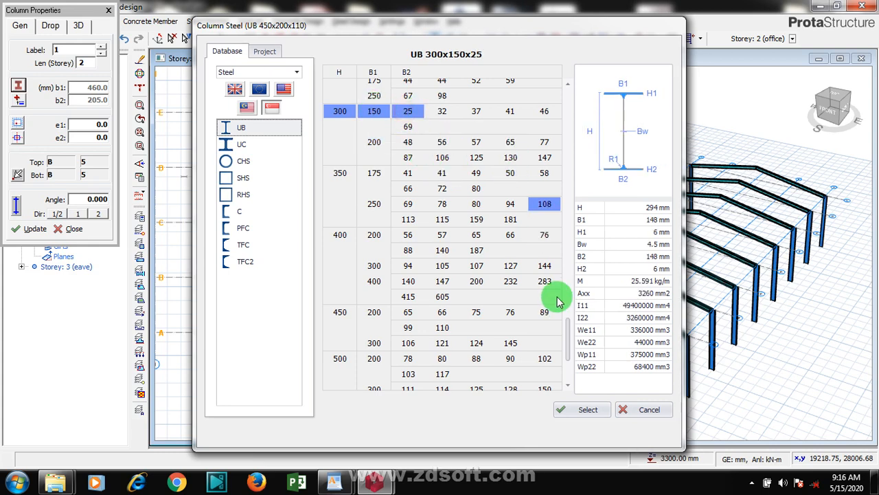
click(544, 112)
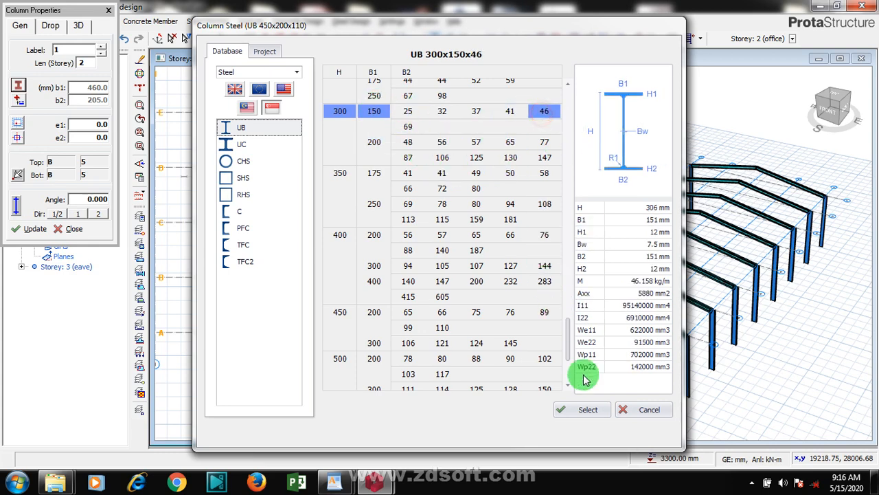
click(588, 410)
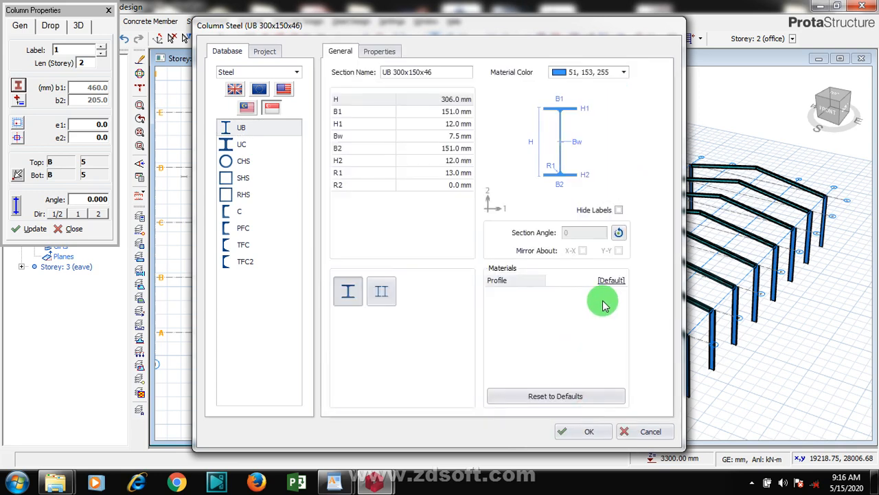
click(619, 232)
click(584, 433)
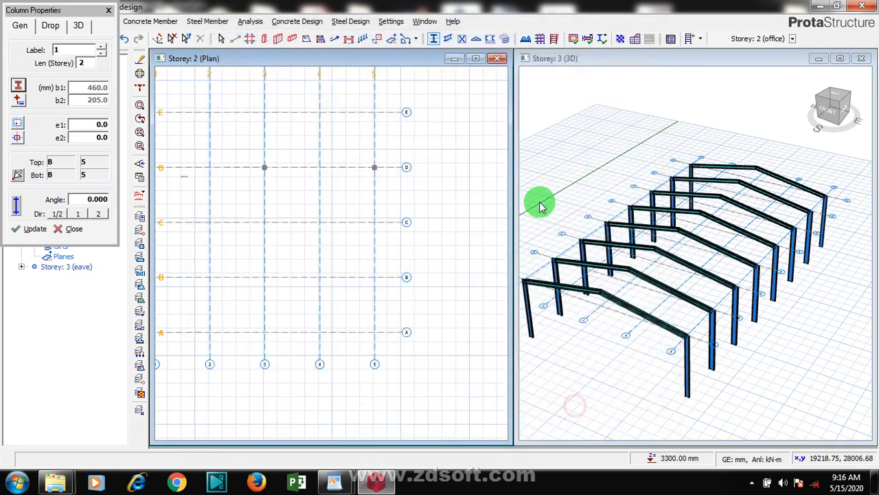
Step: Place the steel columns on axis 4 at grids B, C and D of the office storey
click(320, 280)
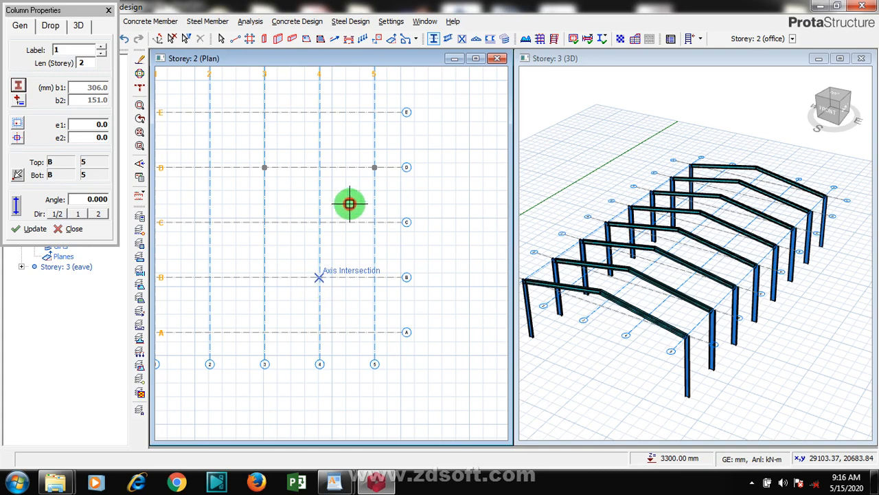
click(320, 167)
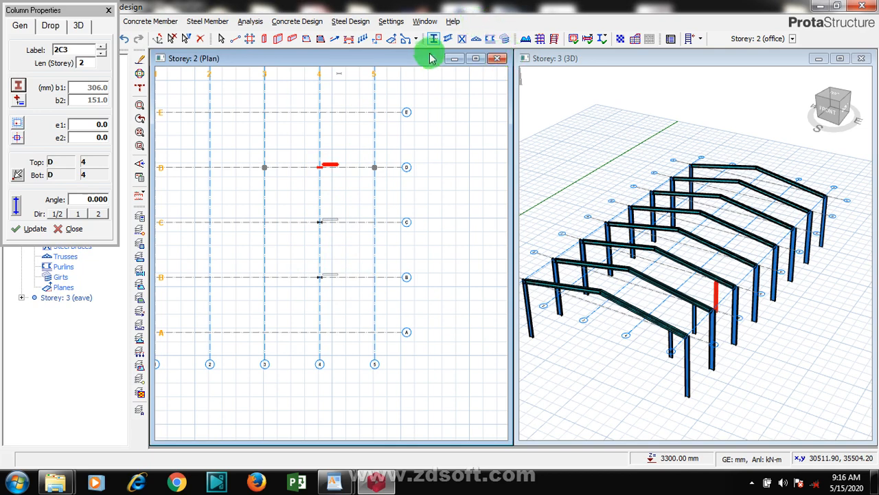
Step: Start a steel beam, change its section to UB 250x175x44 and rotate the section to 90 degrees
click(448, 39)
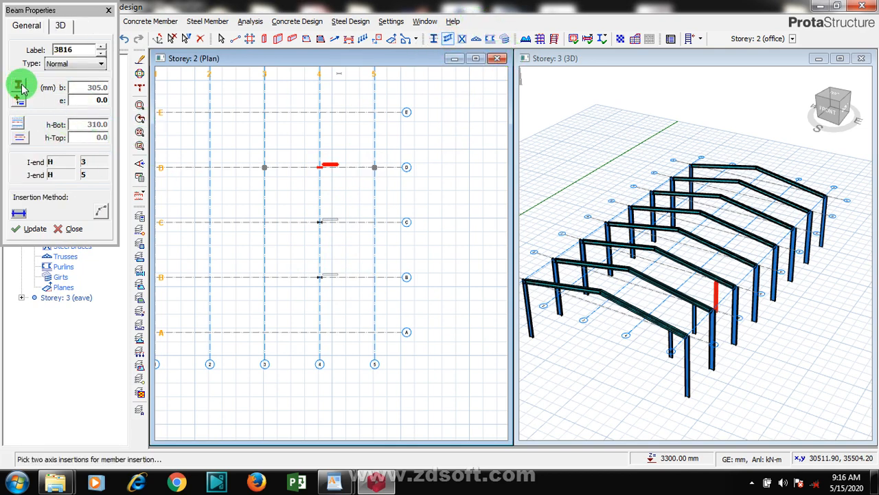
click(20, 85)
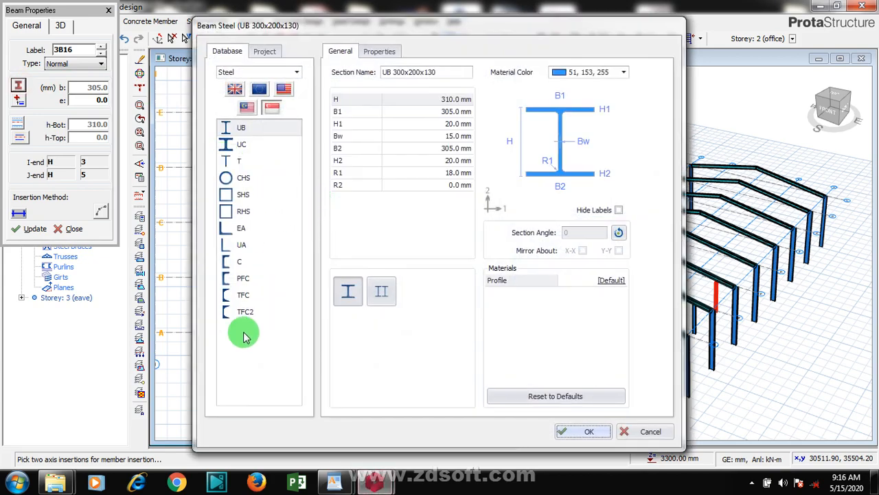
click(246, 336)
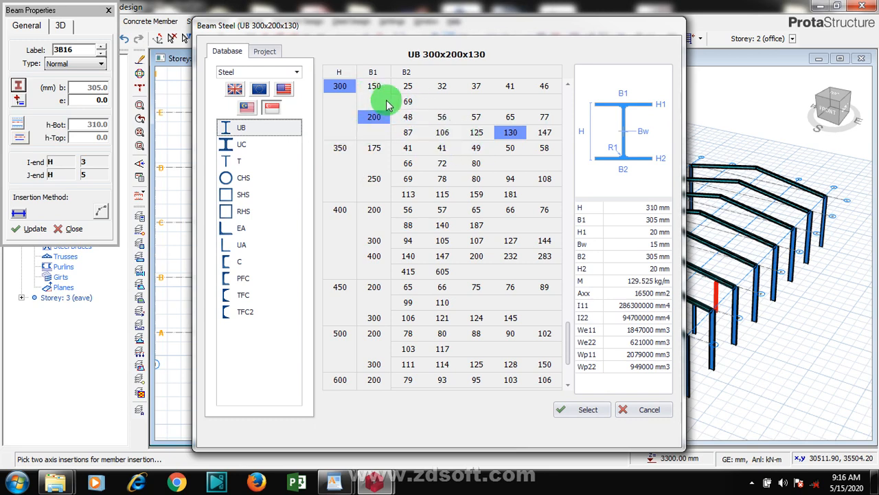
drag(571, 343, 568, 310)
click(344, 248)
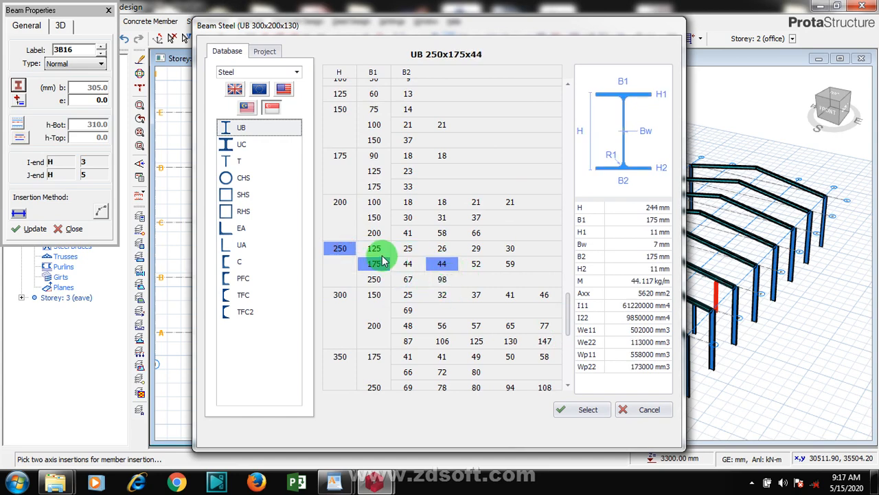
click(581, 410)
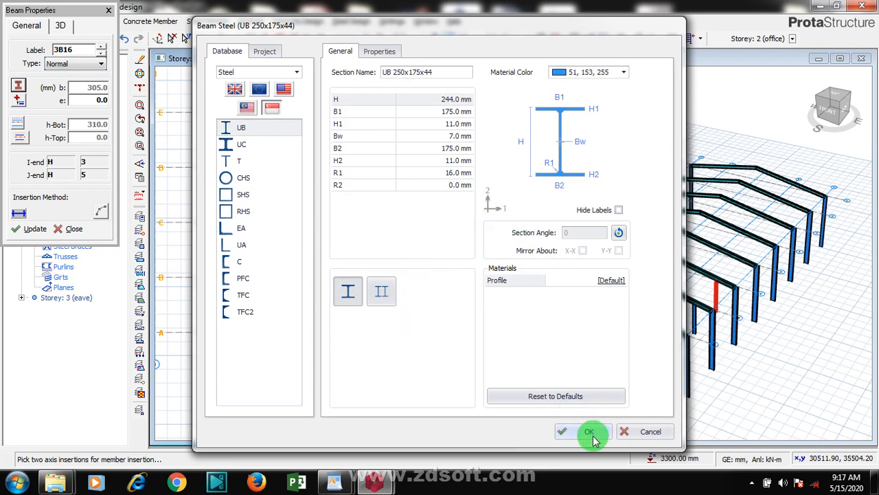
click(619, 233)
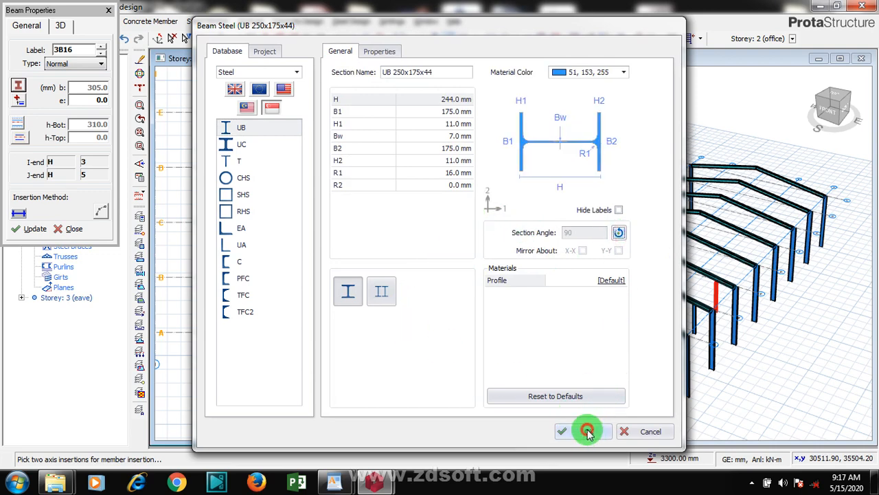
click(587, 431)
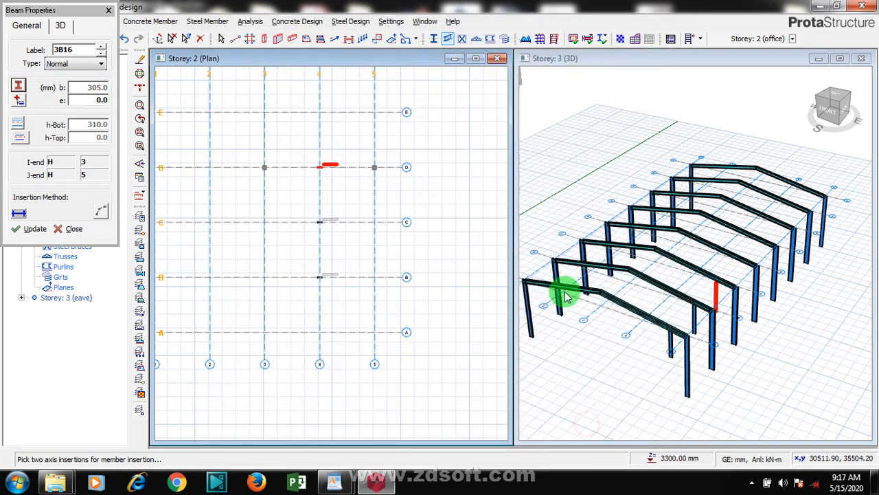
Step: Place steel beams around the office bay, along grids D and B between axes 4 and 5 and along axes 4 and 5
click(319, 167)
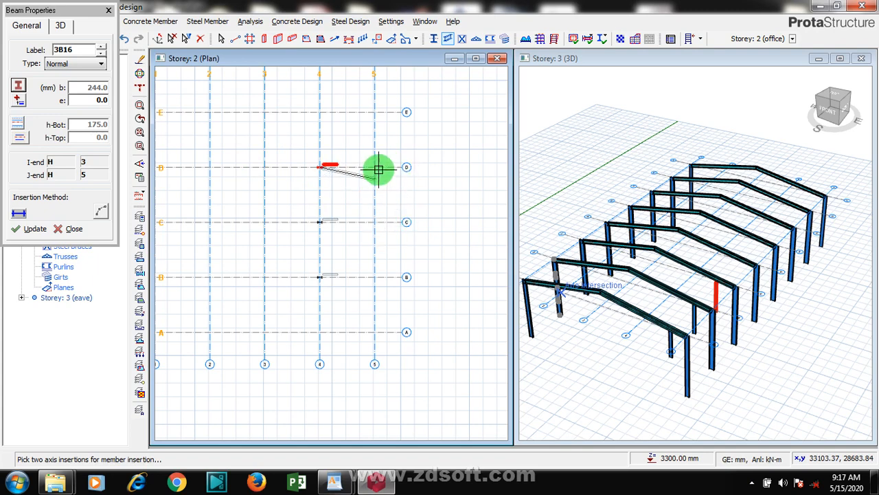
click(377, 165)
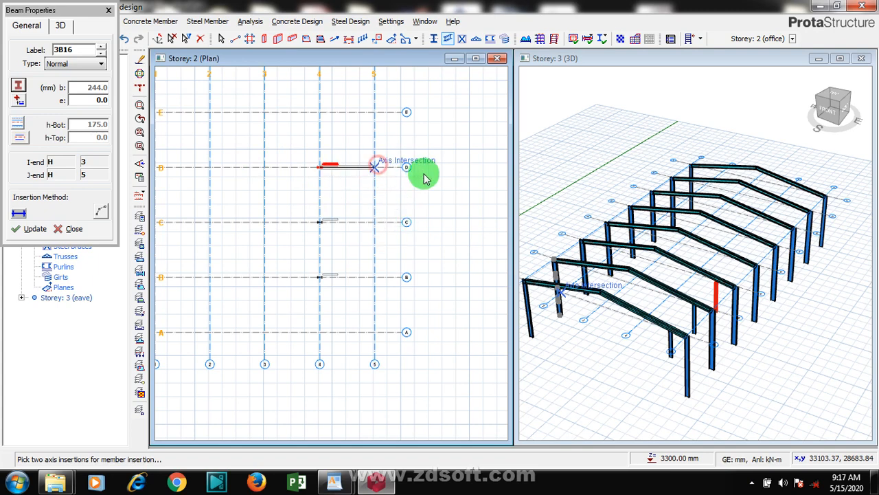
click(386, 294)
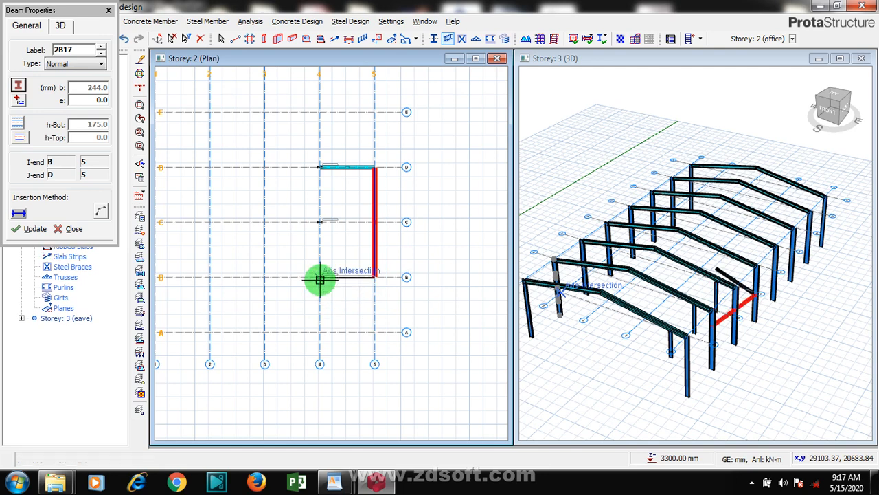
click(320, 280)
click(322, 168)
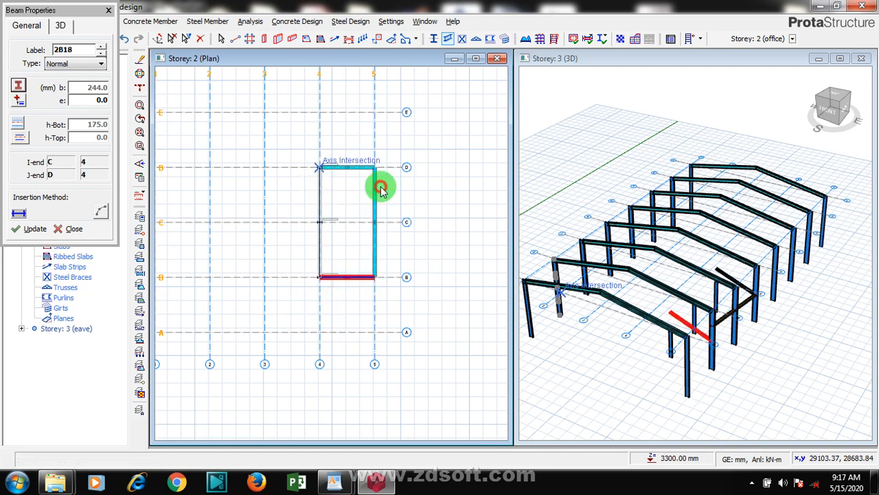
key(Escape)
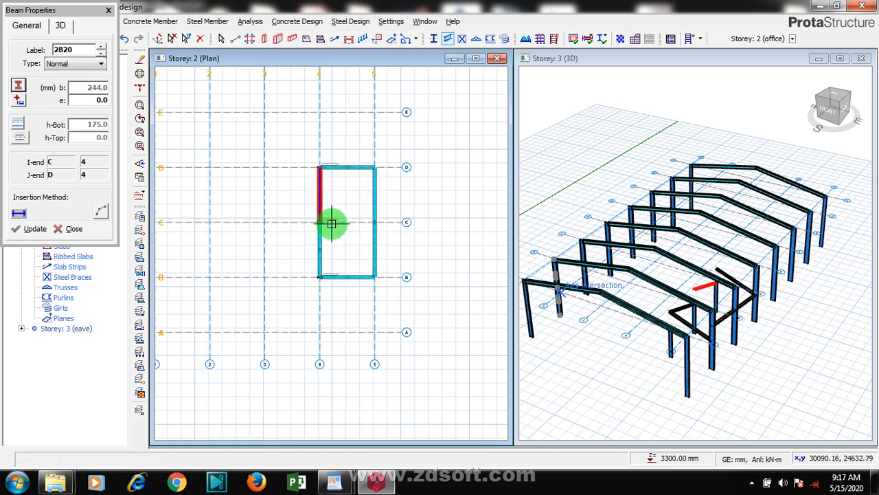
Step: Place the intermediate office beam on grid C between axes 4 and 5, and end beam insertion
click(319, 222)
click(374, 222)
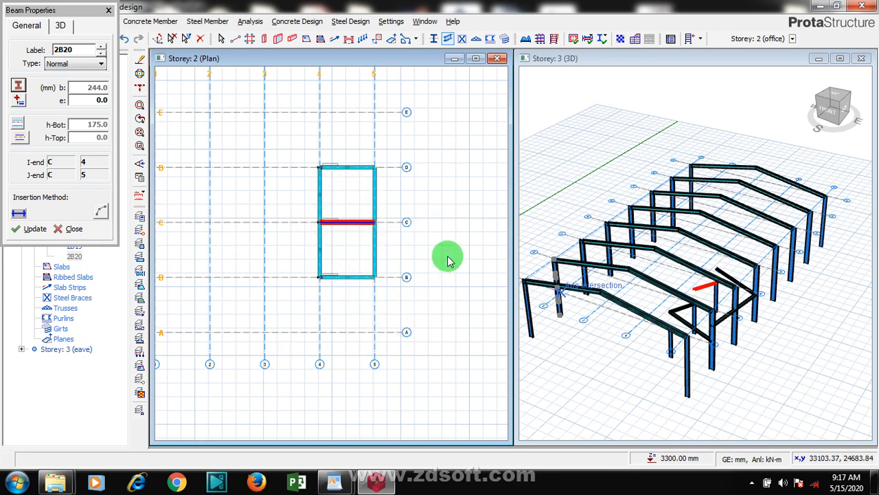
key(Escape)
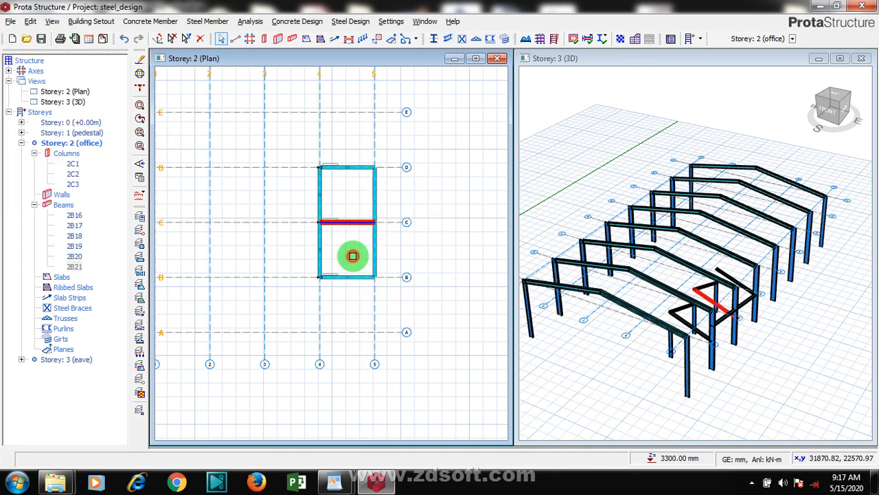
Step: Examine the level of the new office beams against the columns in the 3D view
click(353, 256)
click(767, 353)
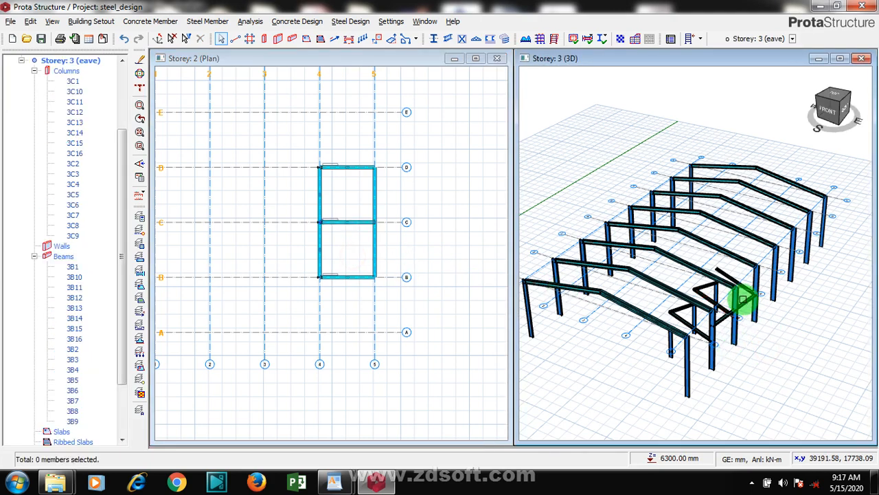
scroll(743, 298, up, 2)
scroll(655, 298, up, 3)
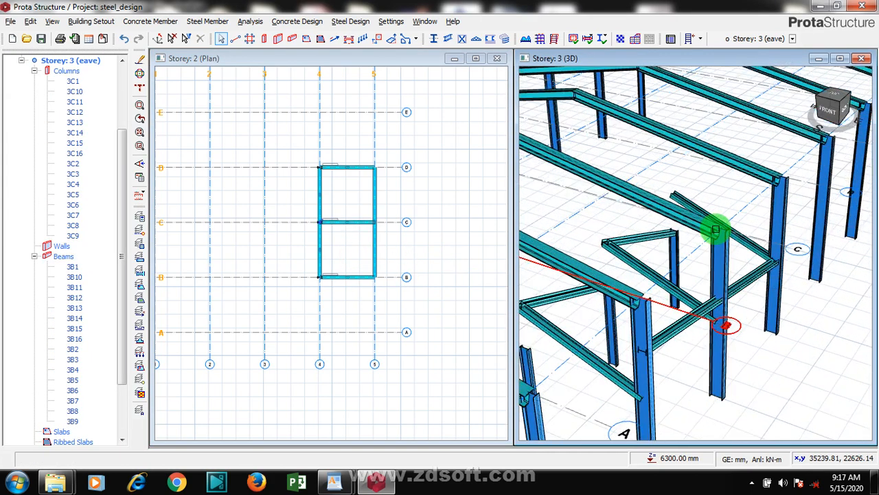
scroll(716, 230, up, 2)
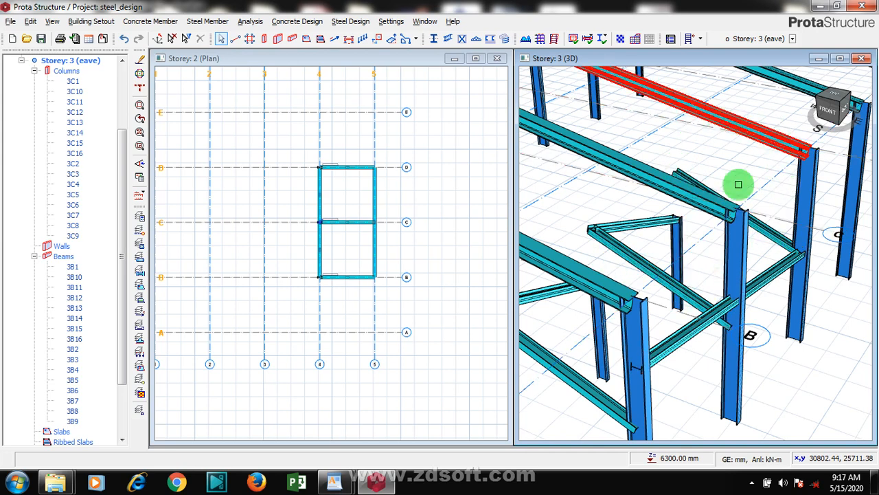
scroll(751, 301, down, 1)
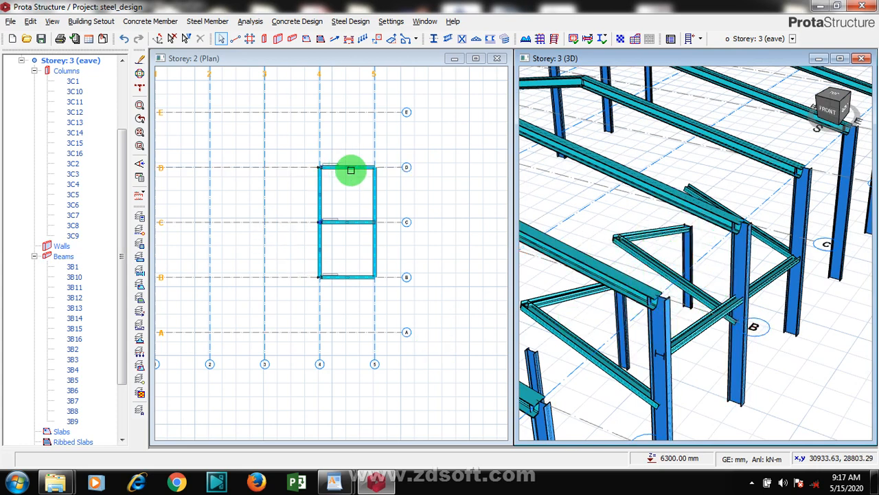
click(351, 170)
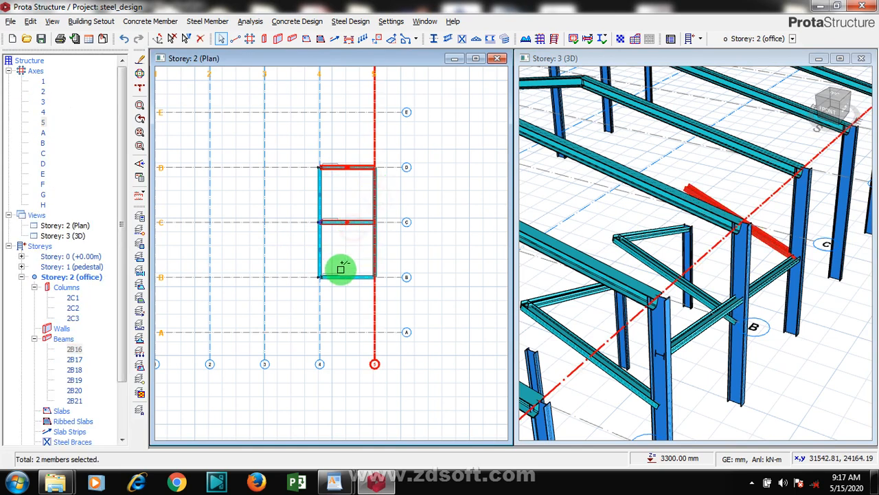
click(327, 241)
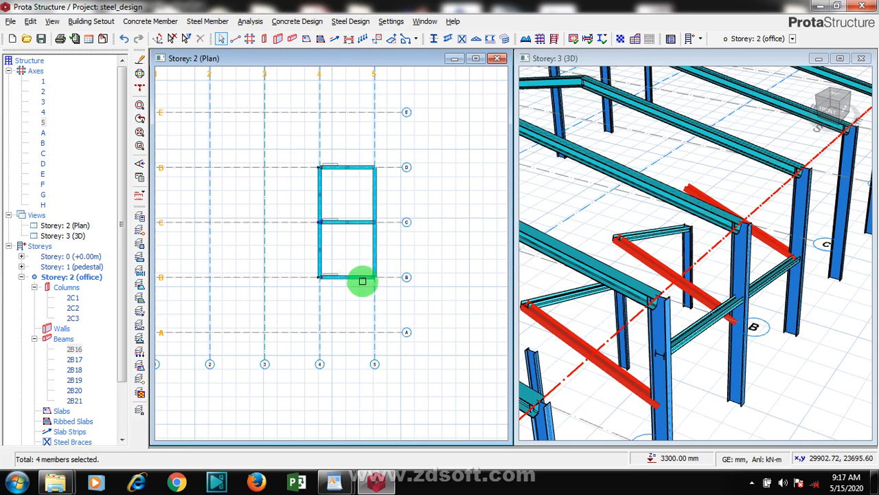
key(Escape)
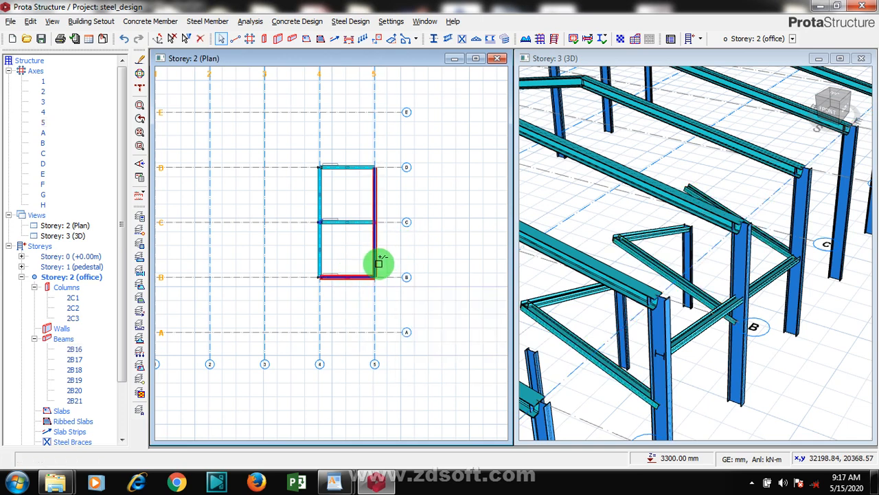
click(378, 264)
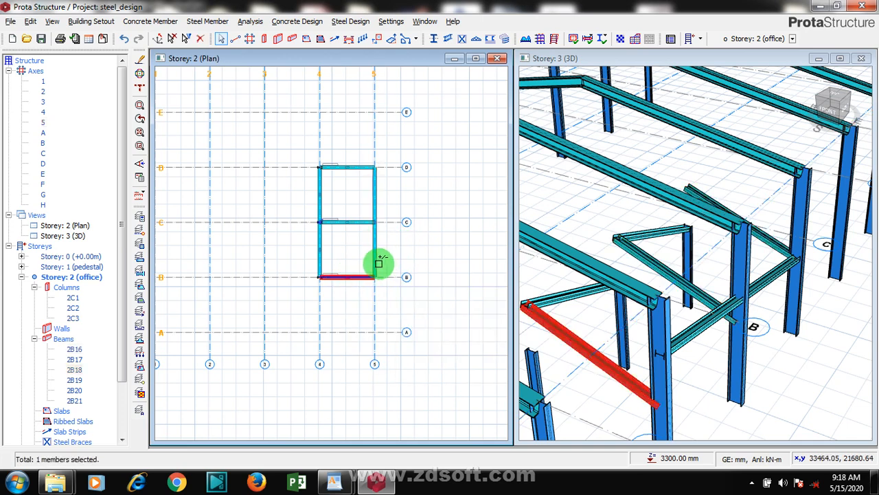
click(341, 223)
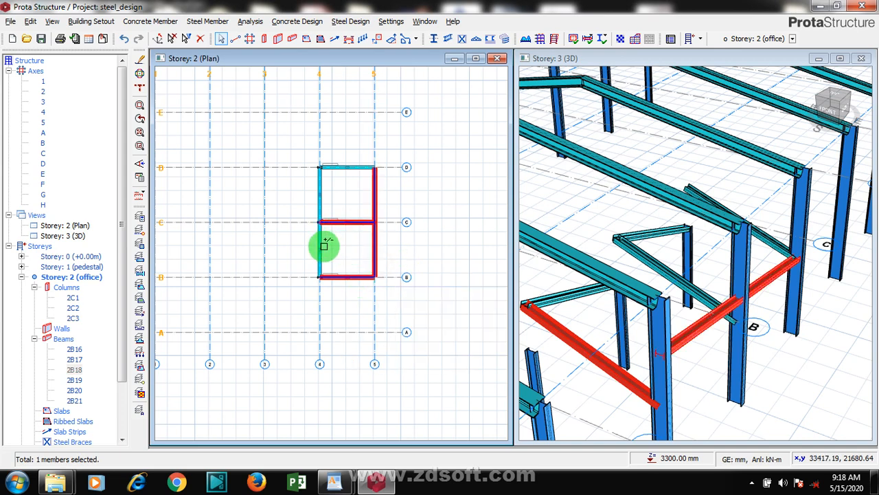
Step: Select all six office-storey beams in plan and open their properties in the summary table
click(323, 186)
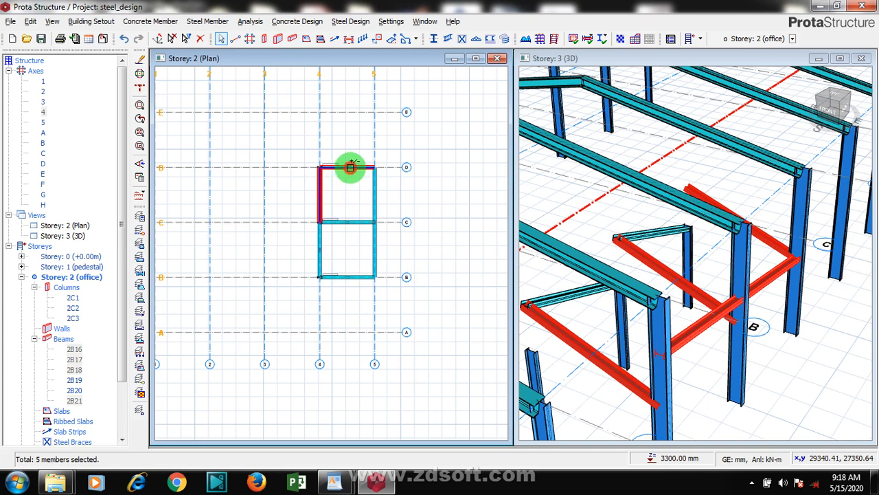
click(380, 190)
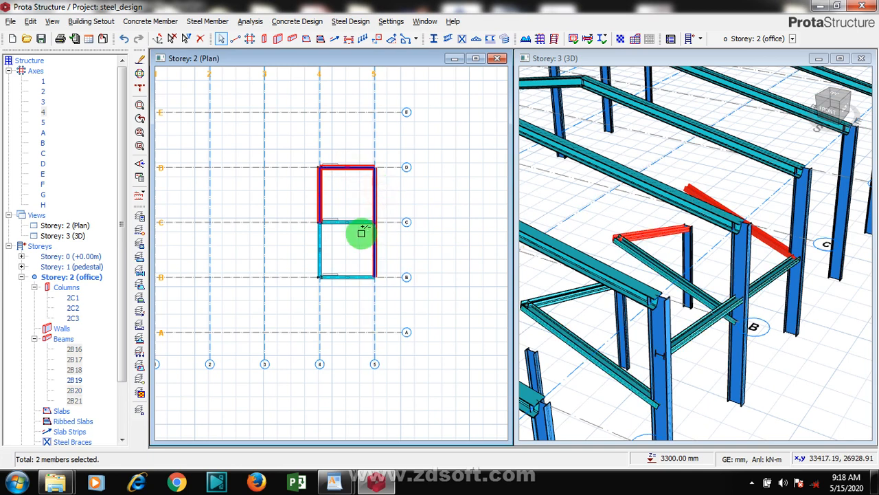
click(346, 274)
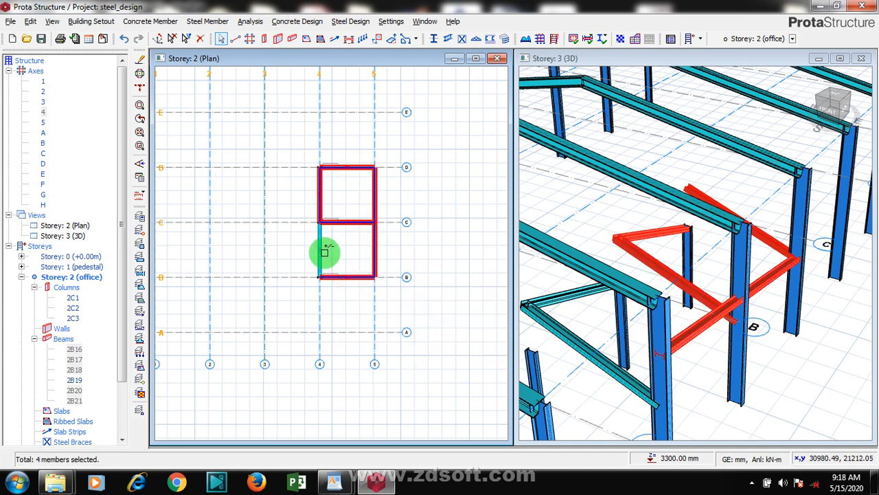
click(324, 252)
click(341, 241)
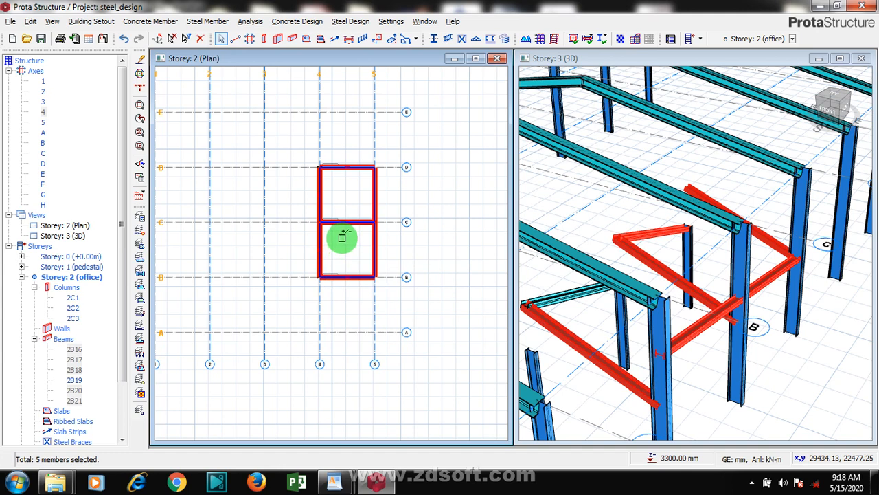
click(341, 238)
right_click(341, 238)
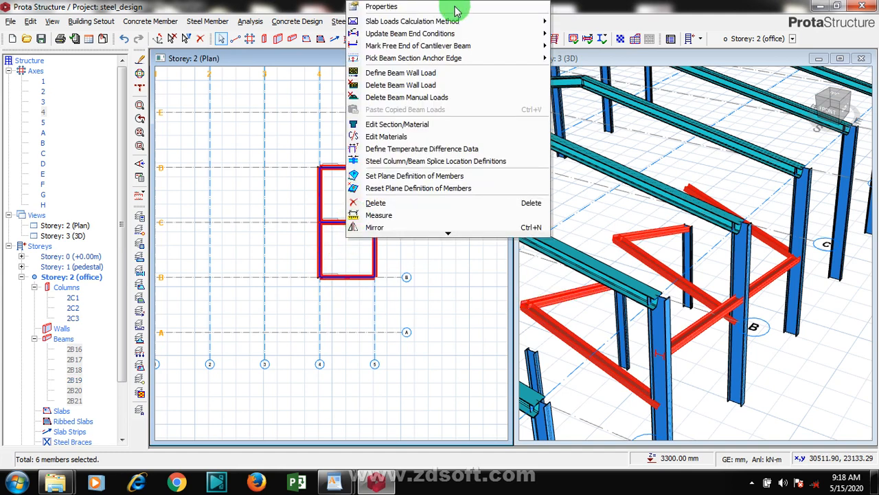
click(455, 9)
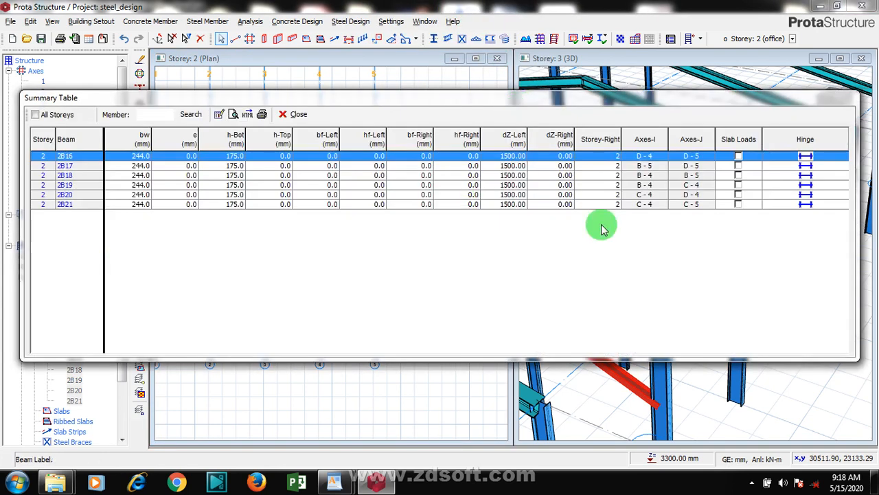
Step: Set dZ-Left to 0 for all six office beams, 2B16 to 2B21, and close the summary table
click(511, 166)
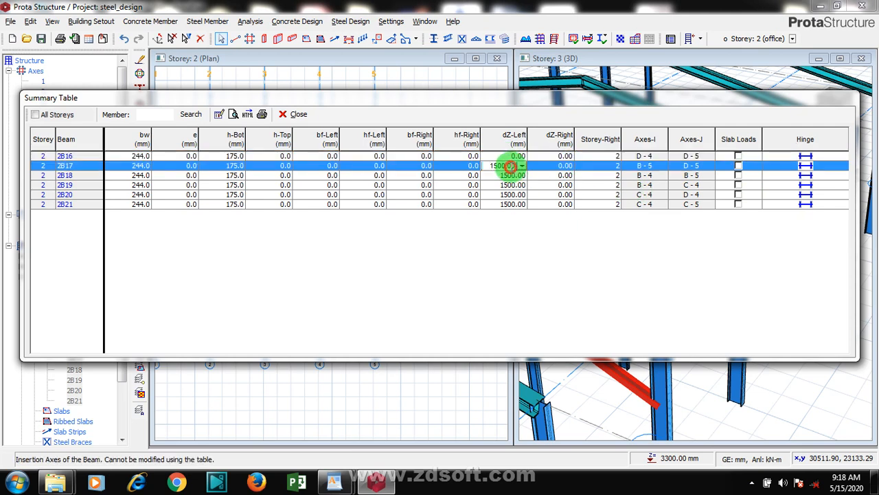
drag(511, 165, 486, 168)
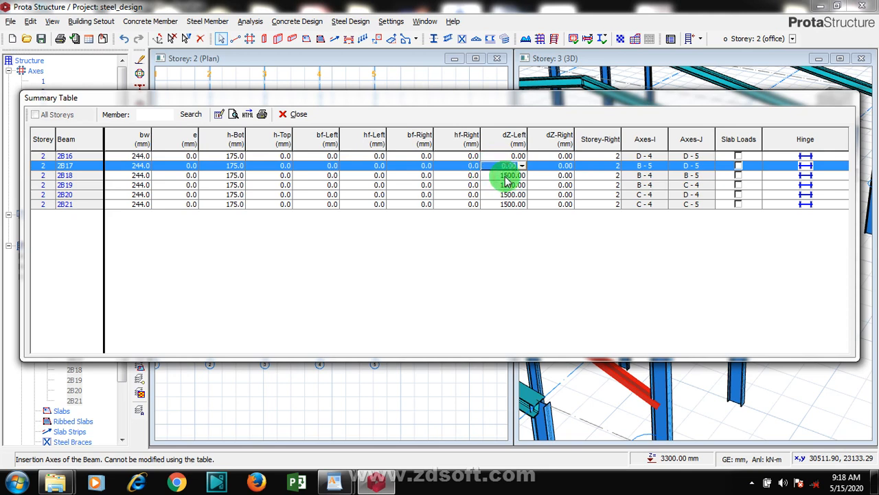
click(507, 177)
click(505, 185)
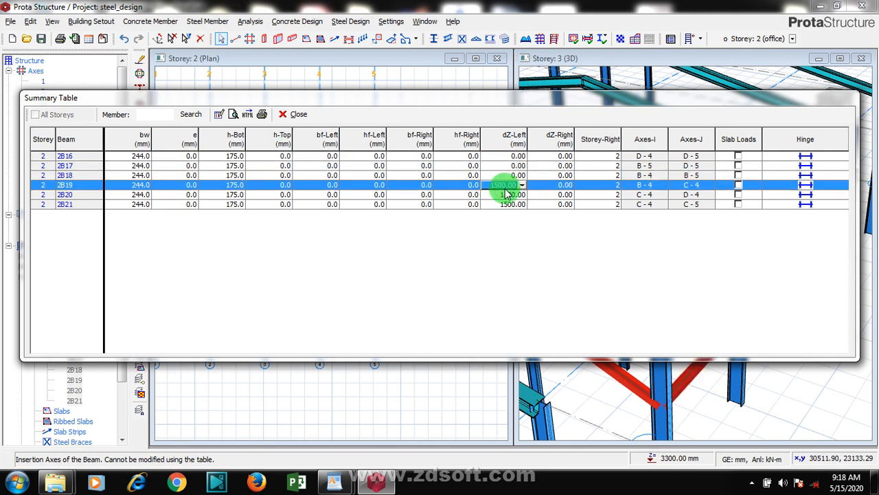
text(0)
click(505, 199)
text(0)
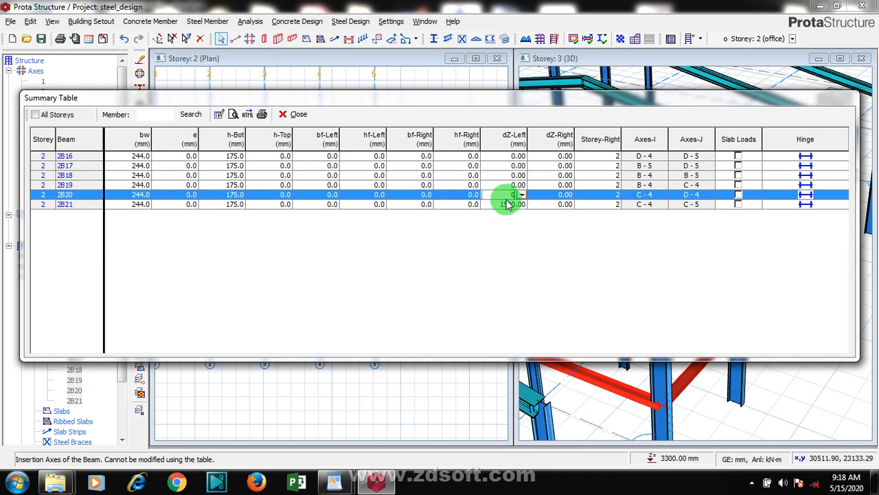
click(508, 205)
text(0)
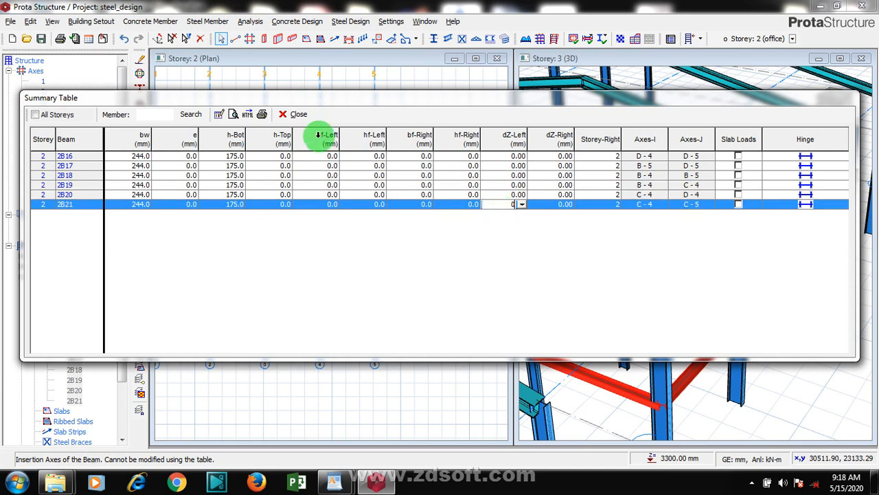
click(505, 186)
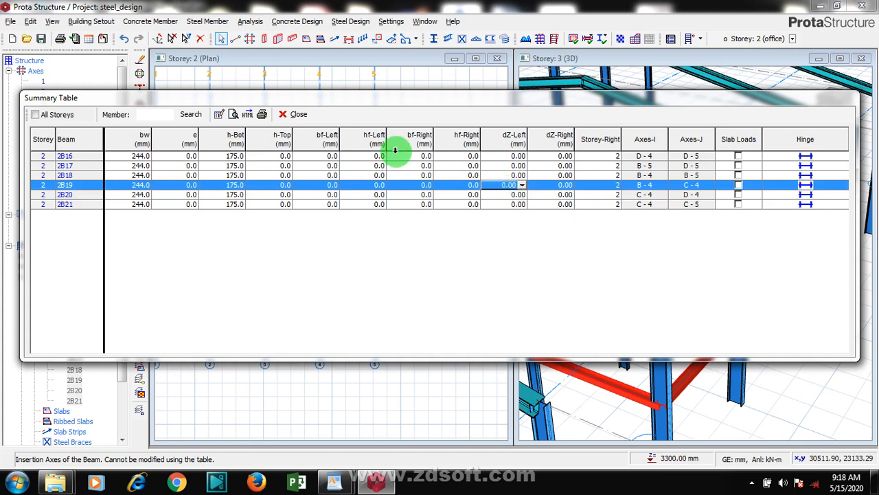
click(286, 114)
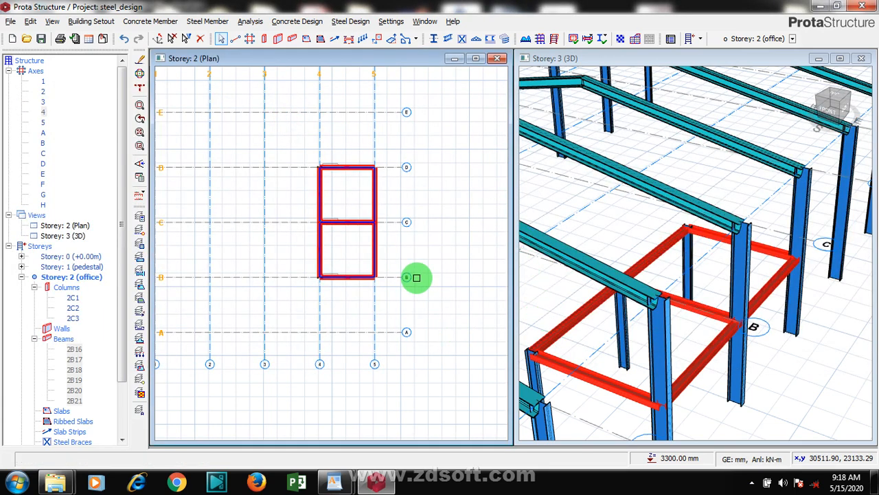
Step: Clear the beam selection and examine the office frame within the whole building in 3D and in the Storey 2 plan
click(428, 236)
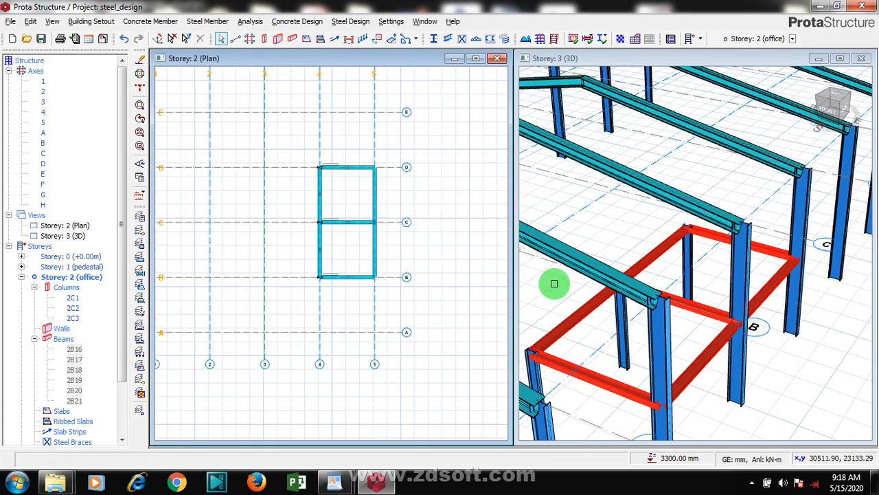
click(823, 341)
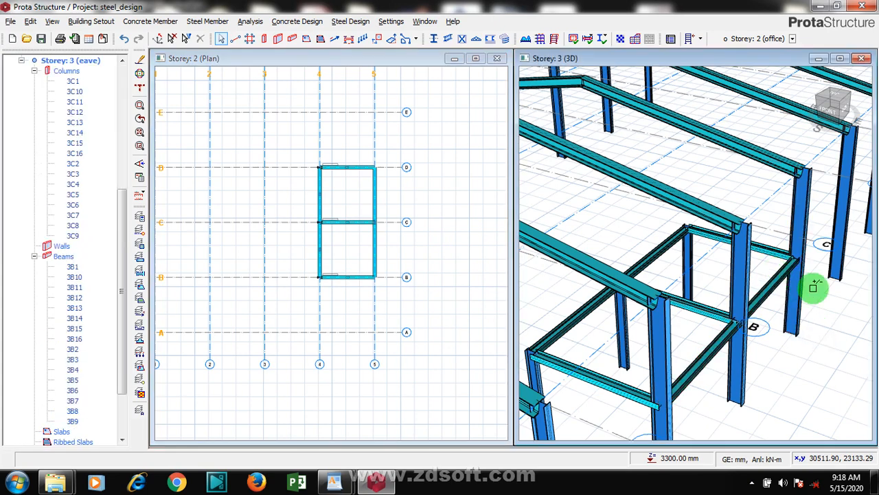
scroll(738, 255, down, 6)
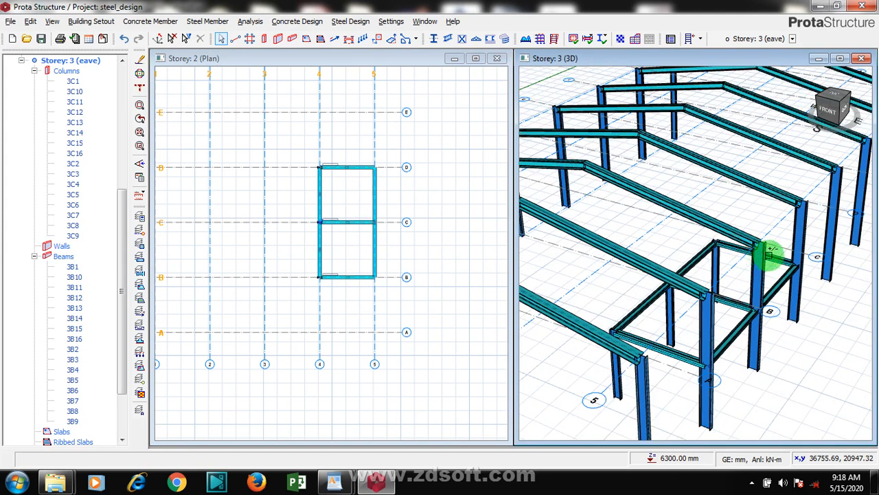
scroll(763, 329, down, 1)
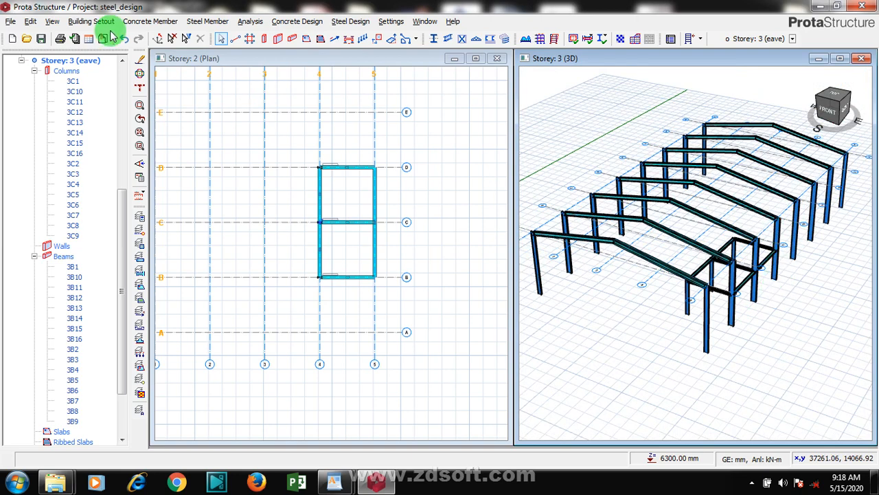
click(431, 201)
scroll(424, 222, down, 1)
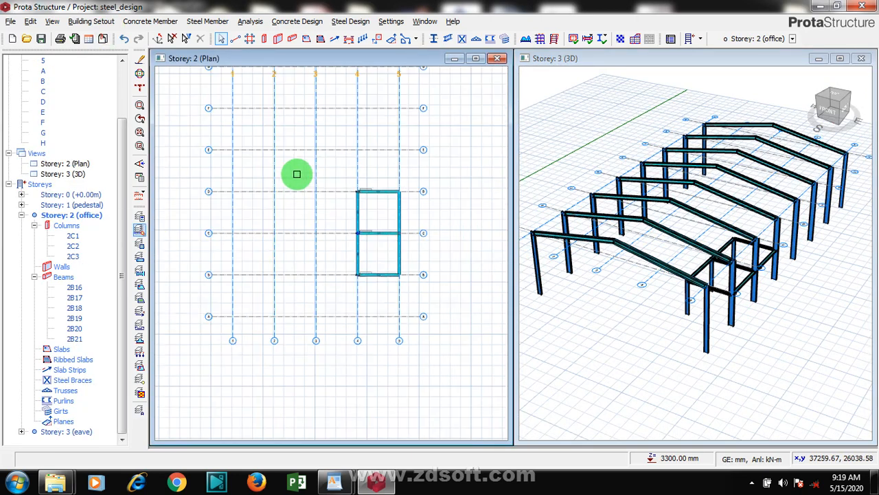
scroll(295, 173, up, 1)
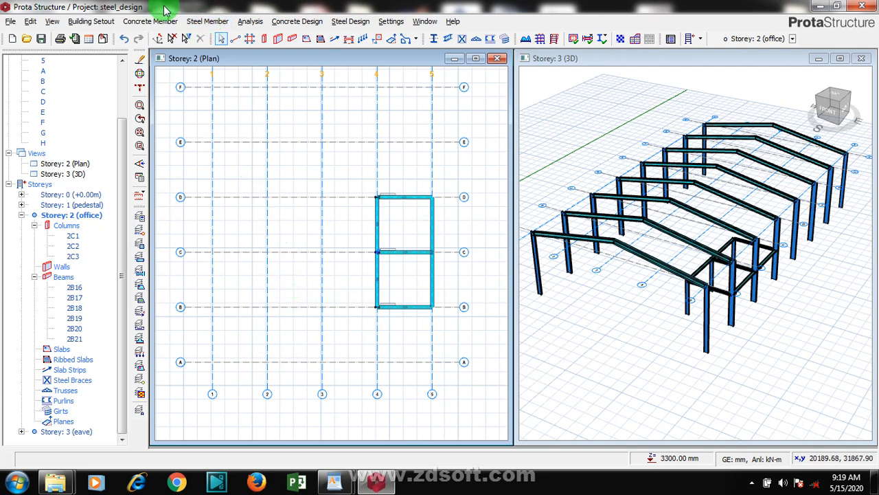
click(154, 25)
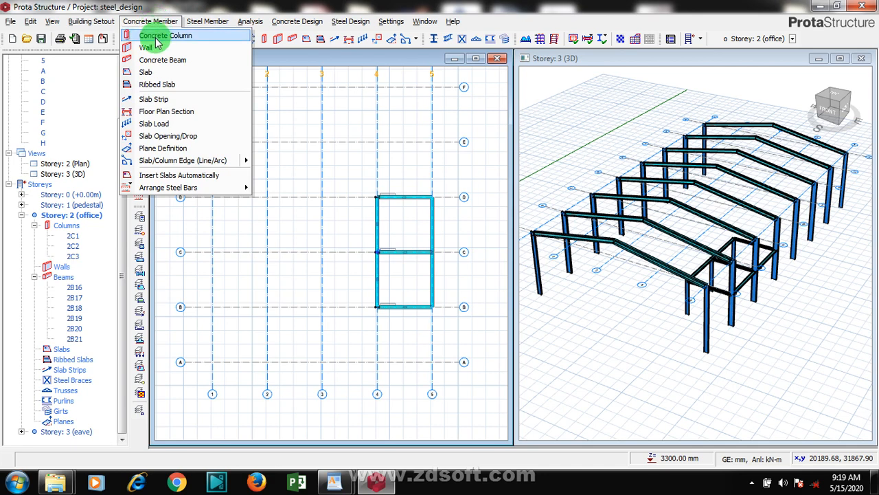
click(201, 36)
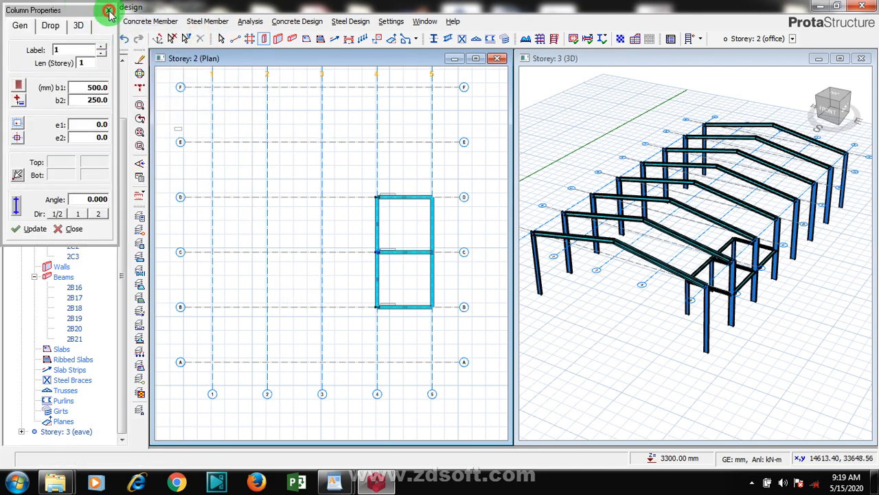
click(109, 11)
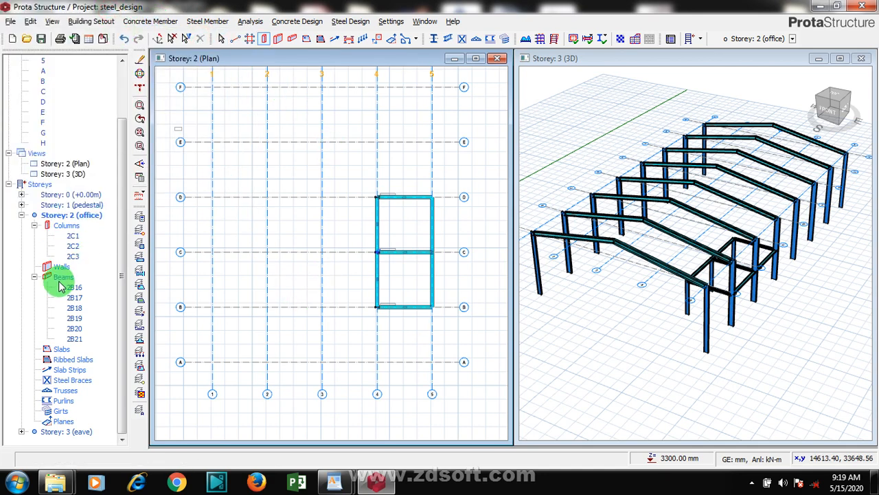
Step: Open the Storey 1 (pedestal) plan and set up a concrete column with b1 600 mm and b2 300 mm
double_click(77, 204)
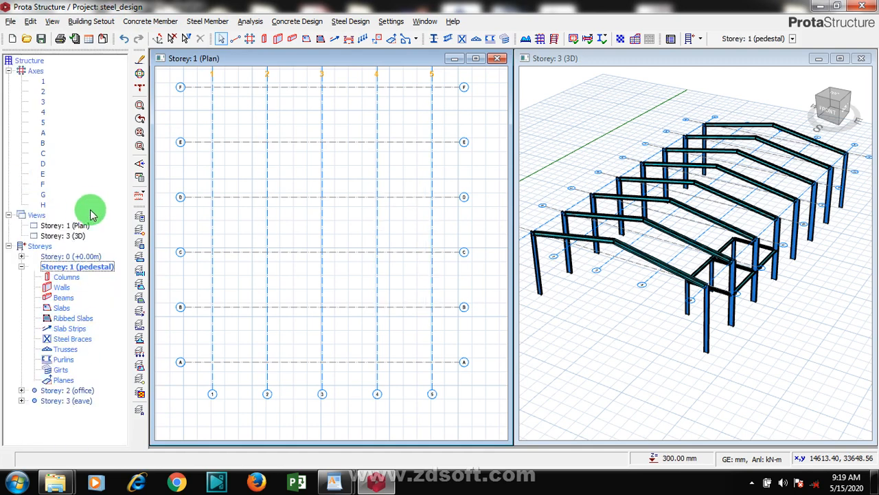
click(265, 42)
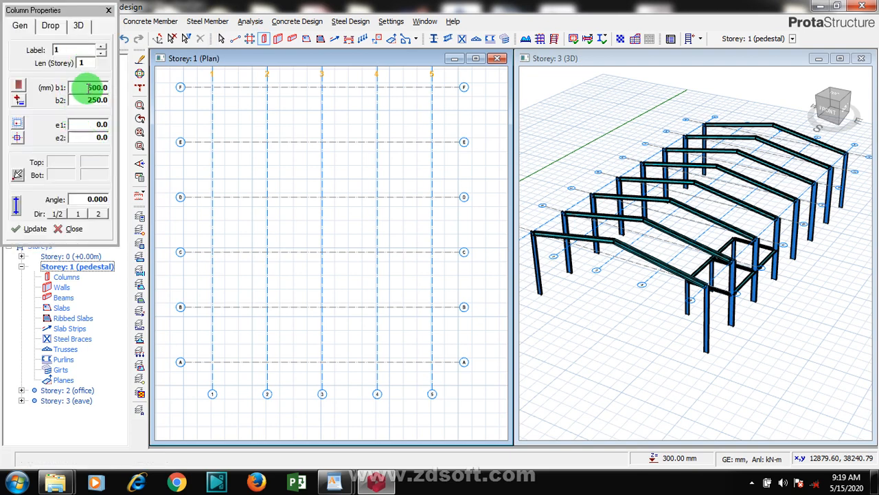
drag(87, 87, 107, 88)
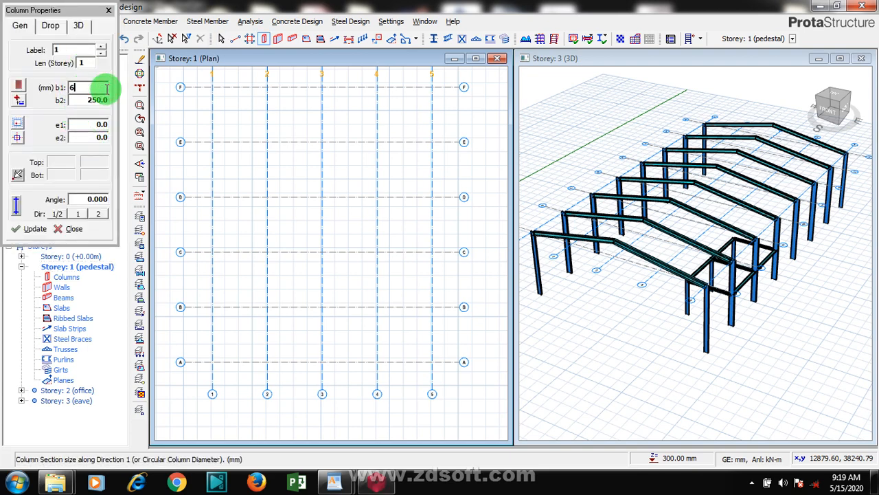
text(600)
click(88, 101)
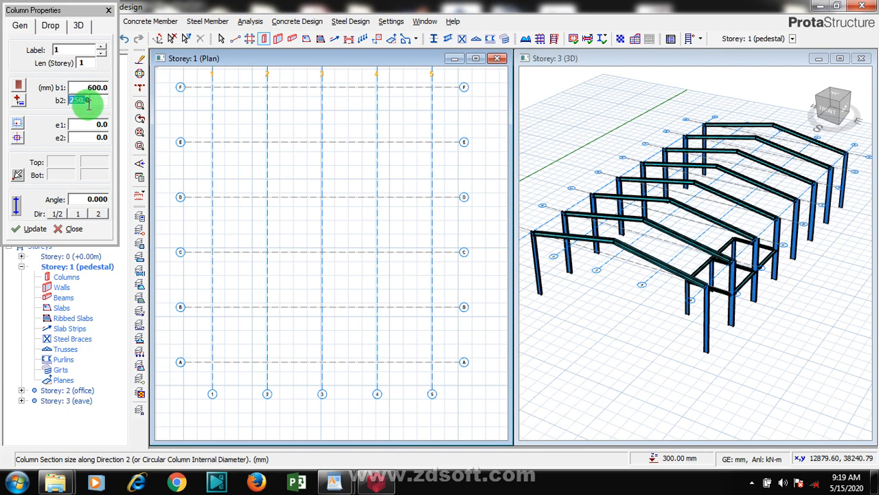
text(300)
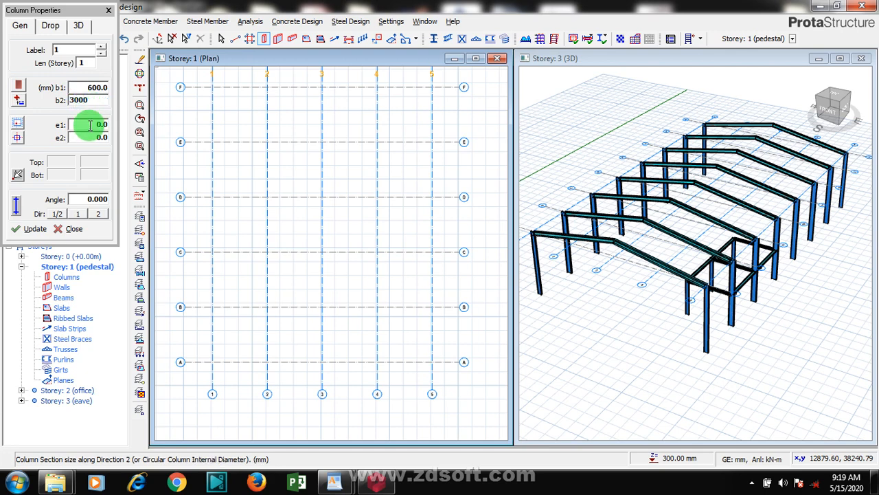
Step: Set the new concrete column's eccentricities to e1 300 mm and e2 150 mm
click(84, 125)
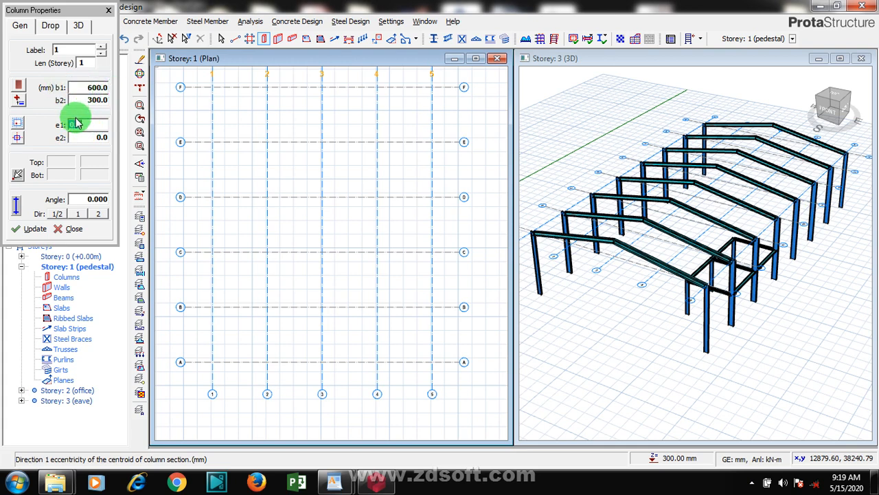
text(3)
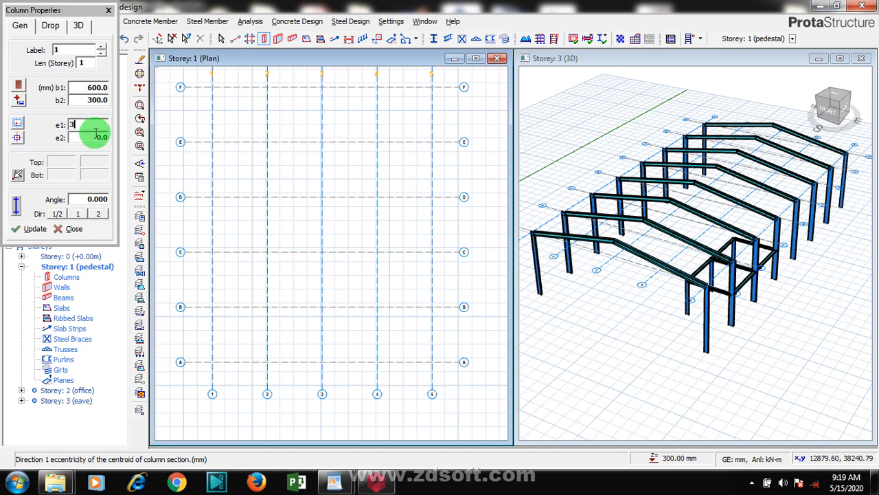
text(00)
key(Tab)
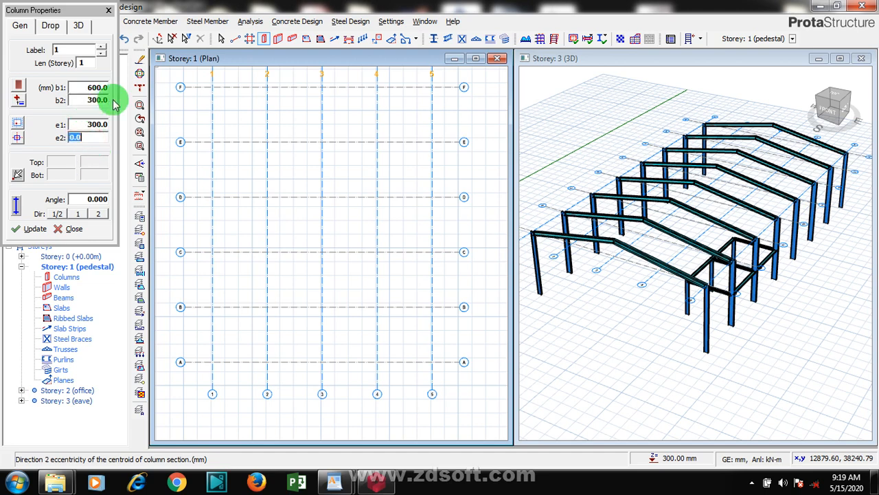
text(150)
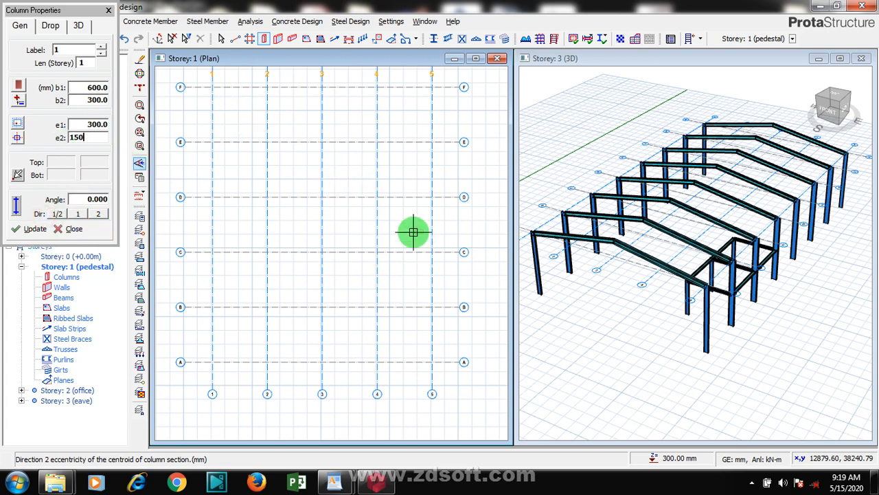
click(393, 190)
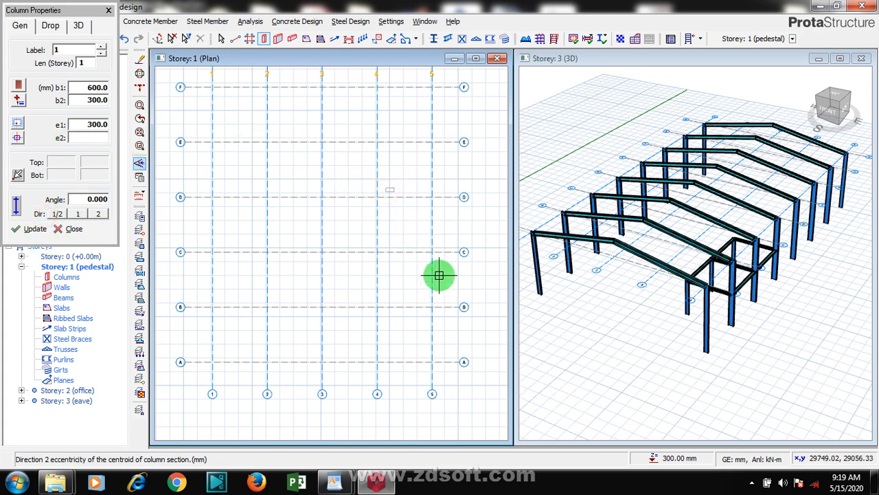
Step: Place the offset pedestal columns along axis 1 at axes A to H, check their alignment and end the column command
scroll(441, 272, down, 5)
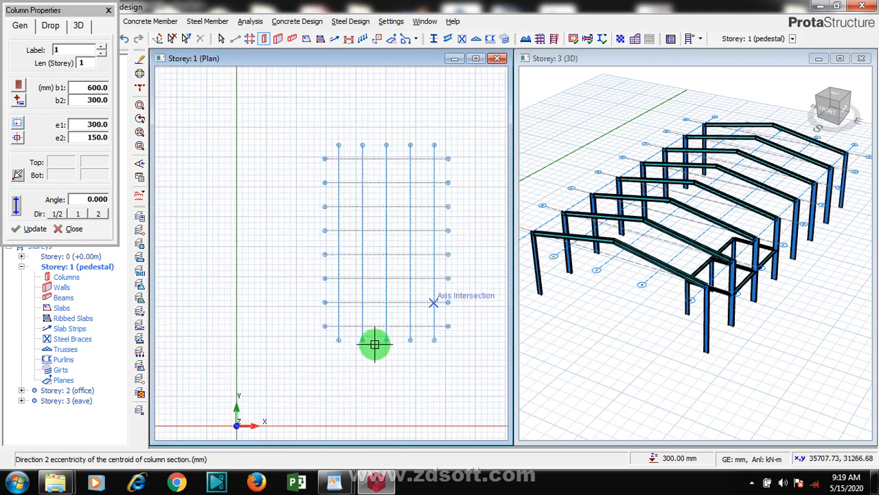
drag(339, 329, 337, 160)
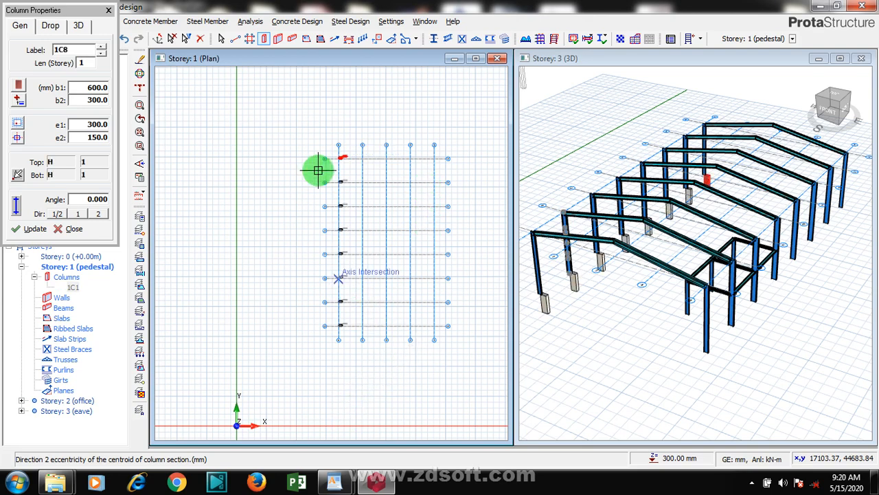
scroll(328, 155, up, 3)
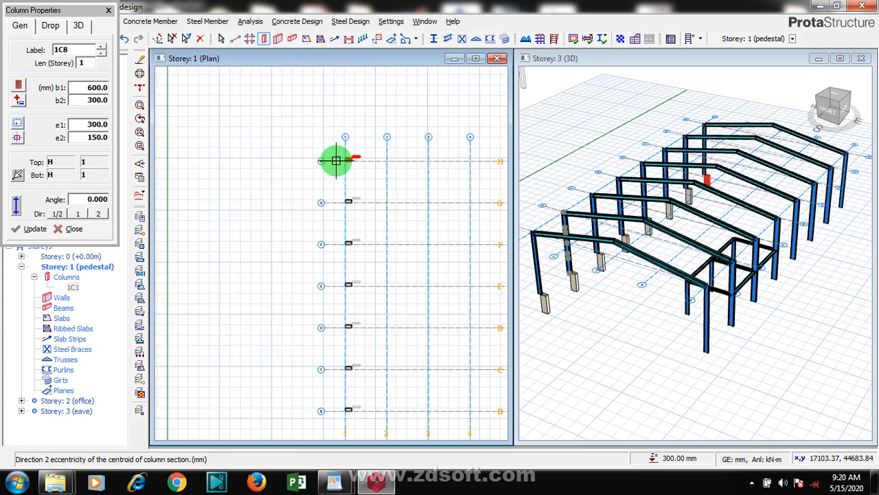
scroll(355, 172, up, 2)
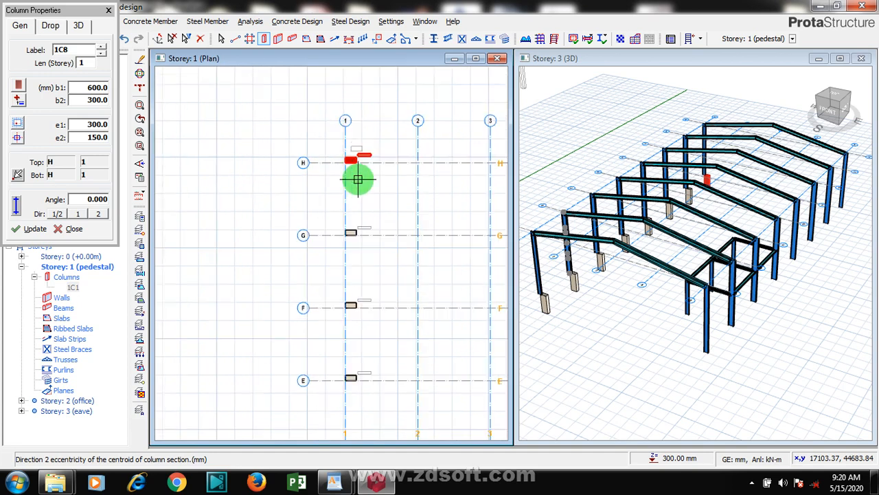
scroll(351, 129, down, 2)
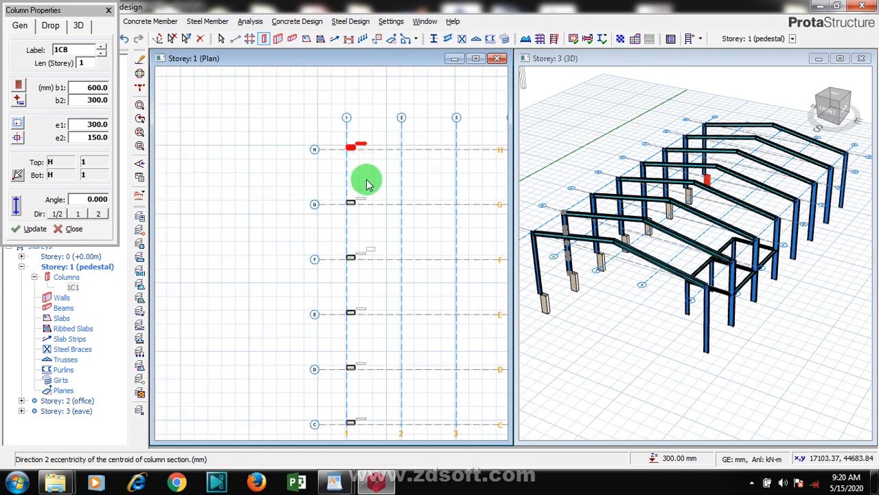
key(Escape)
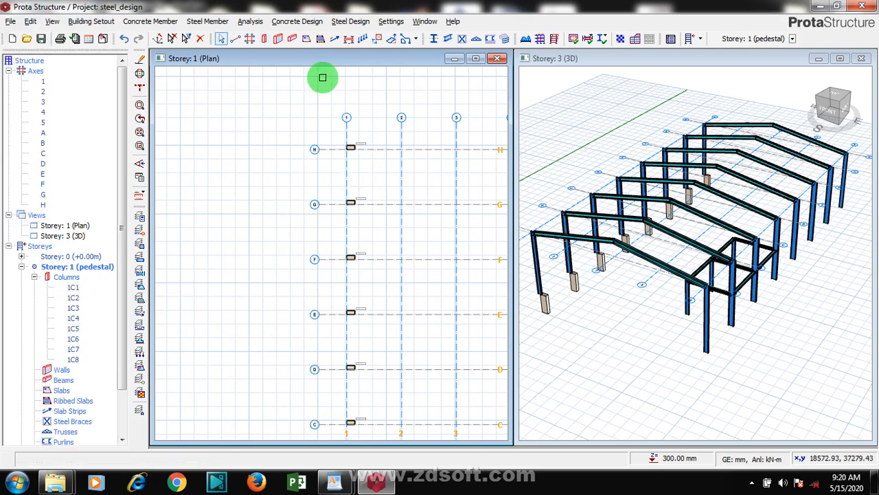
Step: Select the eight offset pedestal columns along axis 1 and delete them, accepting the Axes and Columns element filters
drag(330, 137, 365, 455)
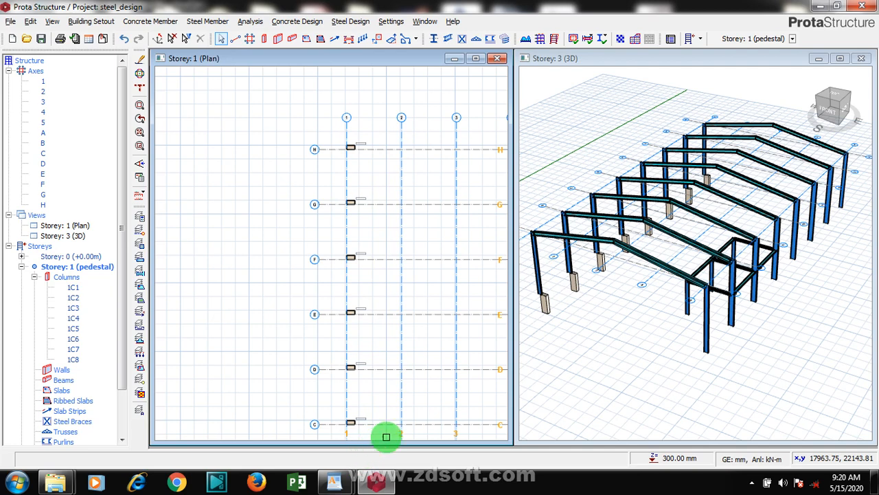
scroll(382, 228, down, 4)
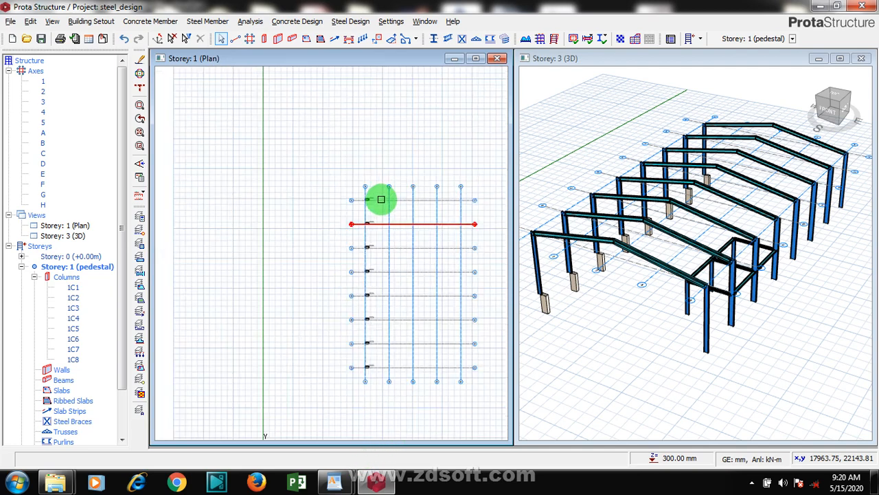
drag(357, 333, 344, 379)
right_click(319, 262)
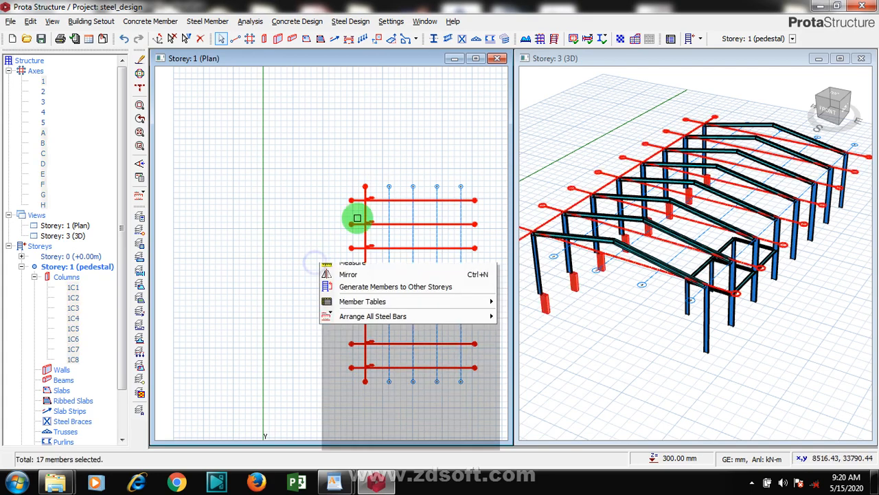
click(367, 373)
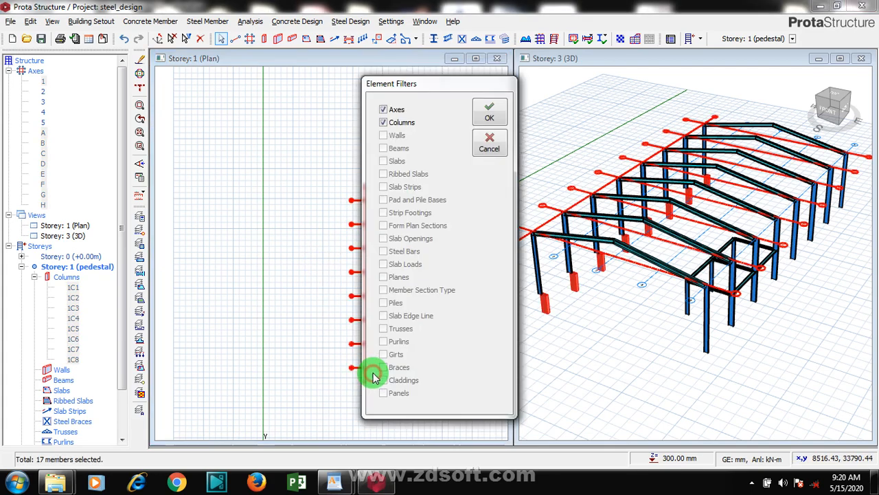
click(488, 110)
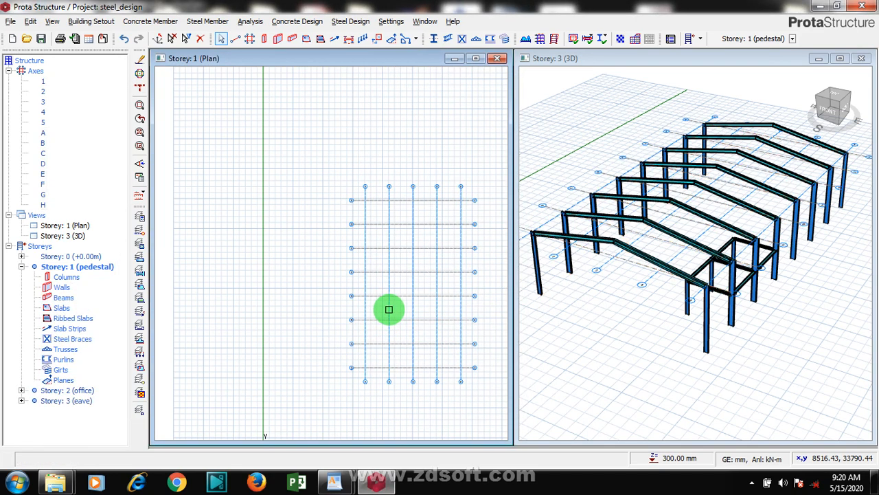
Step: Set up a new concrete column on the pedestal storey with b1 600 mm and b2 300 mm
scroll(387, 317, up, 1)
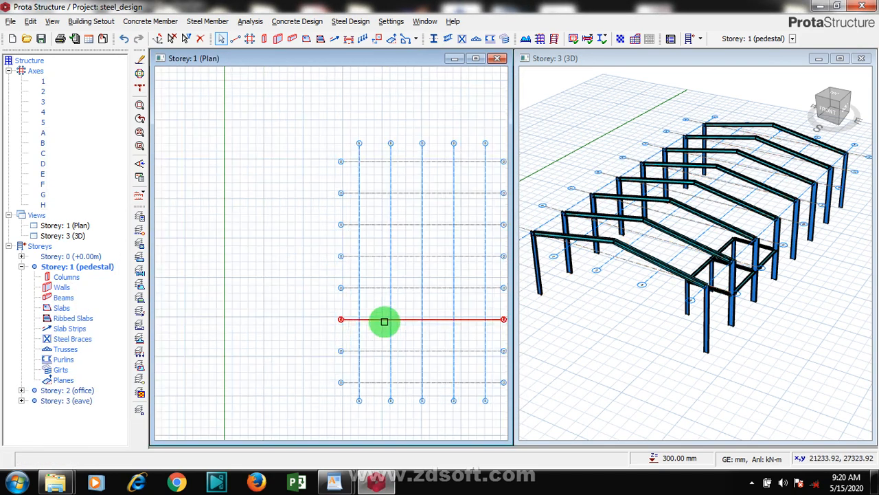
click(263, 40)
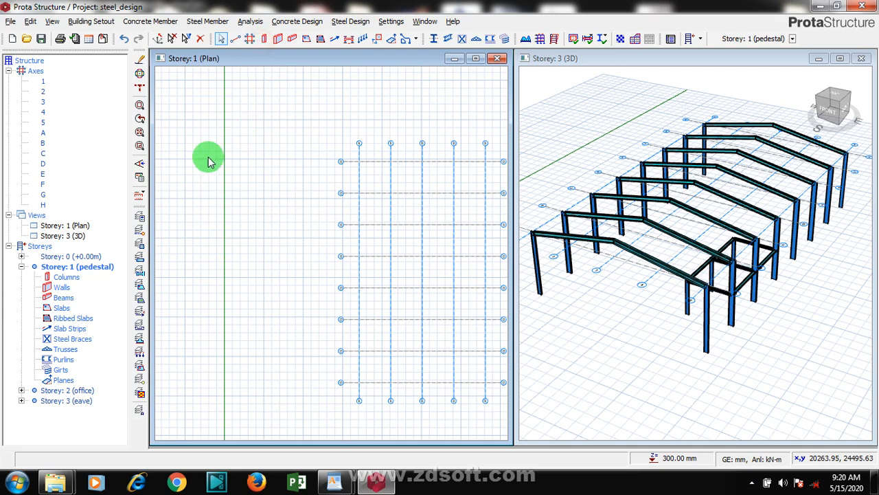
click(93, 87)
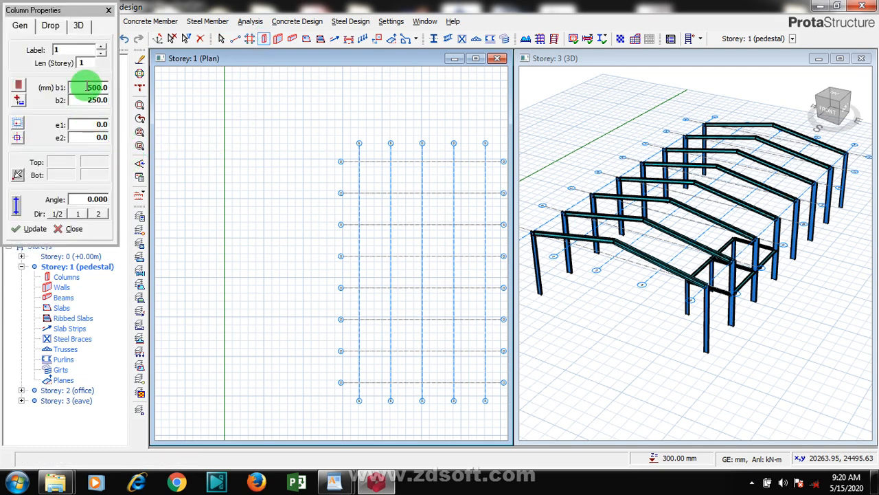
text(60)
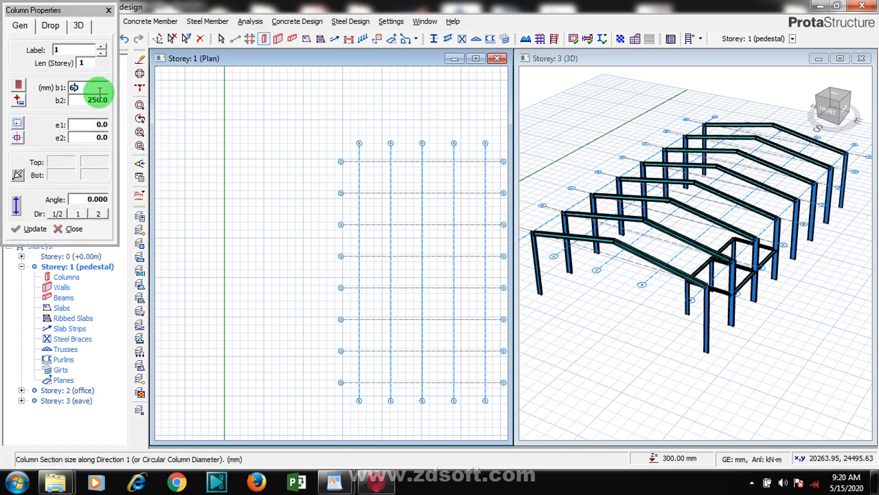
text(00)
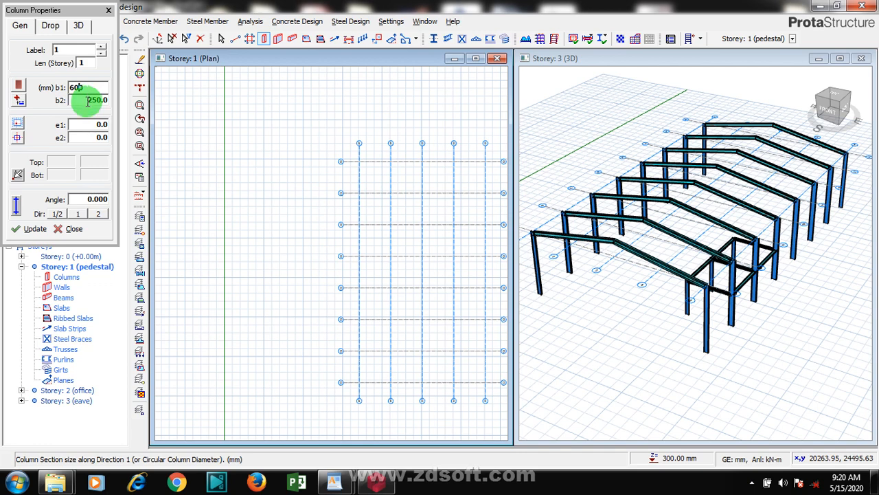
click(85, 101)
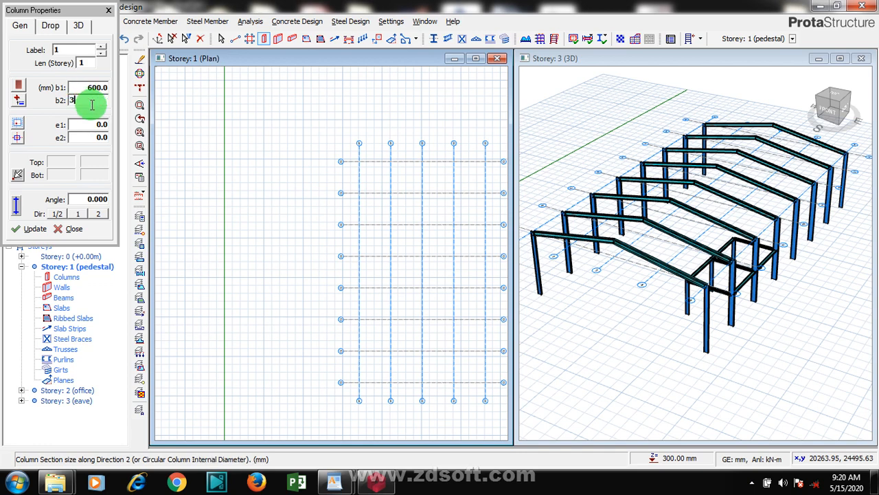
text(300)
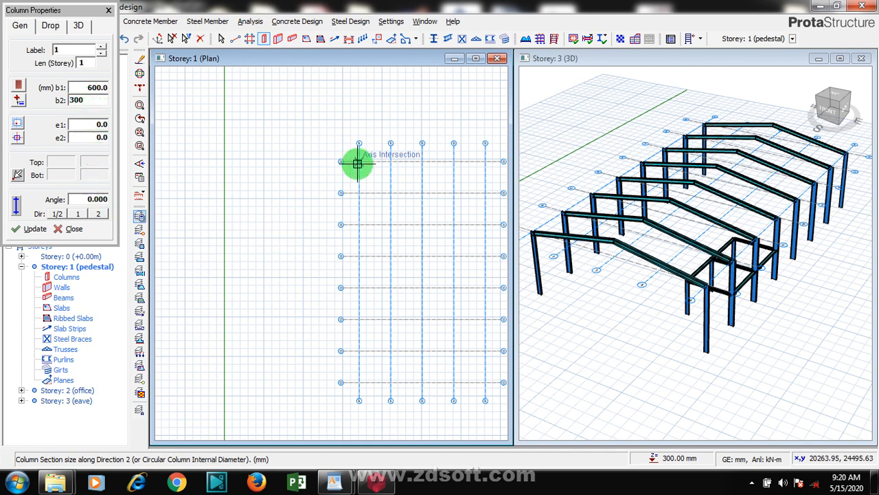
Step: Centre the column section on the axis intersection and place pedestal columns along axis 1 from axis A to axis H
click(91, 122)
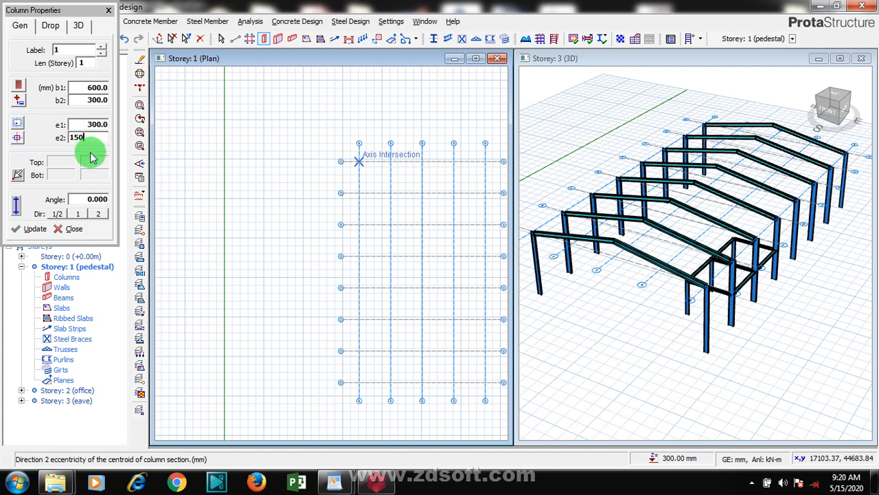
click(18, 142)
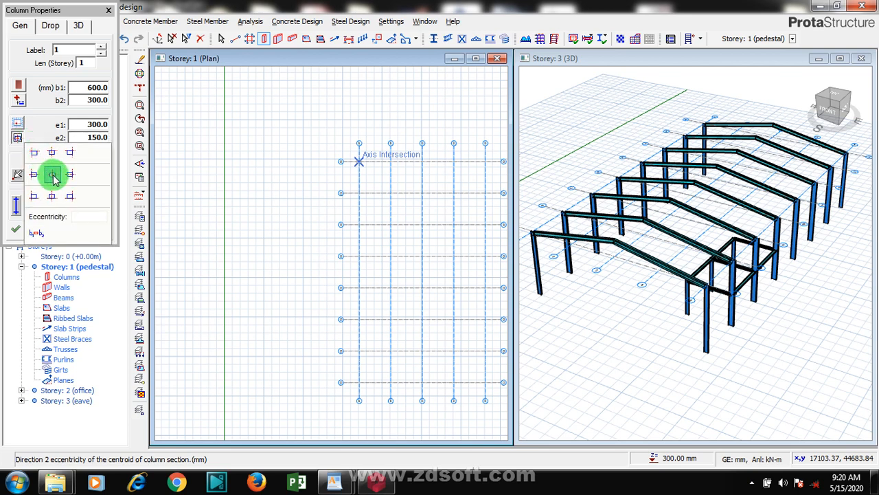
click(52, 175)
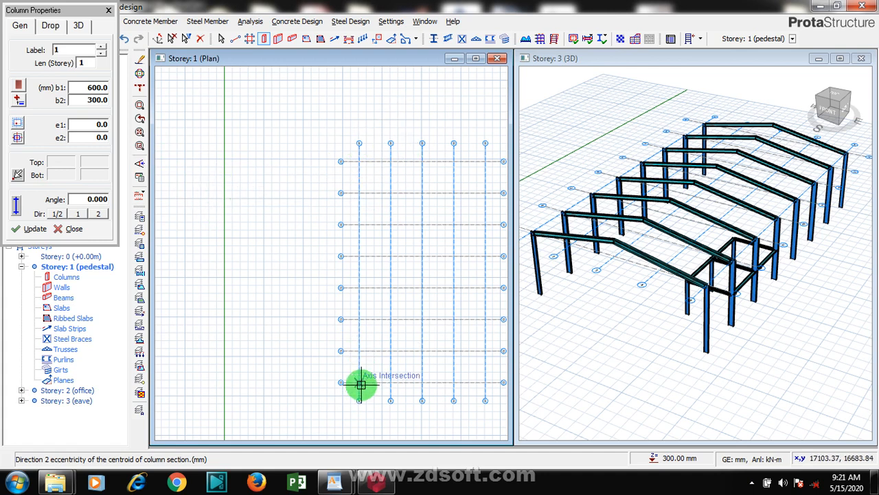
mouse_move(360, 385)
mouse_down()
mouse_move(351, 194)
mouse_move(361, 160)
mouse_up()
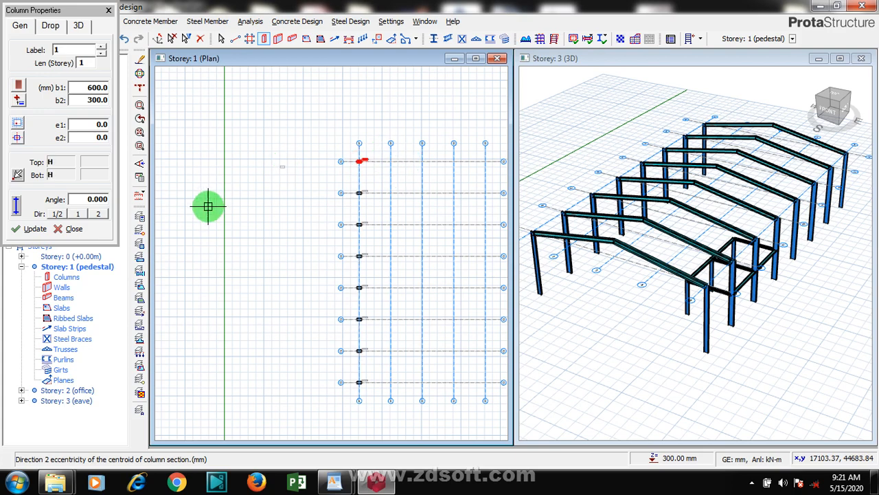
Step: Place 600 x 300 mm pedestal columns along axis 5 from axis H to axis A and close the column properties
scroll(217, 196, down, 3)
scroll(332, 253, up, 2)
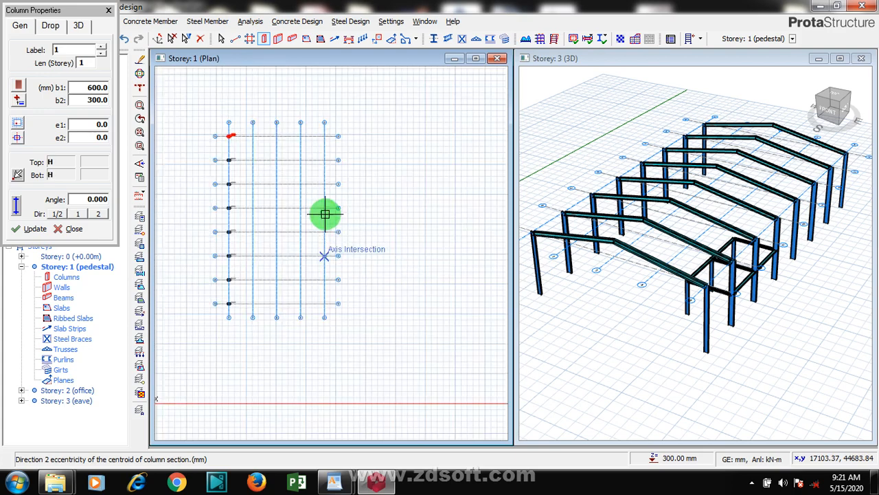
click(323, 136)
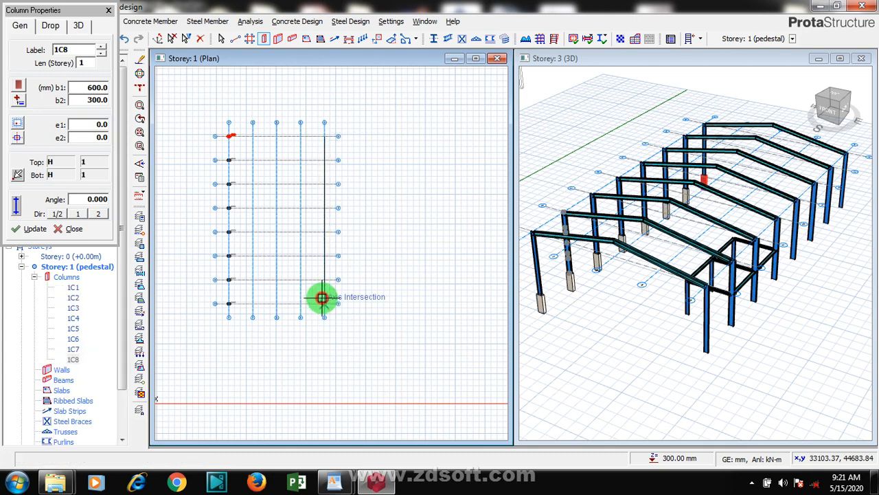
click(323, 302)
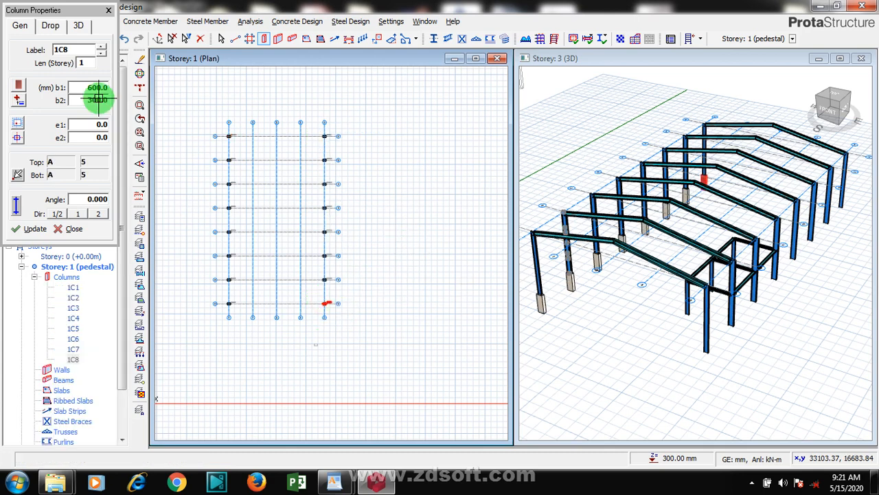
click(108, 13)
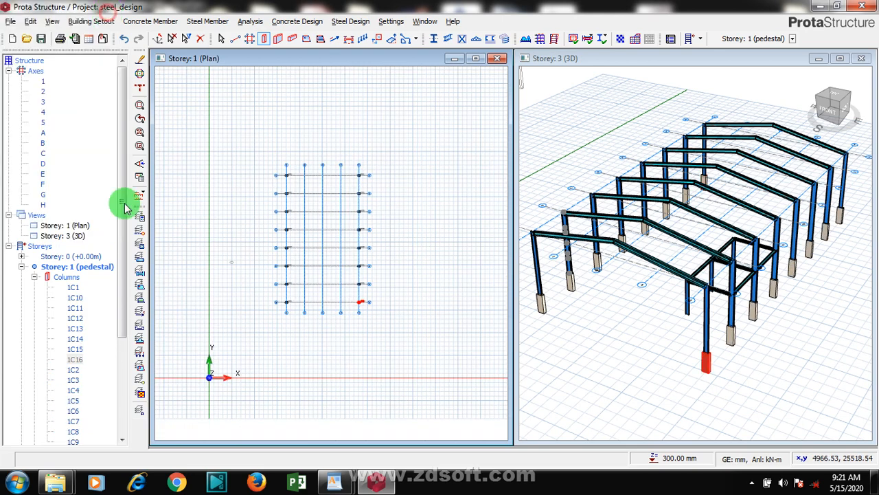
Step: Place pedestal columns where axis 4 crosses axes B, C and D, and end the column command
click(122, 269)
drag(122, 270, 123, 359)
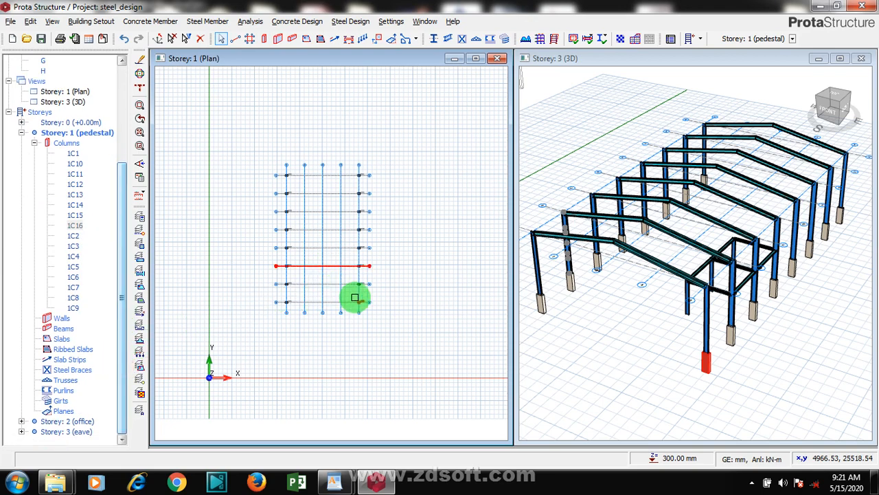
scroll(355, 297, up, 3)
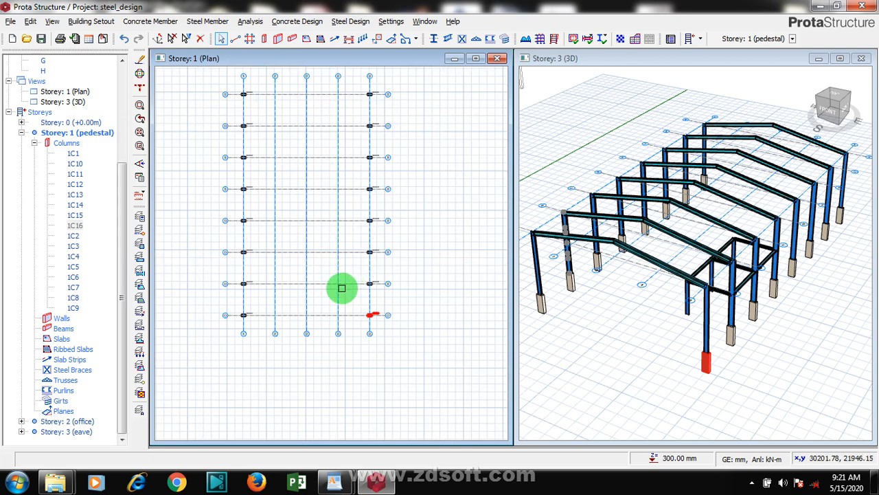
click(265, 40)
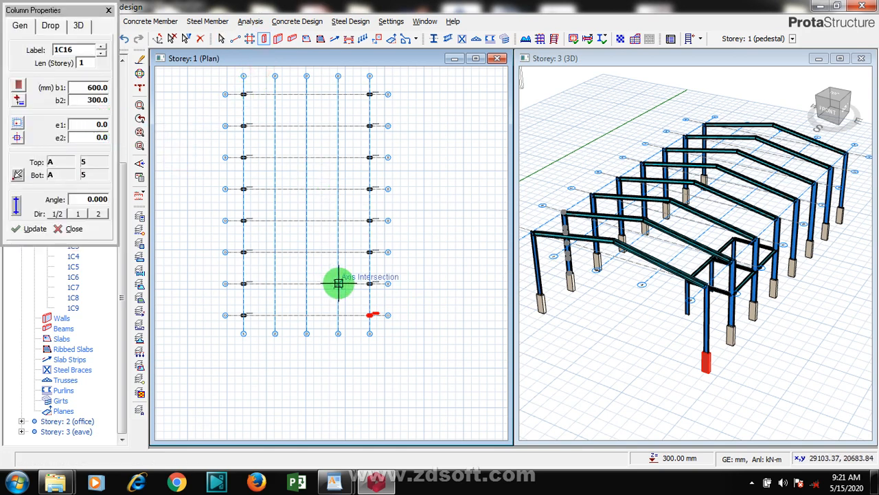
click(338, 283)
click(338, 252)
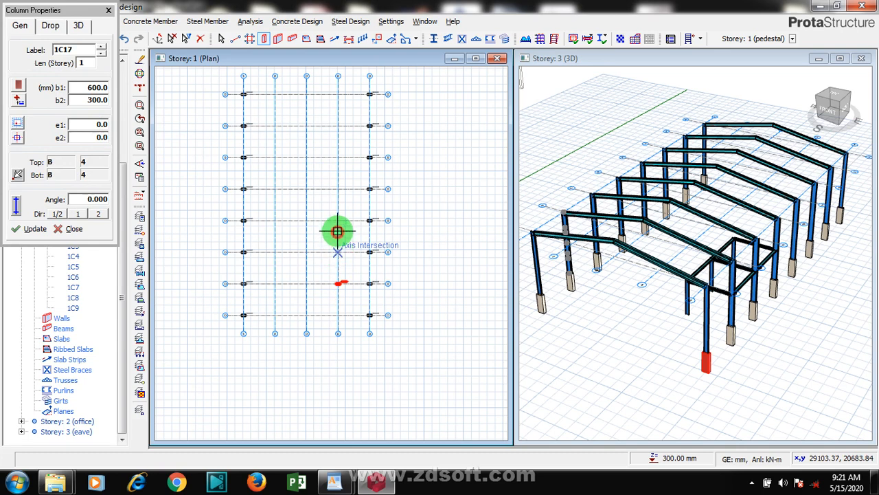
click(338, 220)
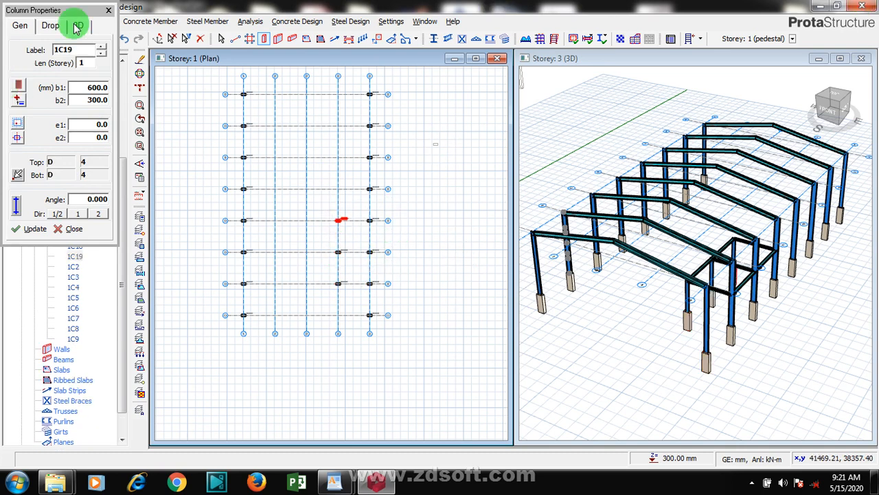
click(110, 12)
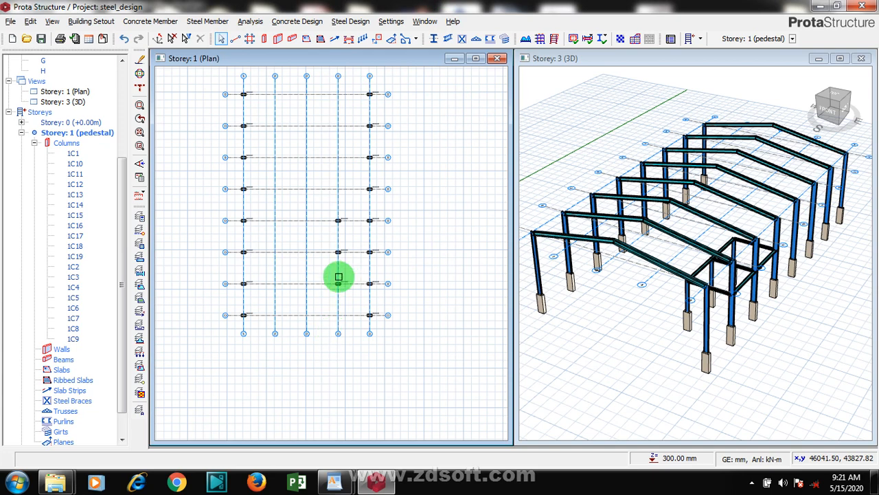
Step: Try to insert a steel brace between the axis 5 steel columns at axes A and B, then cancel the selection
click(461, 40)
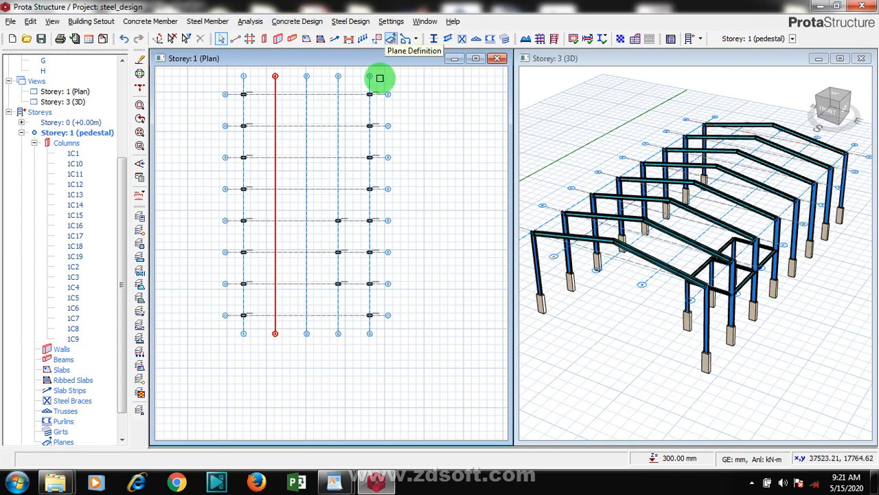
click(460, 39)
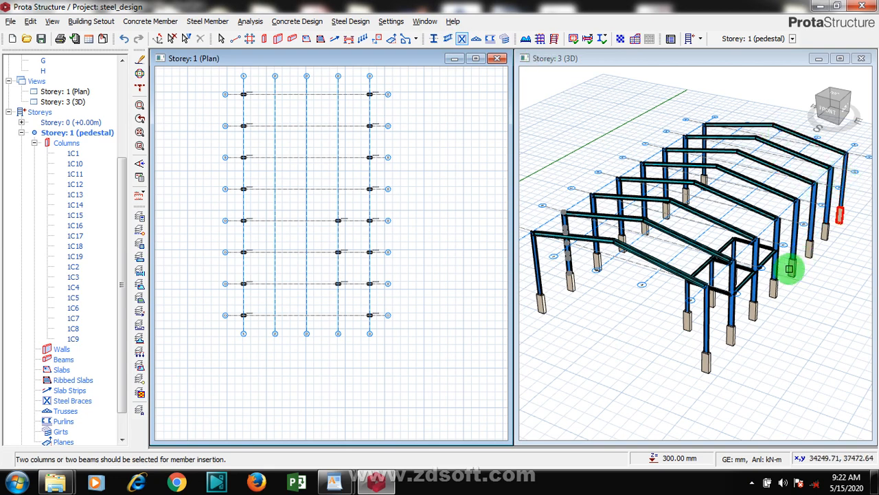
click(704, 318)
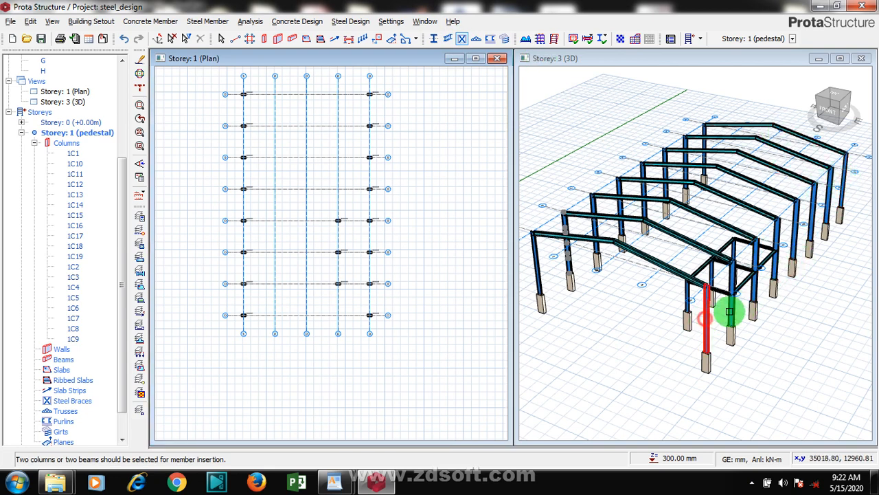
click(734, 308)
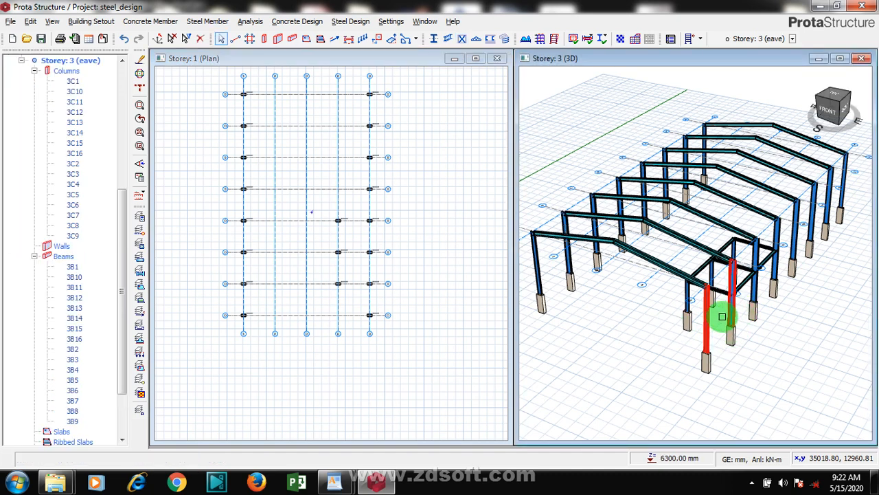
click(722, 313)
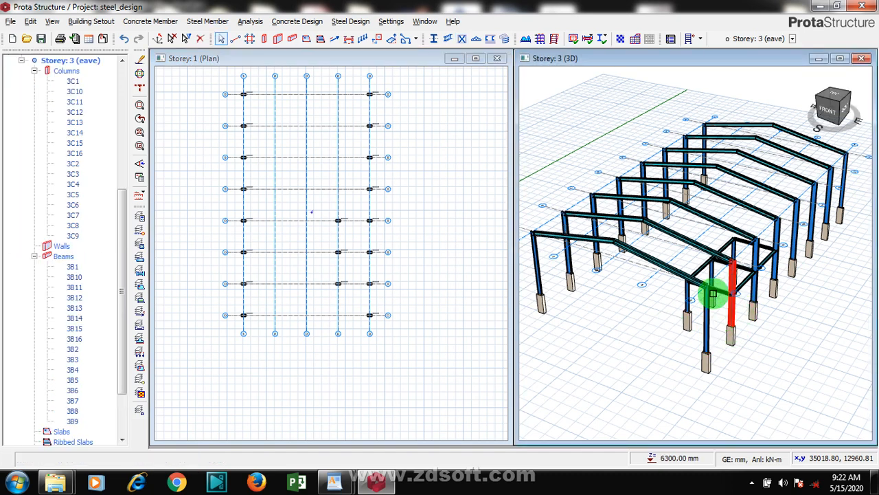
click(768, 276)
click(461, 37)
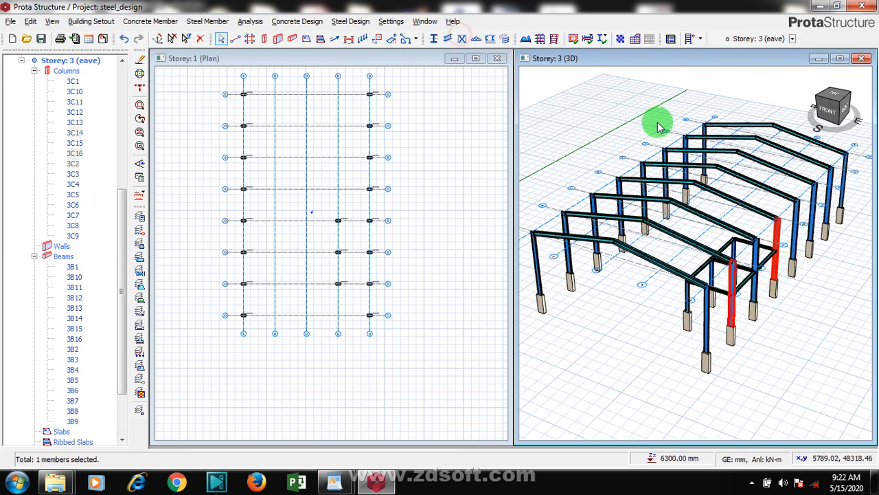
click(706, 322)
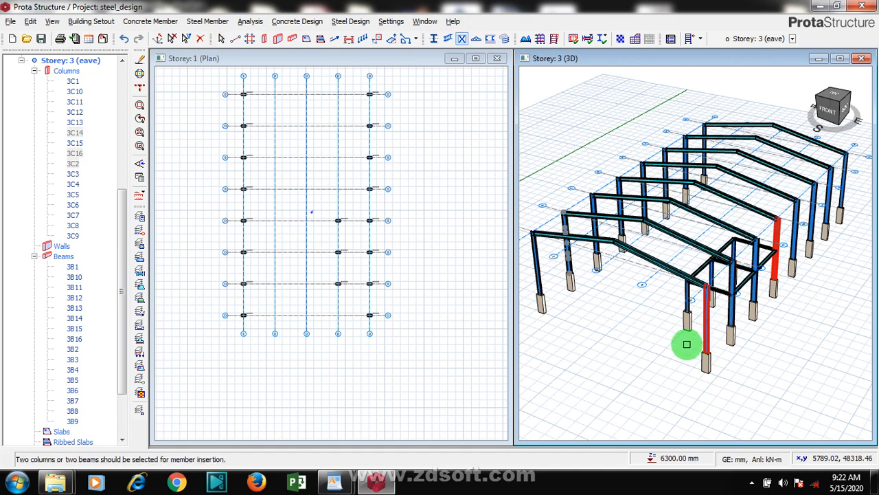
click(707, 336)
click(733, 309)
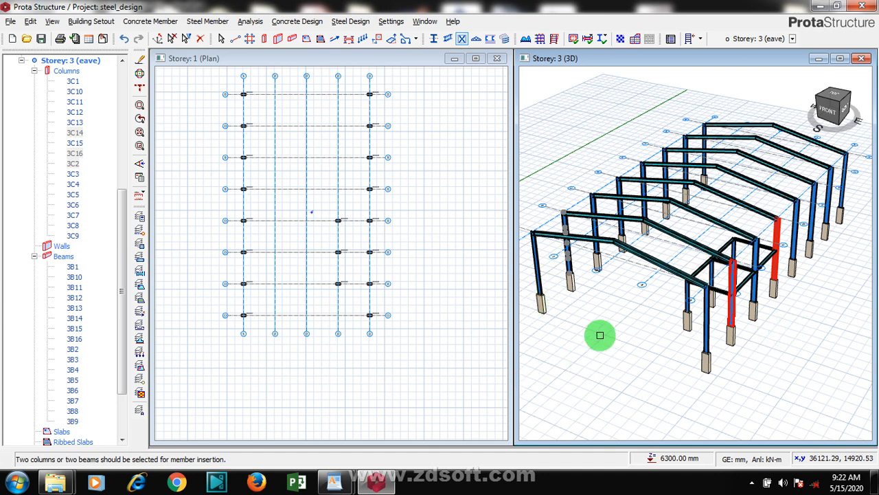
click(604, 306)
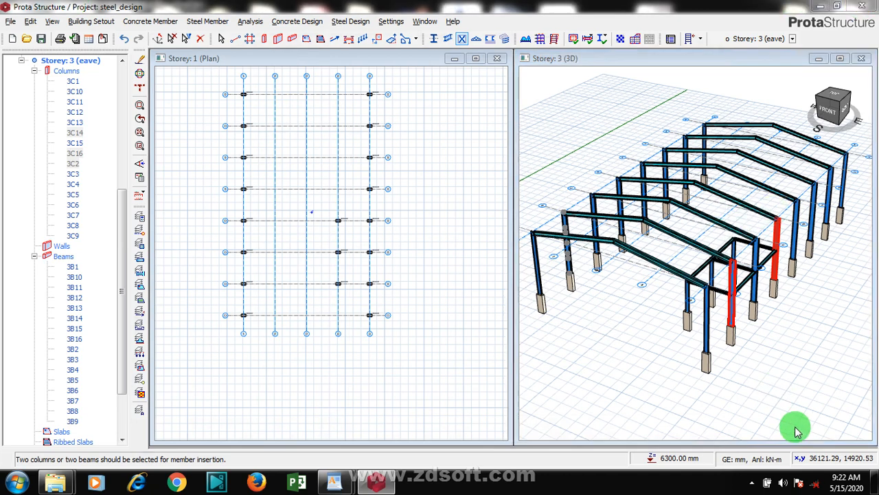
right_click(785, 350)
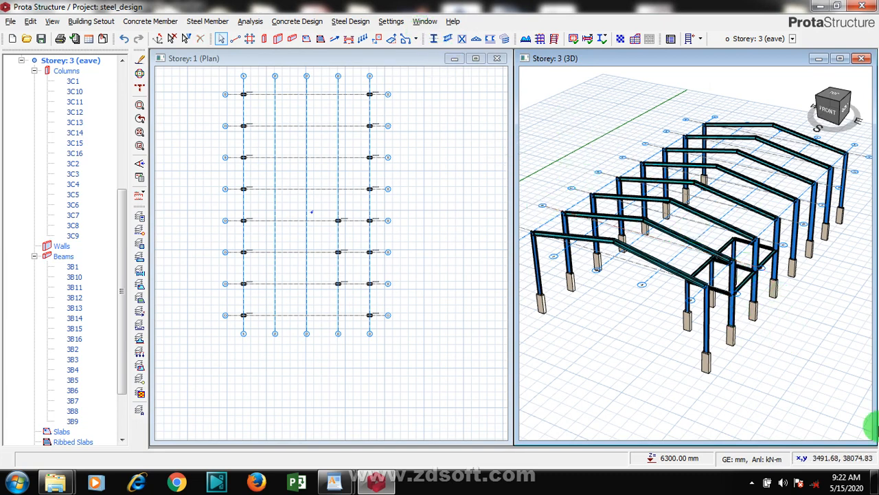
Step: Try the Steel Brace command with the axis 5 columns at axes A and B selected beforehand
click(524, 247)
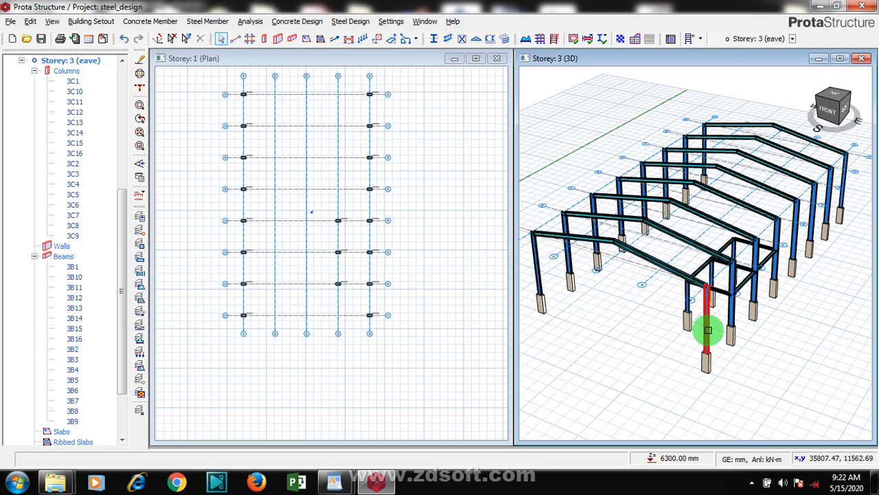
ctrl+click(733, 309)
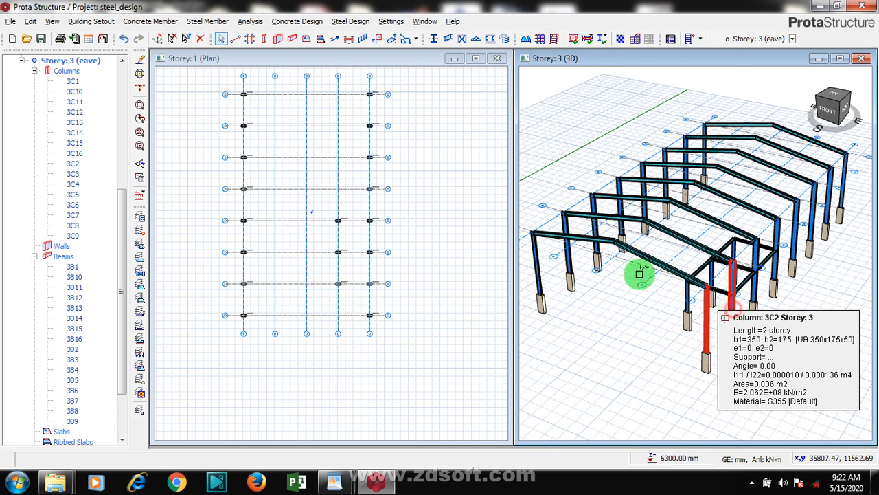
click(461, 40)
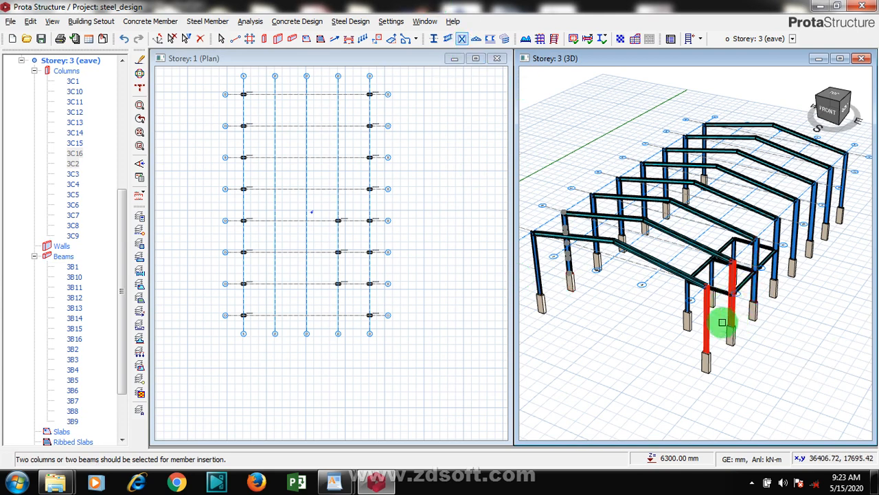
click(463, 39)
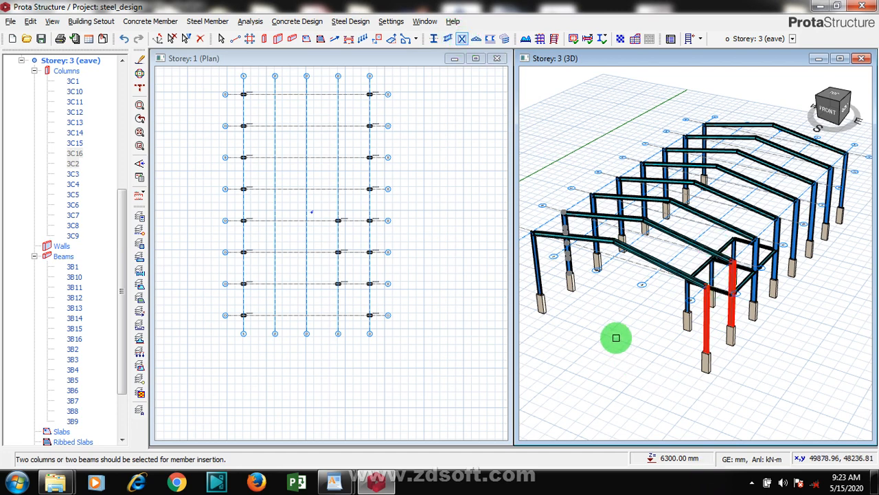
click(753, 484)
right_click(741, 416)
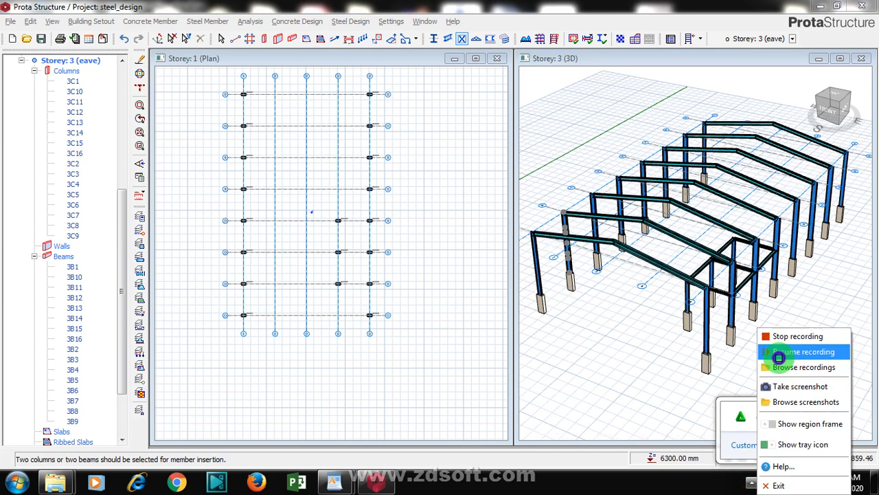
click(779, 354)
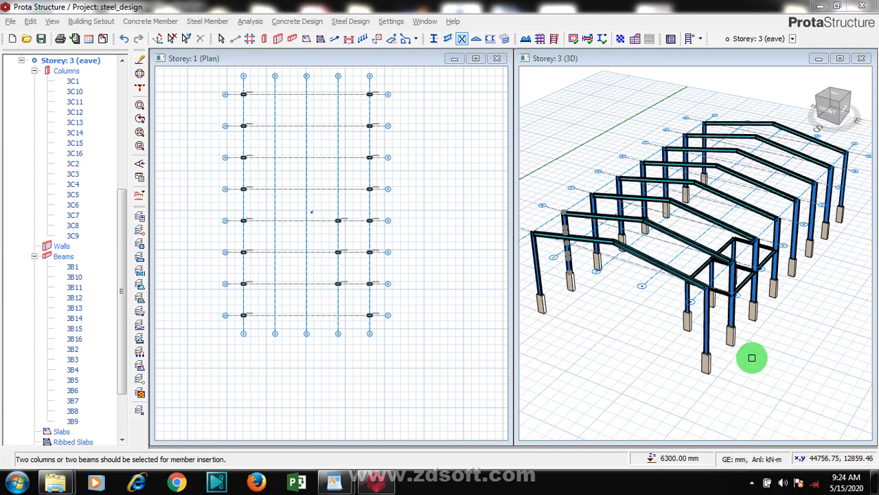
Step: Start a steel brace between the axis 5 steel columns at axes A and B and open its settings
click(732, 378)
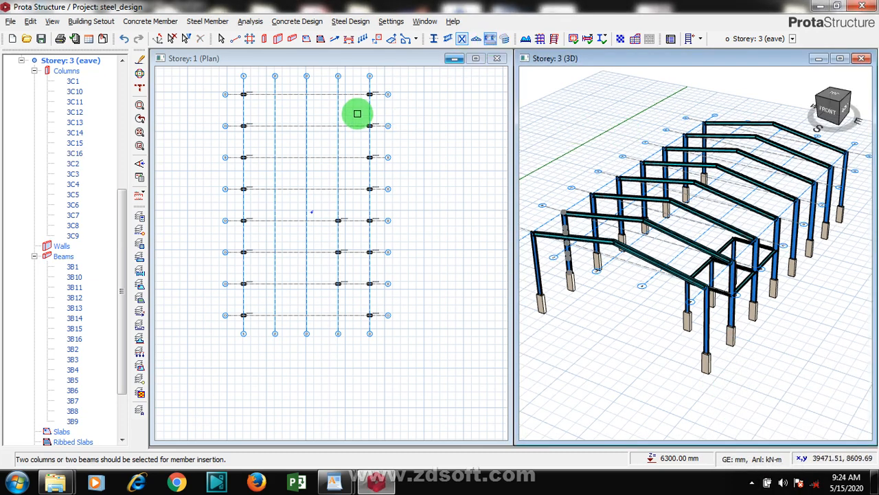
click(488, 40)
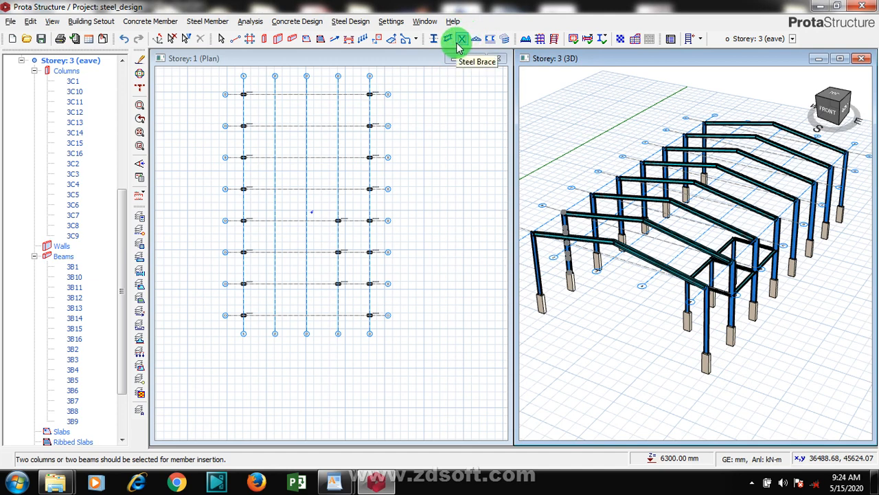
click(780, 257)
click(719, 343)
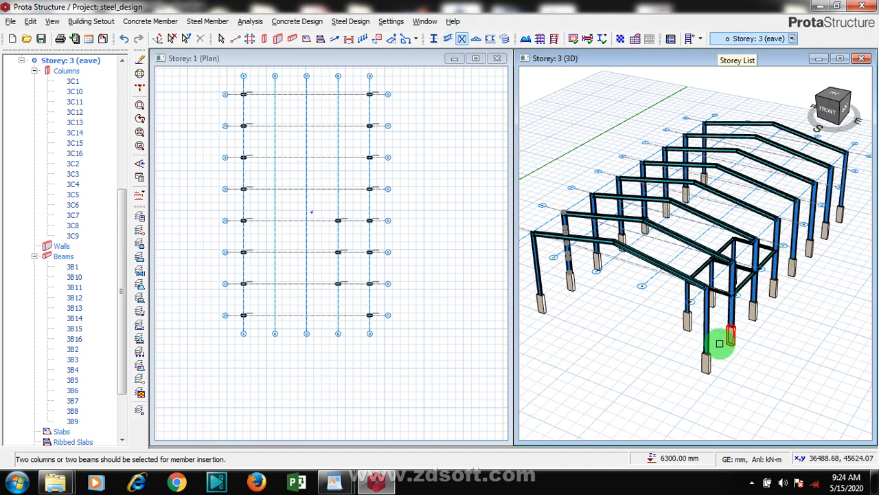
click(732, 309)
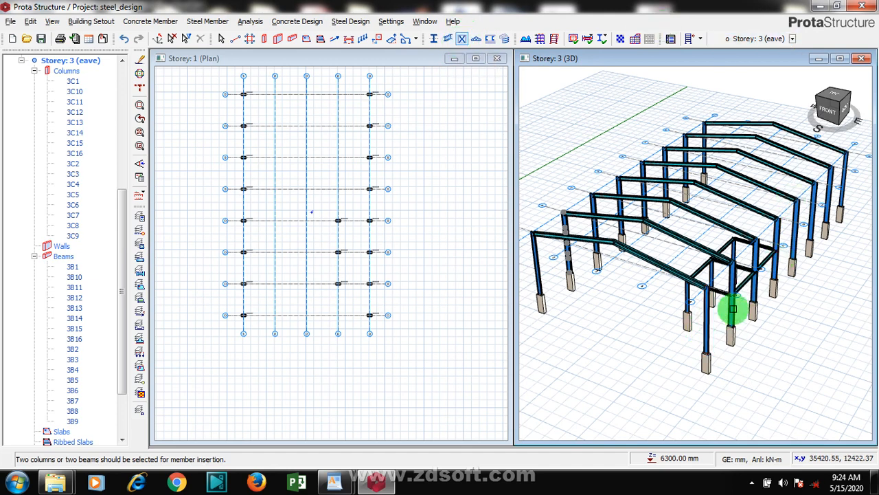
click(735, 308)
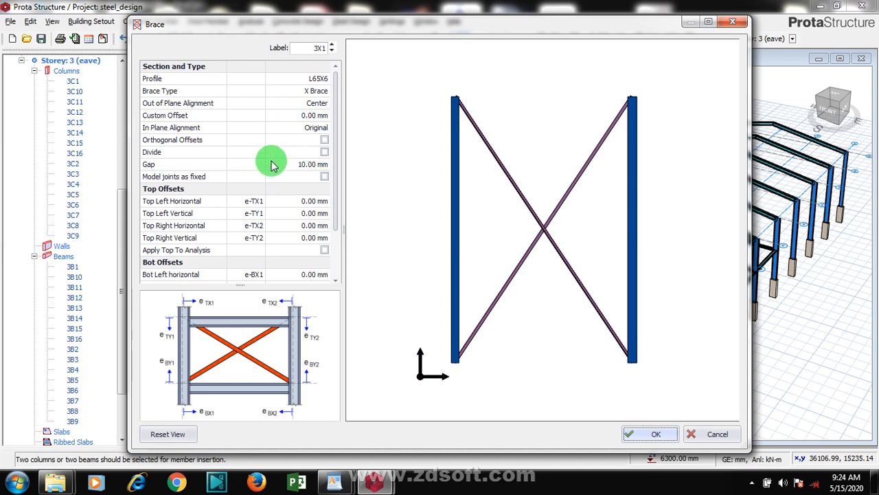
Step: Examine the X brace's top and bottom offset settings and how its ends meet the column tops in the preview
drag(336, 108, 338, 148)
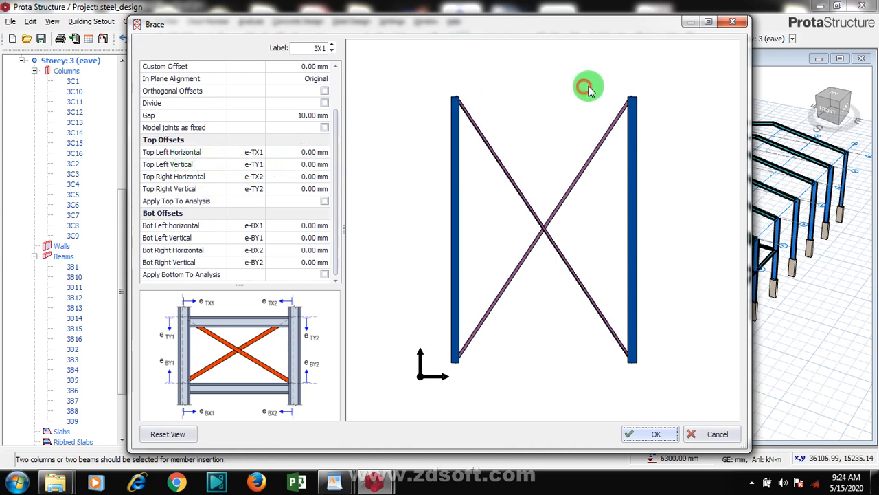
scroll(603, 87, up, 3)
scroll(692, 108, up, 4)
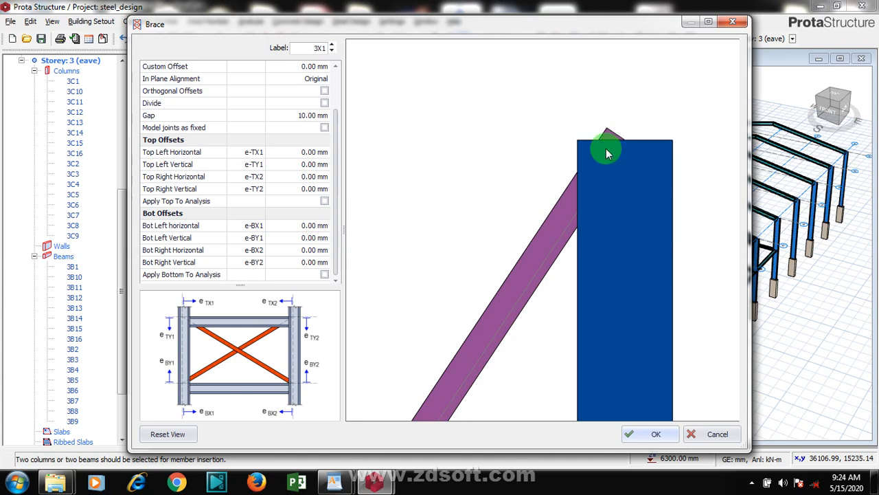
scroll(626, 136, down, 5)
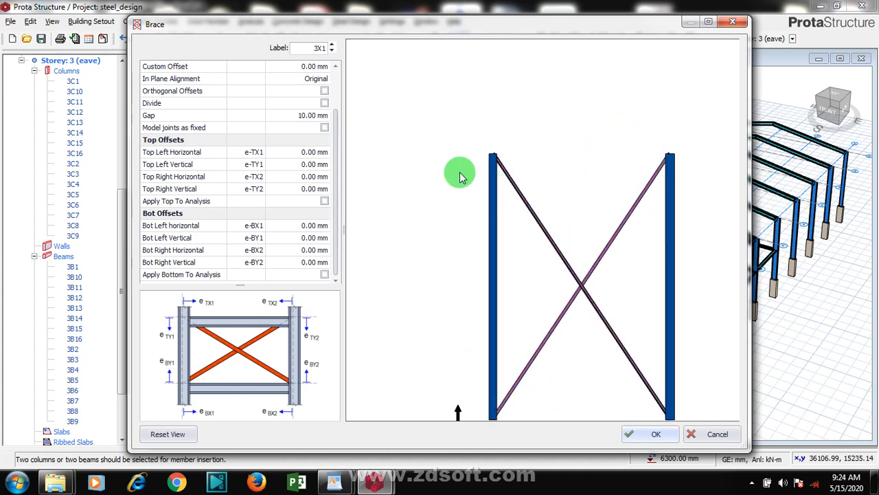
scroll(485, 154, up, 3)
scroll(571, 183, up, 3)
scroll(465, 110, down, 5)
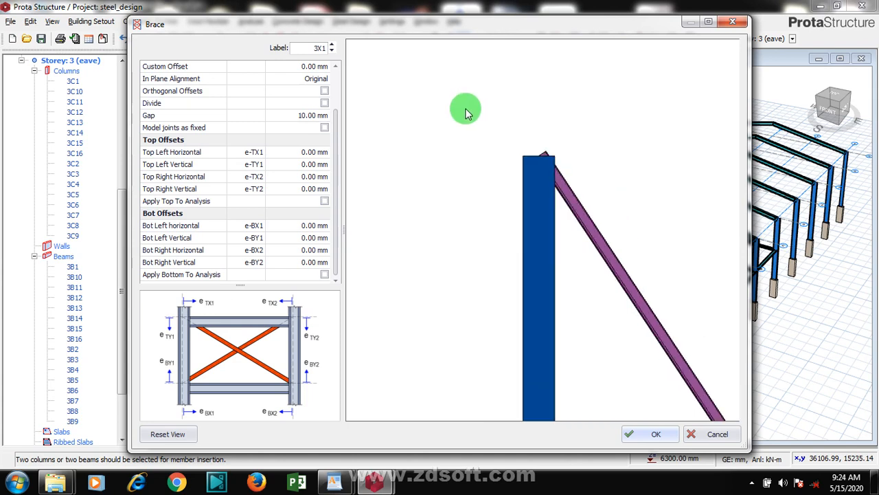
Step: Set the X brace's top left and top right vertical offsets to 200 mm
scroll(465, 192, down, 2)
scroll(481, 261, up, 5)
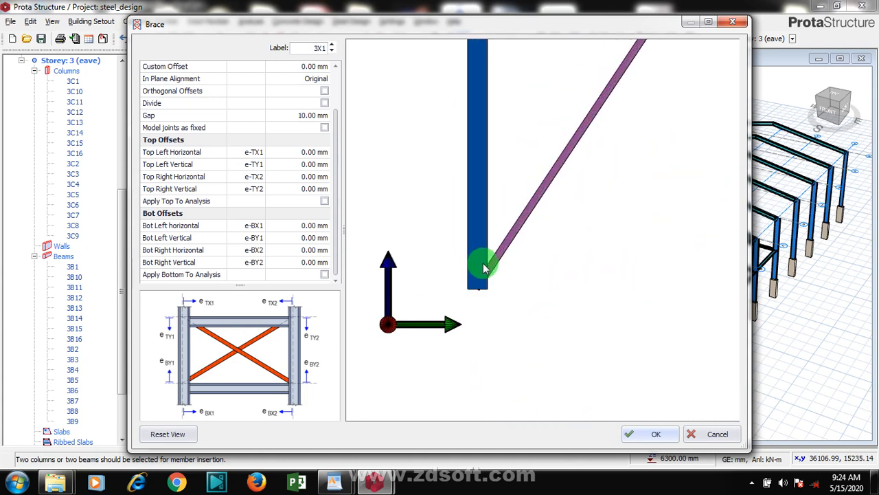
scroll(481, 293, up, 2)
scroll(455, 364, down, 3)
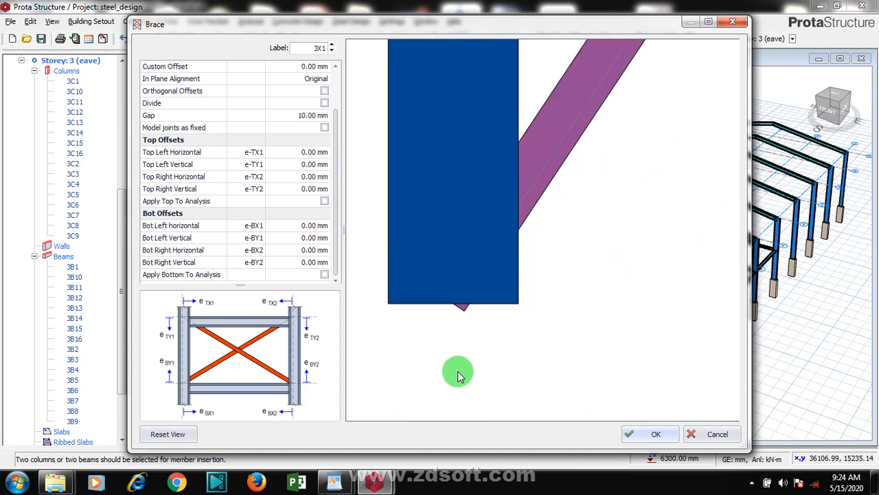
scroll(450, 401, down, 3)
scroll(445, 110, up, 4)
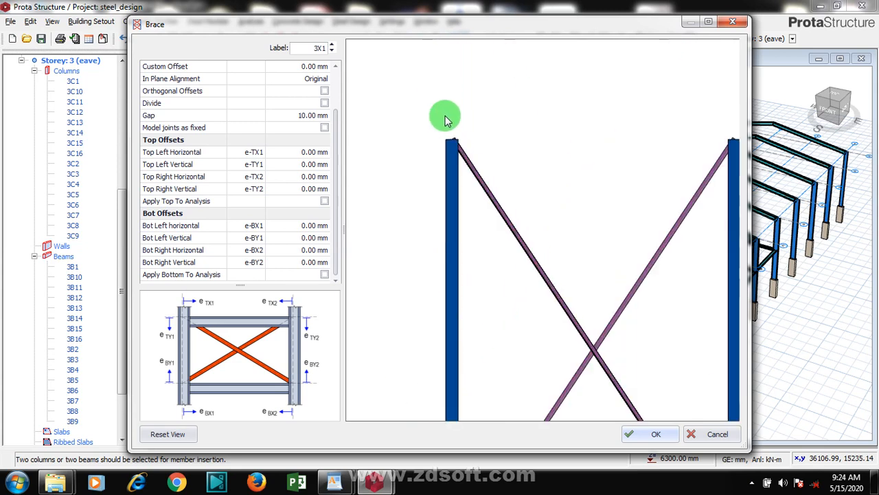
scroll(458, 183, up, 1)
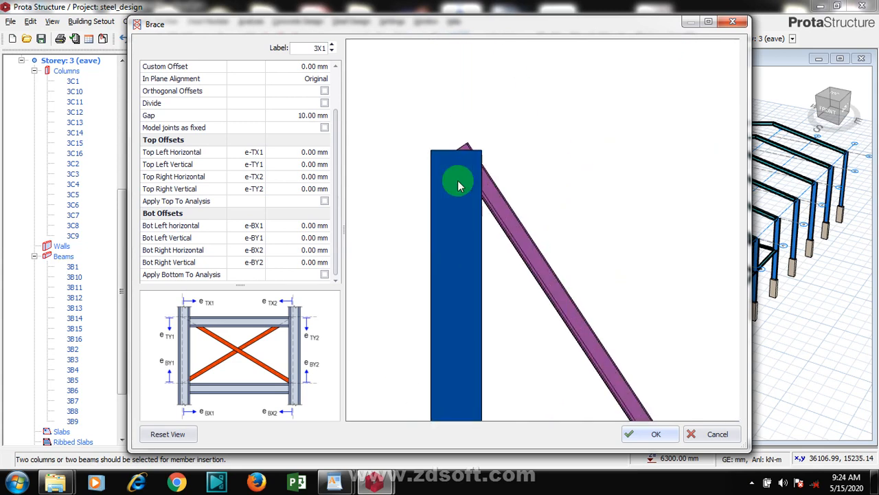
click(306, 165)
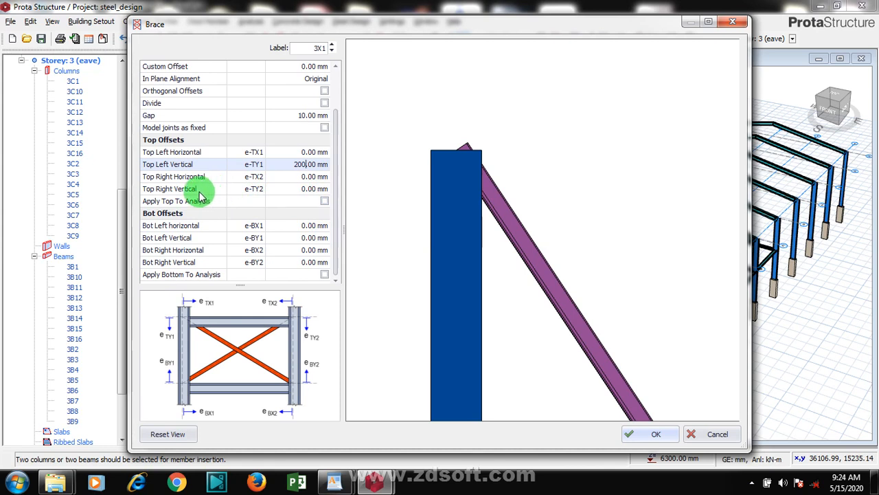
click(306, 189)
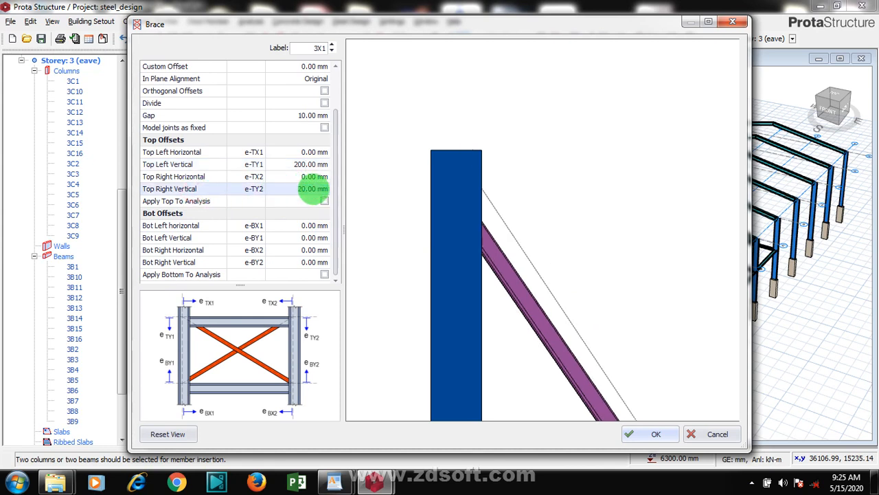
click(373, 225)
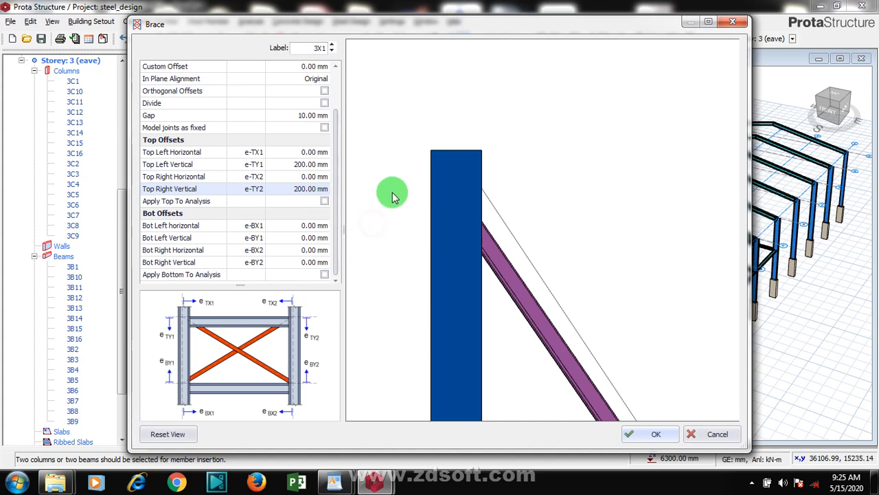
Step: Set the bottom left and bottom right vertical offsets to 200 mm and insert the X brace between axes A and B
scroll(386, 173, down, 4)
scroll(388, 172, down, 5)
scroll(520, 173, up, 6)
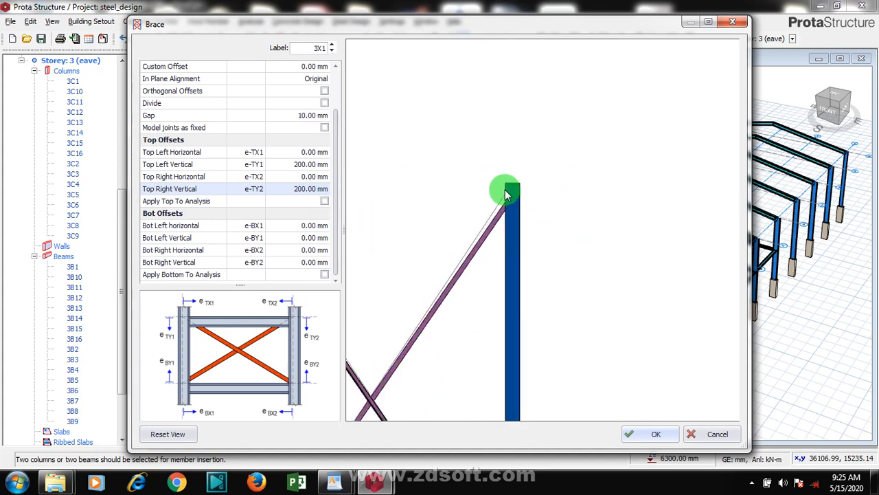
scroll(581, 147, down, 6)
scroll(413, 368, up, 4)
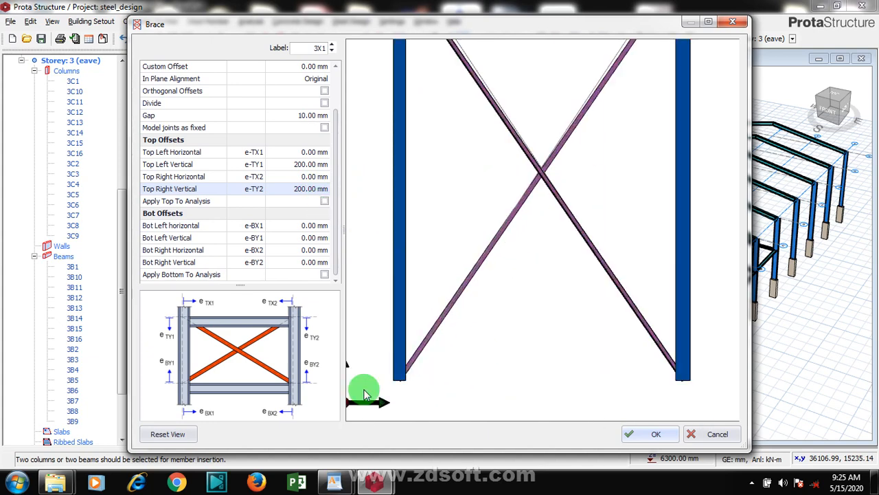
click(338, 210)
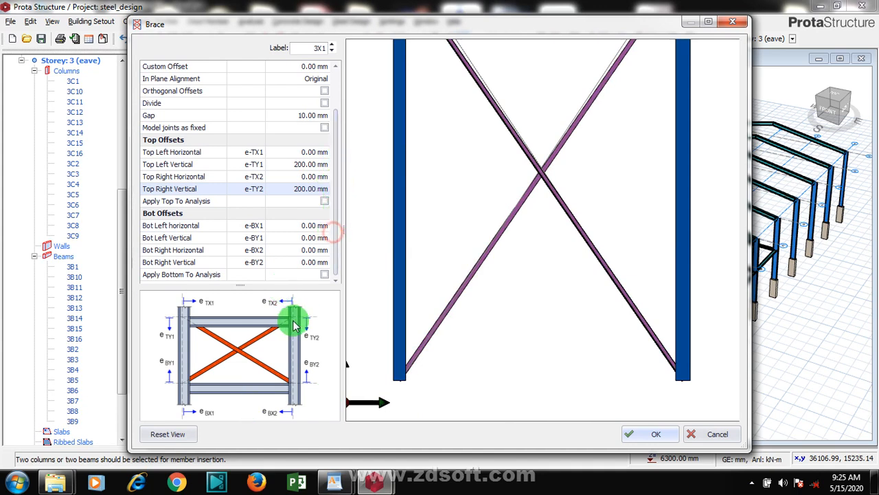
click(304, 237)
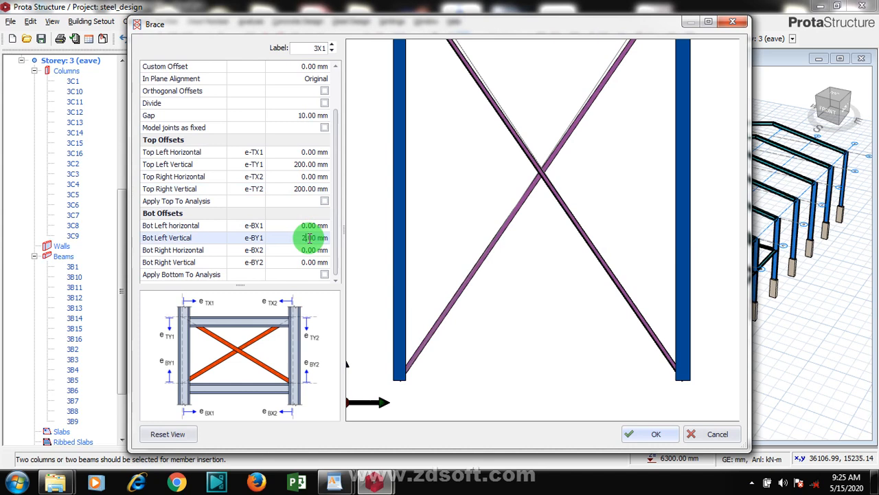
click(305, 263)
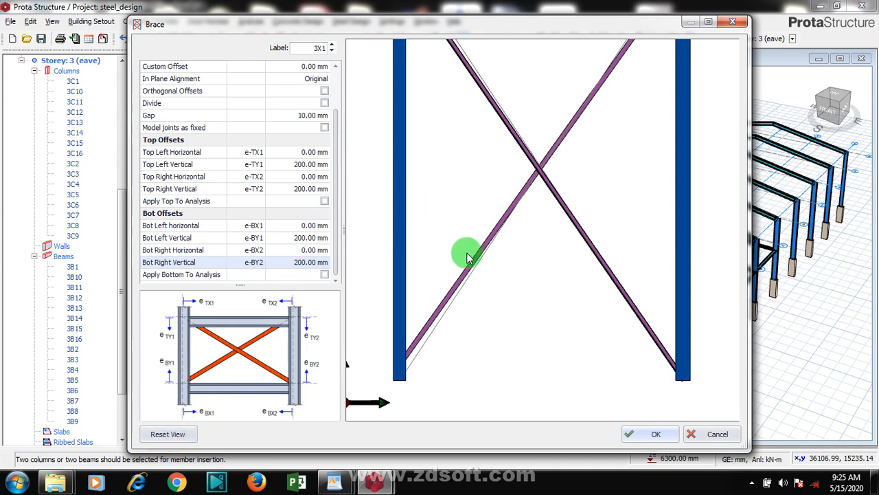
scroll(587, 323, down, 2)
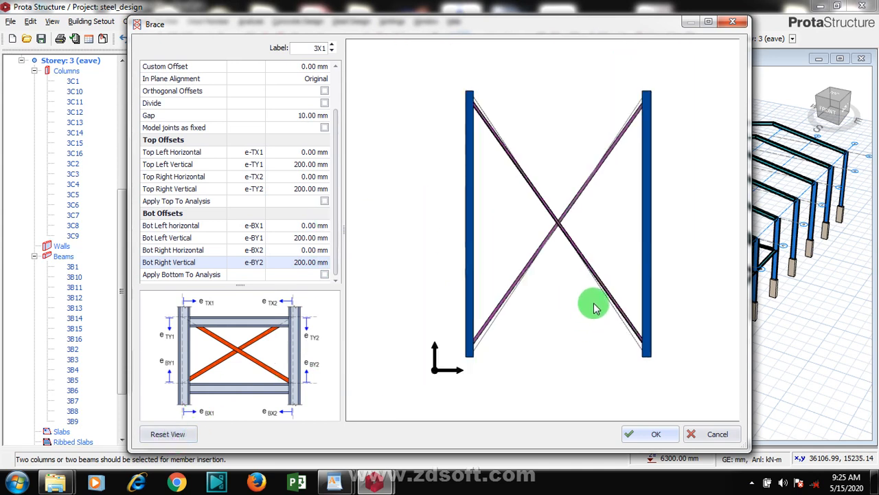
click(656, 437)
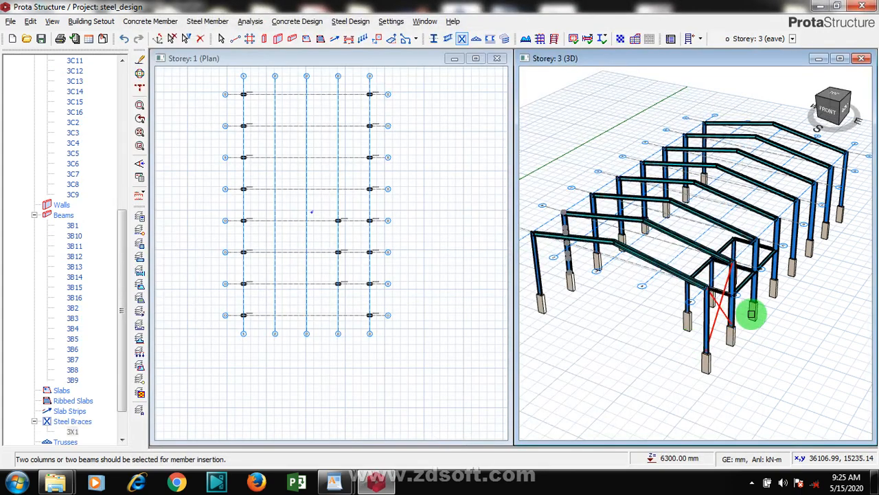
Step: Insert an L65X6 X brace with the same offsets between the axis 5 columns at axes B and C
scroll(763, 316, up, 5)
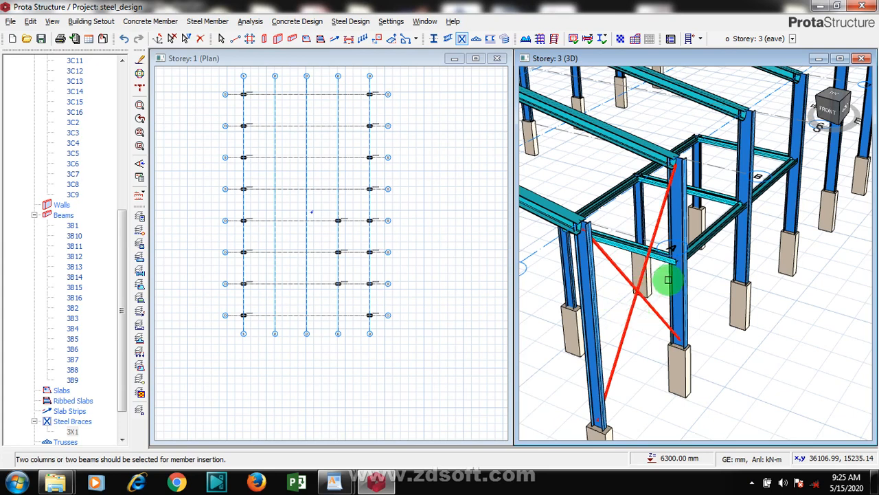
scroll(736, 320, down, 1)
scroll(737, 319, down, 1)
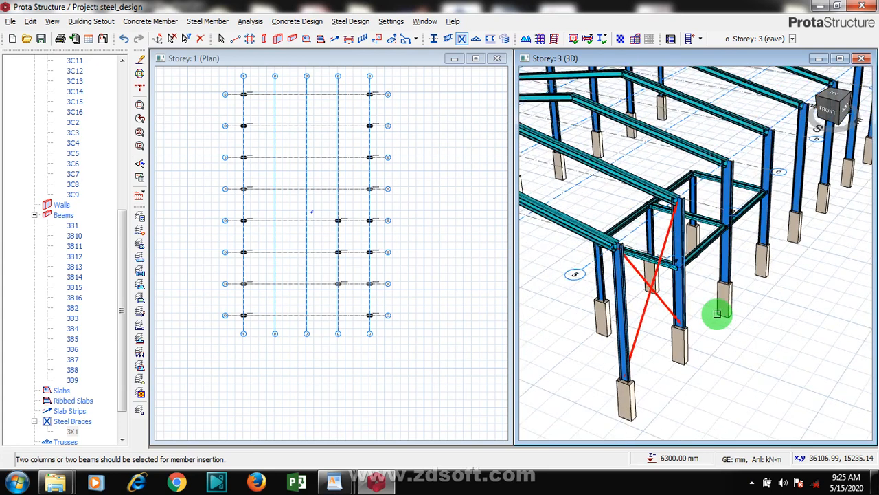
click(681, 295)
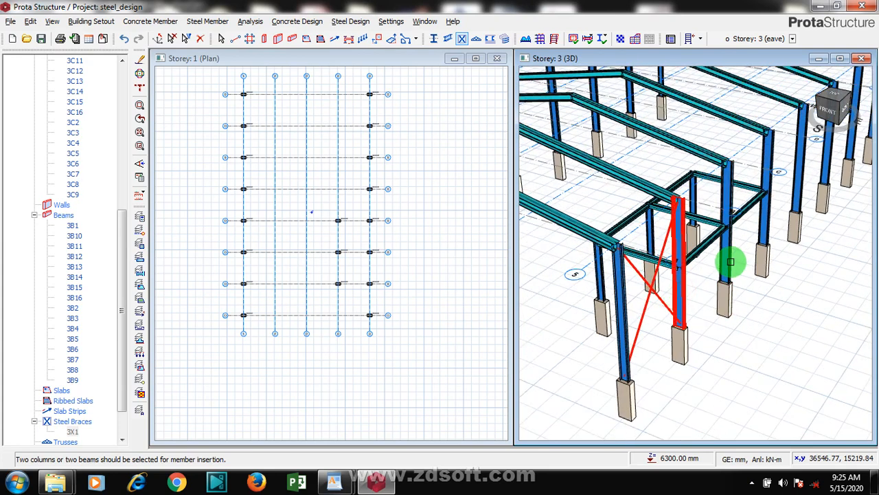
click(777, 256)
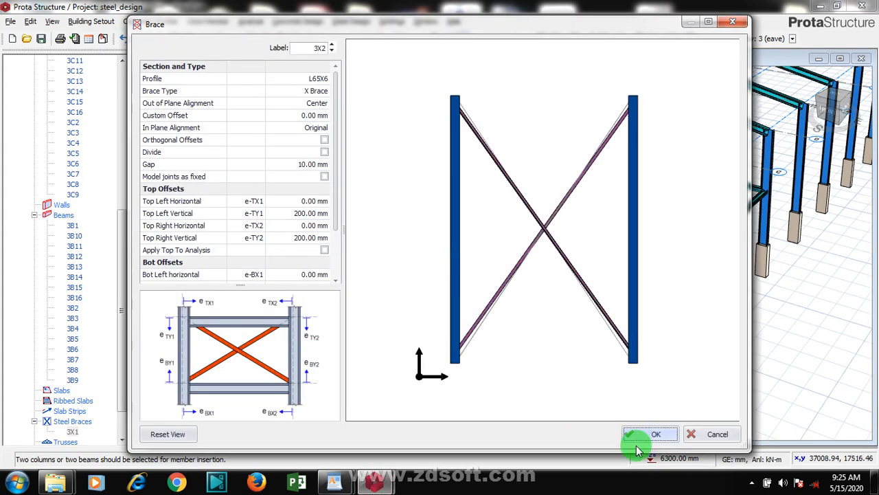
click(650, 435)
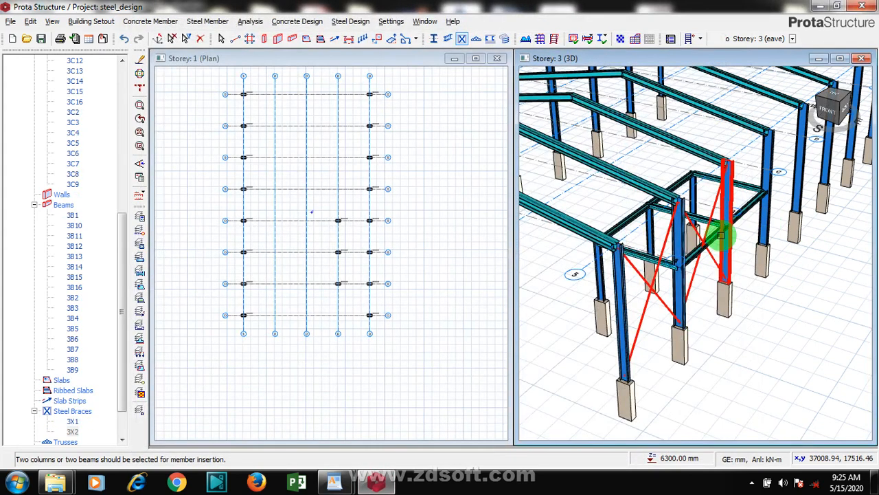
Step: Insert an L65X6 X brace between the second pair of side-wall columns near the front of the building
click(766, 226)
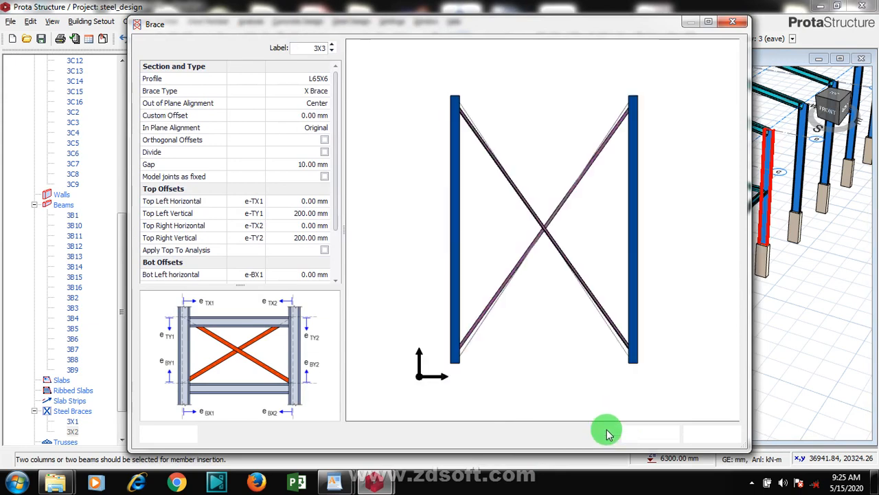
click(699, 428)
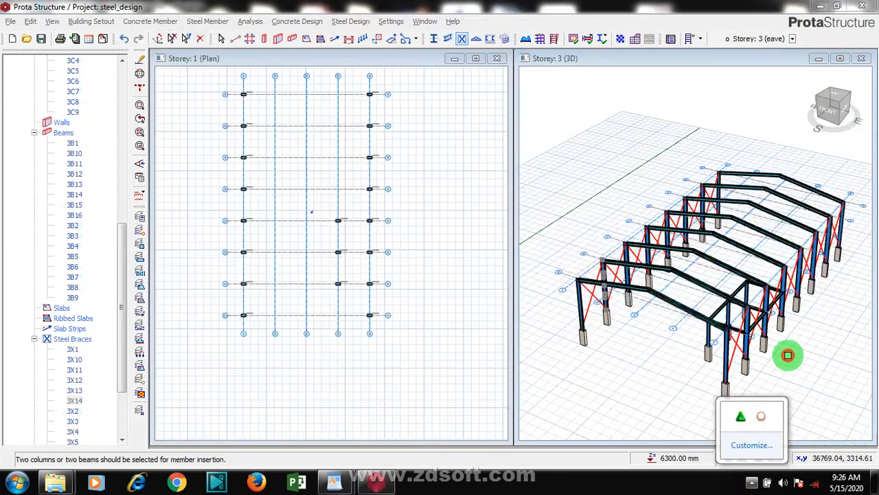
Step: Insert L65X6 X braces between the roof rafters of adjacent frames, starting with the two front frames
click(788, 355)
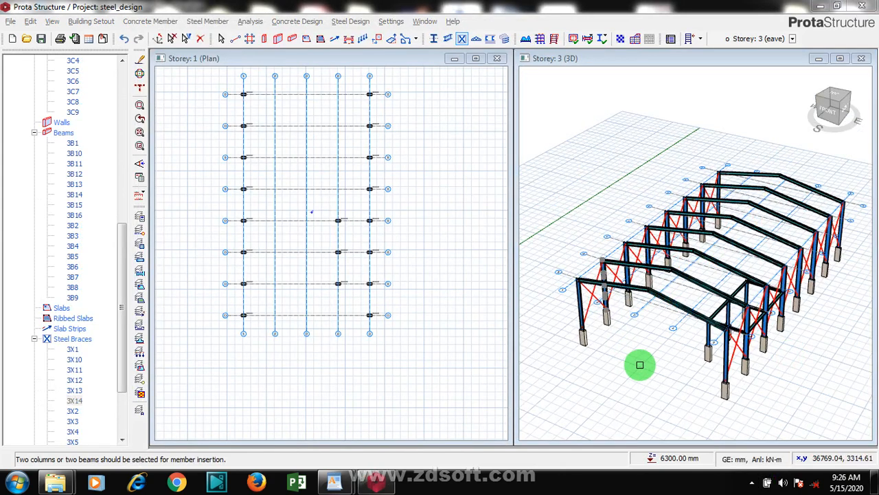
click(641, 365)
scroll(824, 306, up, 4)
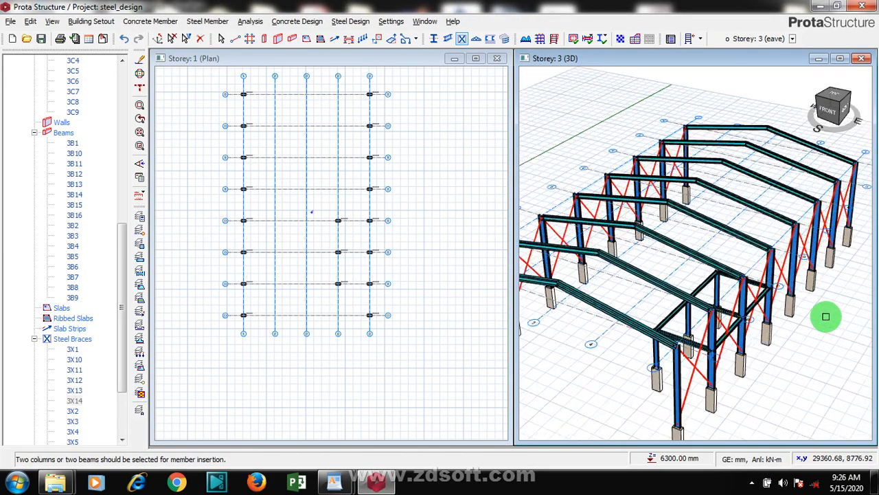
scroll(822, 287, down, 3)
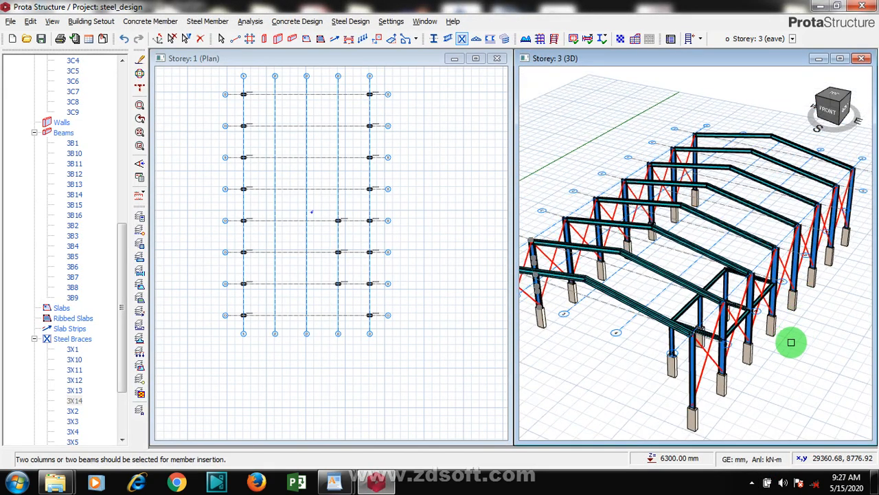
scroll(725, 382, down, 1)
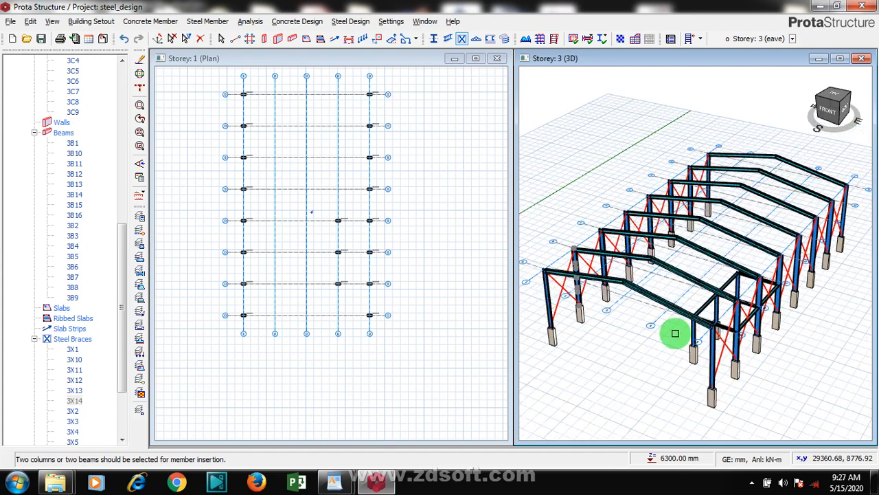
scroll(666, 303, up, 1)
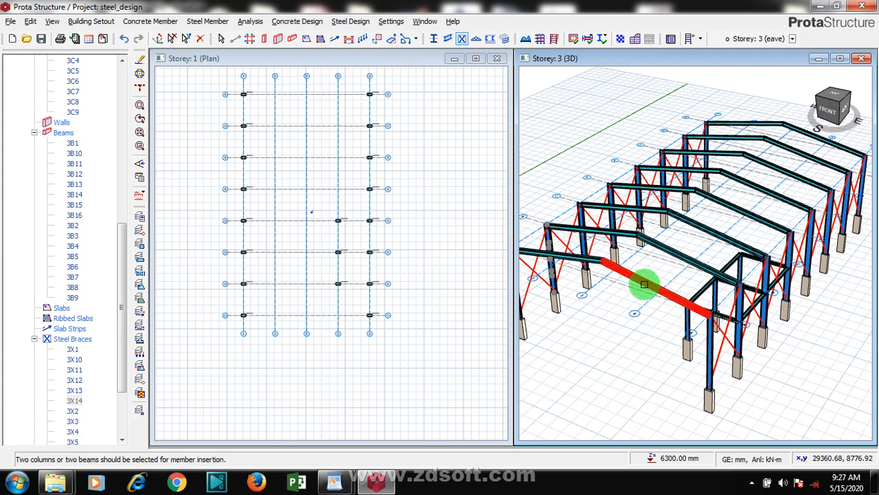
click(644, 284)
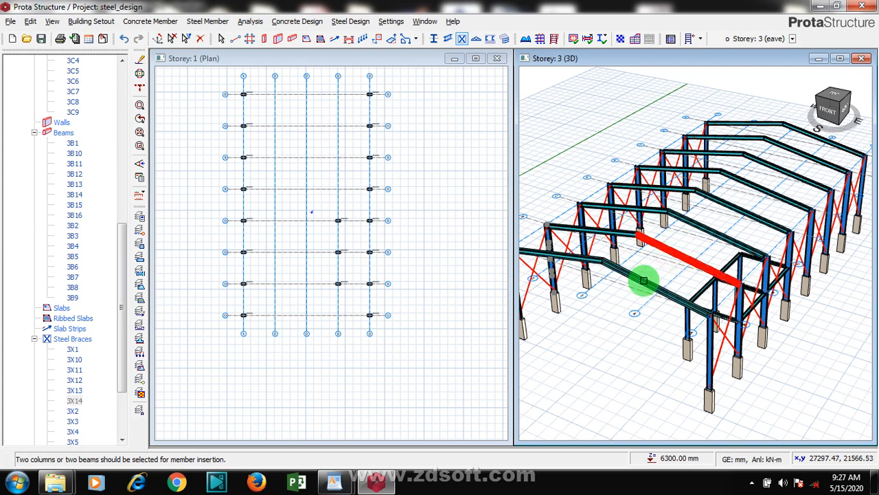
click(620, 268)
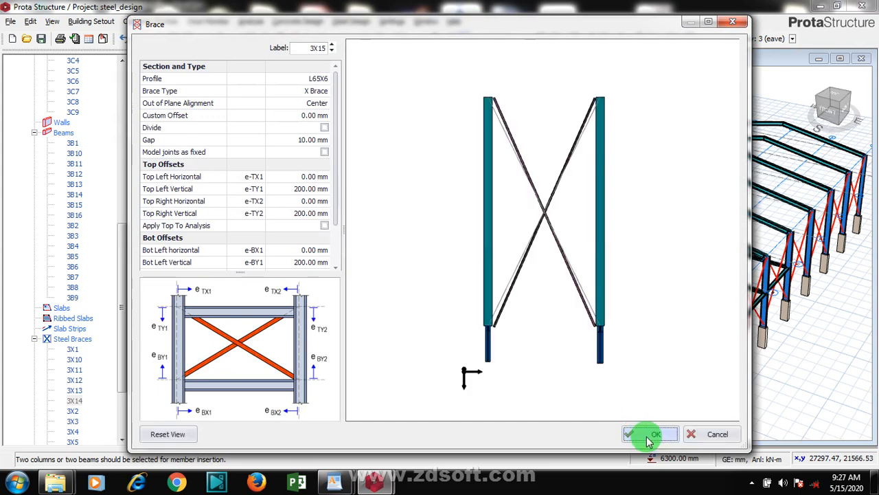
click(650, 436)
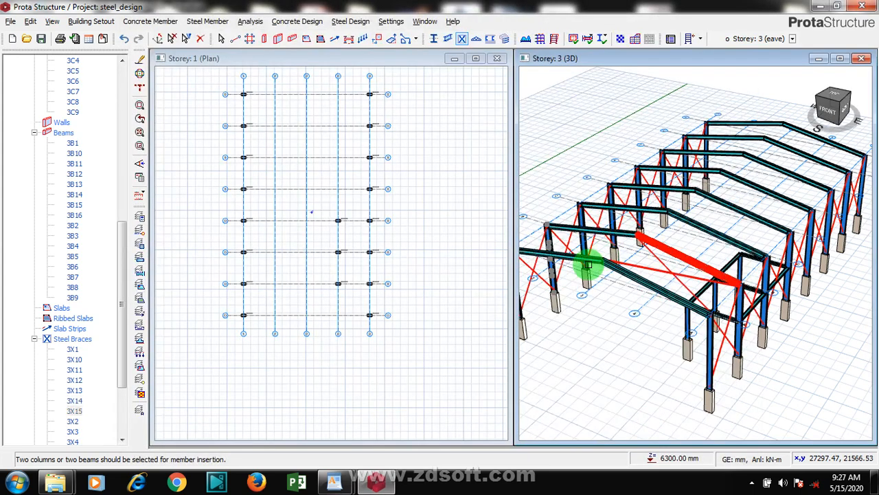
click(556, 250)
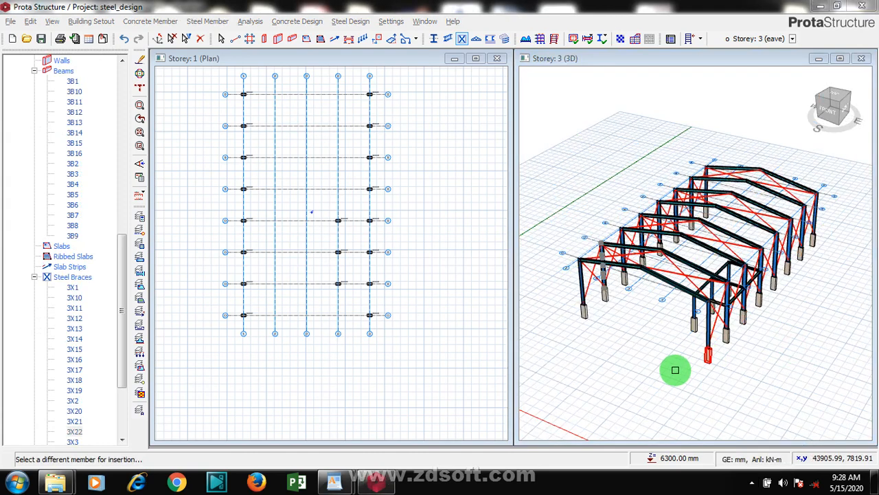
Step: Start a Purlin layout between the rearmost and front rafters of the same roof slope and open its load settings
click(708, 229)
scroll(736, 270, up, 3)
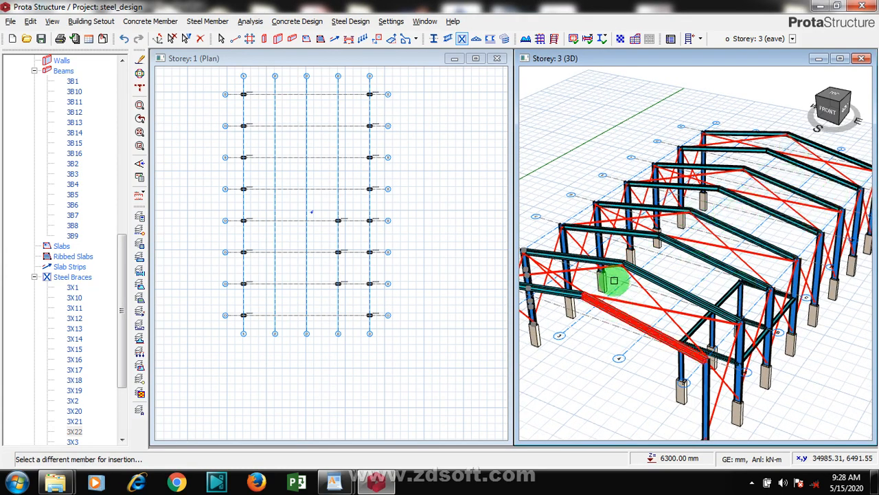
click(490, 39)
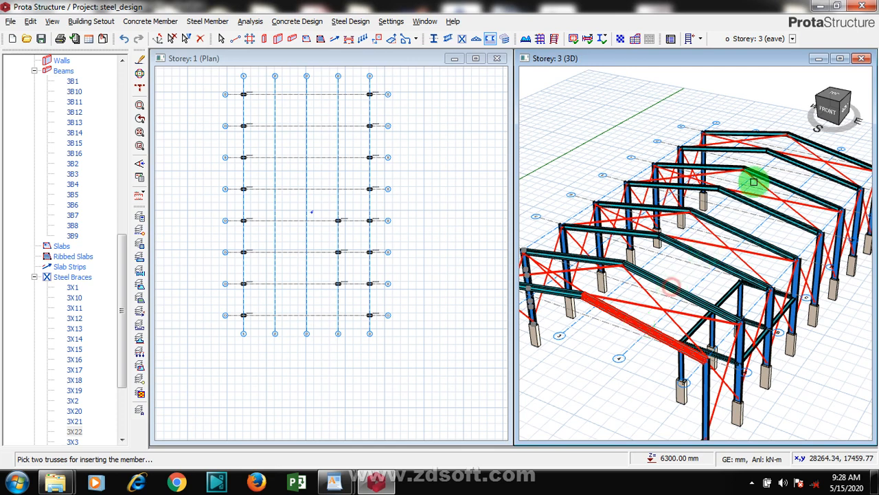
click(828, 152)
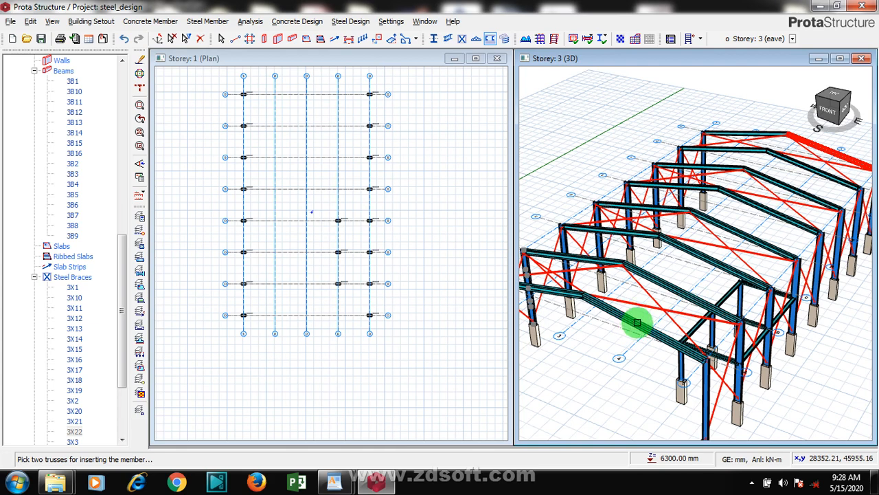
click(751, 484)
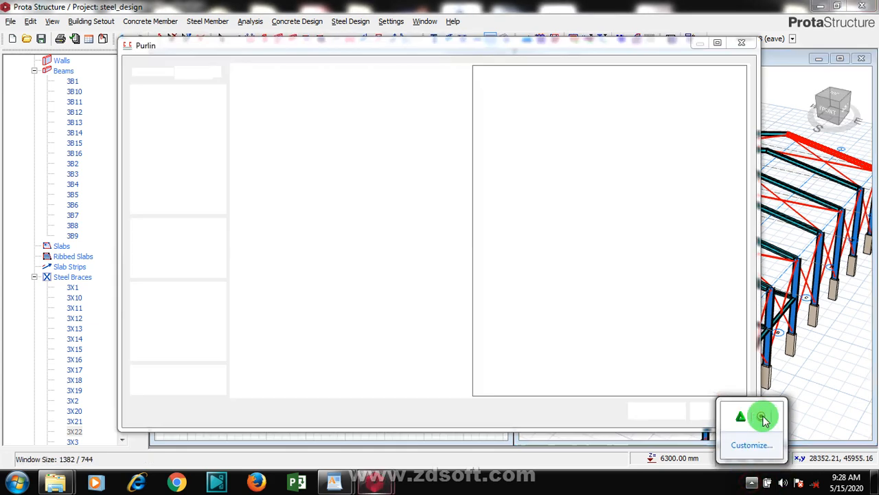
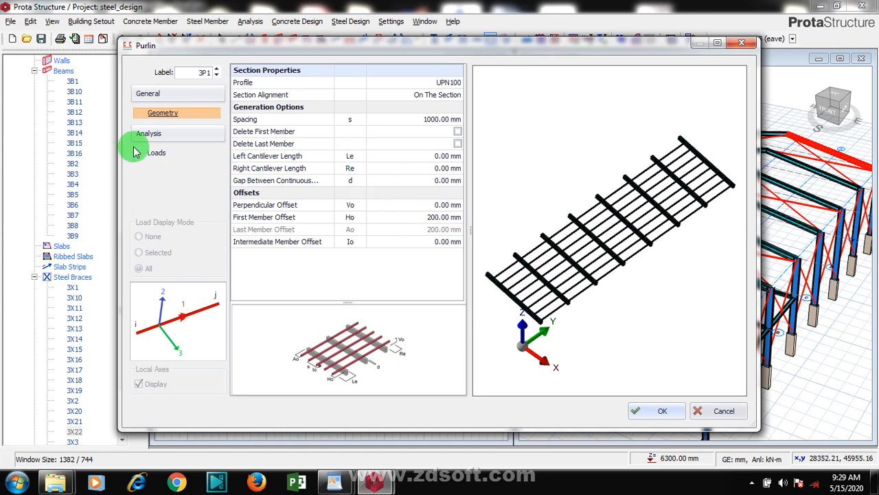
click(157, 157)
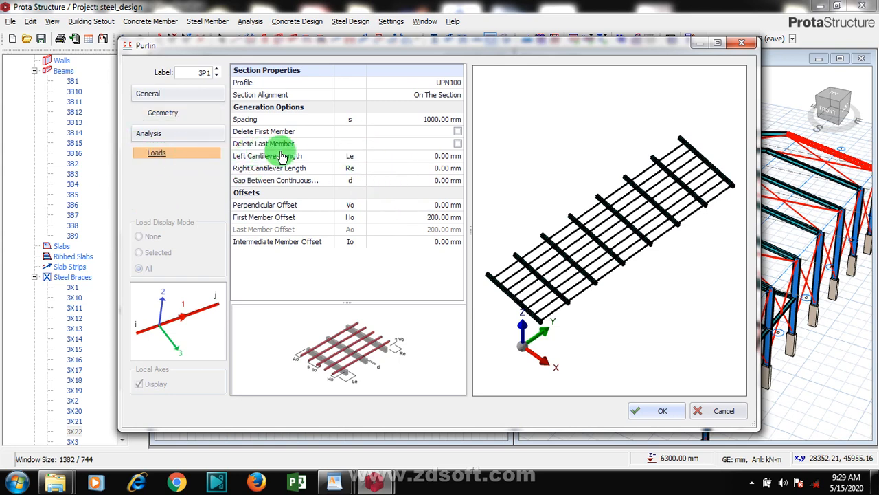
click(182, 161)
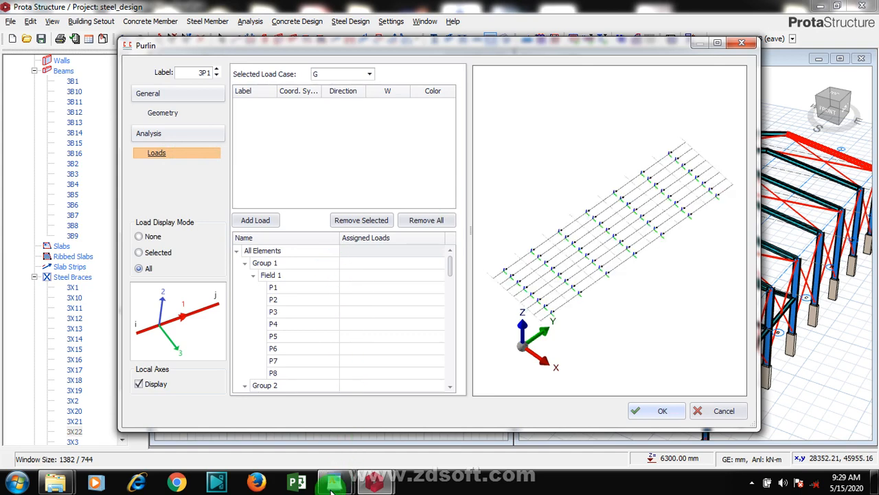
Step: Switch to the MY TUTORIAL document in WordPad and examine the purlin load calculation down to the linear dead and live loads
mouse_move(338, 470)
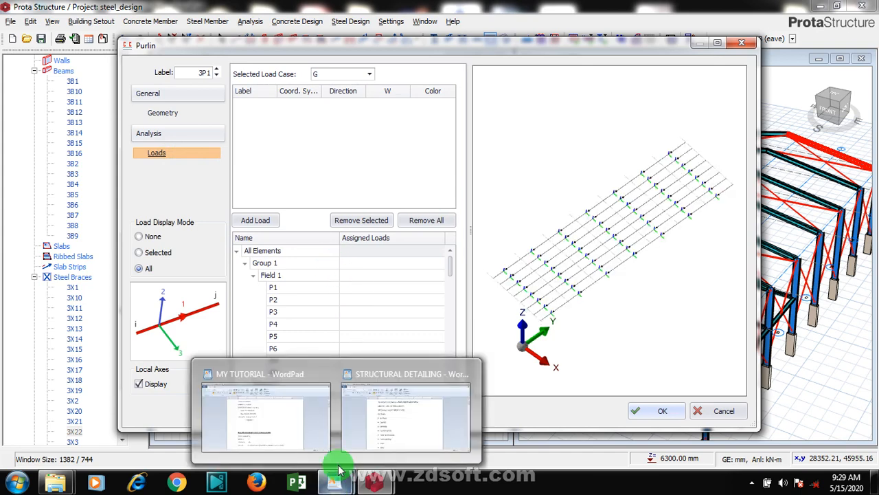
click(258, 415)
scroll(415, 290, down, 20)
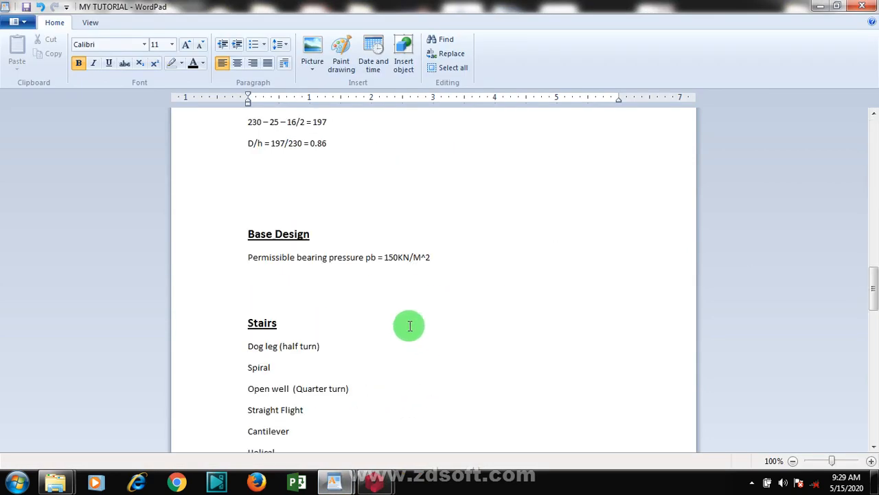
scroll(356, 296, up, 5)
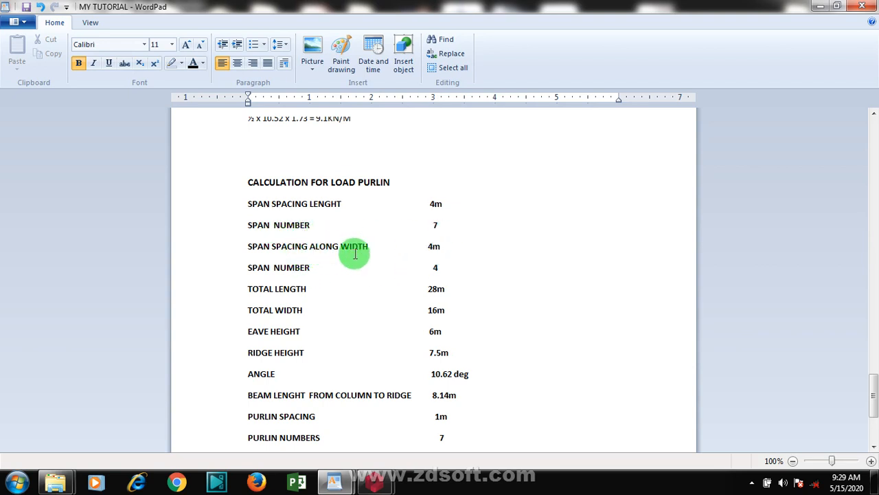
scroll(389, 279, down, 3)
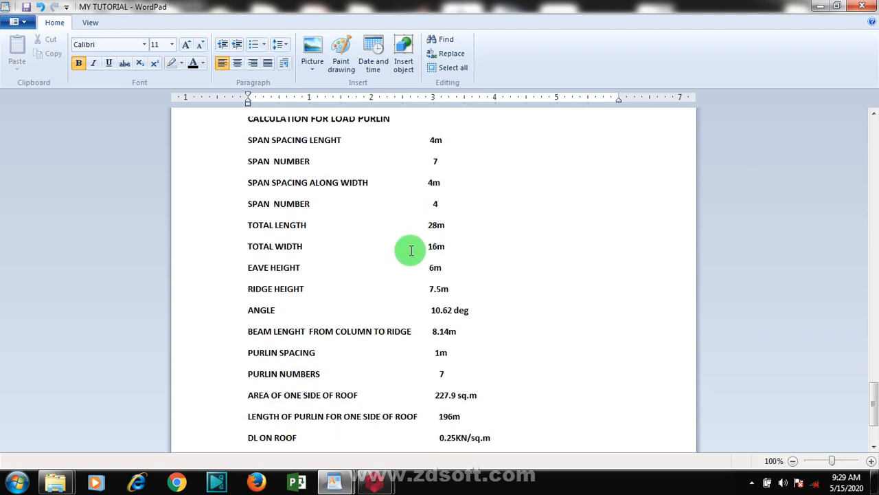
scroll(419, 241, down, 1)
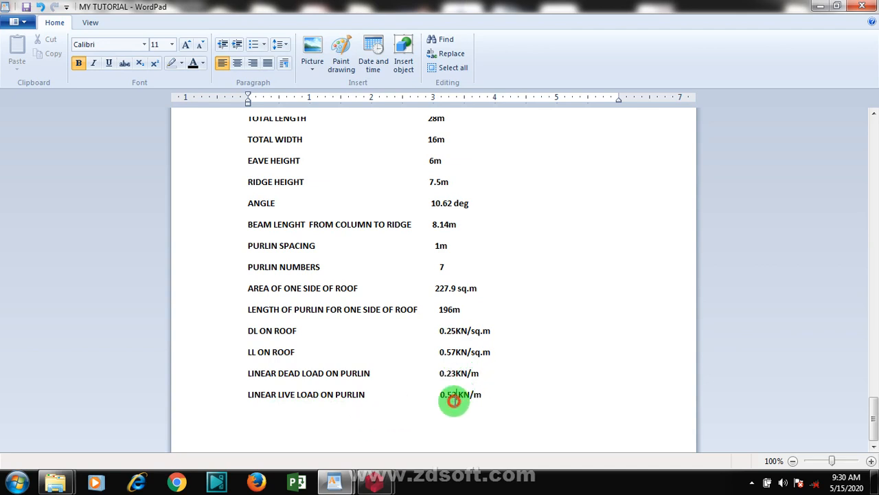
drag(437, 376, 452, 395)
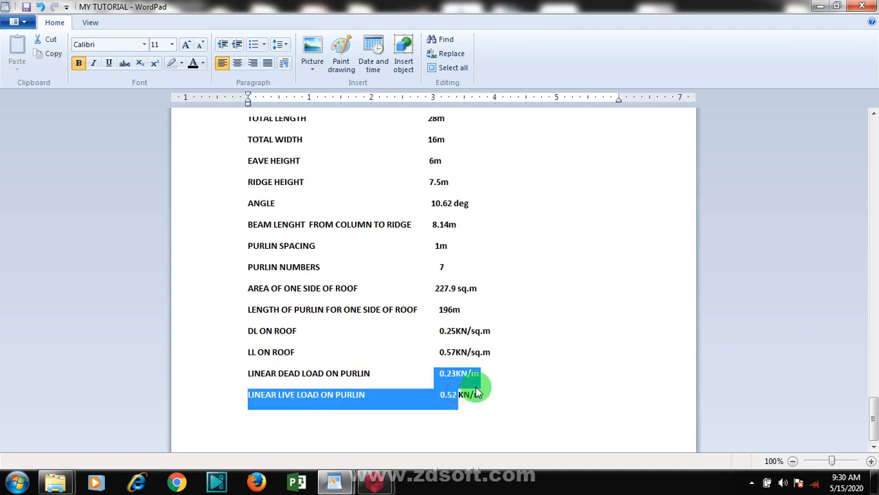
click(481, 389)
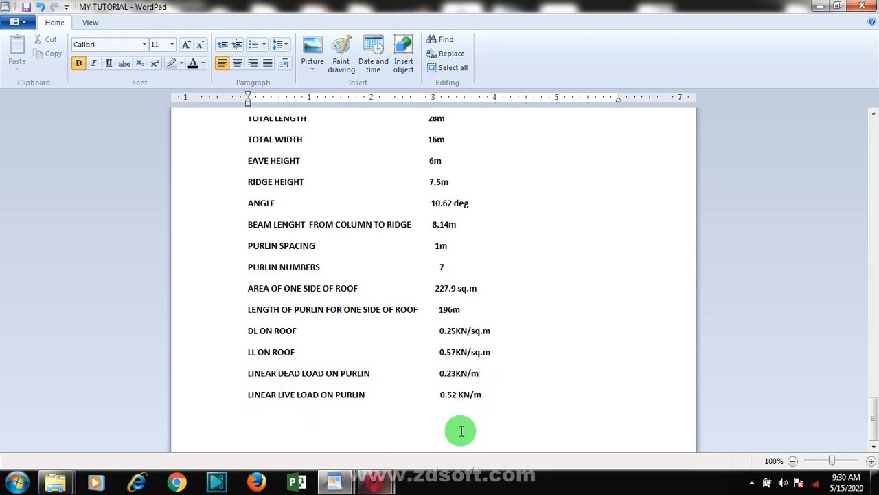
mouse_move(375, 483)
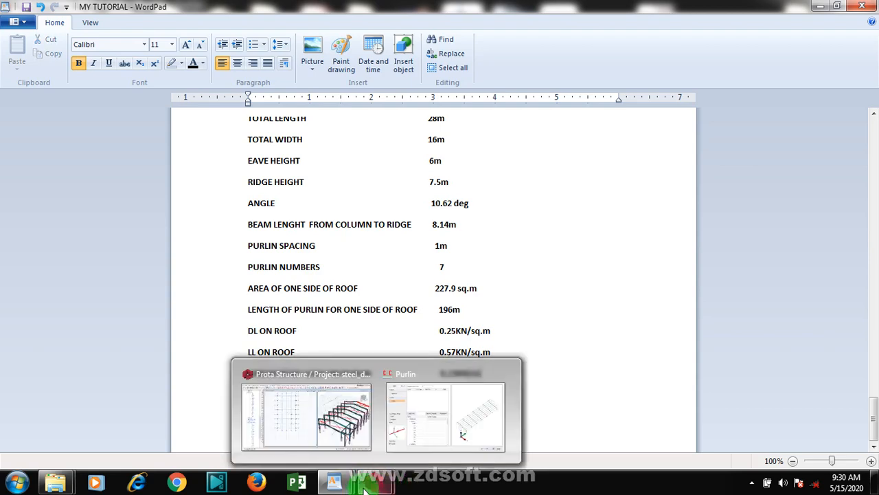
mouse_move(464, 465)
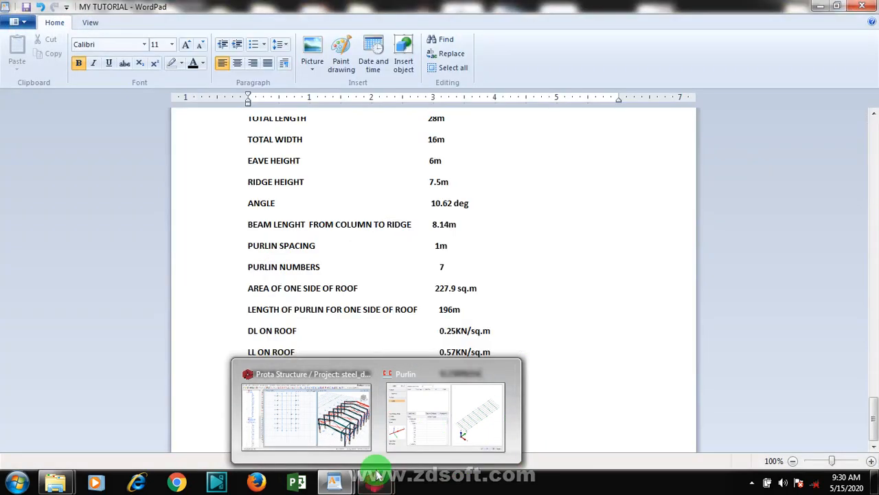
click(555, 336)
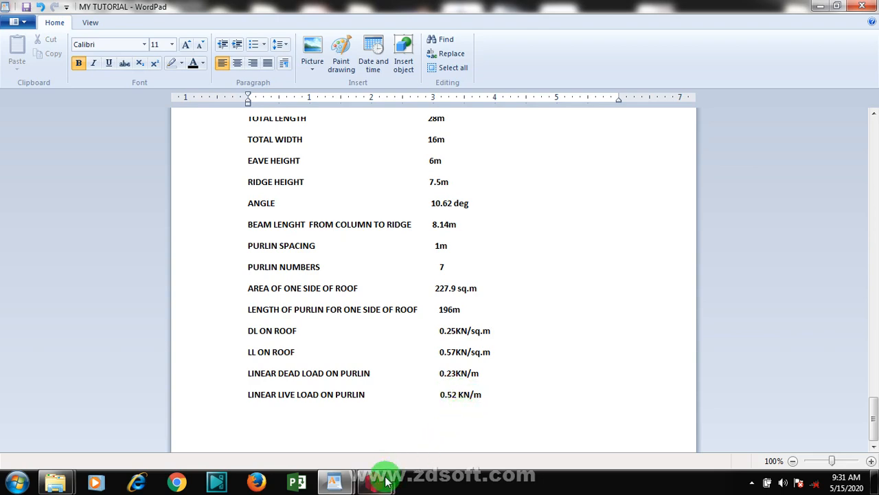
Step: Return to the purlin loads in ProtaStructure and add a global Z load of -0.23 kN/m in load case G
mouse_move(371, 472)
click(432, 424)
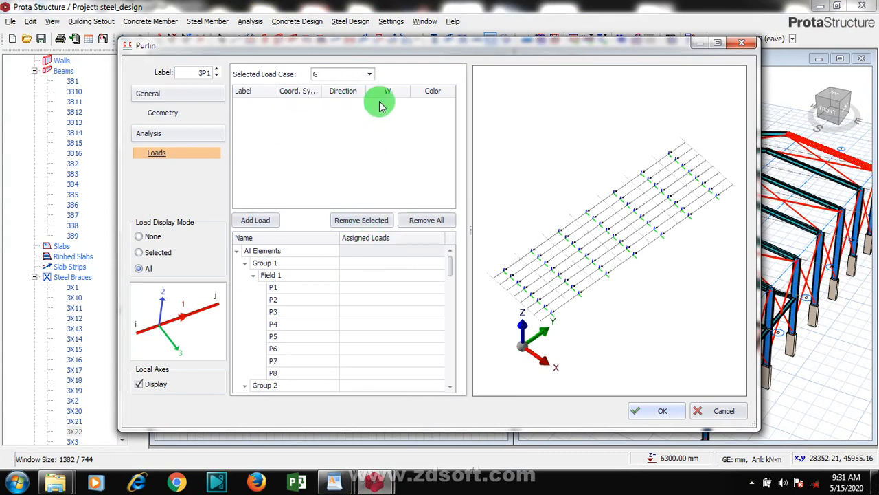
click(268, 227)
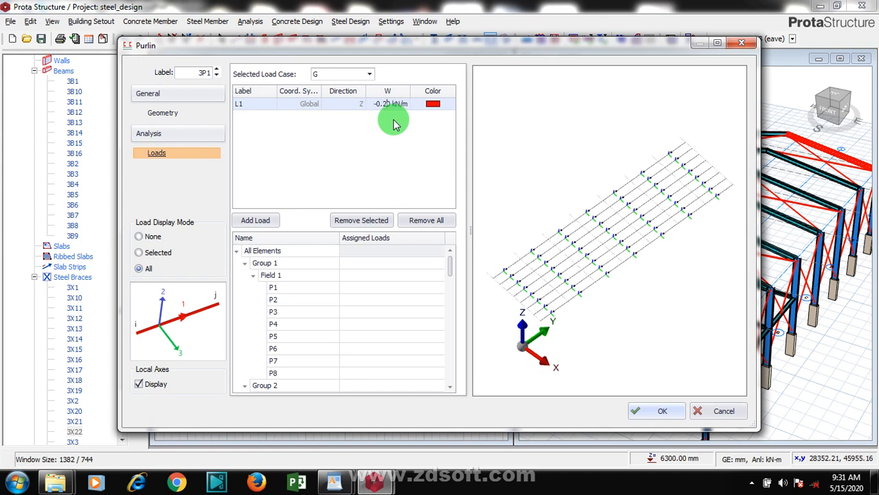
click(441, 263)
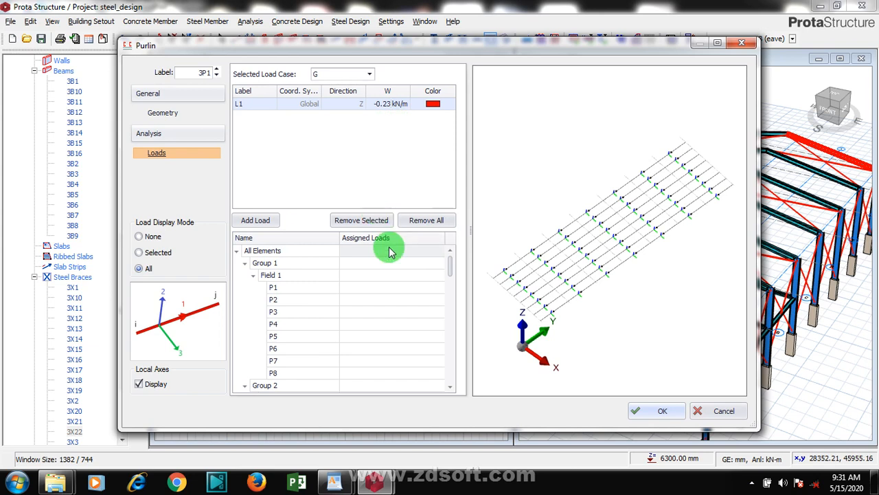
Step: Assign the -0.23 kN/m load to all purlin elements in load case G
click(405, 252)
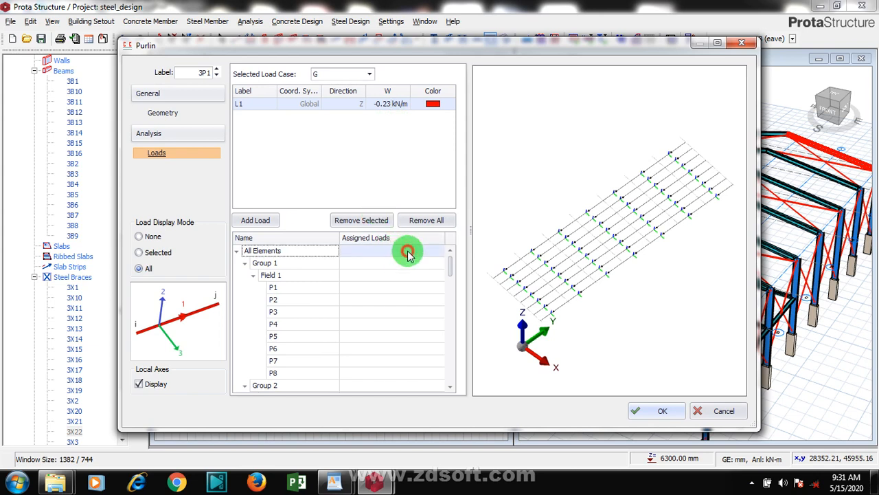
click(424, 253)
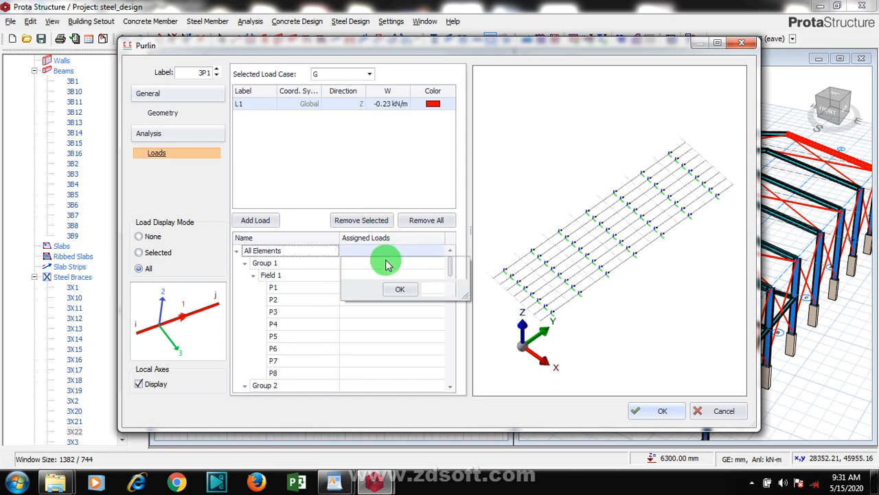
click(402, 256)
click(371, 251)
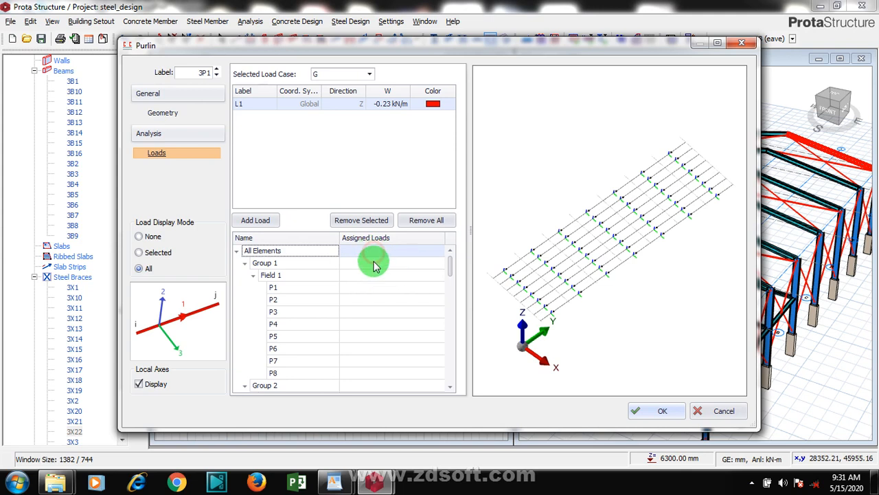
click(369, 250)
click(369, 259)
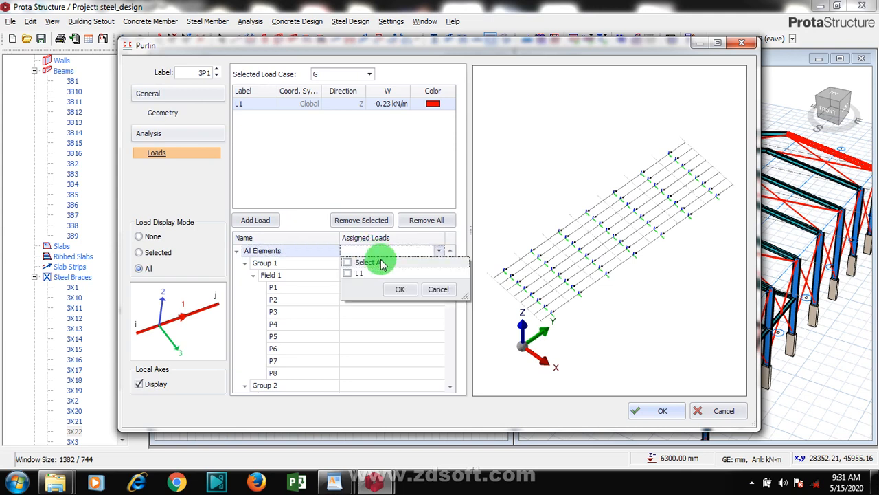
click(349, 263)
click(400, 289)
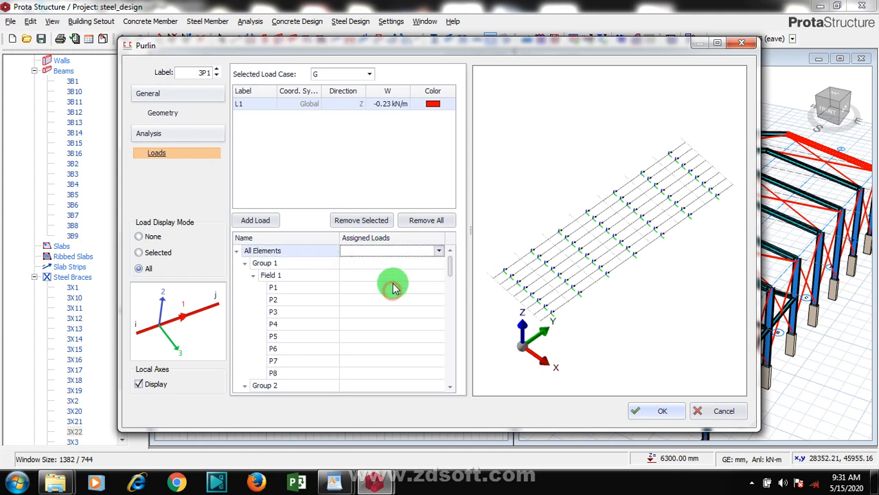
Step: Add a global Z load of -0.52 kN/m to the purlins in load case Q
click(370, 75)
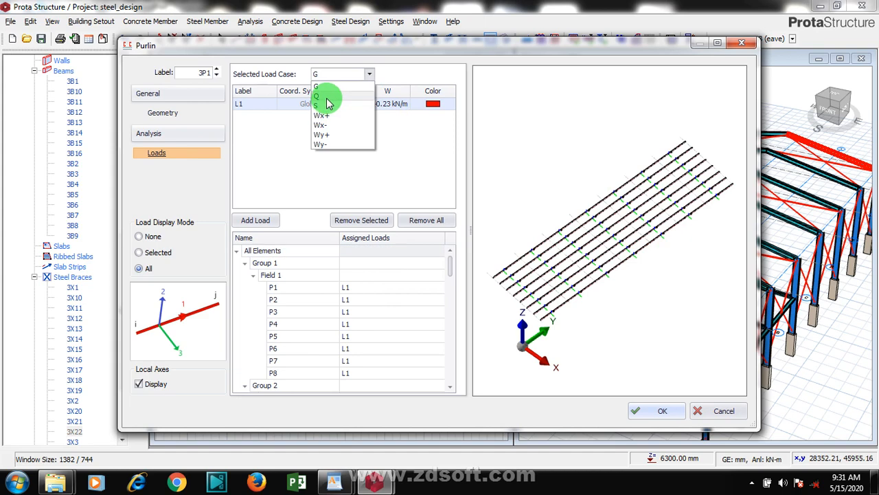
click(326, 97)
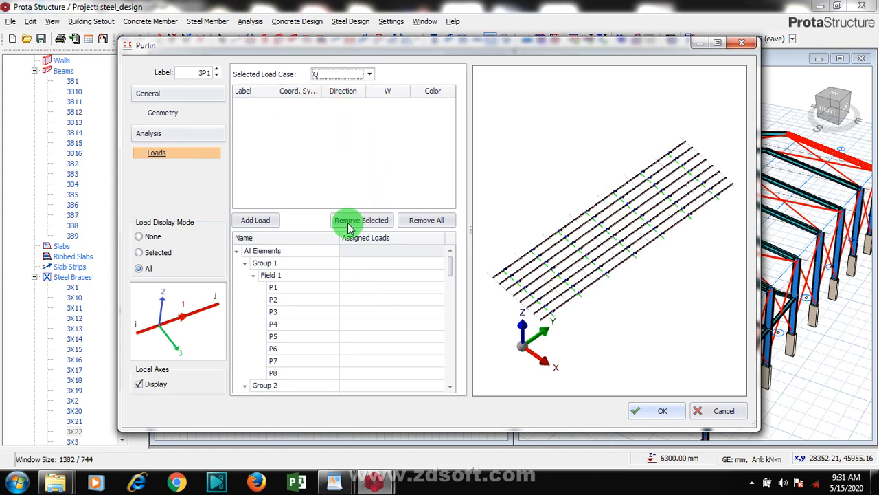
click(251, 220)
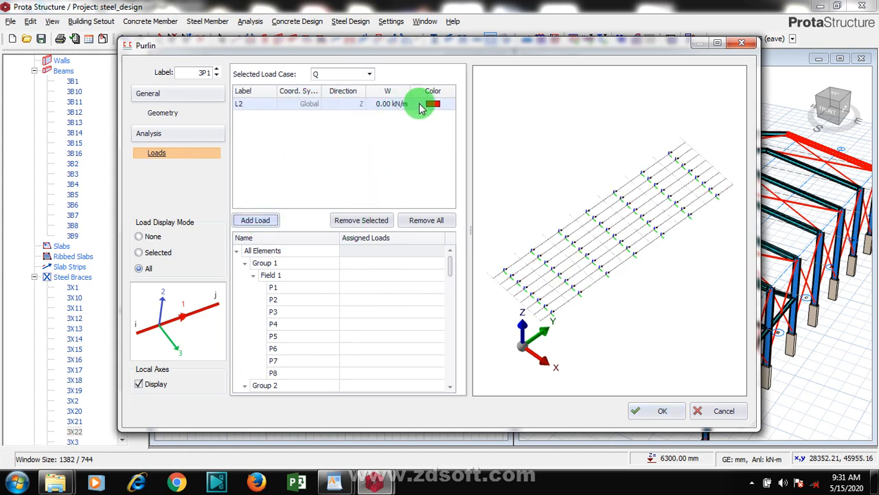
click(388, 104)
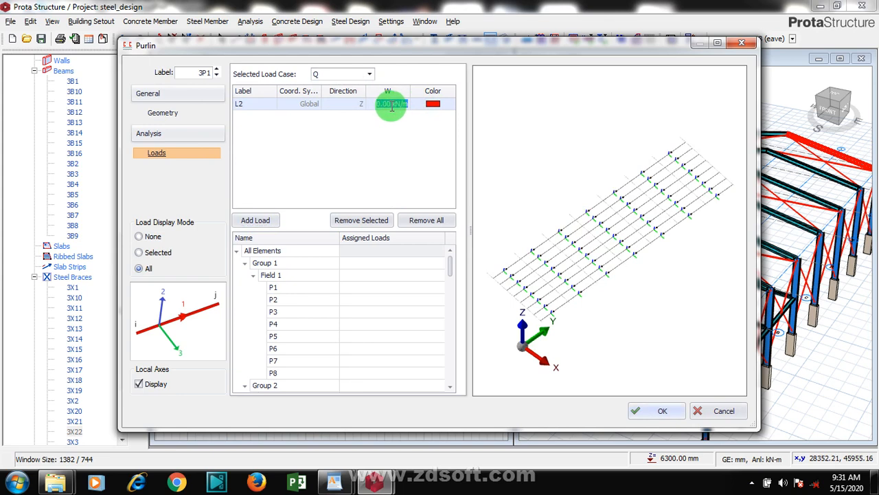
drag(393, 105, 356, 110)
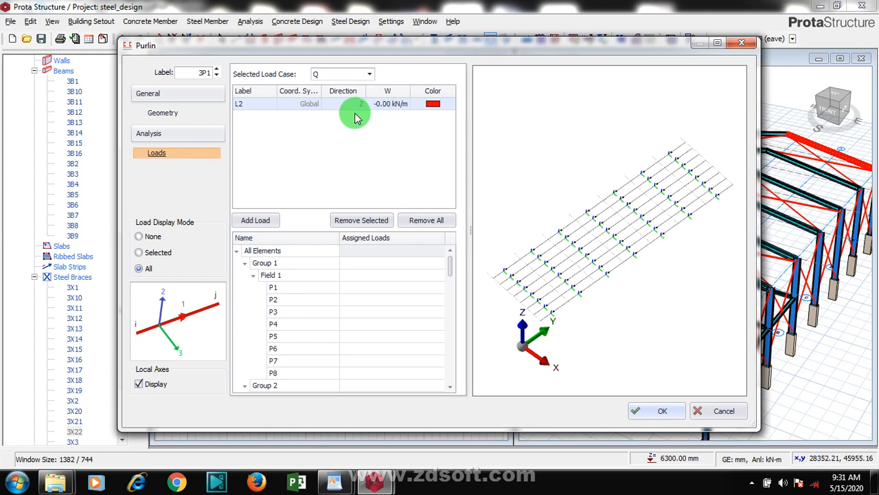
text(-0.52)
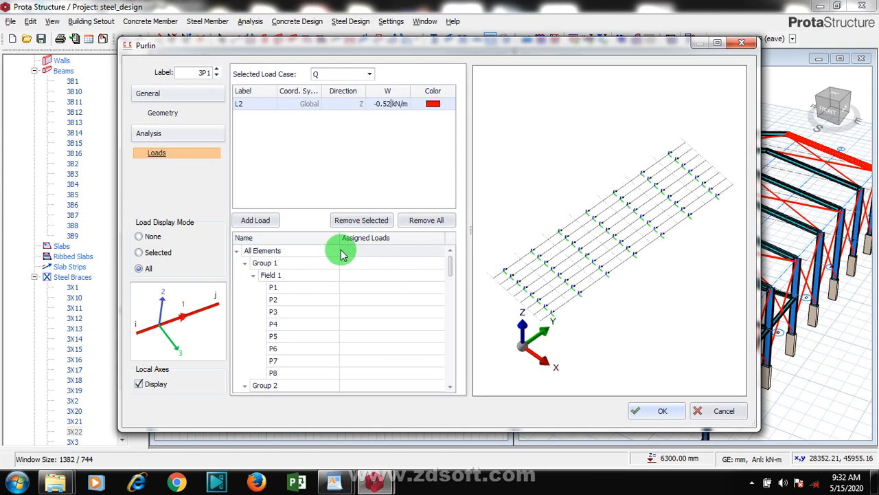
Step: Assign the -0.52 kN/m load to all purlin elements in load case Q and insert the purlins on the first roof slope
click(383, 254)
click(401, 251)
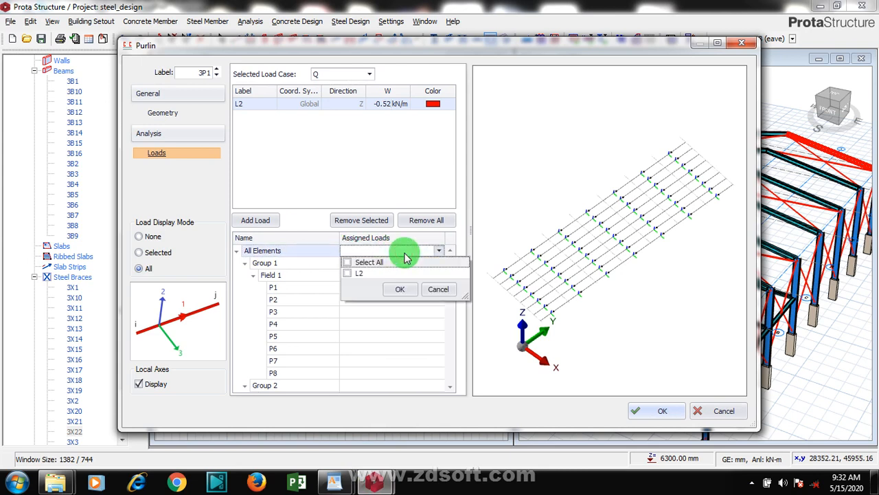
click(358, 262)
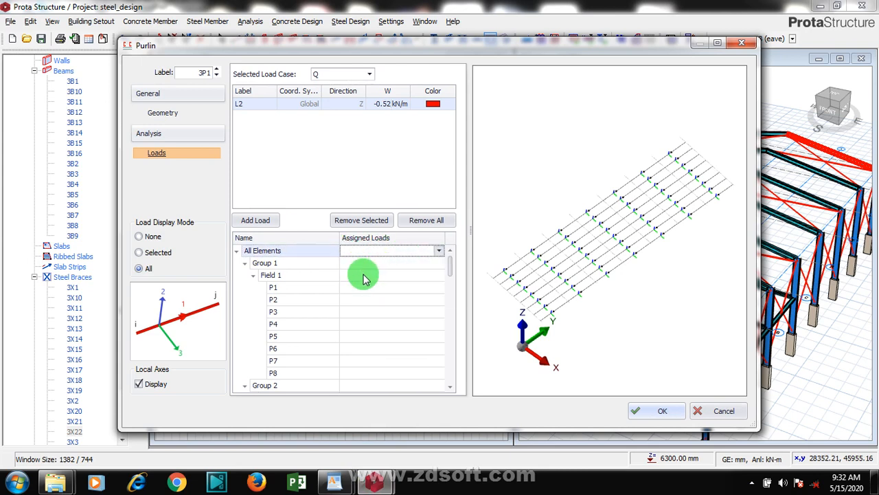
click(378, 263)
click(385, 252)
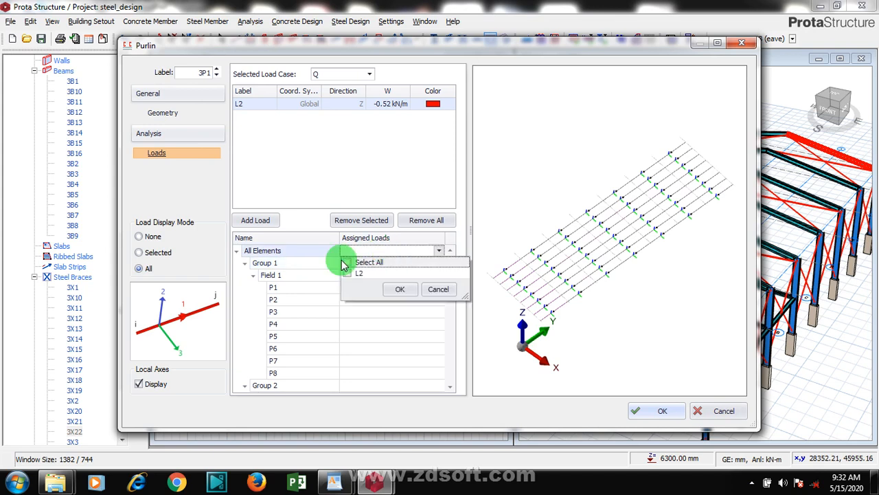
click(347, 262)
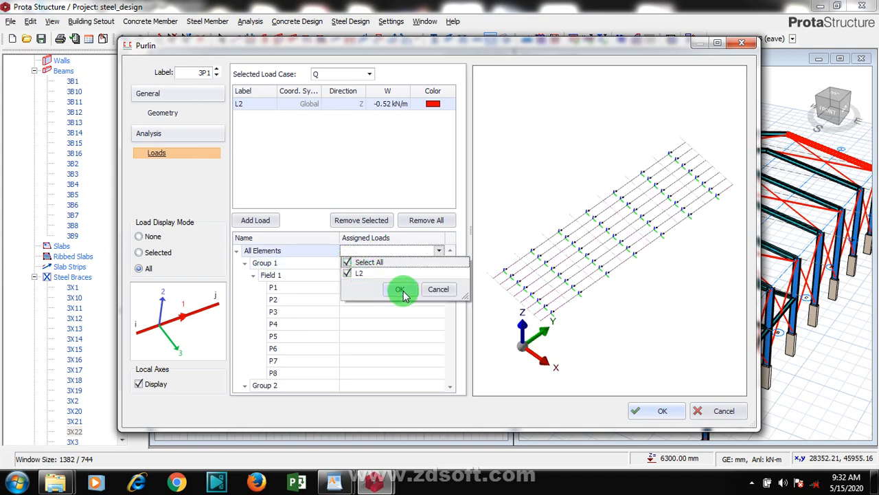
click(402, 291)
click(657, 412)
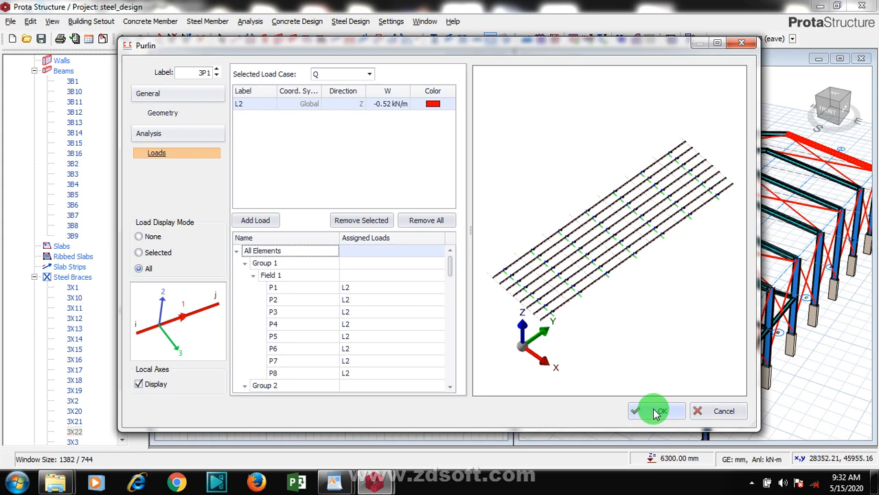
click(657, 412)
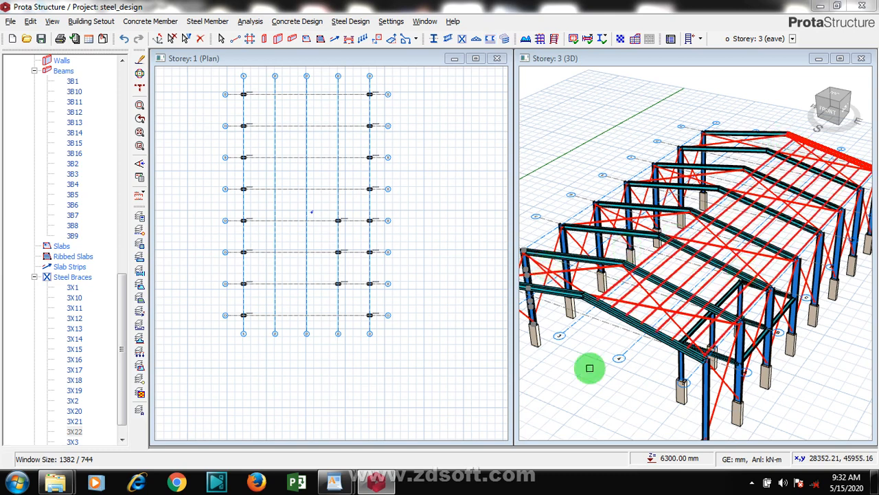
click(788, 173)
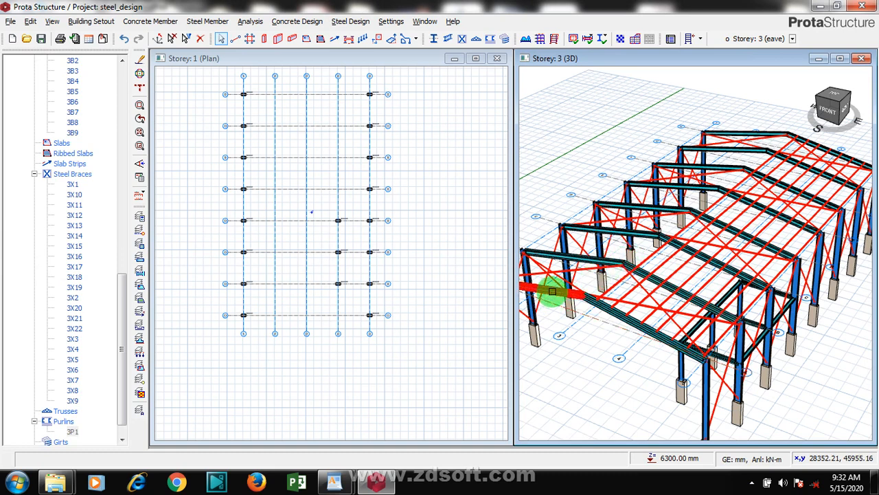
Step: Insert a second purlin layout with the same loads between the rearmost and front rafters of the opposite roof slope
click(292, 38)
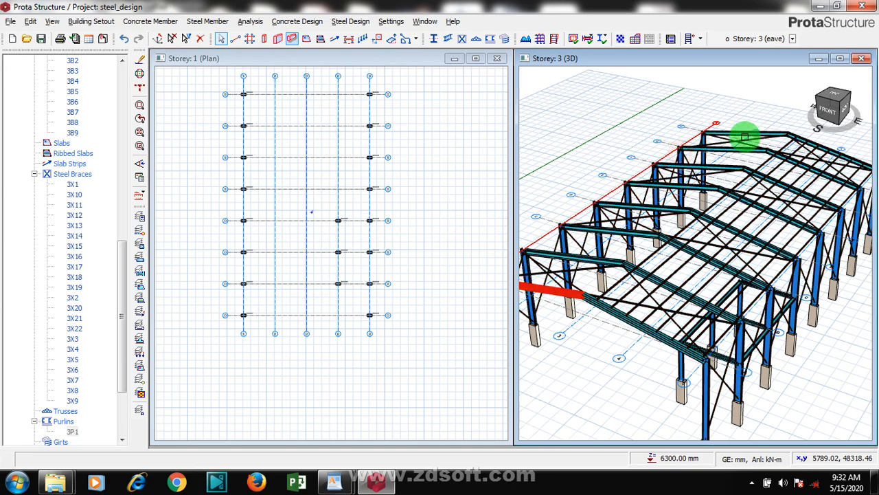
click(750, 130)
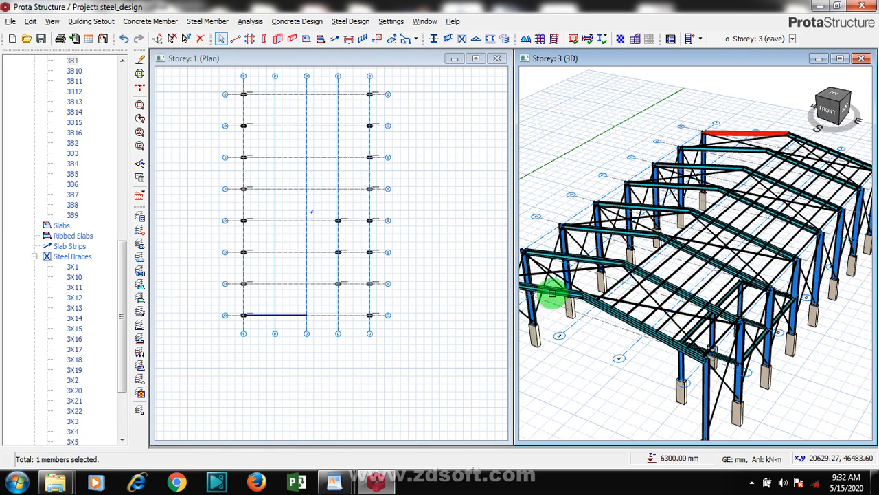
click(560, 292)
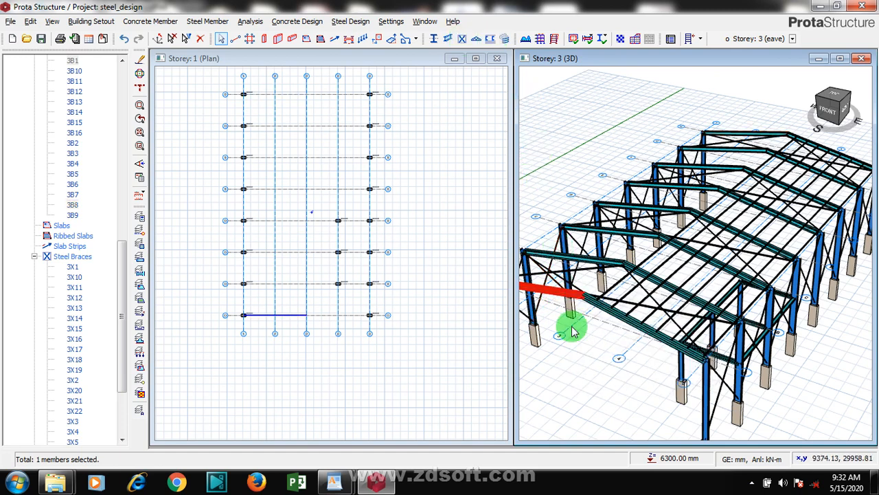
click(751, 485)
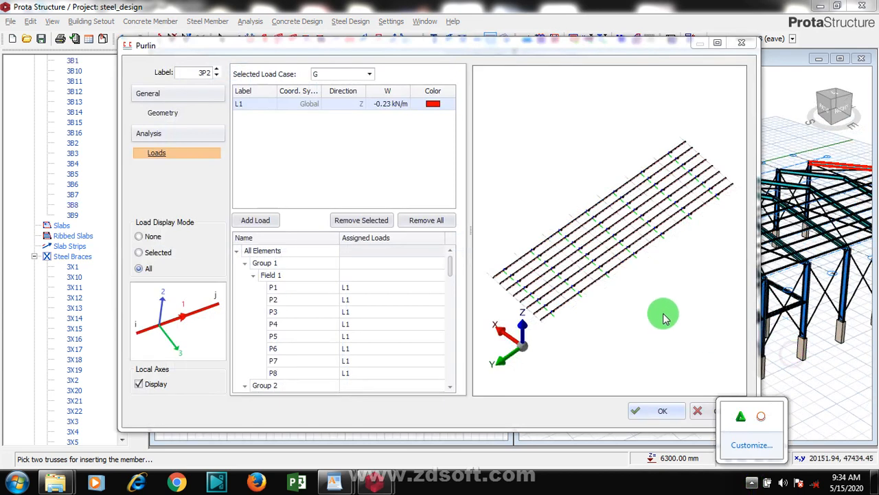
click(621, 292)
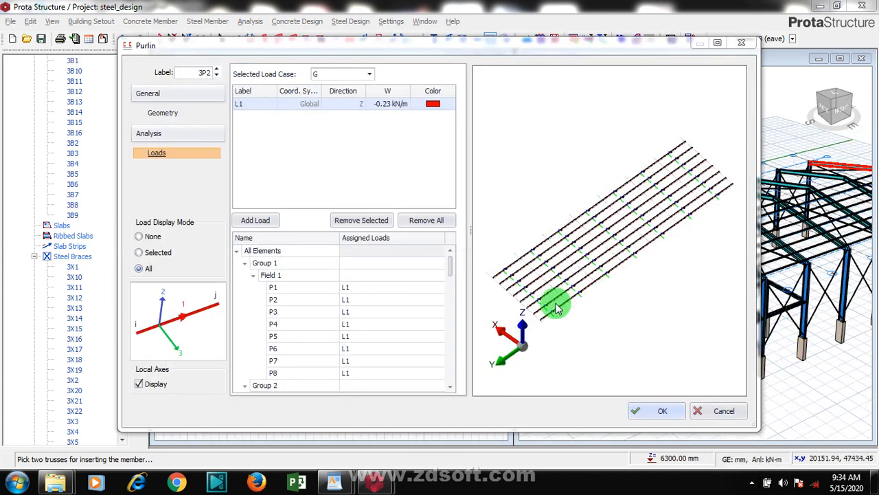
click(661, 410)
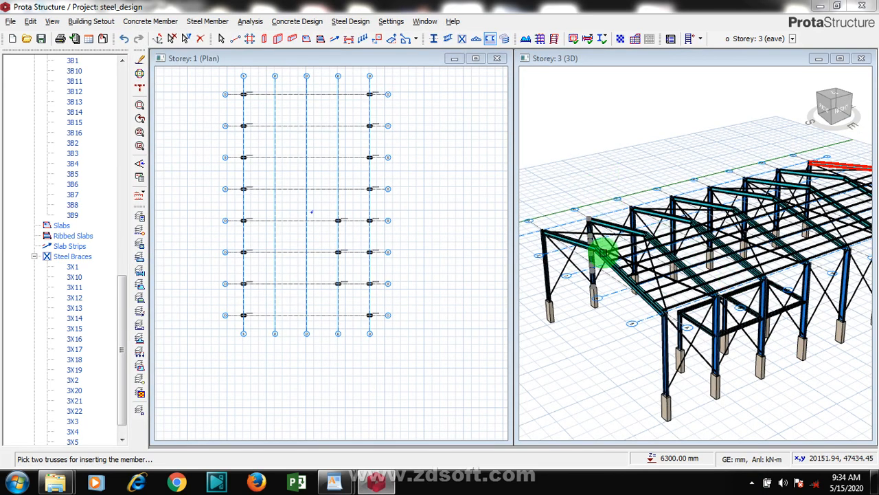
click(602, 253)
click(624, 365)
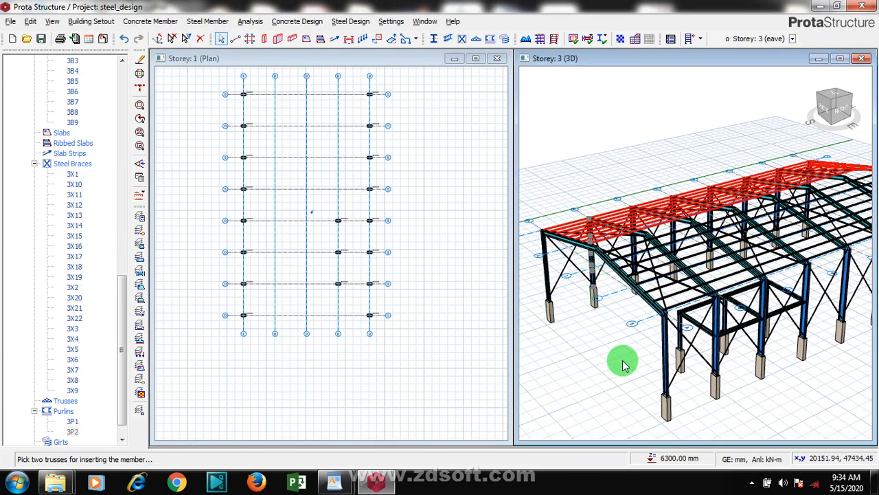
Step: Examine the purlins and frames of both roof slopes from several sides in the 3D model
scroll(618, 328, down, 1)
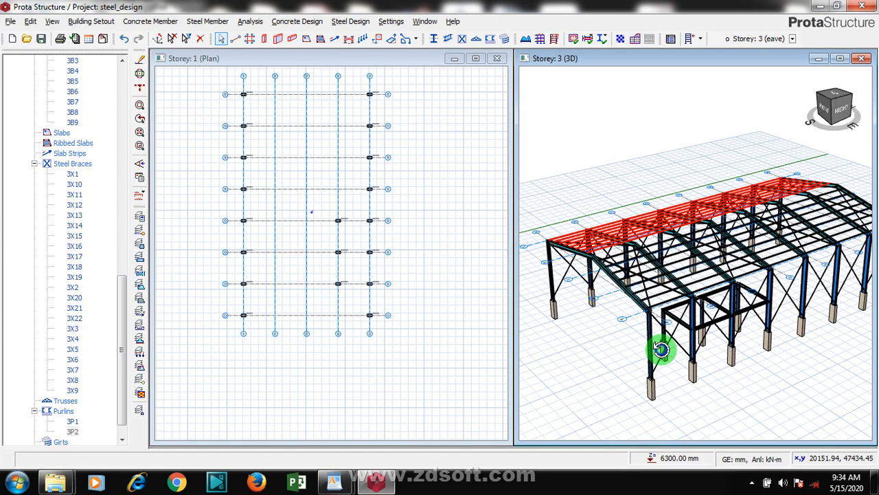
mouse_move(660, 349)
middle_down()
mouse_move(741, 350)
mouse_move(786, 321)
mouse_move(650, 317)
mouse_move(612, 300)
mouse_move(630, 320)
mouse_move(677, 338)
middle_up()
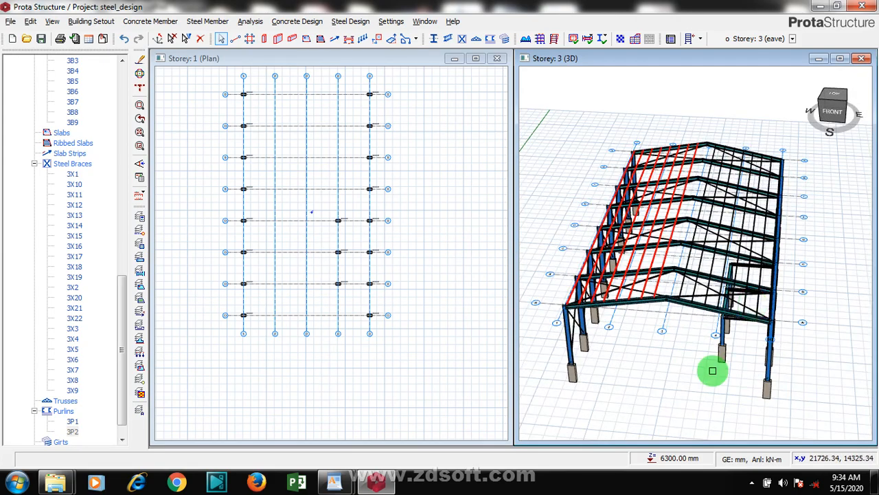
drag(687, 381, 737, 338)
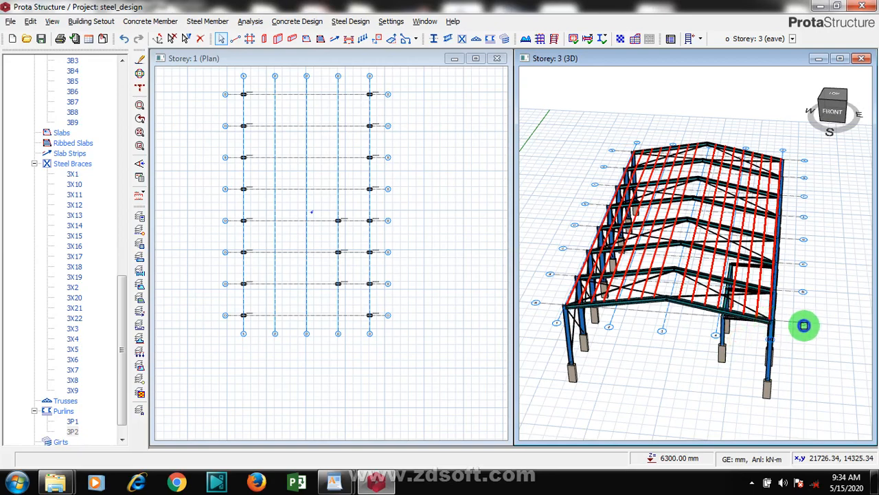
scroll(775, 322, up, 2)
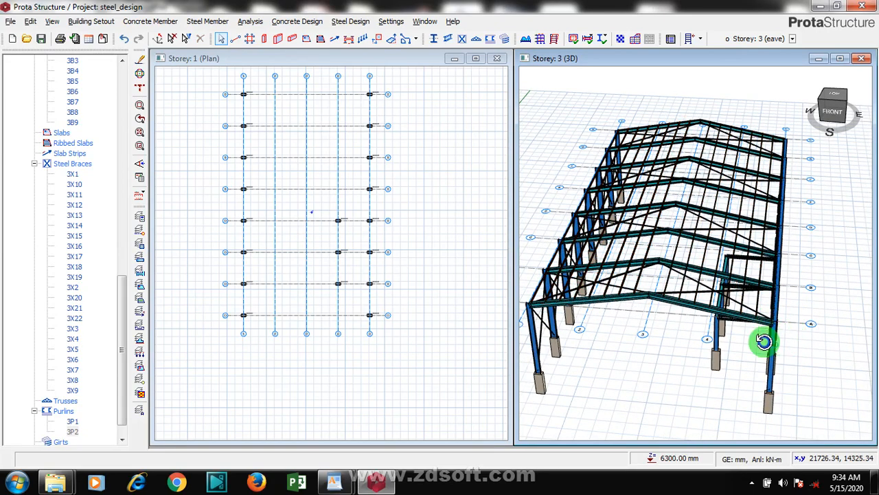
middle_drag(746, 336, 748, 314)
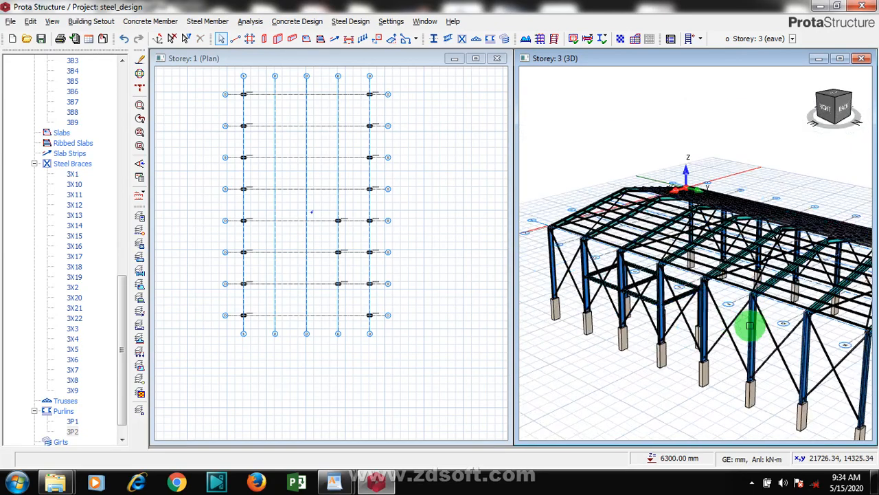
click(554, 171)
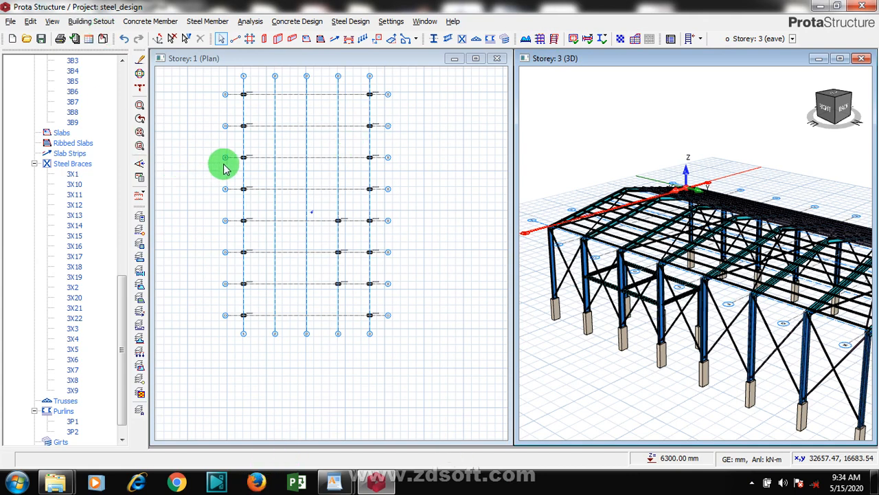
Step: Open the default material settings from Building Analysis and set the truss members' steel grade to S235
click(526, 38)
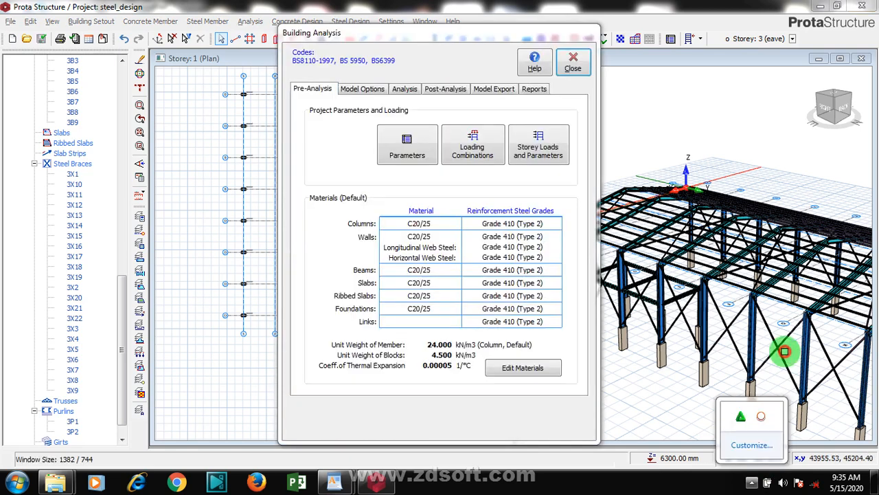
click(784, 351)
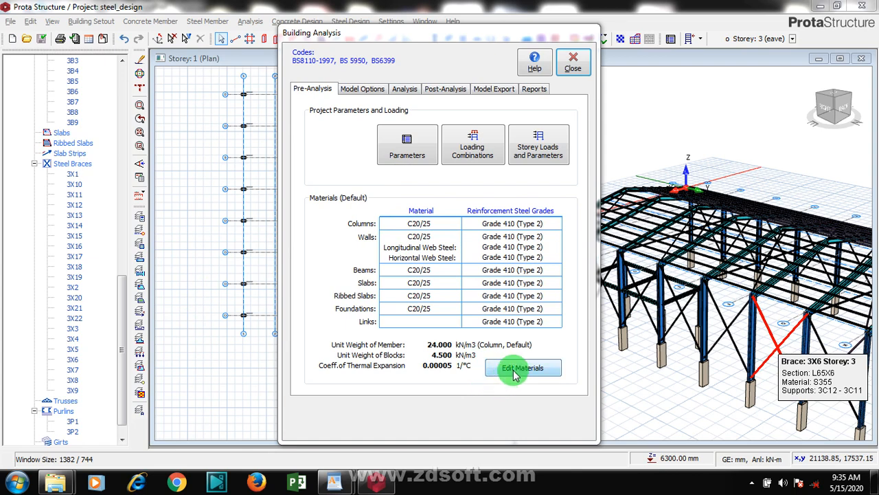
click(483, 377)
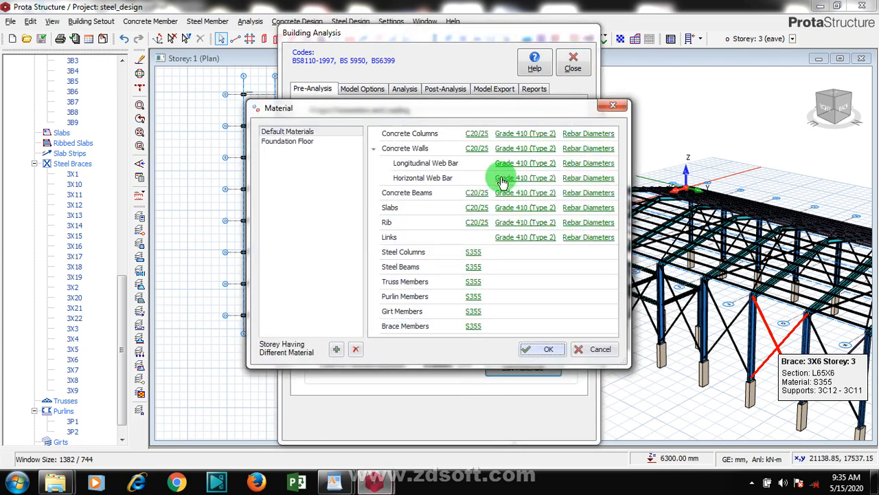
click(474, 281)
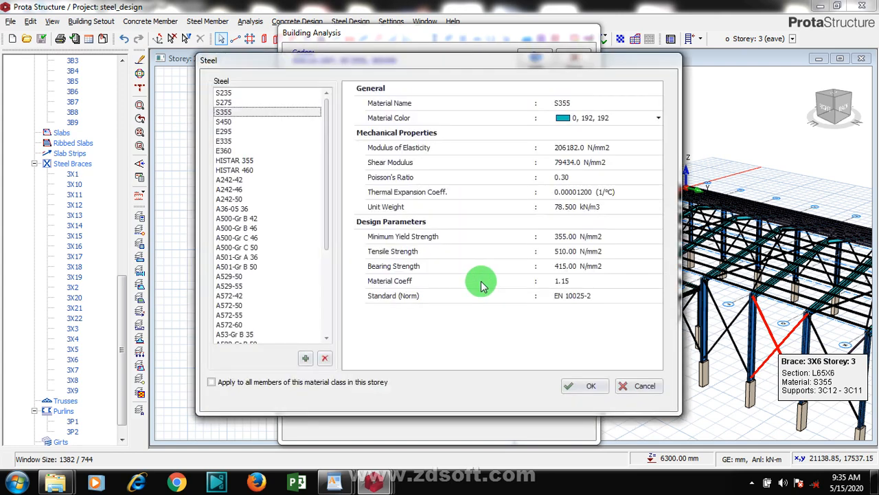
click(224, 93)
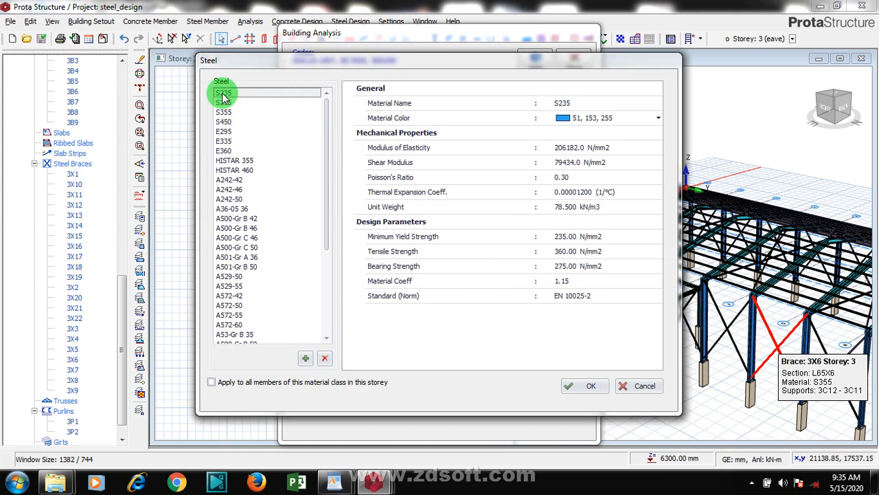
click(591, 386)
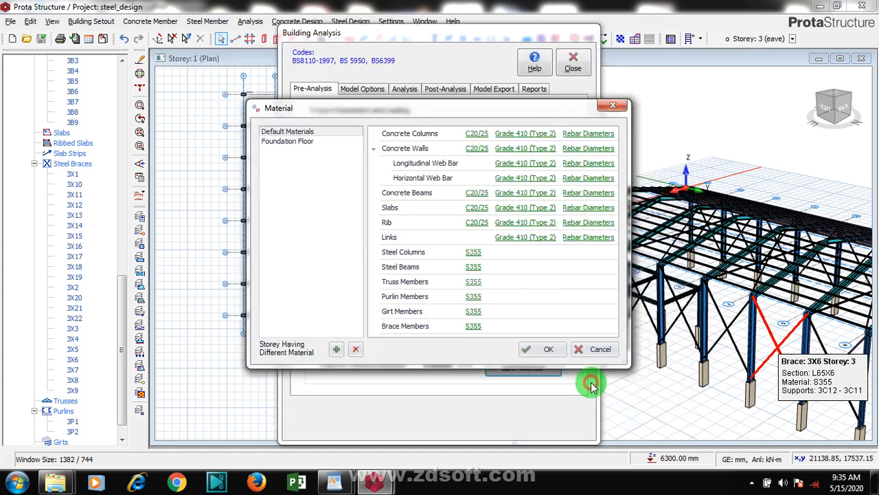
Step: Set the default steel grade of the purlin, girt and brace members to S275
click(473, 297)
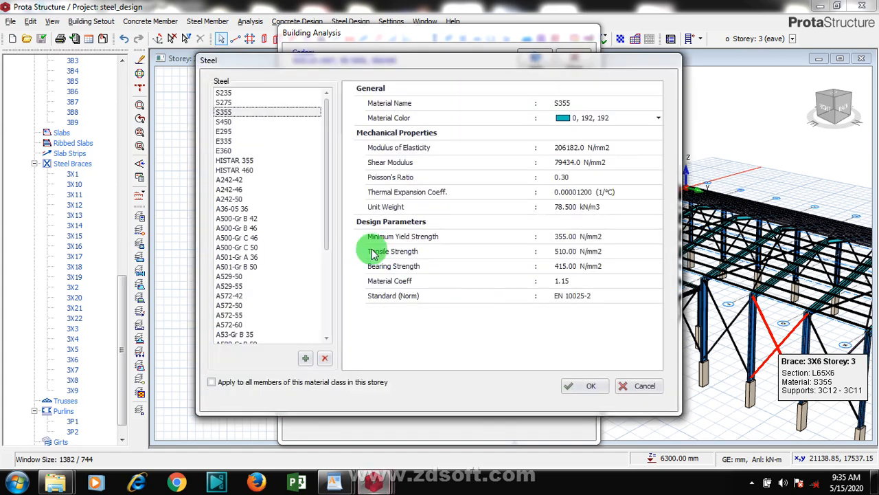
click(227, 102)
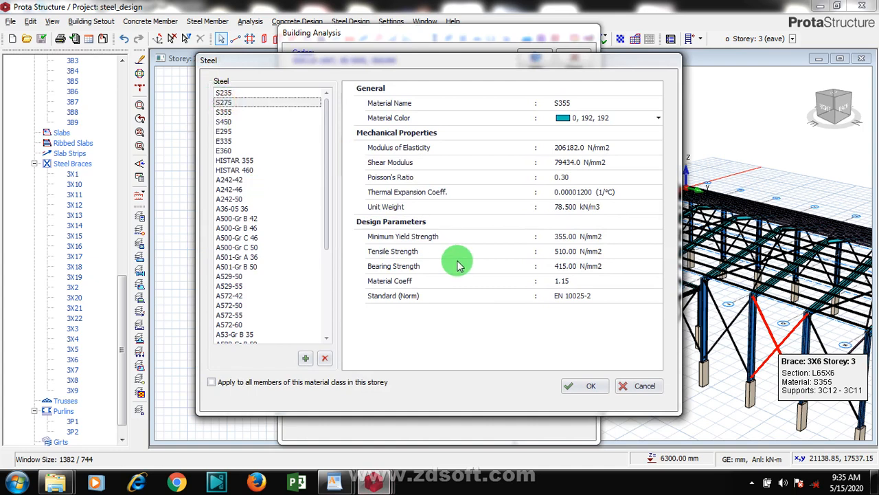
click(582, 388)
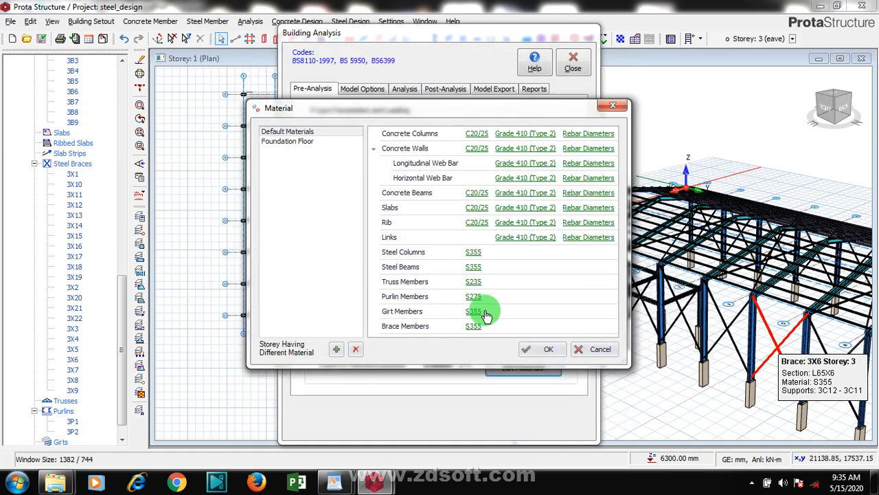
click(445, 310)
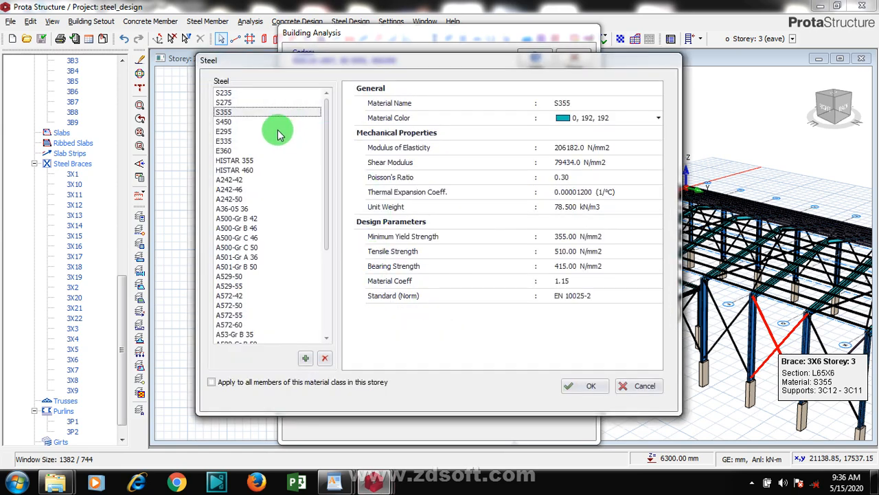
click(224, 102)
click(585, 384)
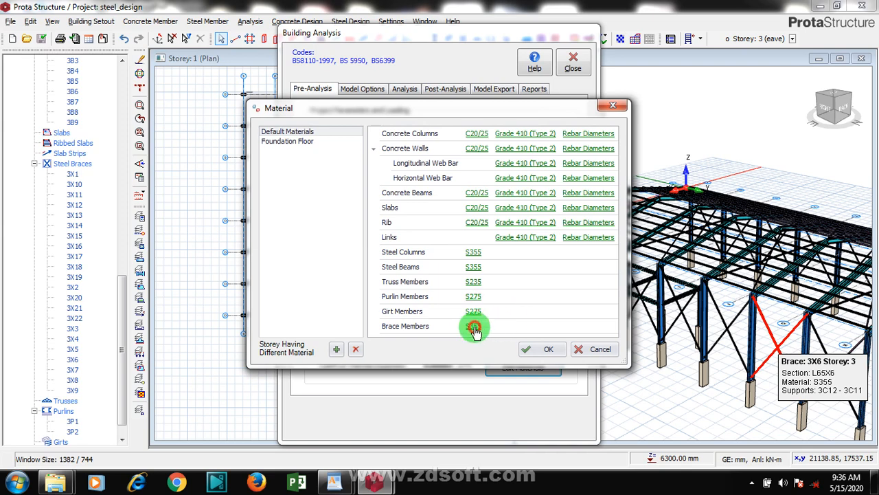
click(392, 266)
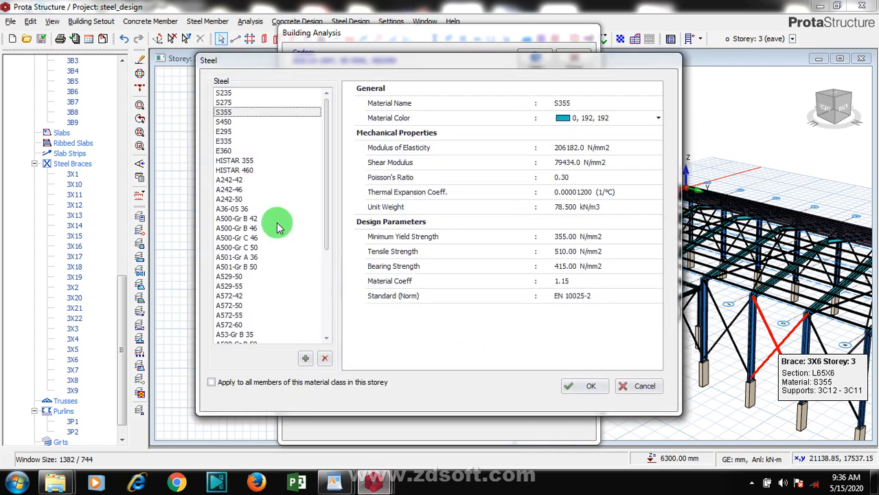
click(226, 102)
click(575, 387)
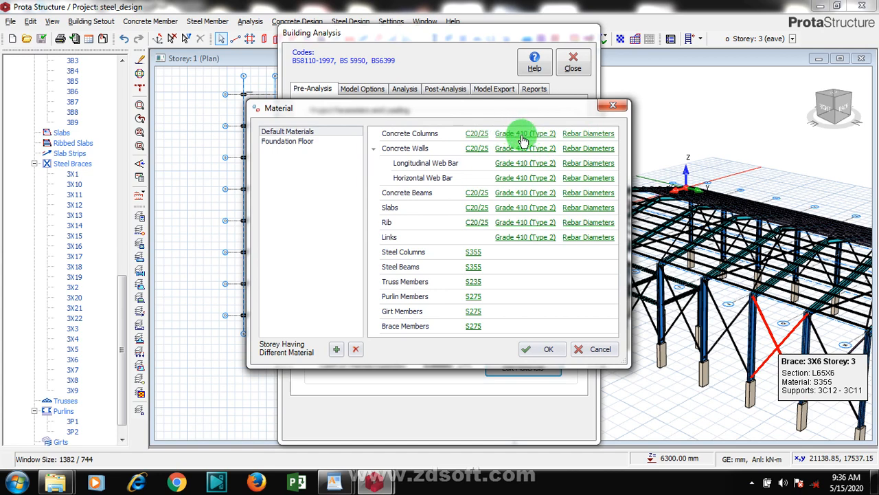
Step: Disable the Y10, Y13, Y16, Y20, Y25 and Y32 bars in the Grade 410 (Type 2) concrete column rebar table
click(581, 136)
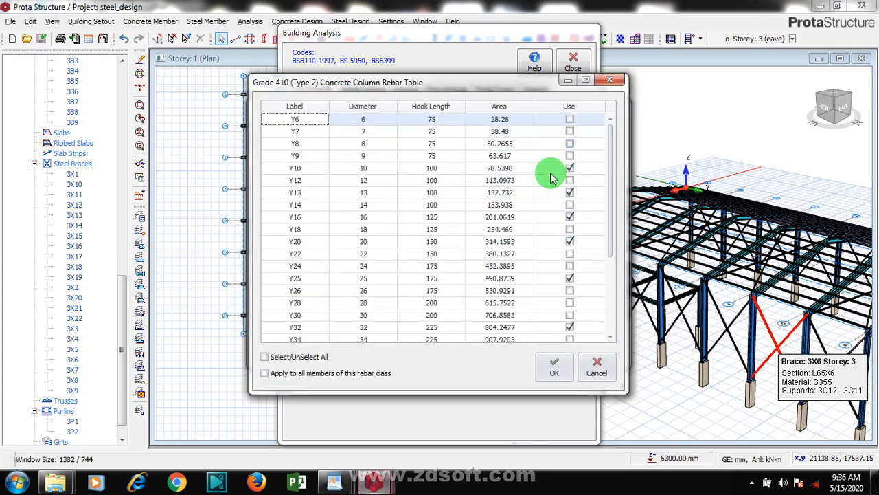
click(570, 168)
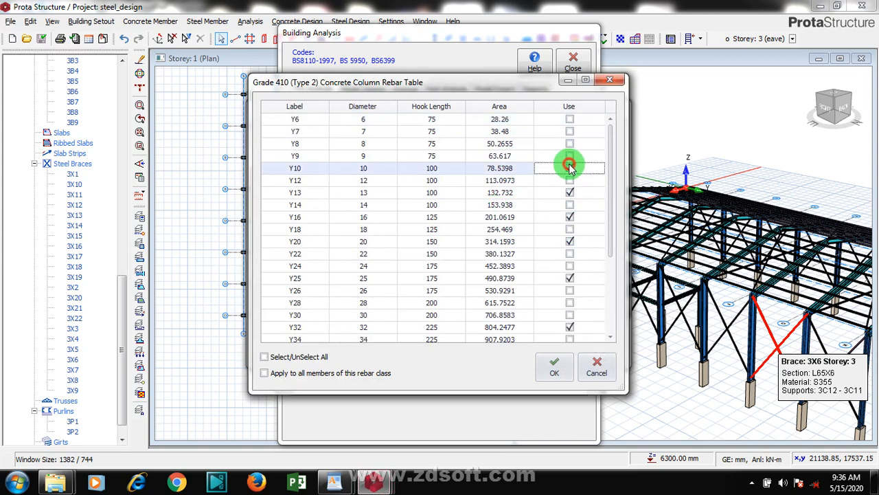
click(569, 193)
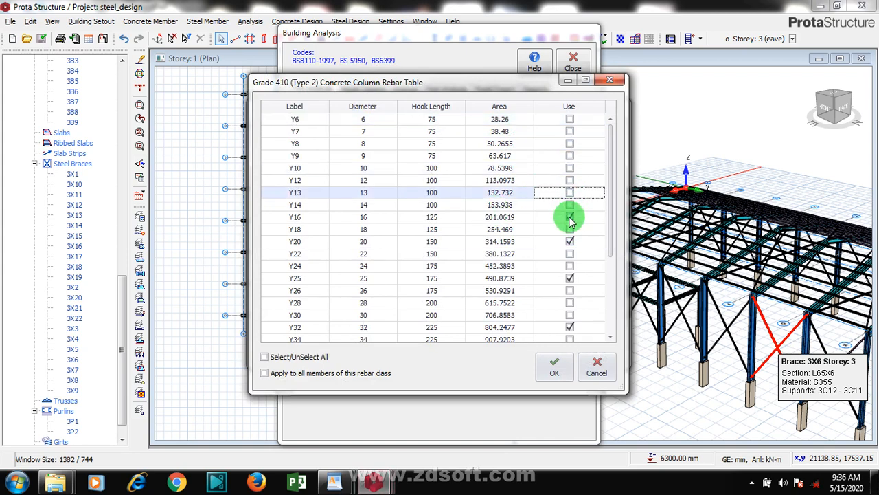
click(569, 217)
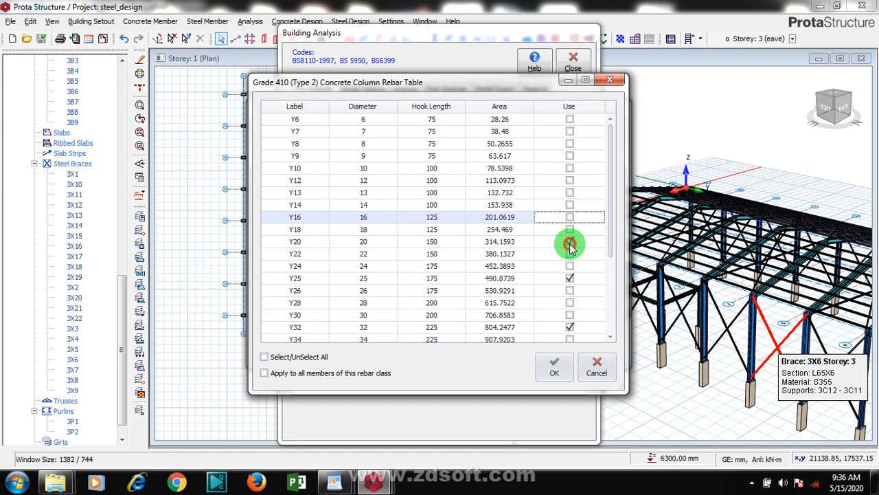
click(569, 242)
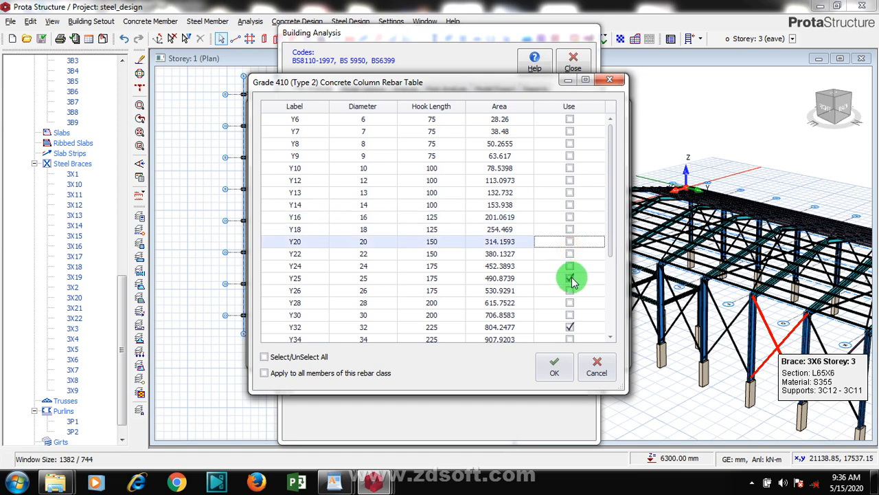
click(570, 278)
click(571, 328)
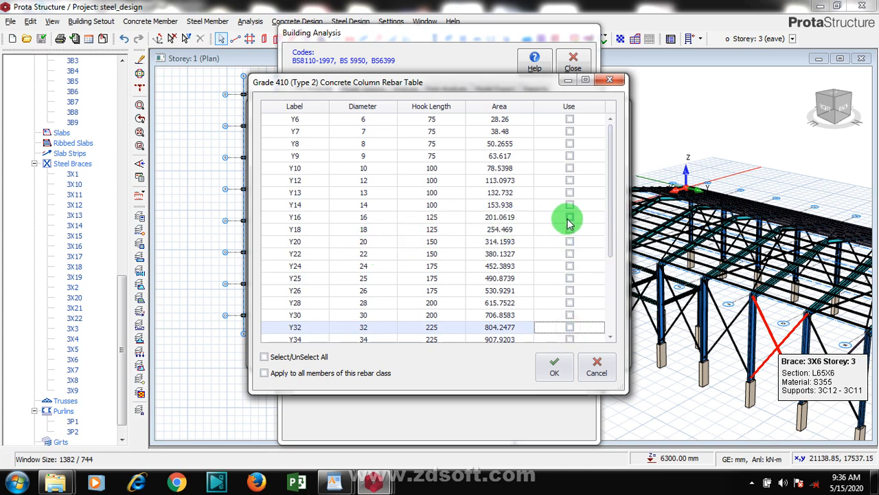
Step: Enable the Y16 and Y20 bars for concrete columns and accept the rebar table and default material settings
click(569, 217)
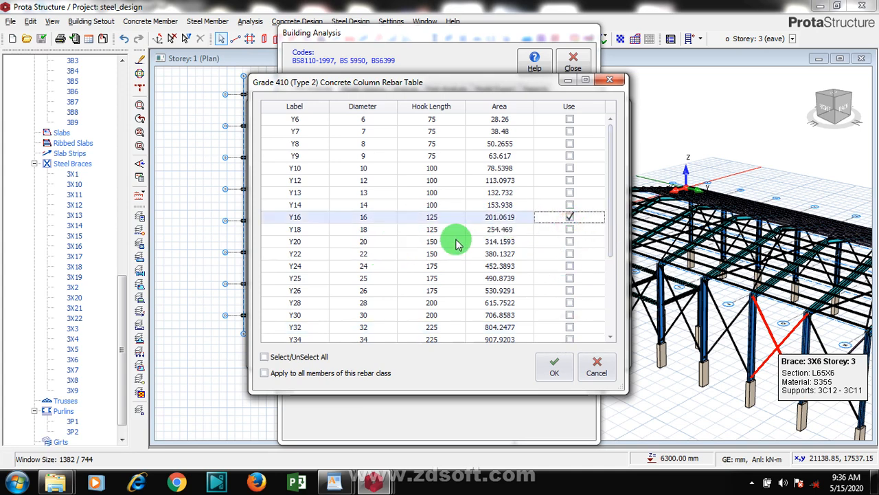
click(569, 241)
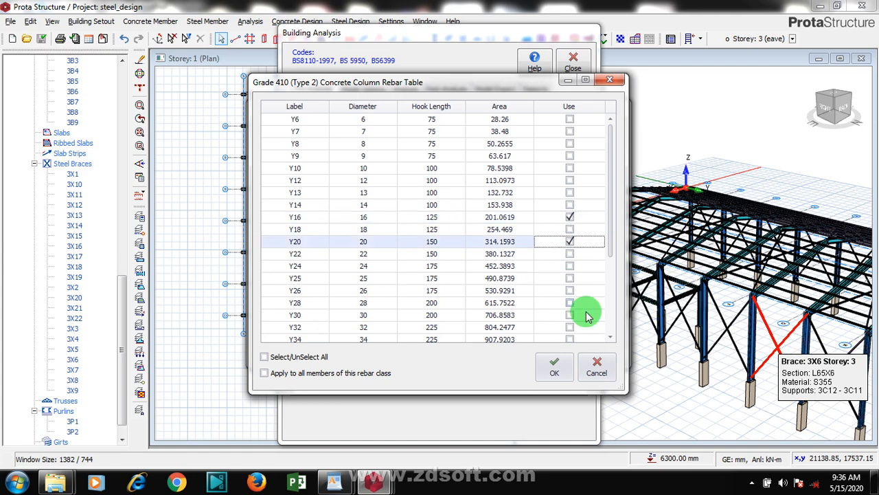
click(558, 372)
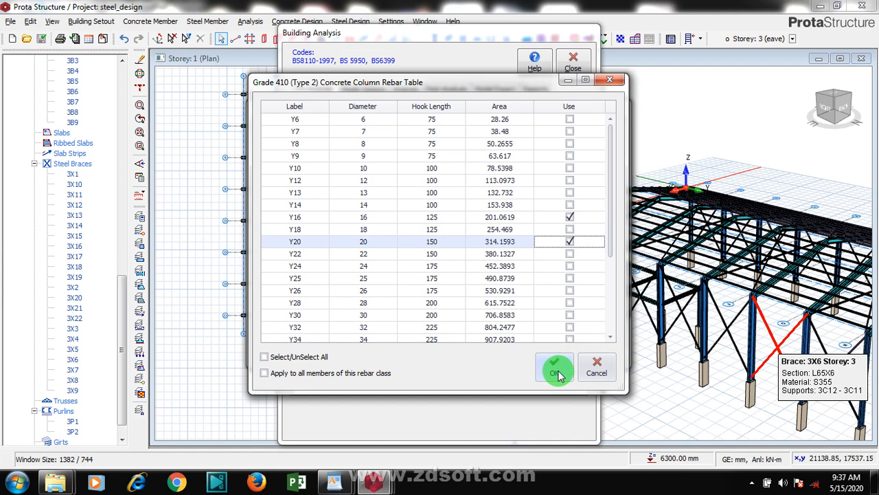
click(559, 372)
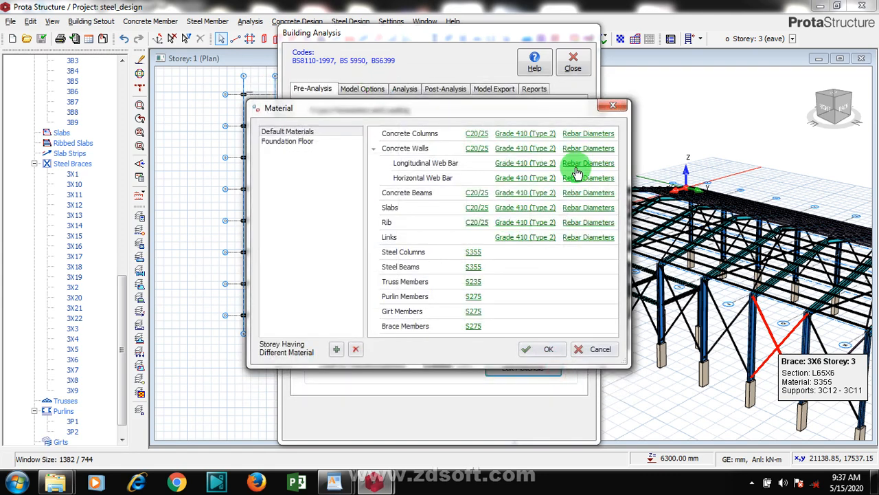
click(542, 349)
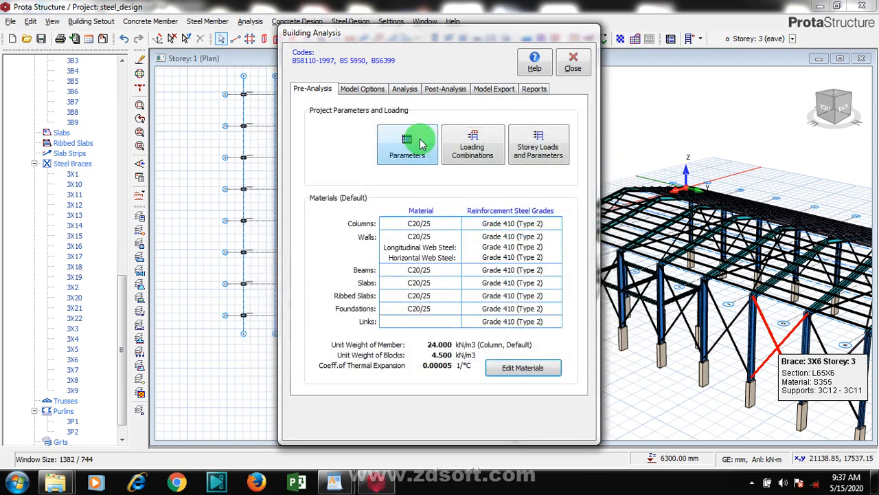
Step: Examine the project parameters for design codes, foundations, lateral loading, lateral drift and the project title fields
click(406, 166)
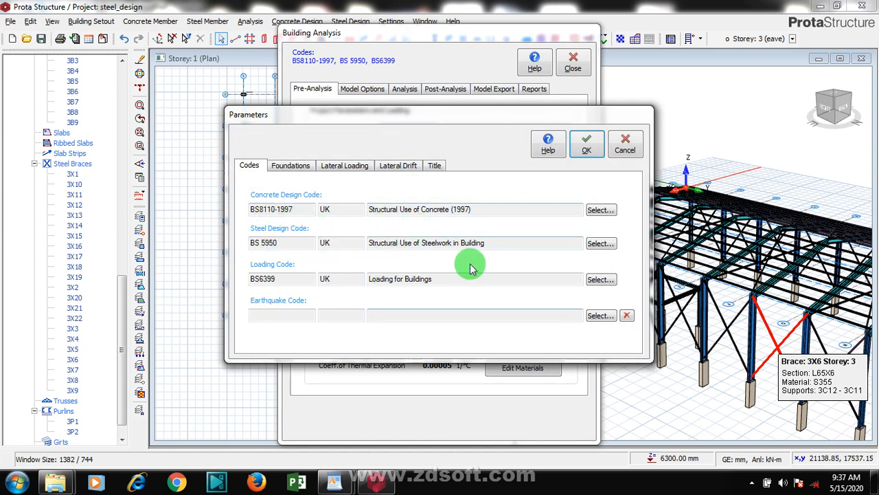
click(289, 167)
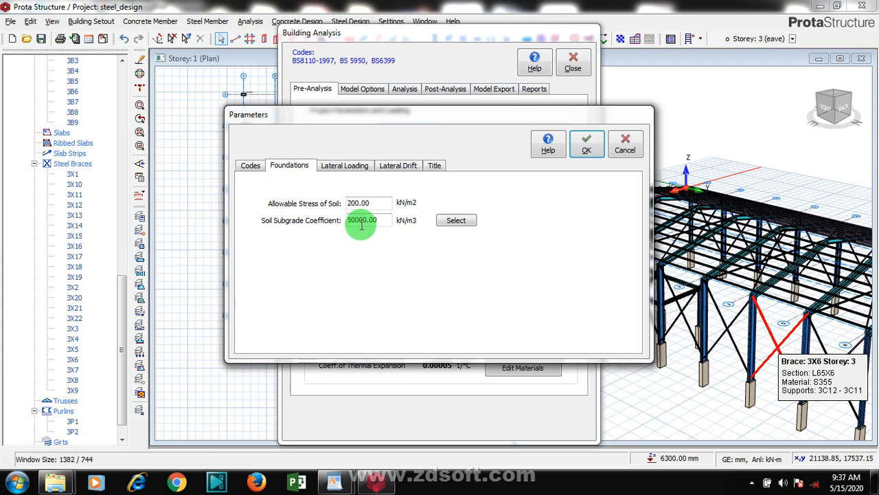
click(347, 172)
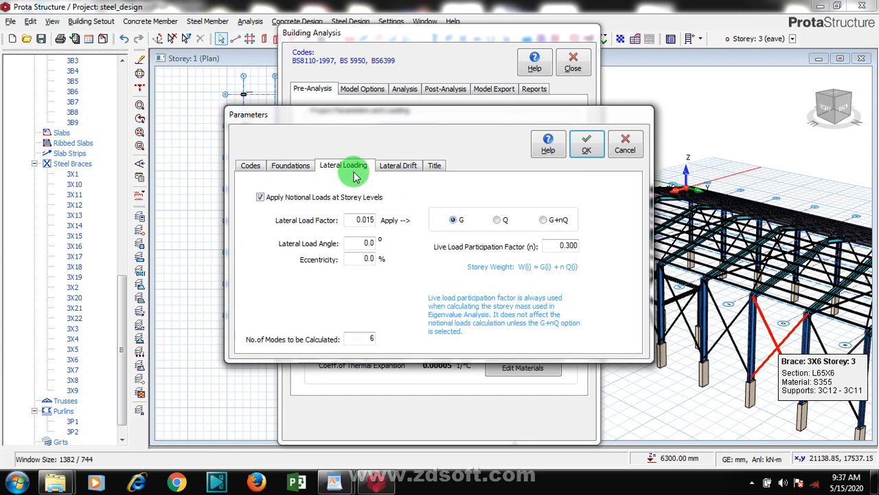
click(302, 167)
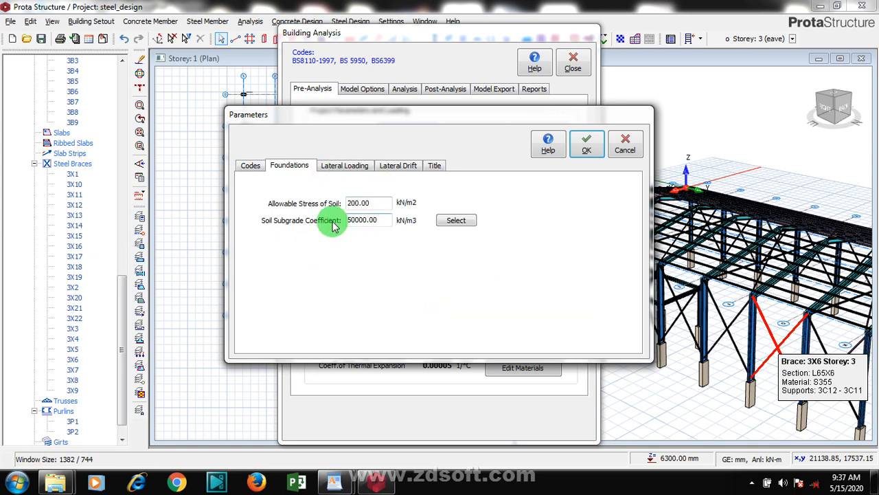
click(344, 169)
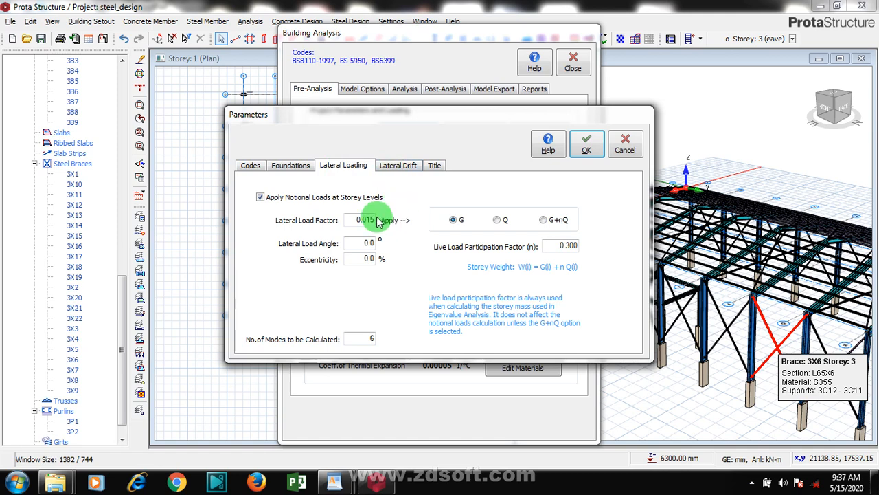
click(402, 169)
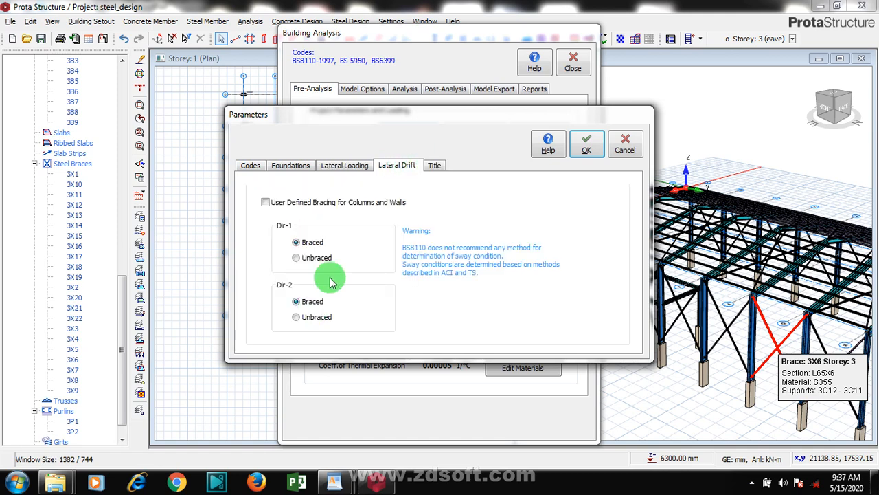
click(434, 167)
click(343, 208)
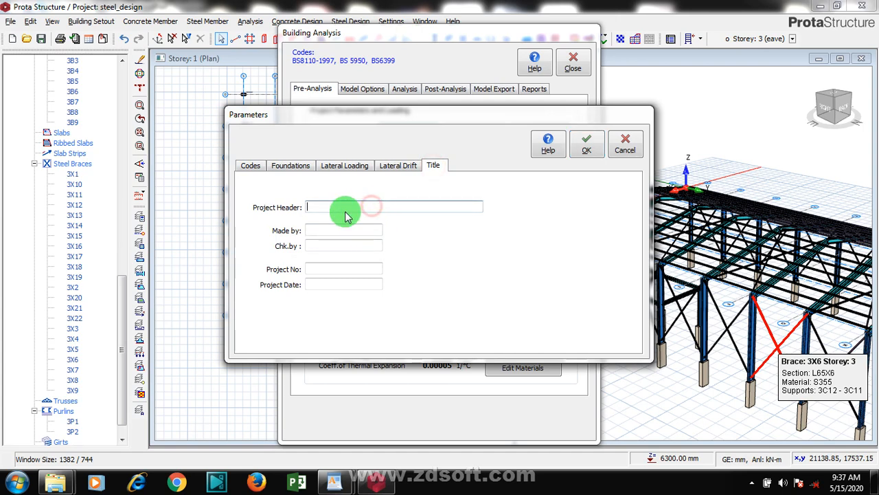
click(337, 246)
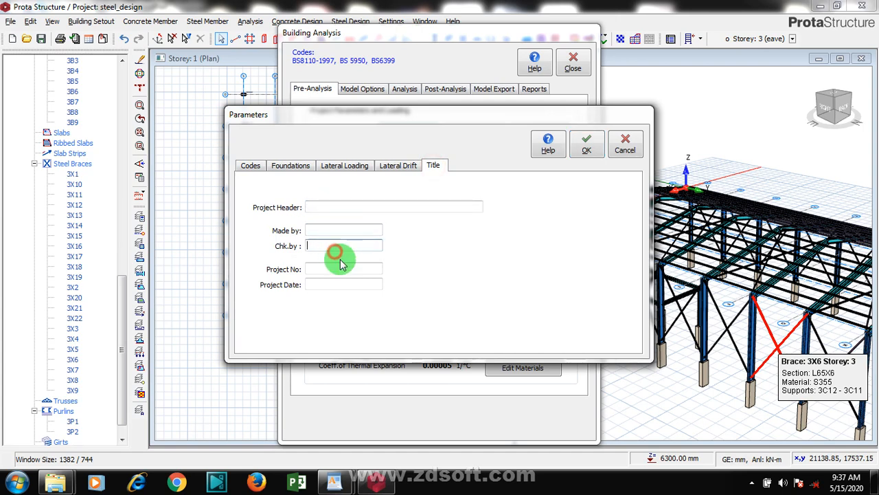
click(351, 230)
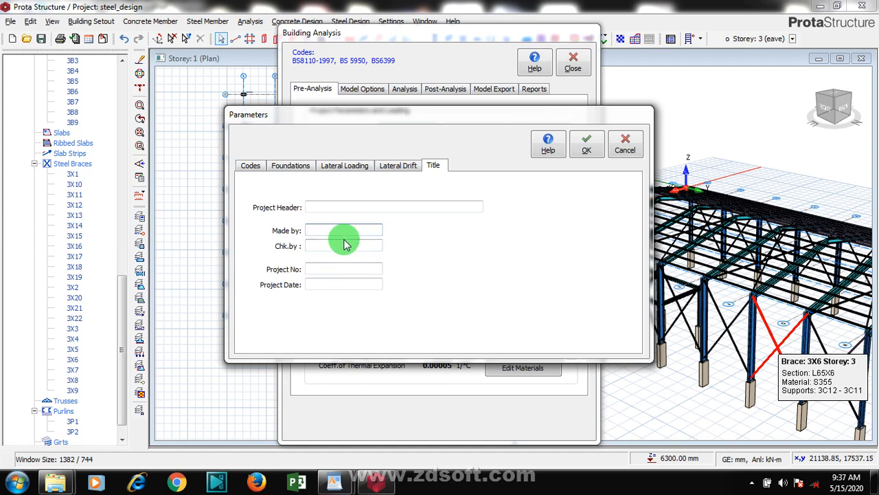
click(332, 245)
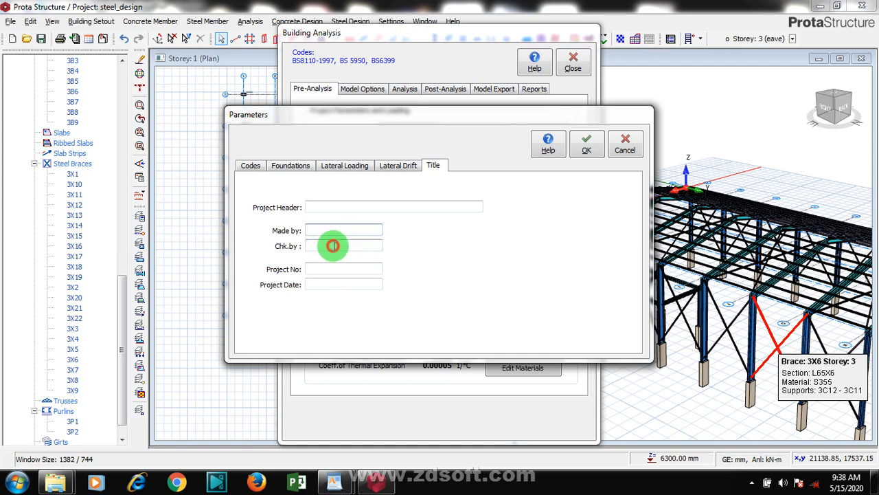
click(337, 285)
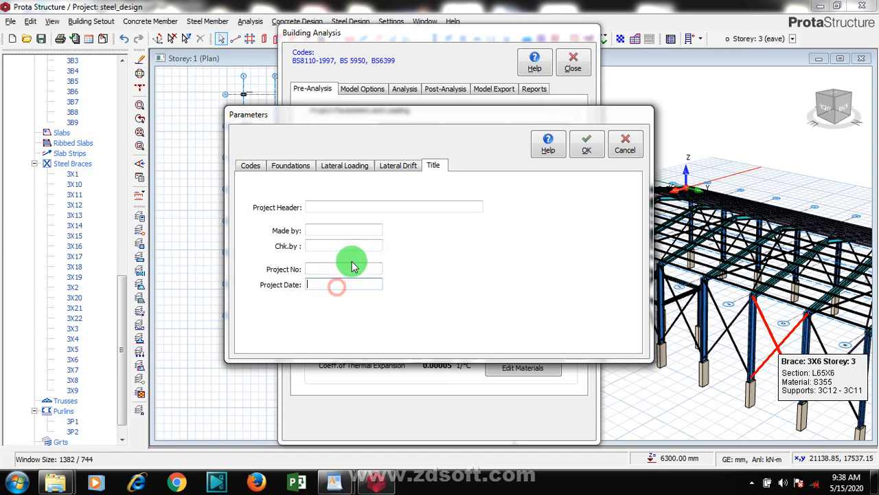
Step: Accept the project parameters and open the horizontal load combination options of the automatic loading generator
click(587, 152)
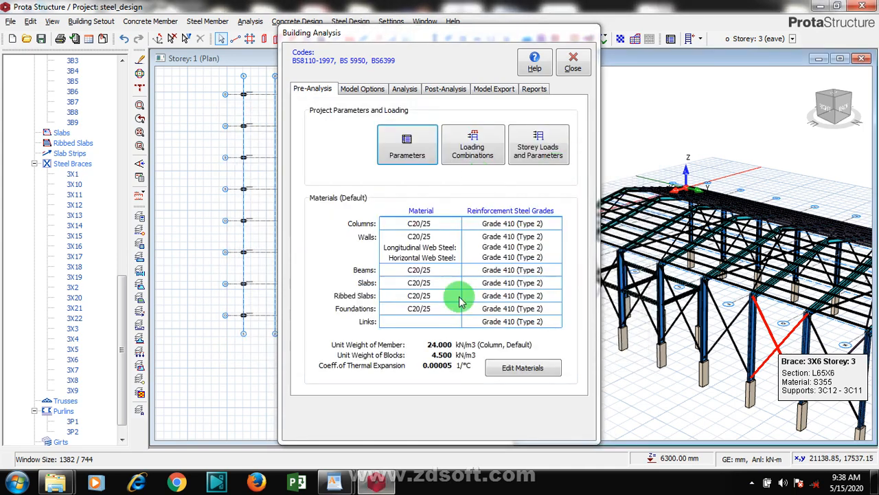
click(475, 168)
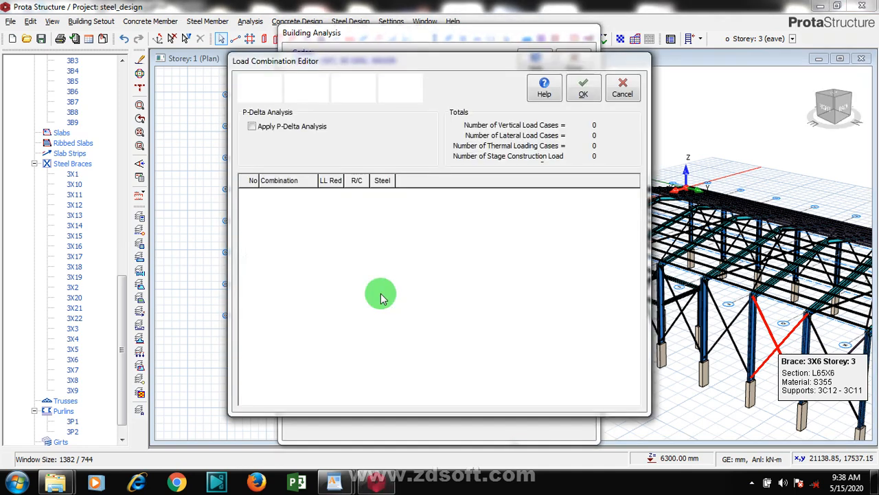
click(353, 89)
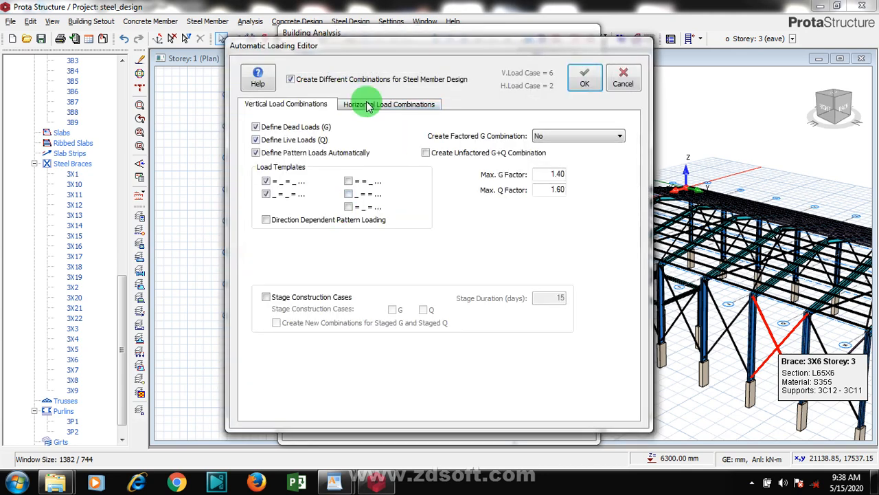
click(376, 106)
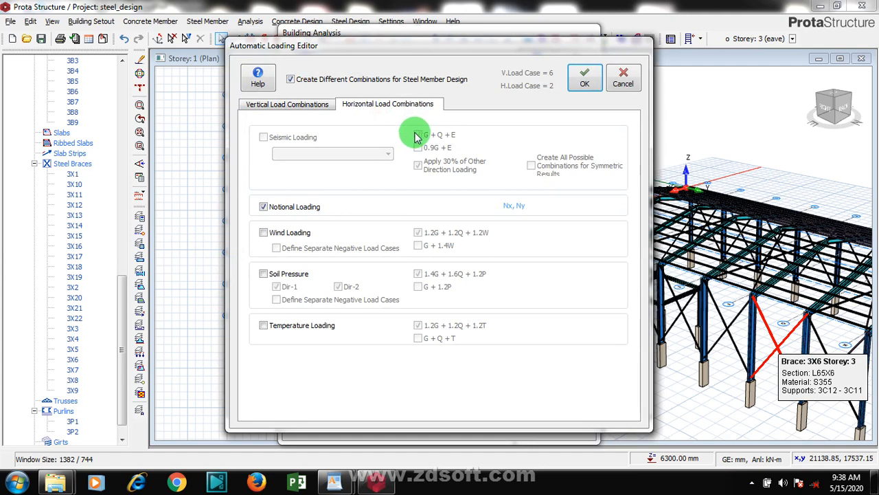
Step: Try wind loading in place of notional loading, and restore the original horizontal load selection
click(263, 233)
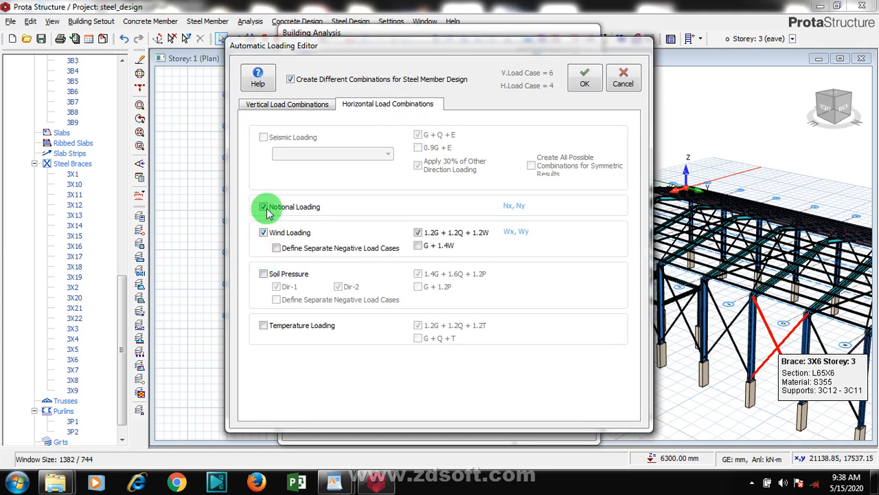
click(264, 208)
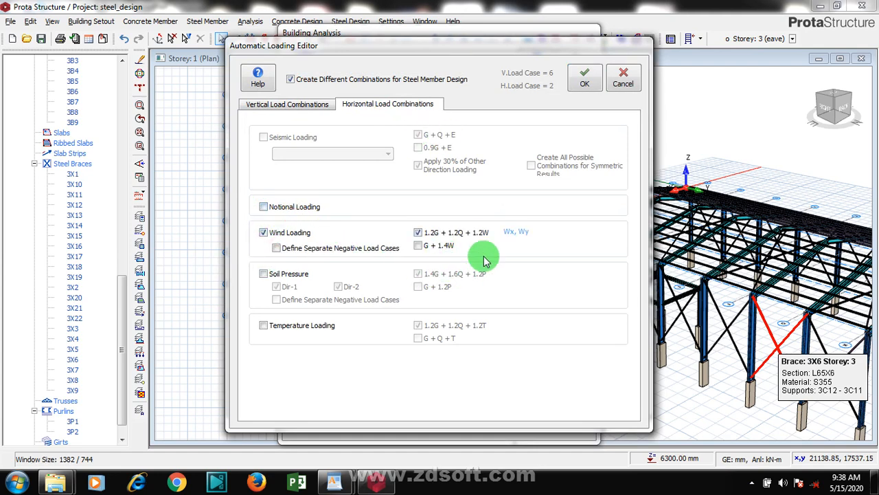
click(264, 214)
click(262, 231)
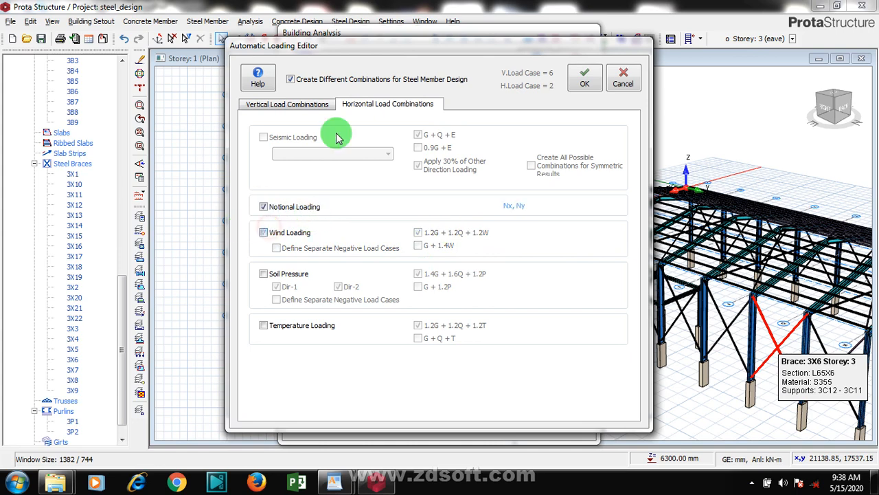
Step: Generate the load combinations with notional loading, review the load cases and accept the combination table
click(587, 77)
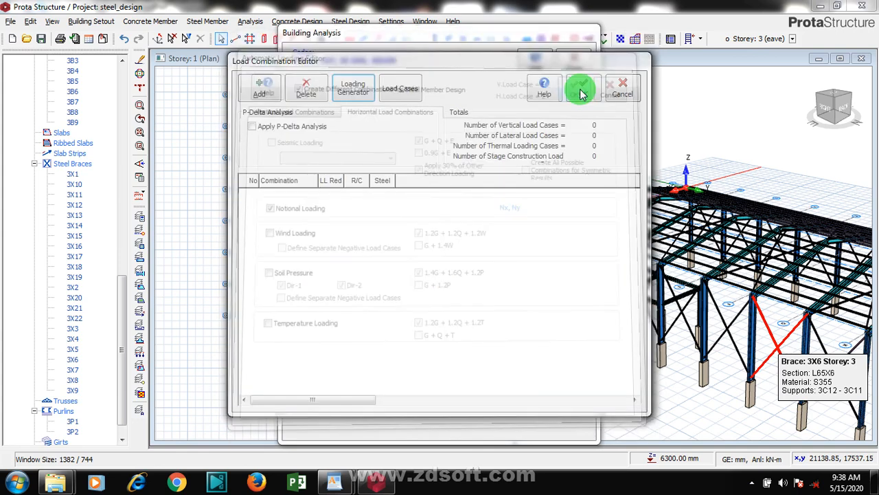
click(411, 95)
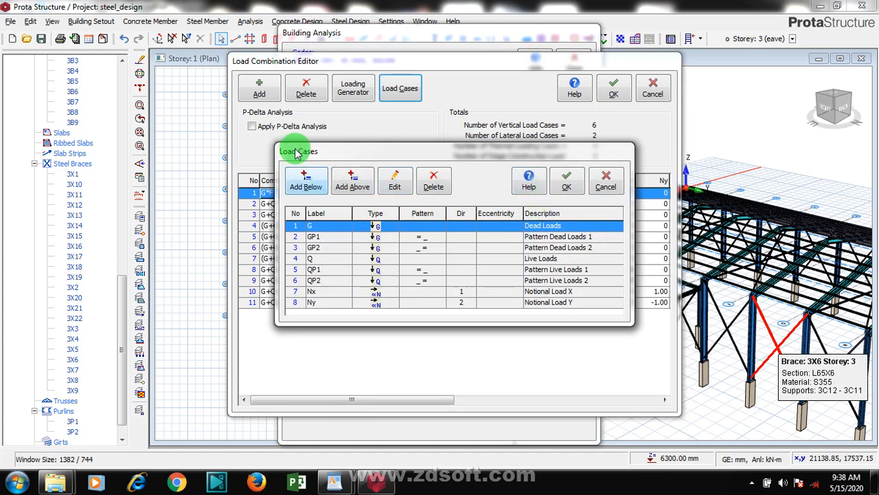
click(572, 184)
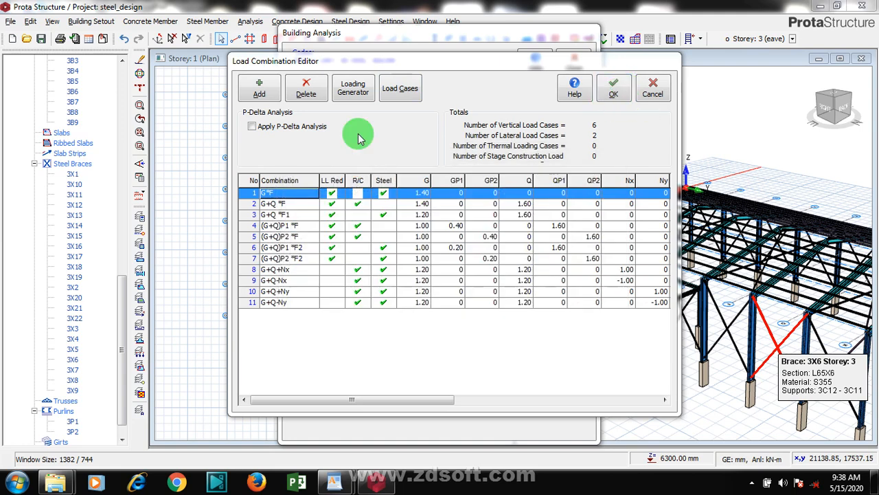
click(614, 89)
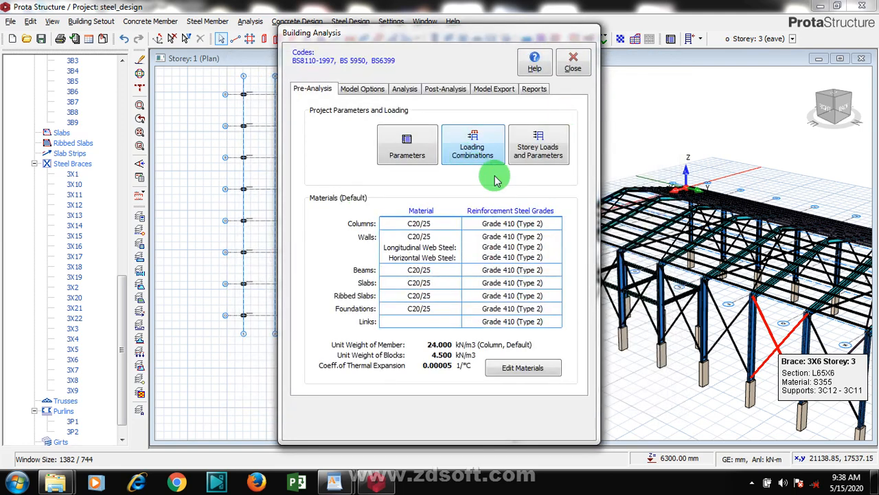
Step: Review the storey parameters and loads, and look at the model options of the building analysis
click(553, 158)
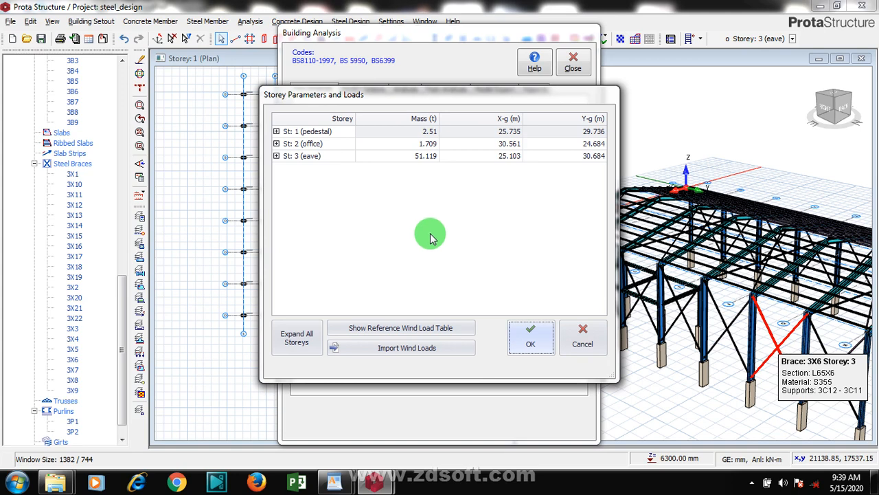
click(544, 349)
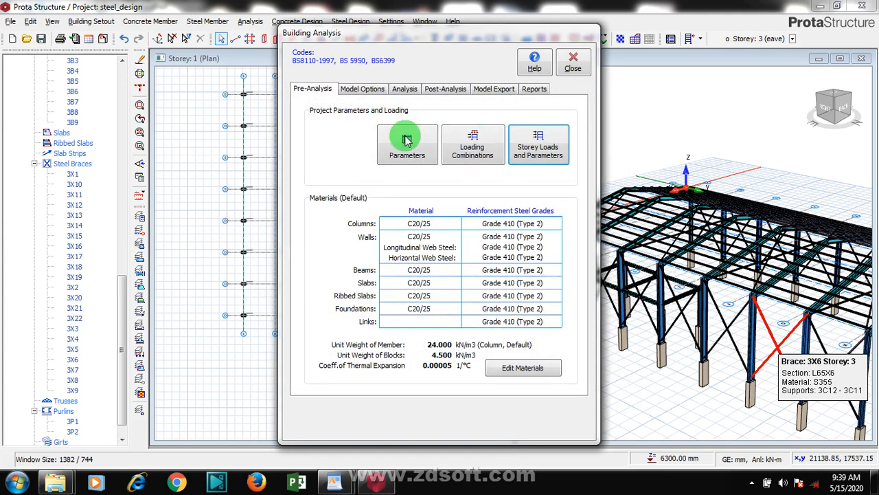
click(375, 92)
Step: Run the building analysis with column/wall and beam reinforcement design, steel member design check, and bar re-selection for columns and beams
click(404, 93)
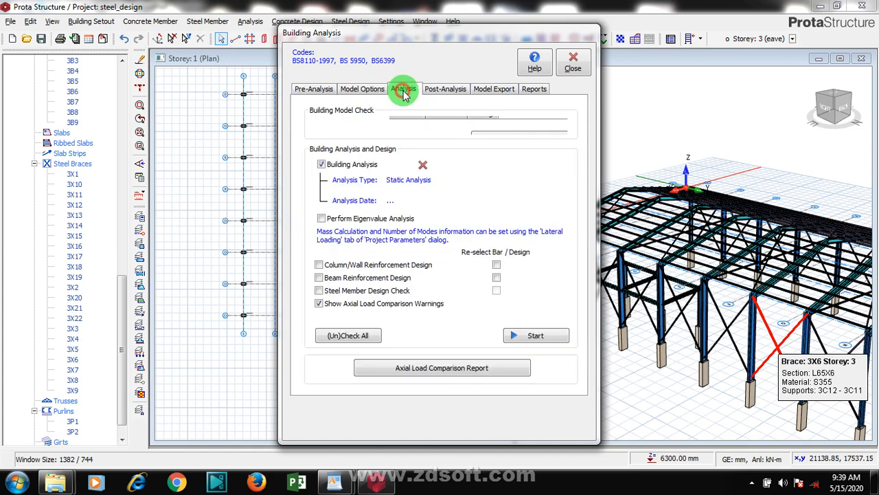
click(323, 291)
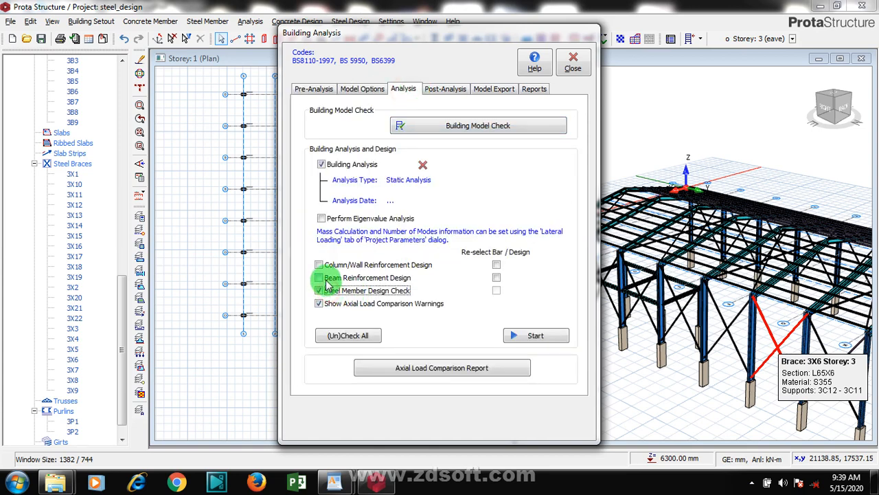
click(320, 278)
click(321, 265)
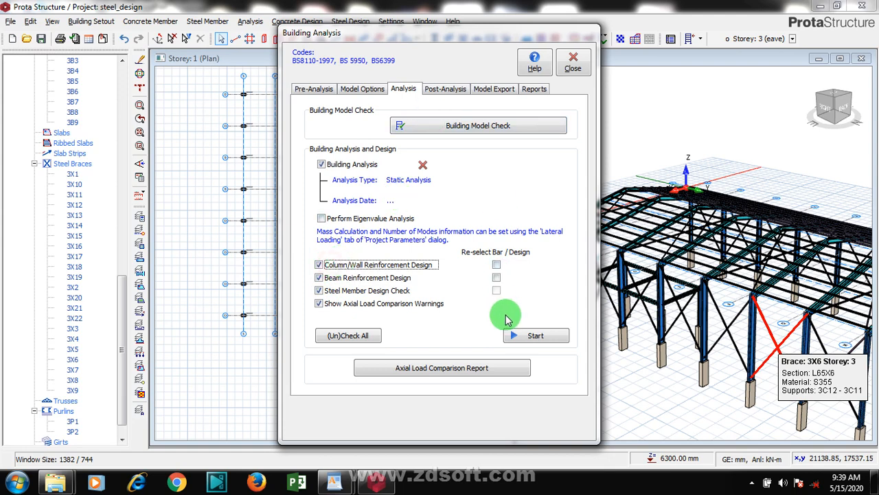
click(496, 278)
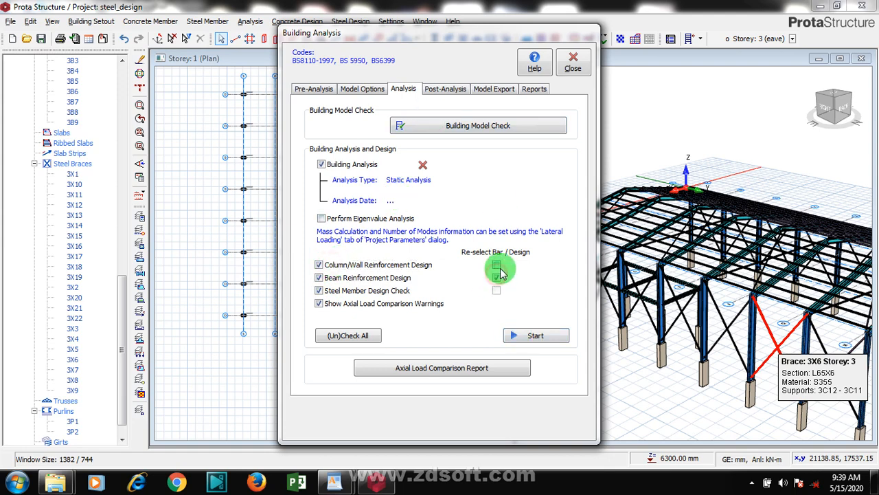
click(496, 264)
click(528, 335)
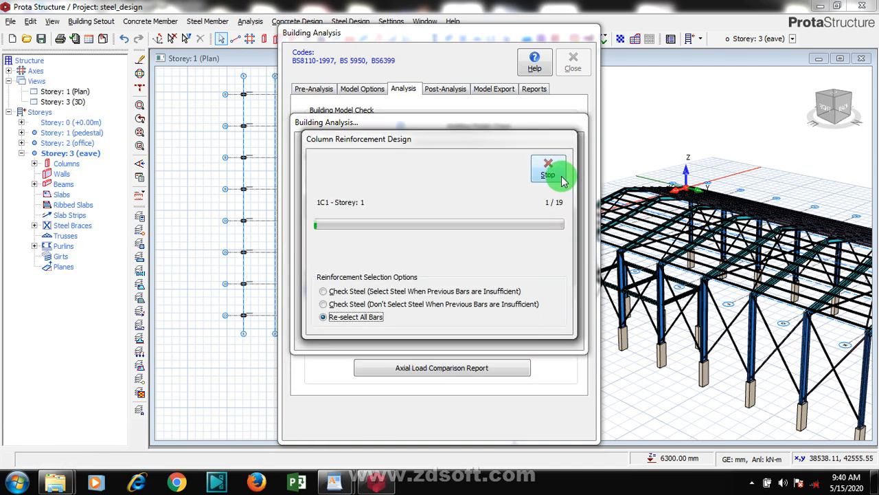
Step: Dismiss the finished building analysis log and return to the ProtaStructure analysis settings
click(751, 483)
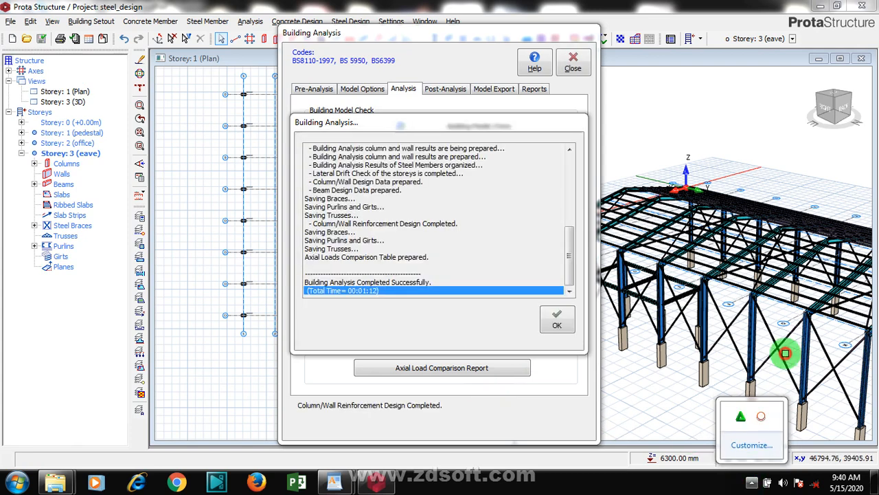
click(785, 353)
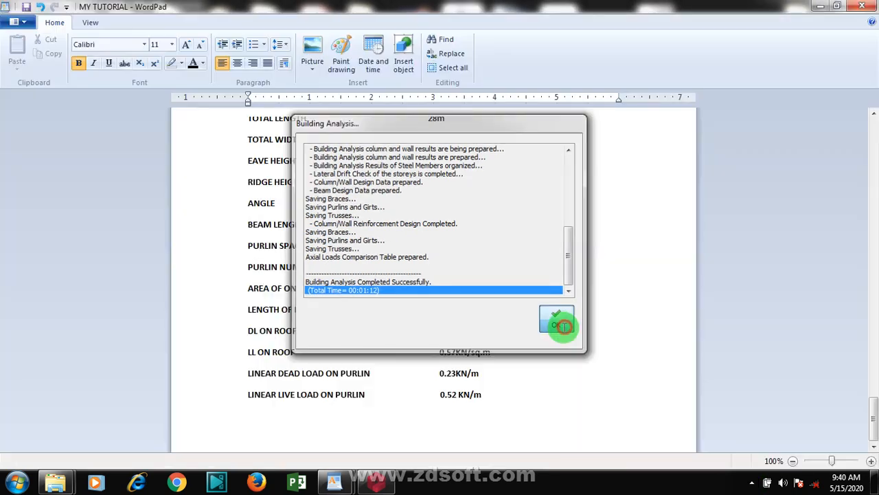
click(553, 325)
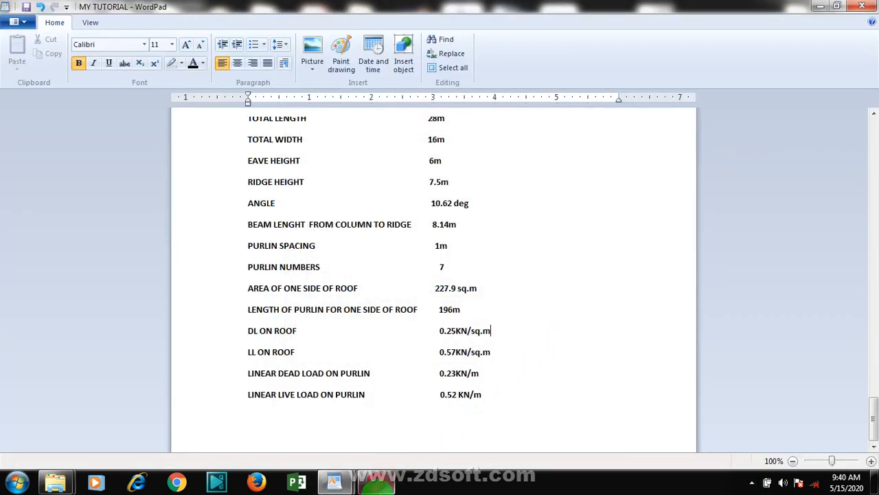
click(376, 483)
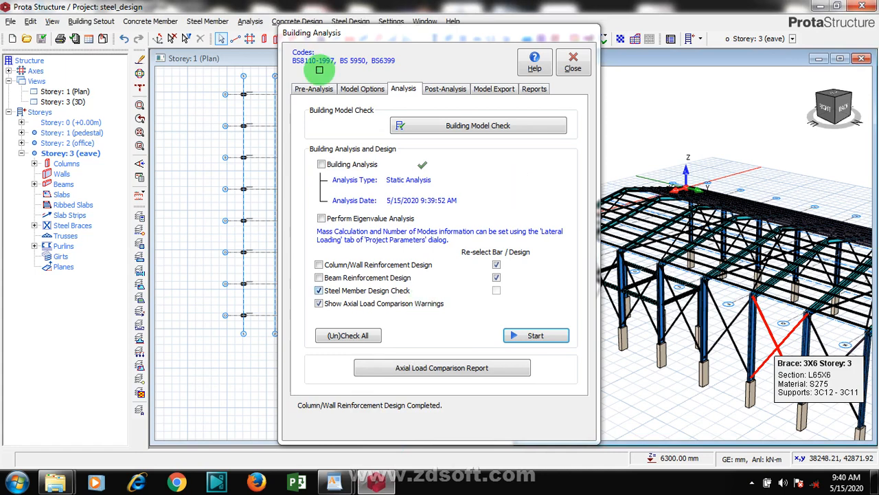
Step: Look through the post-analysis, model export and report options, and close the building analysis
click(445, 89)
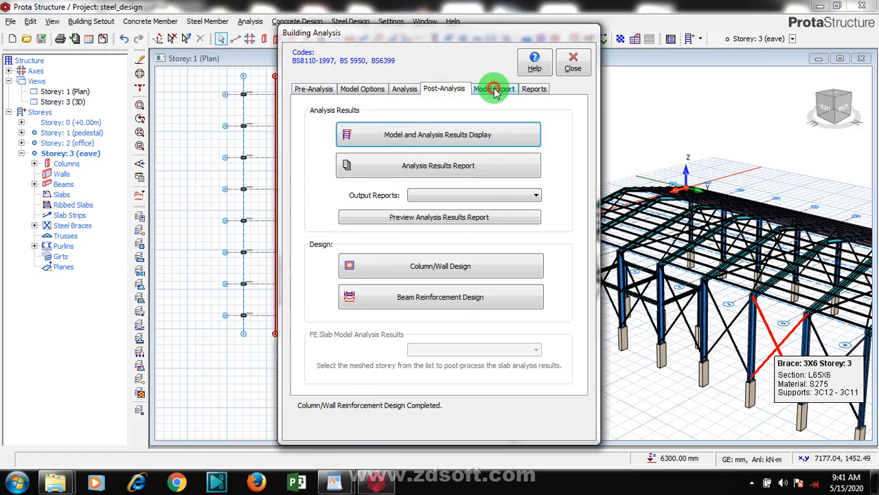
click(493, 90)
click(534, 88)
click(572, 64)
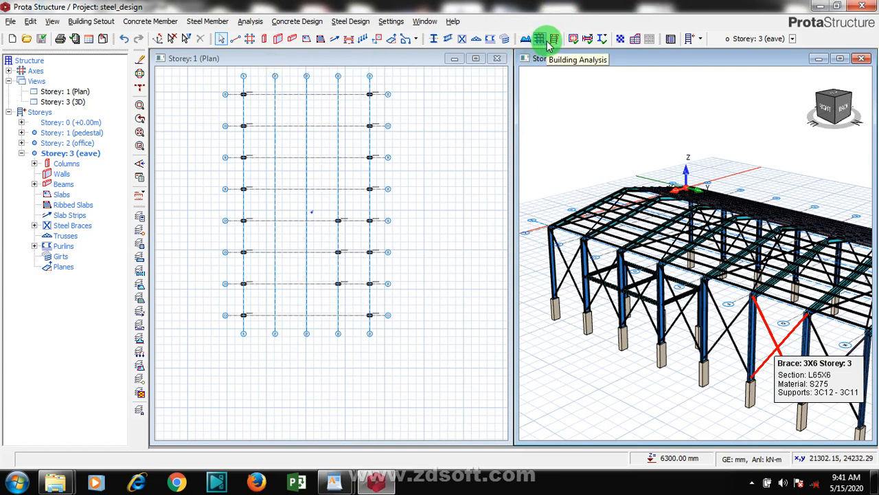
Step: Run the steel column design, review the design status of the columns and close the results
click(406, 38)
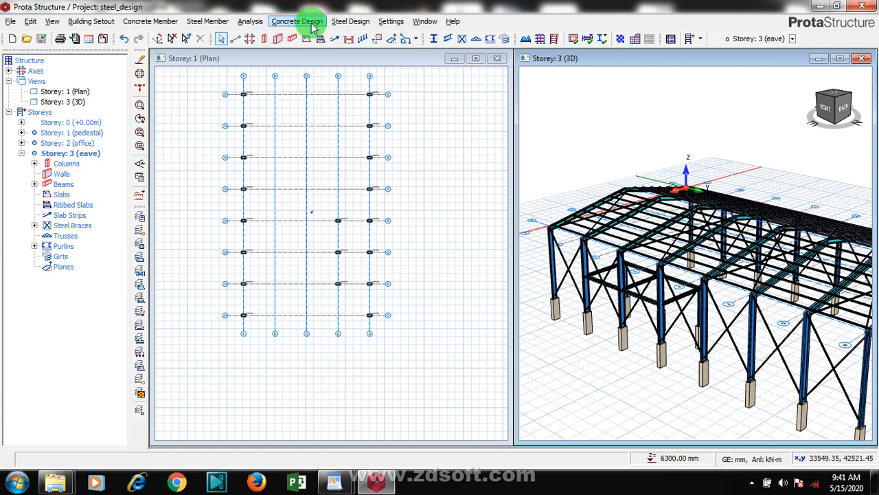
click(347, 22)
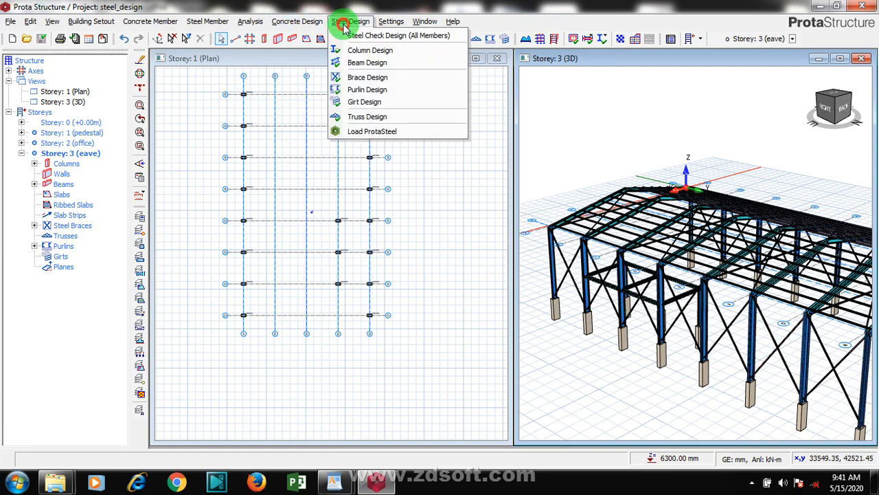
click(387, 52)
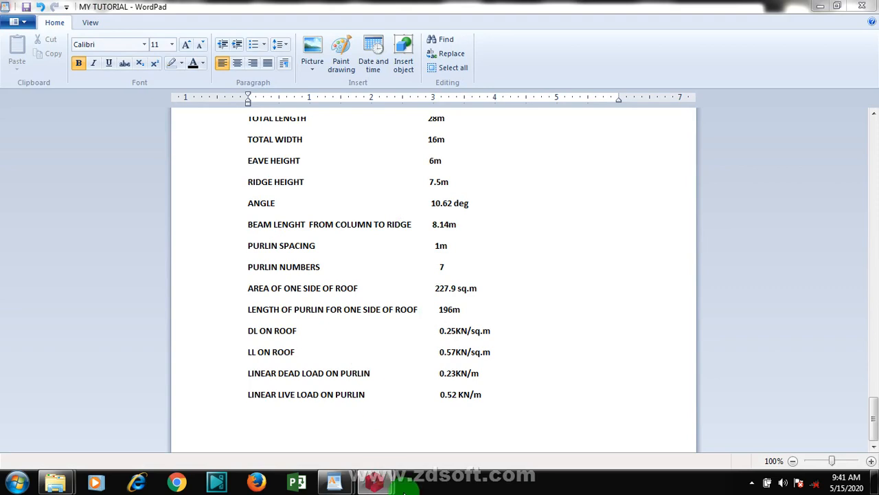
mouse_move(383, 486)
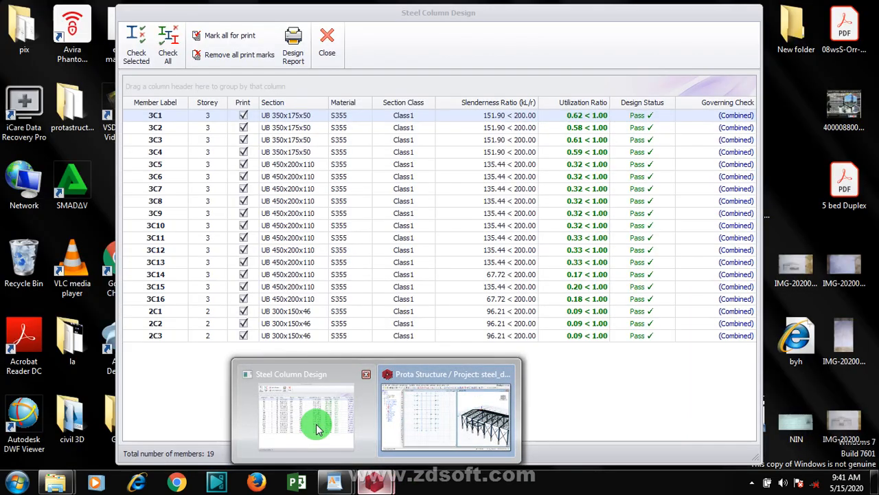
click(318, 430)
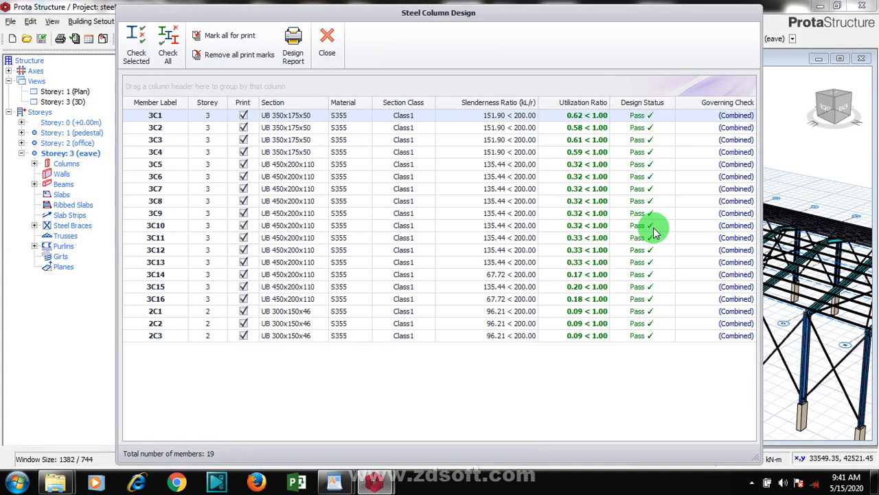
click(328, 44)
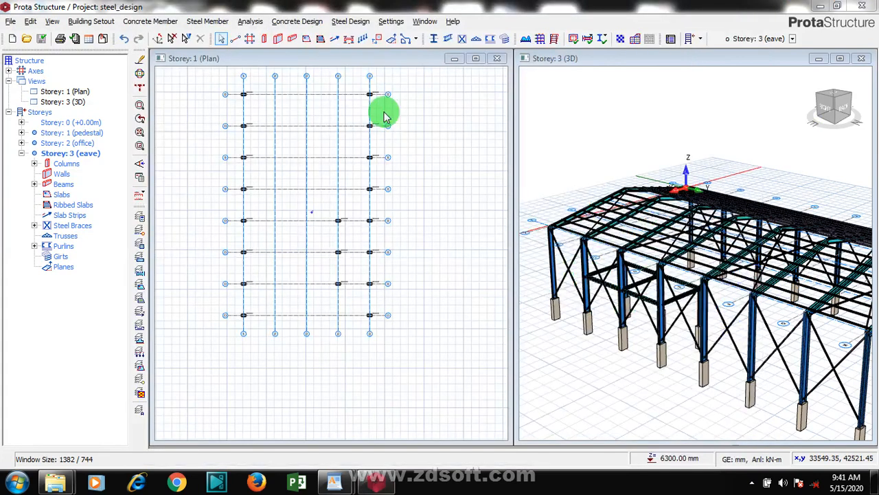
Step: Run the steel beam design and bring its results table to the front for review
click(344, 27)
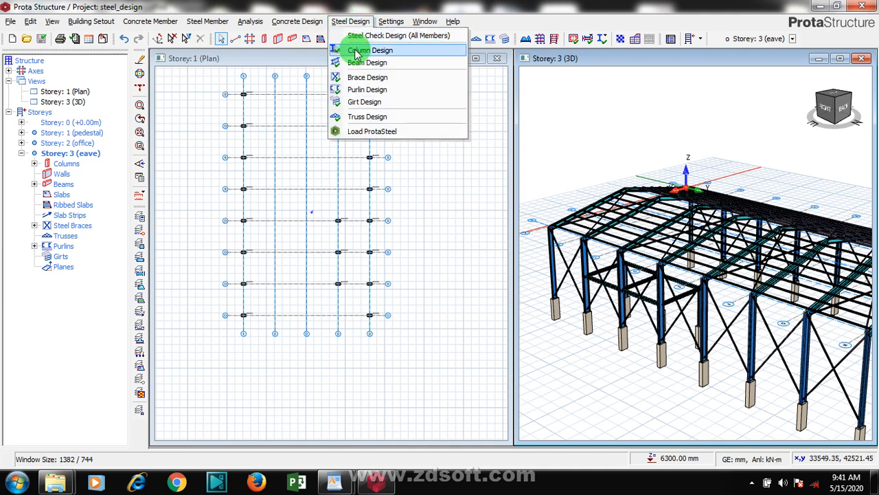
click(396, 97)
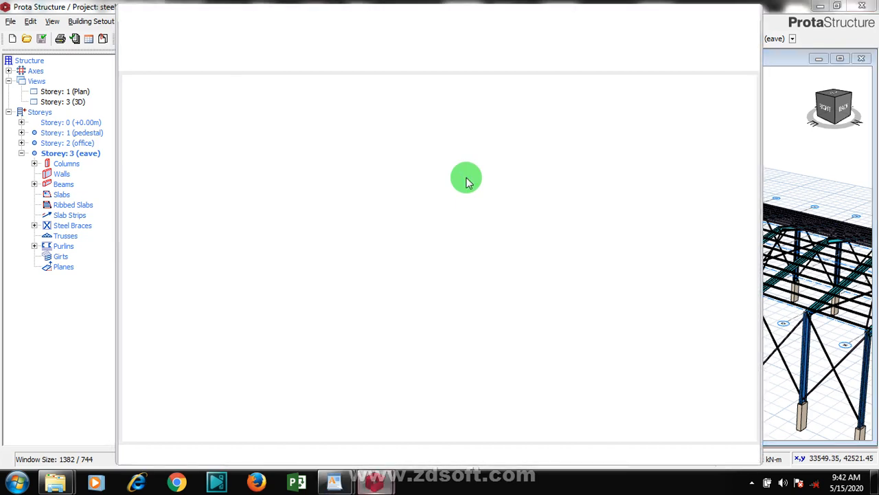
key(alt+Tab)
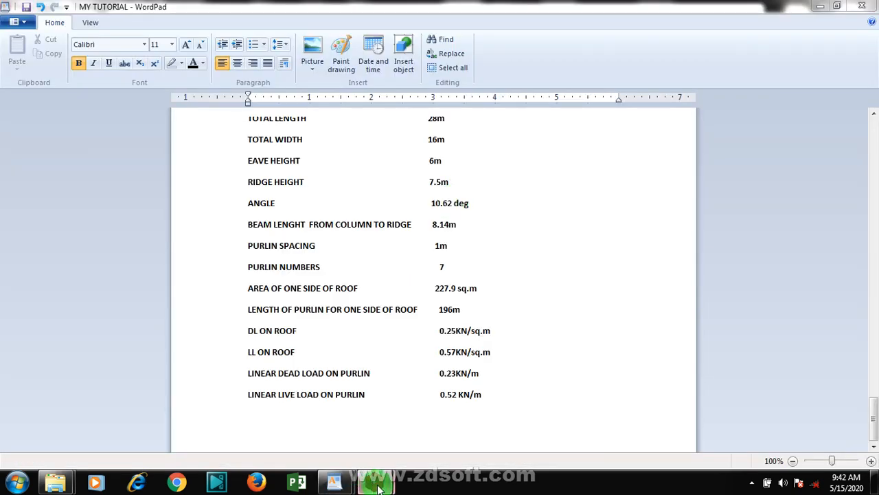
mouse_move(374, 482)
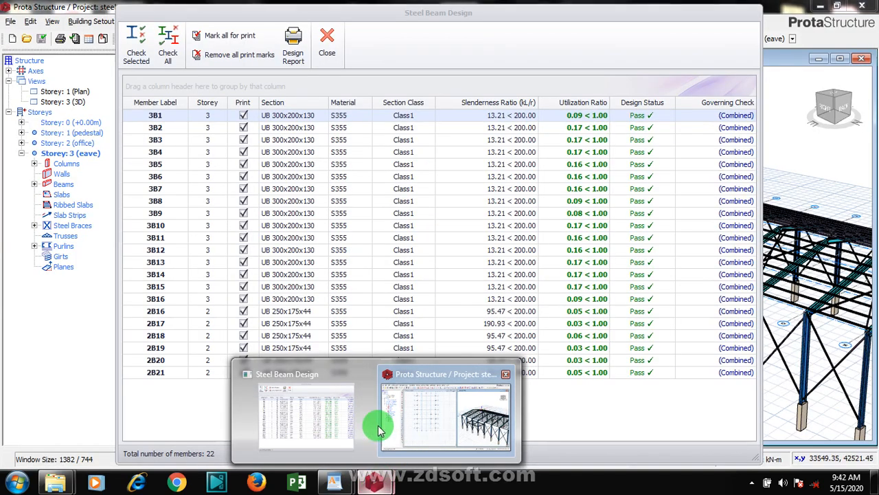
click(326, 420)
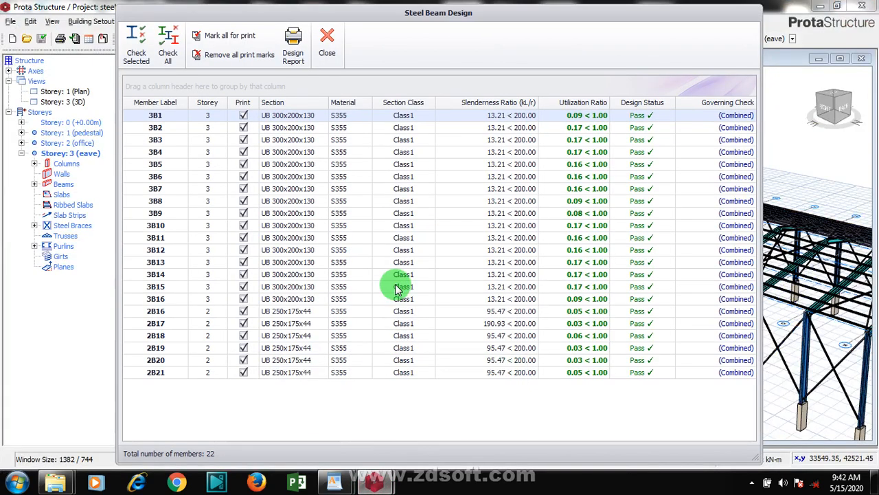
Step: Close the steel beam design results and examine the whole braced frame in the 3D view
click(327, 43)
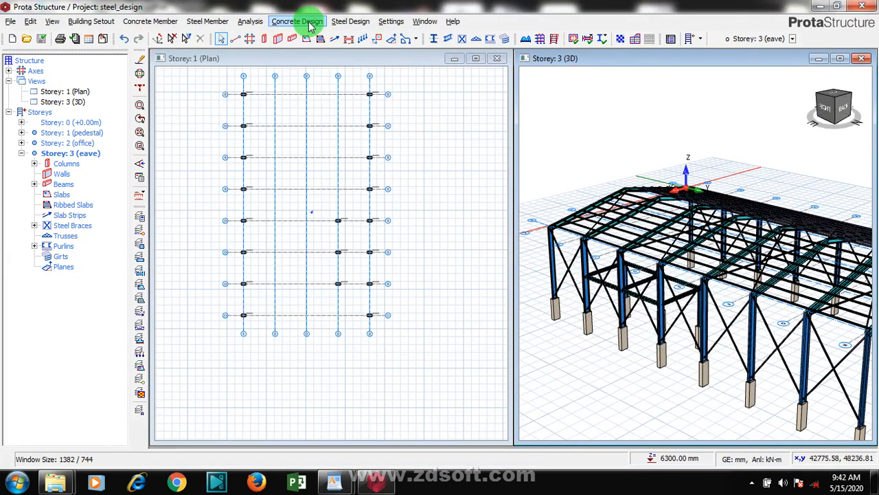
click(354, 22)
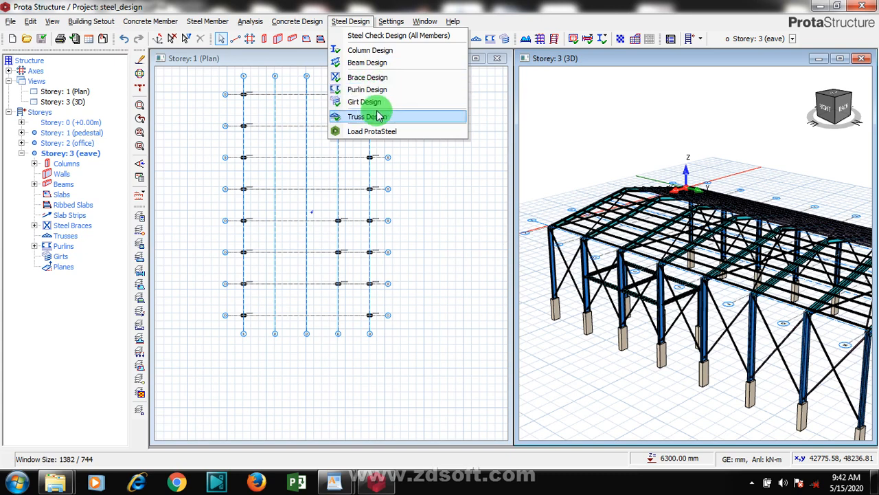
click(447, 172)
click(612, 130)
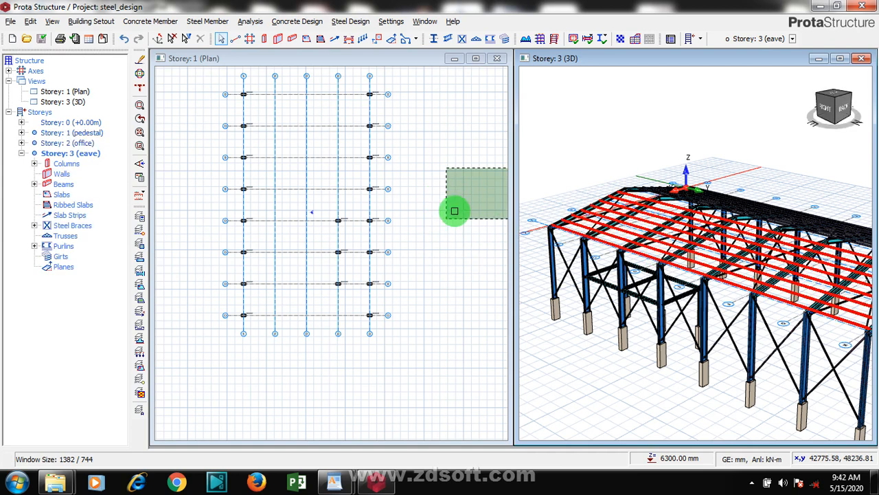
scroll(634, 152, down, 1)
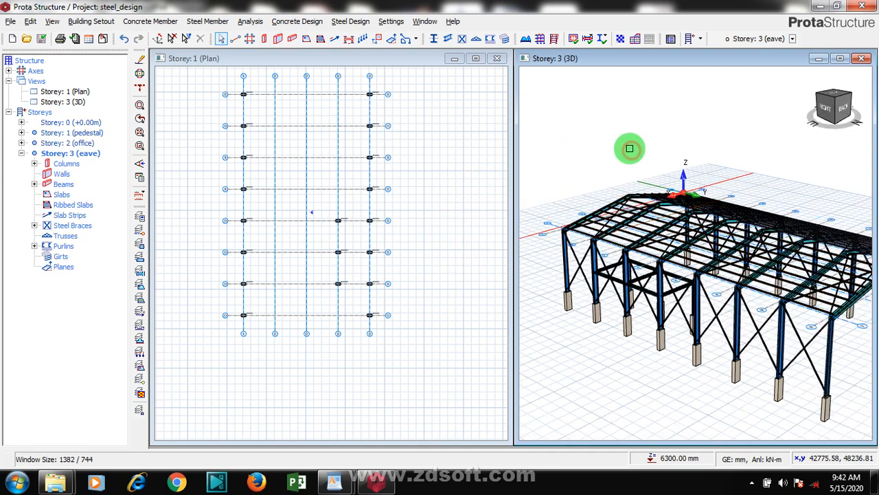
scroll(574, 261, down, 1)
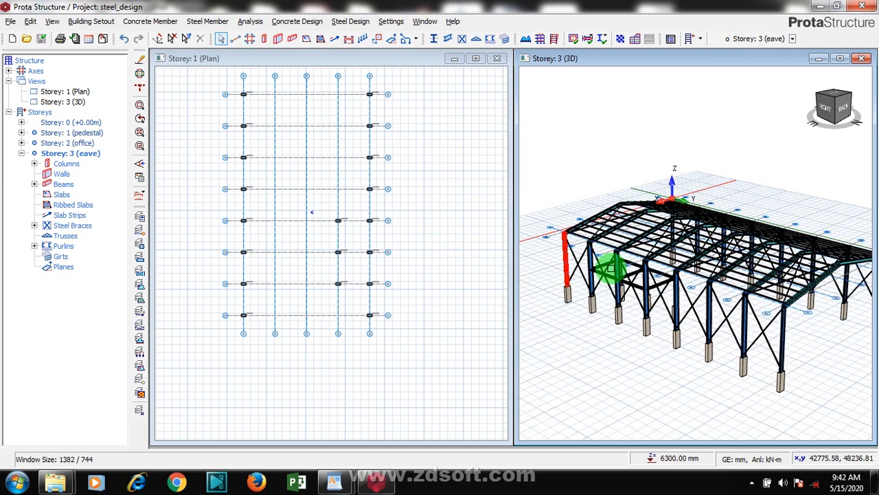
scroll(618, 265, down, 1)
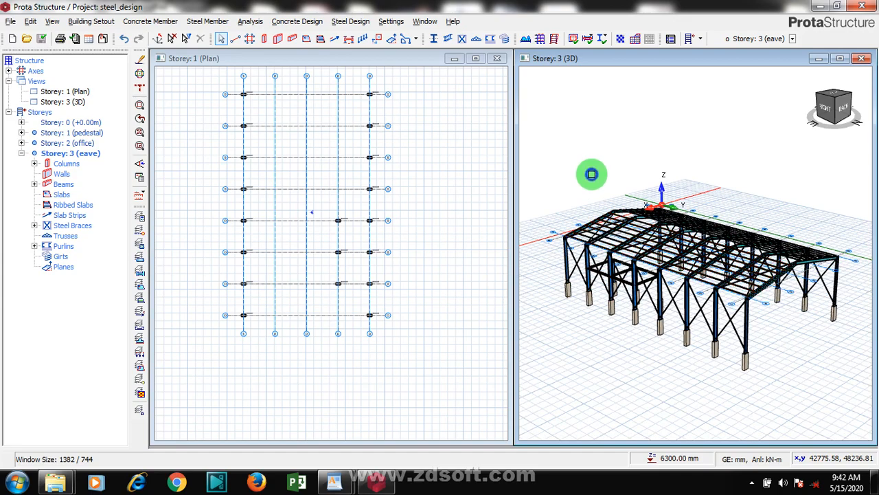
middle_drag(598, 180, 754, 239)
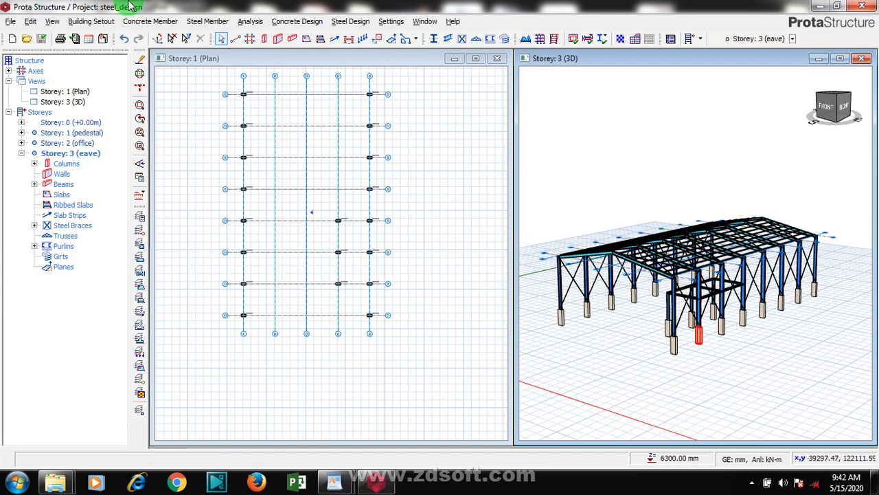
Step: Load the designed steel model into ProtaSteel for detailing and bring its loading window to the front
click(339, 22)
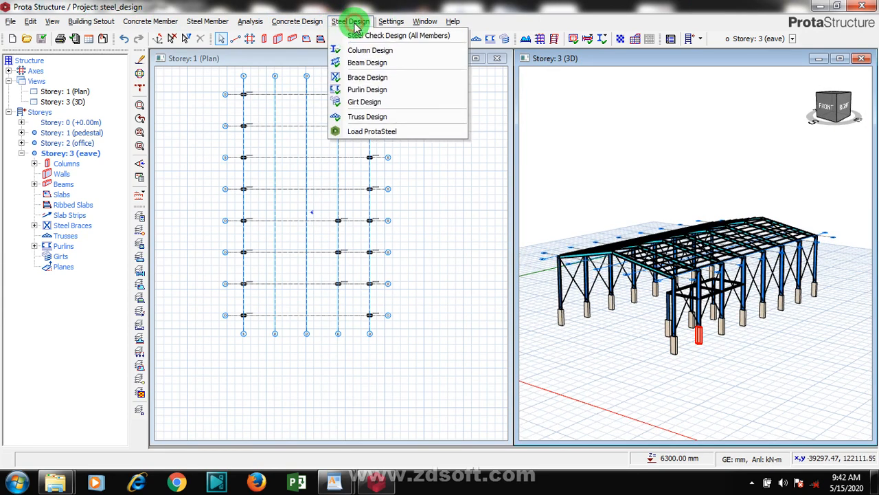
click(376, 132)
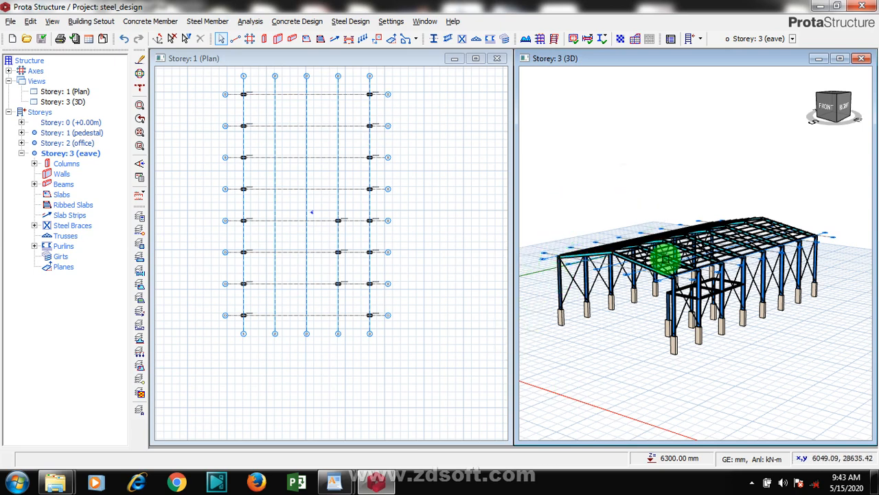
scroll(681, 216, down, 2)
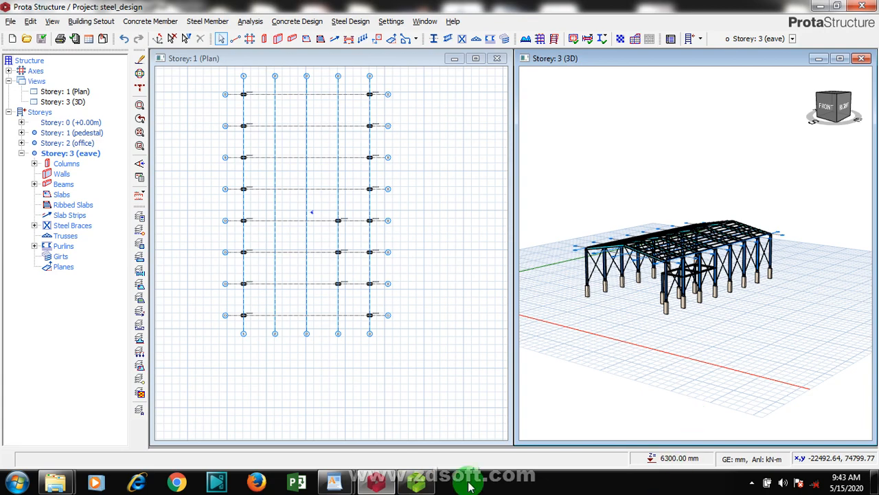
mouse_move(416, 486)
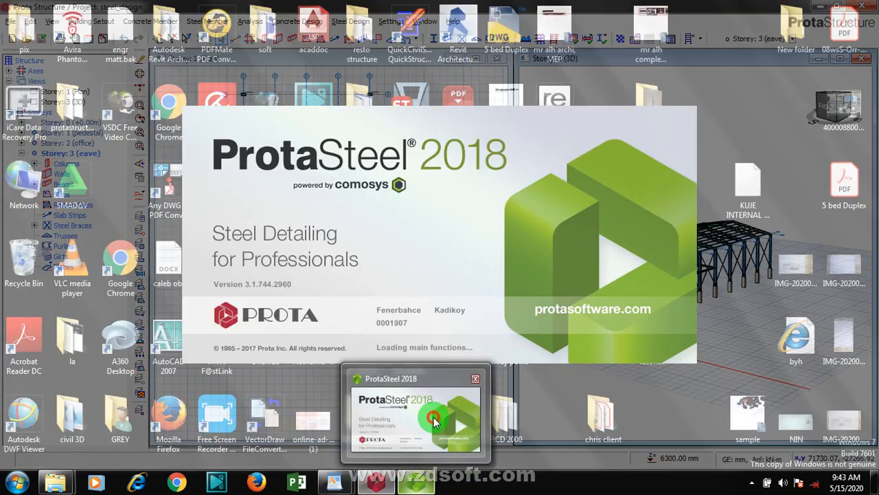
click(434, 417)
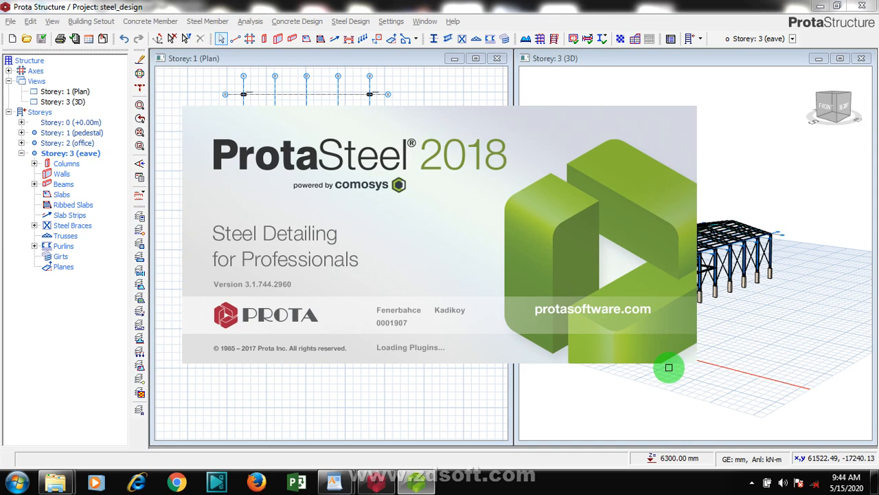
Step: Continue the model import without replacing the already defined A53-Gr B 35 material
click(753, 482)
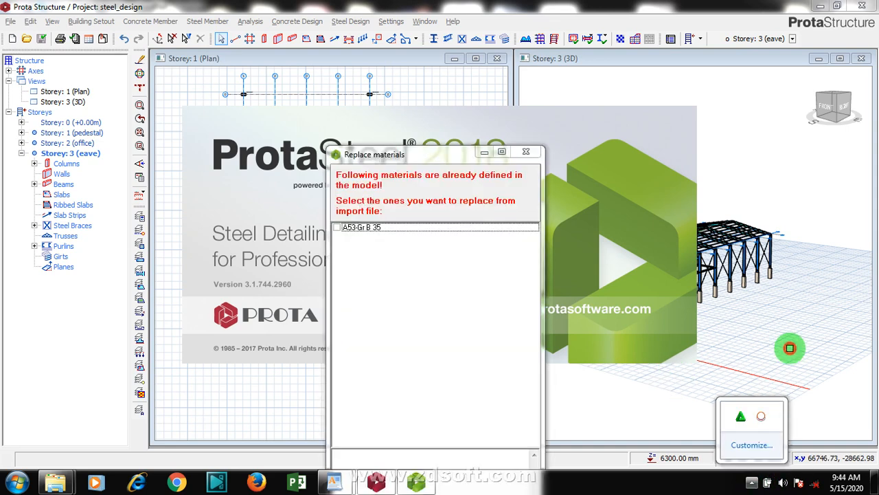
click(790, 348)
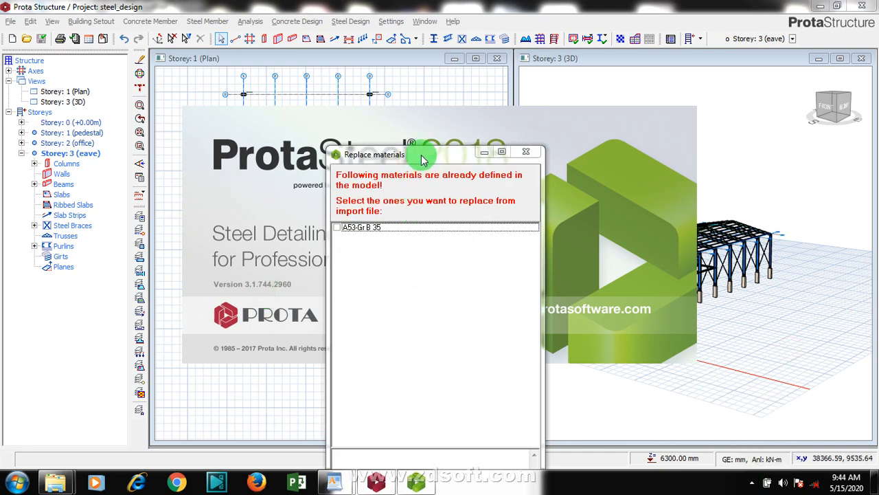
drag(422, 154, 402, 69)
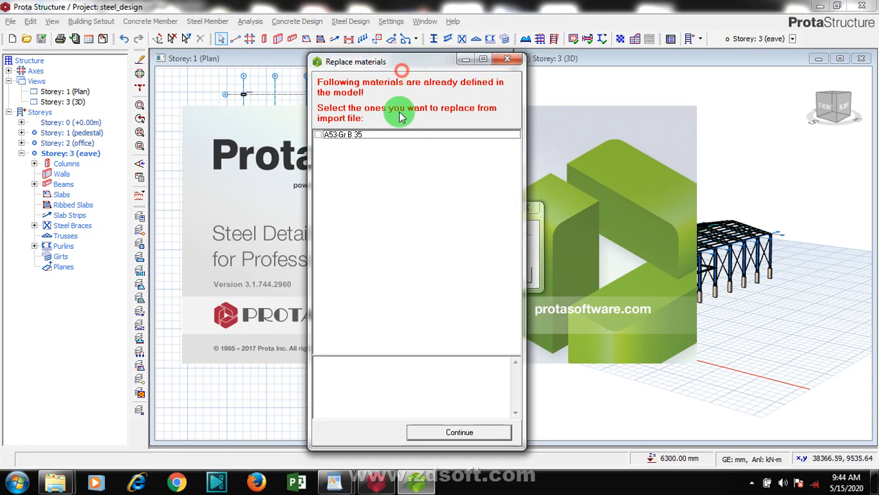
click(427, 433)
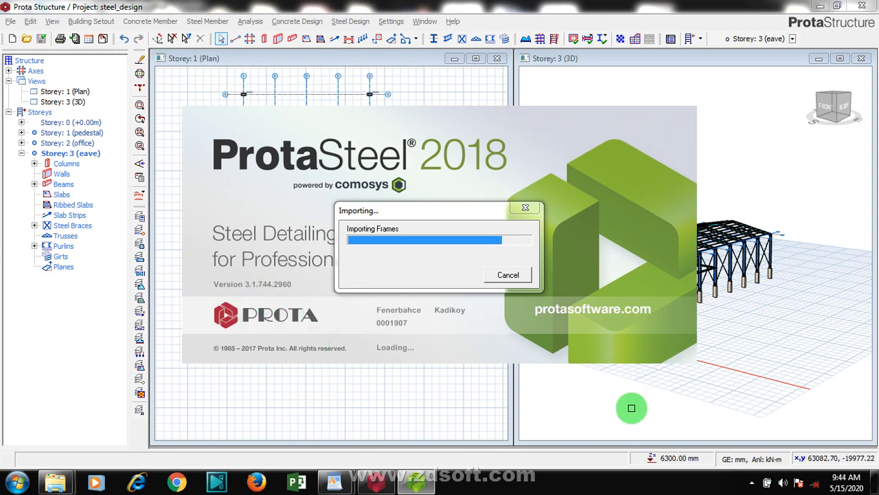
Step: Close the steel_design import log and return to the ProtaSteel modelling view
click(751, 484)
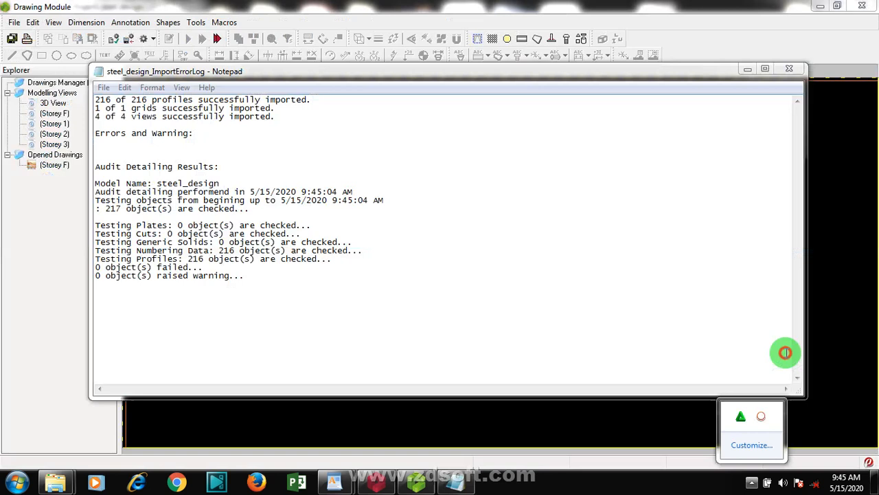
click(471, 298)
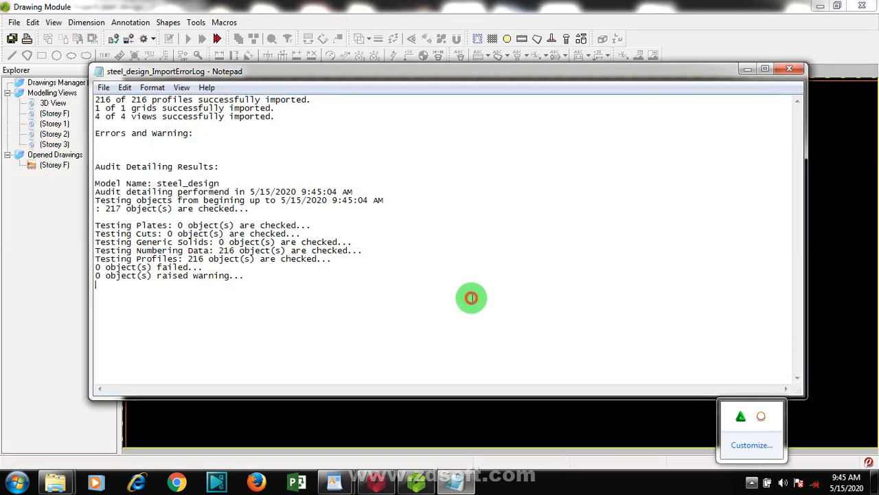
click(792, 72)
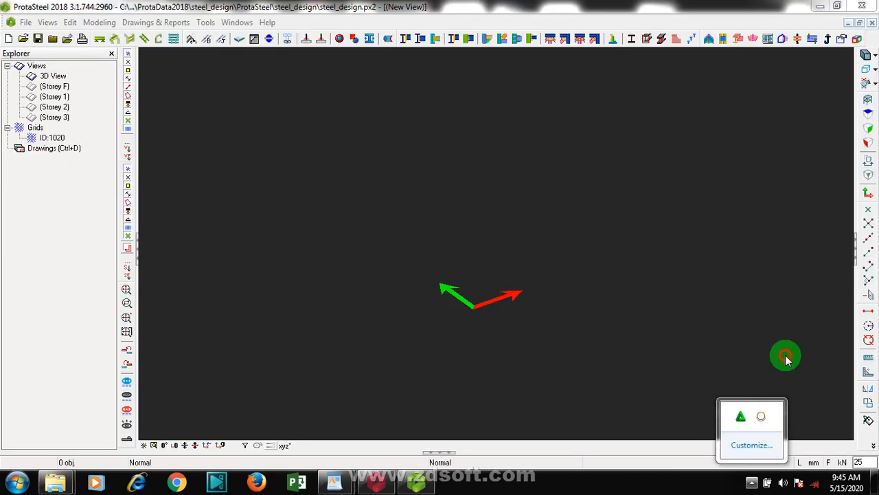
click(787, 357)
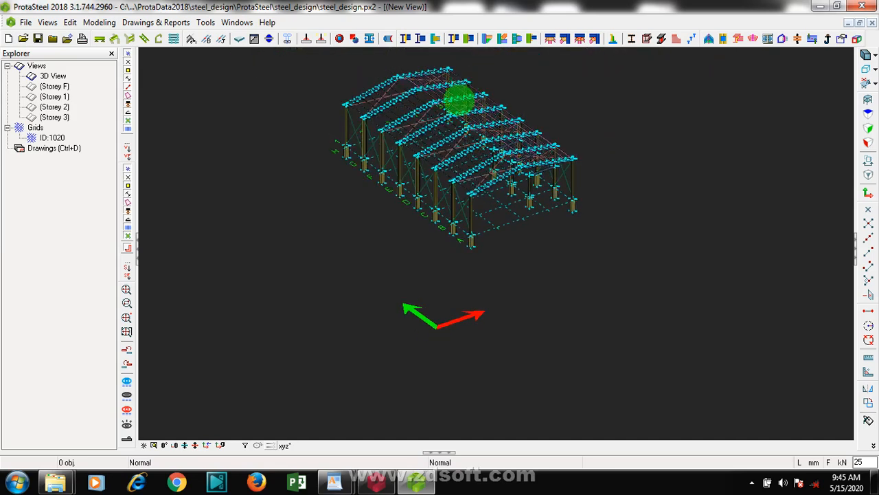
Step: Create a haunch connection between the corner column and the rafter of the end portal frame on grid A
scroll(459, 100, up, 1)
scroll(504, 243, up, 1)
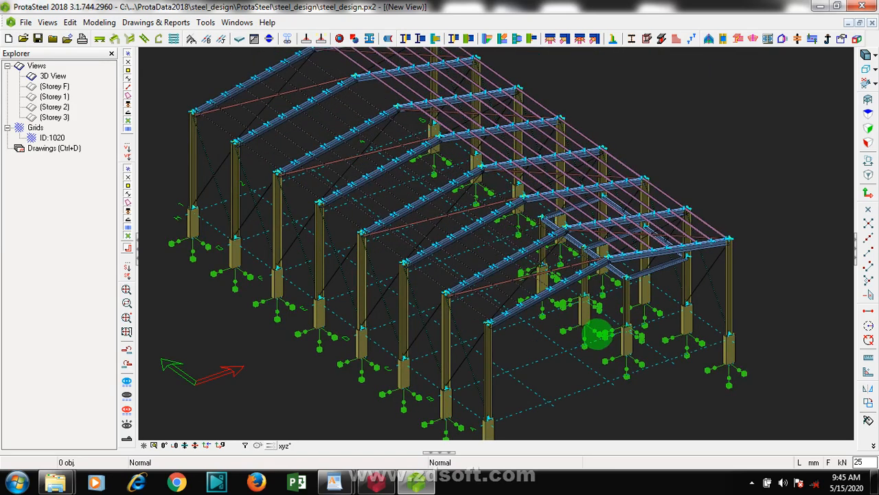
scroll(711, 302, up, 1)
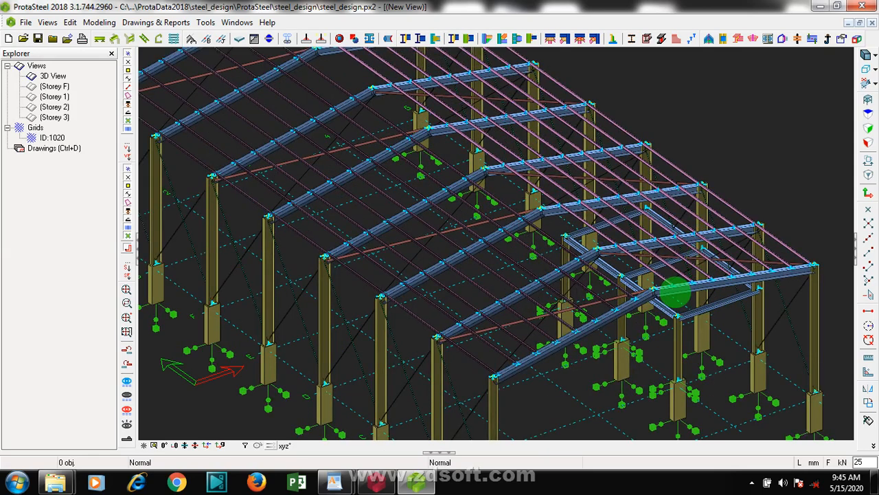
scroll(565, 373, down, 1)
scroll(550, 392, up, 1)
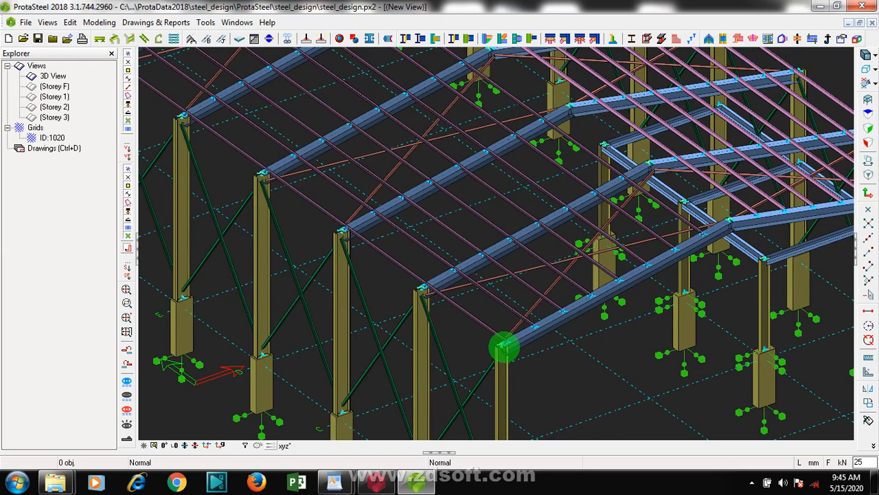
scroll(504, 352, up, 1)
scroll(514, 362, up, 1)
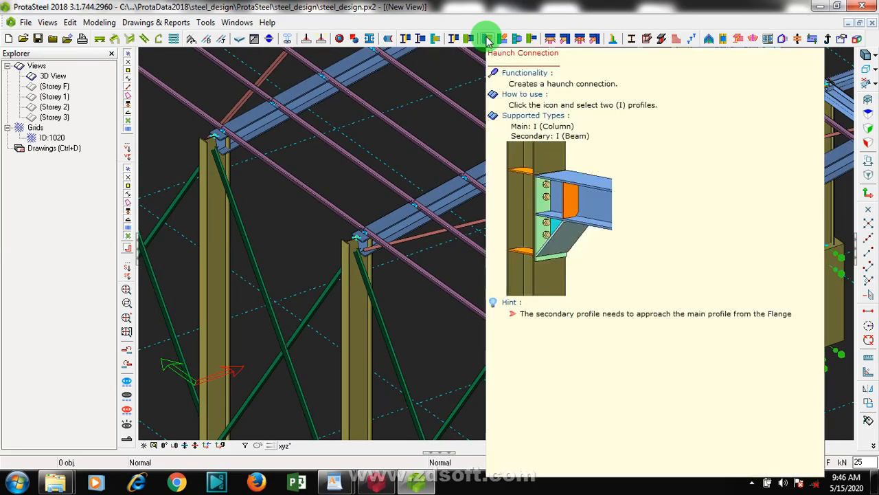
click(487, 39)
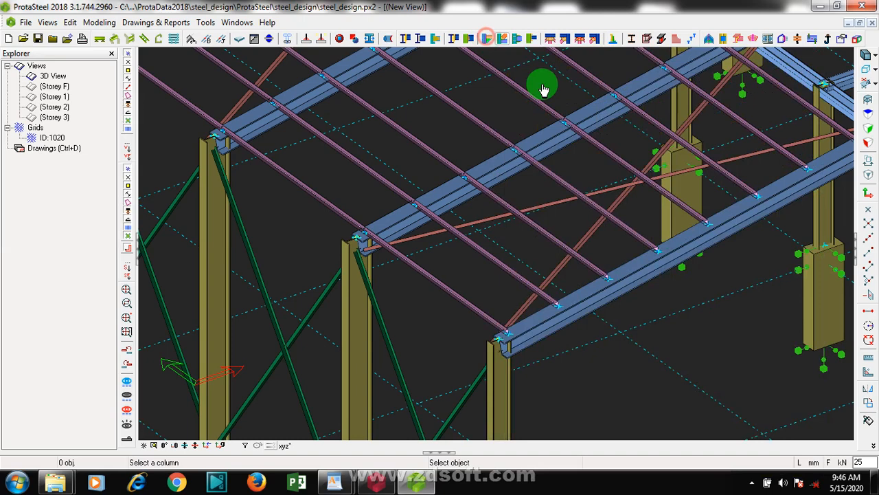
click(510, 386)
click(551, 334)
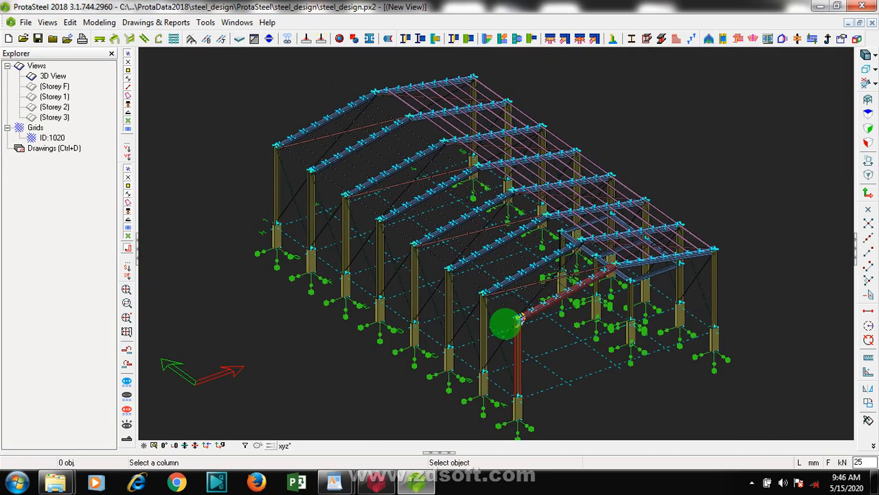
Step: Examine the end frame's haunch connection up close, including its stiffeners, bolts and haunch plates
scroll(505, 320, up, 2)
scroll(510, 323, up, 3)
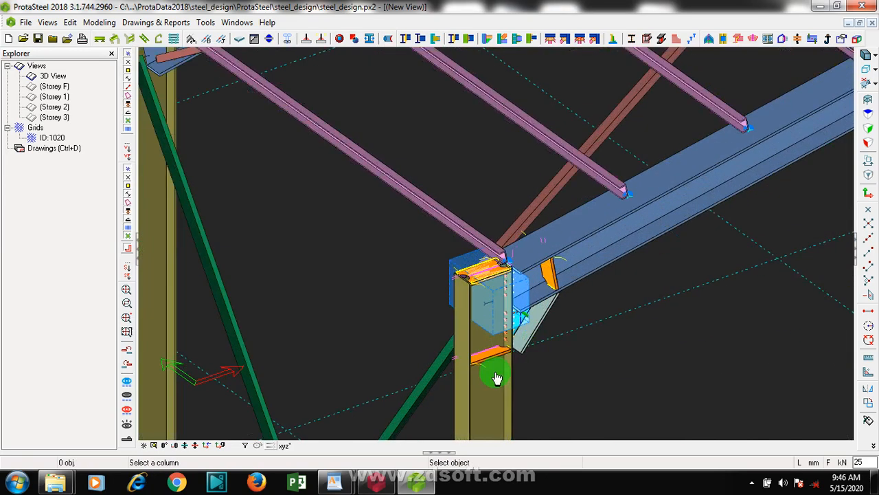
scroll(496, 362, up, 3)
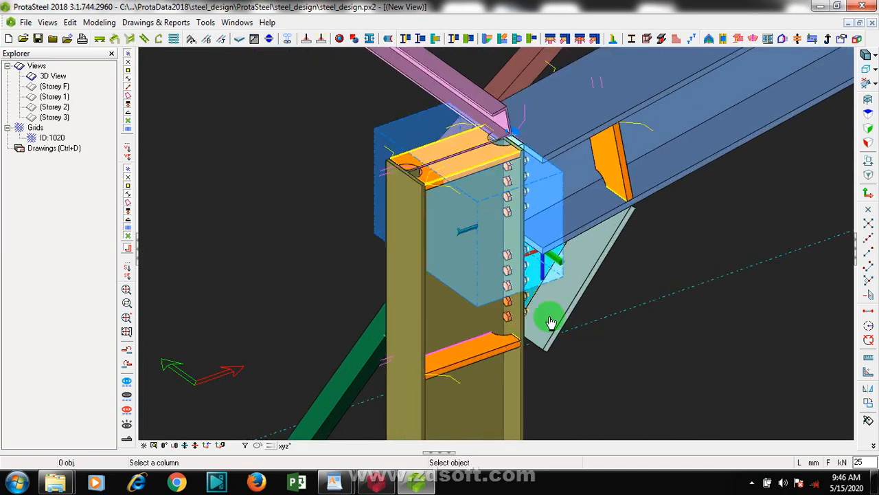
scroll(641, 300, down, 2)
scroll(574, 277, up, 2)
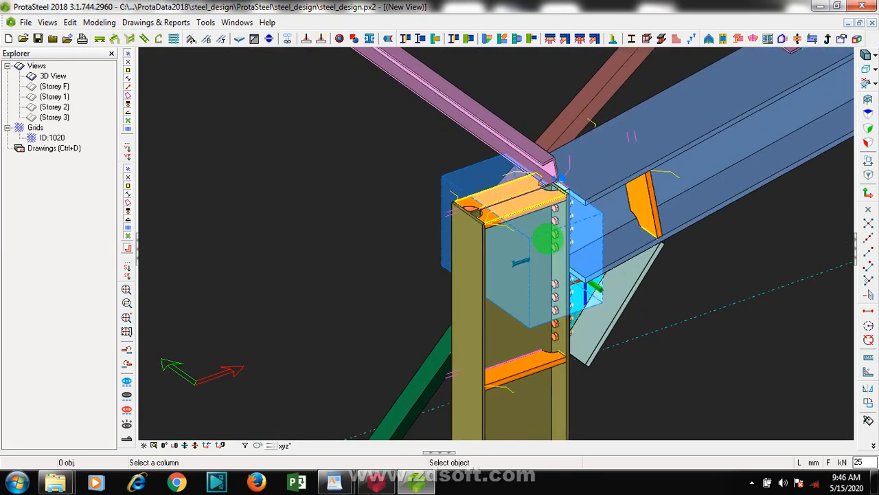
scroll(550, 233, up, 3)
scroll(704, 270, down, 2)
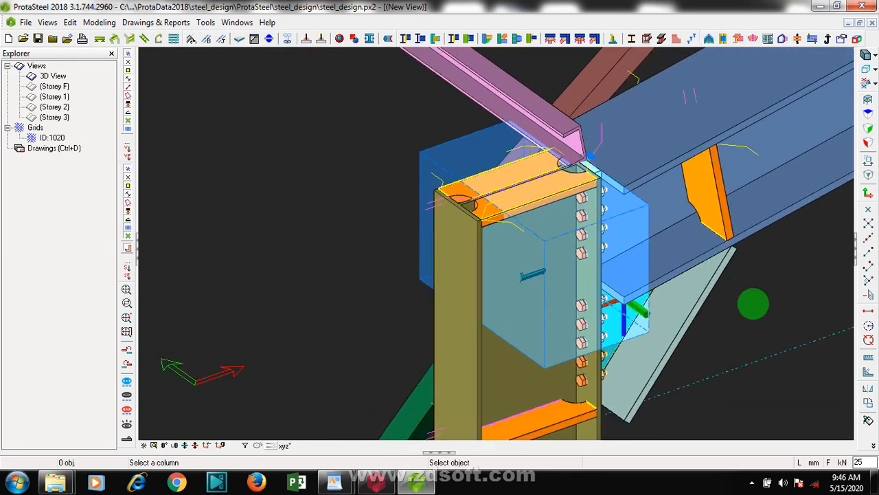
Step: Create a haunch connection between the column and rafter of the adjacent portal frame
scroll(737, 311, down, 4)
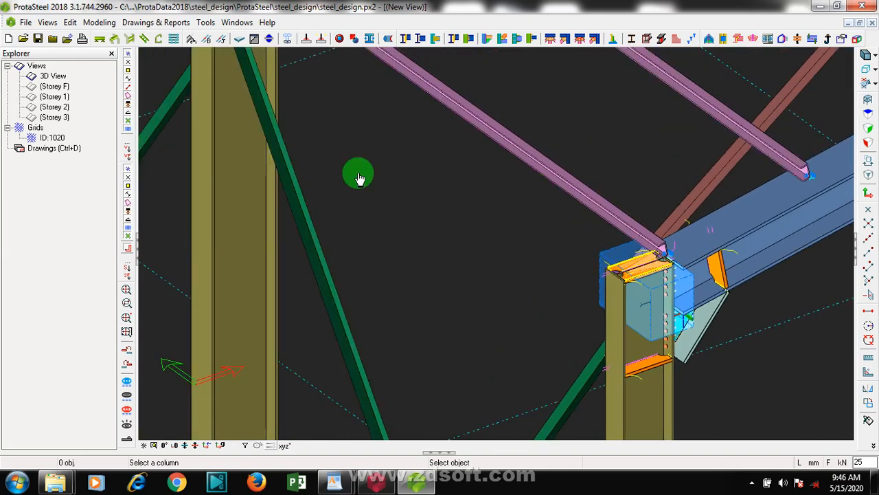
scroll(480, 340, down, 2)
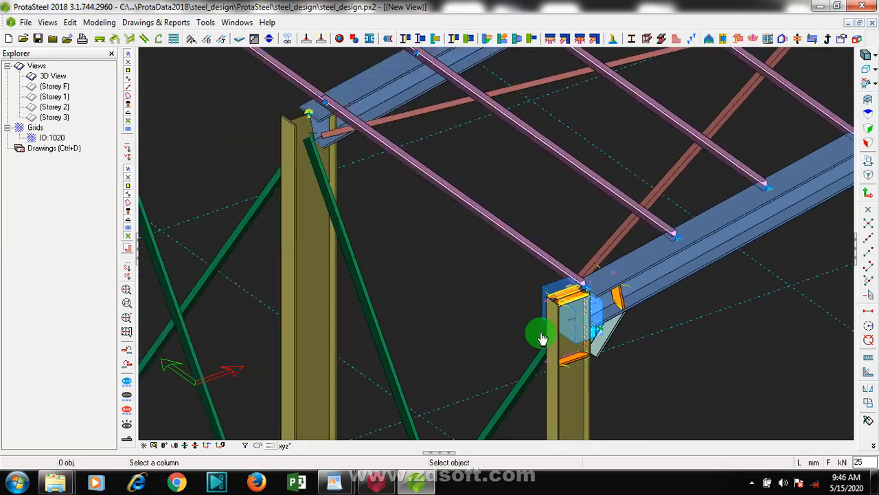
click(332, 165)
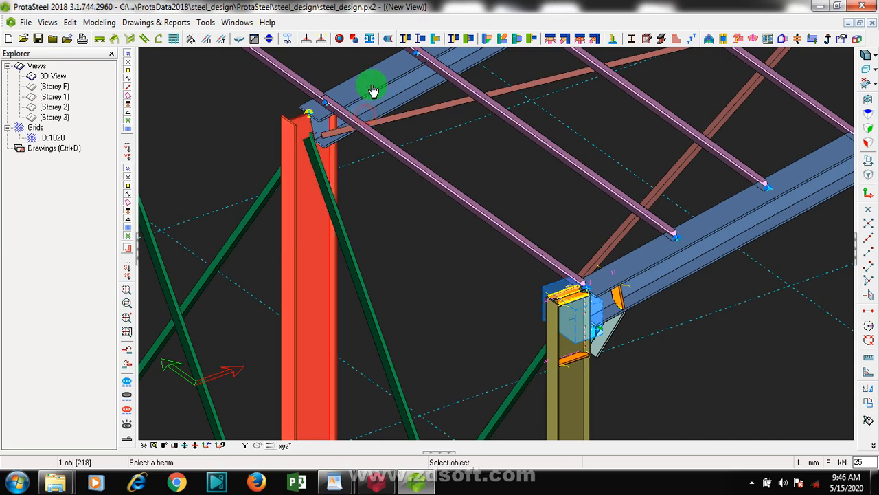
click(380, 85)
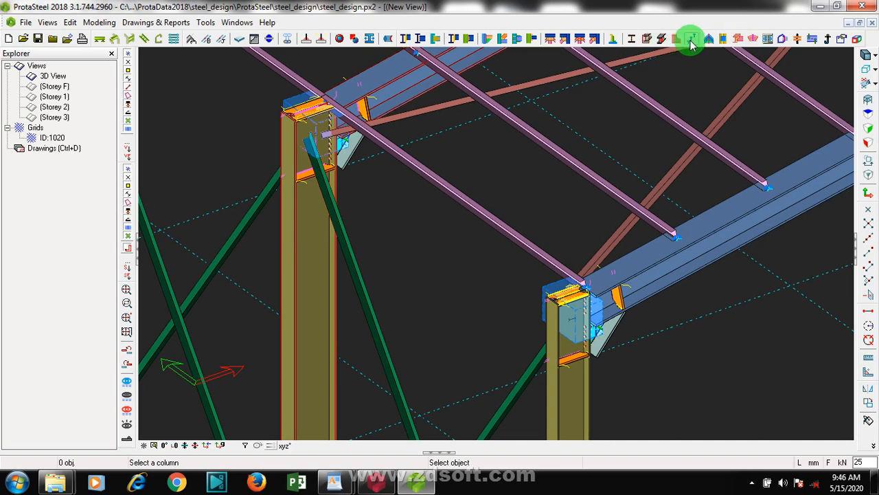
mouse_move(614, 43)
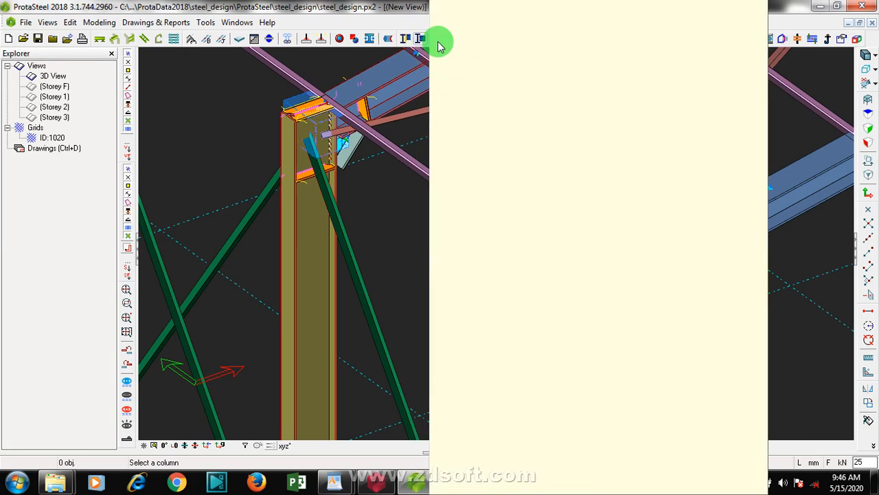
mouse_move(448, 42)
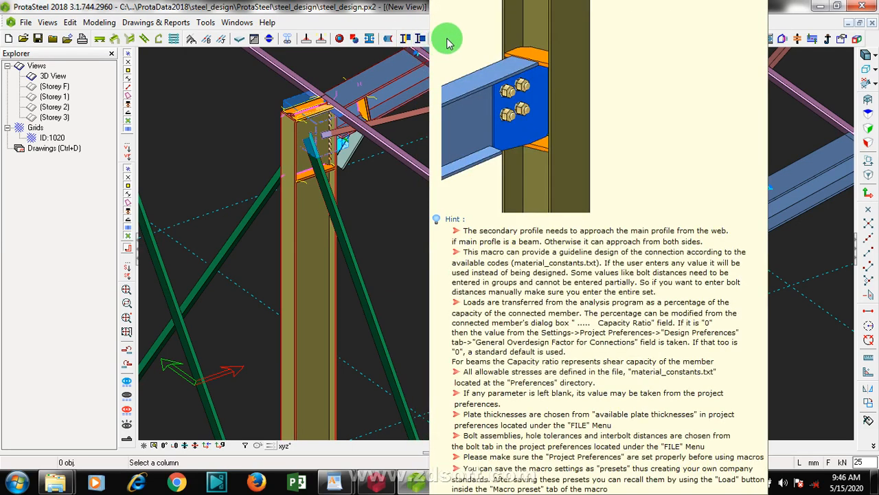
mouse_move(548, 44)
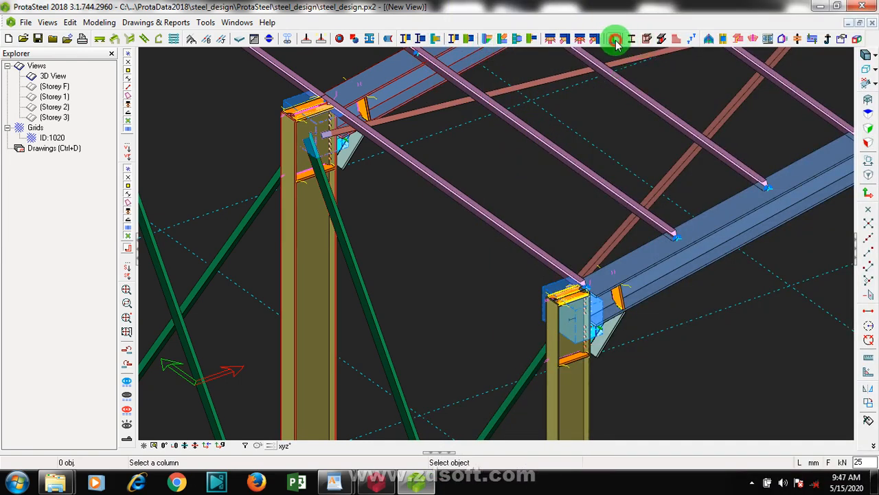
click(616, 44)
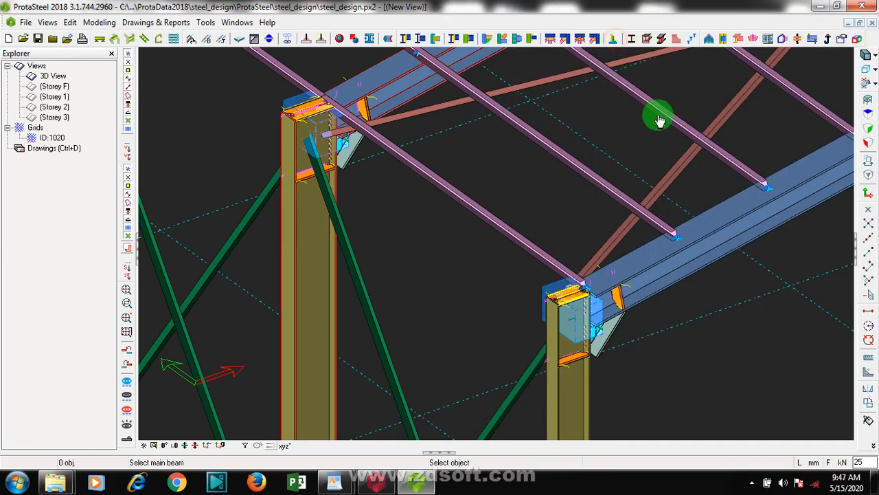
click(662, 267)
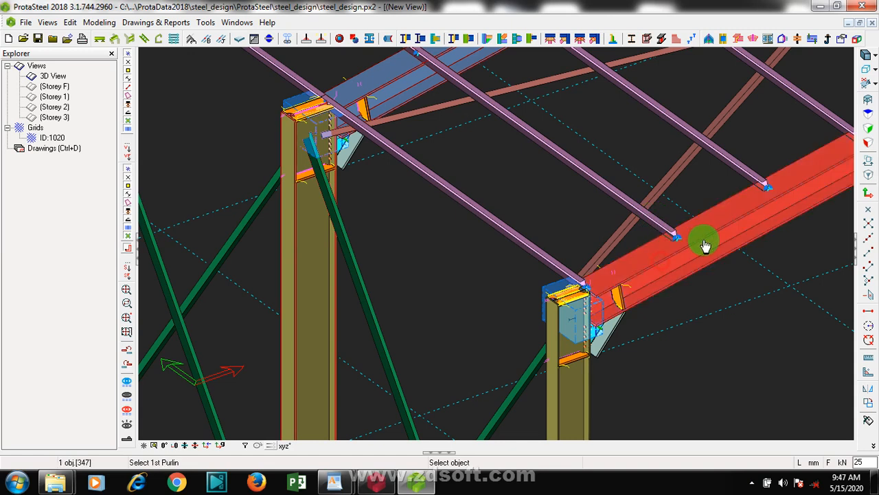
click(654, 223)
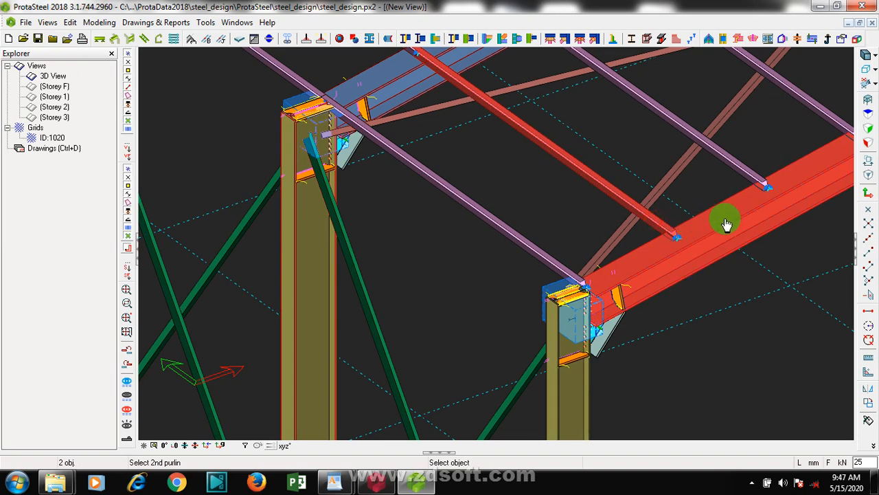
scroll(722, 221, up, 3)
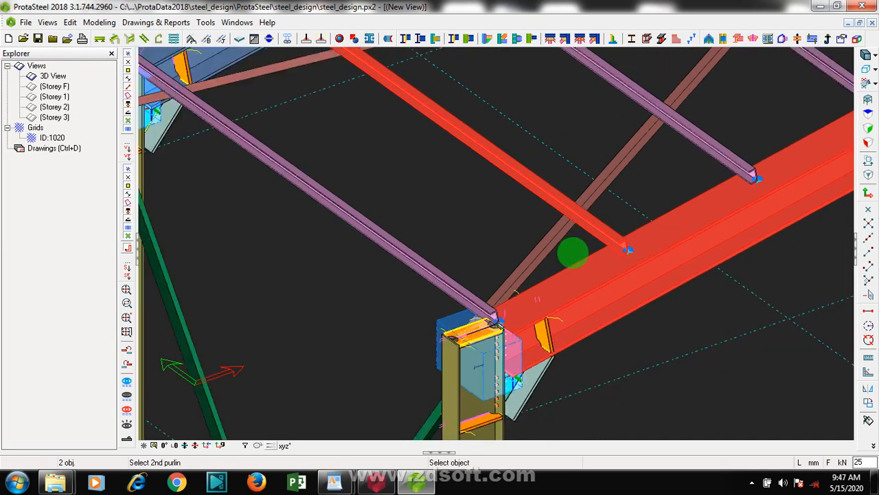
scroll(571, 251, down, 2)
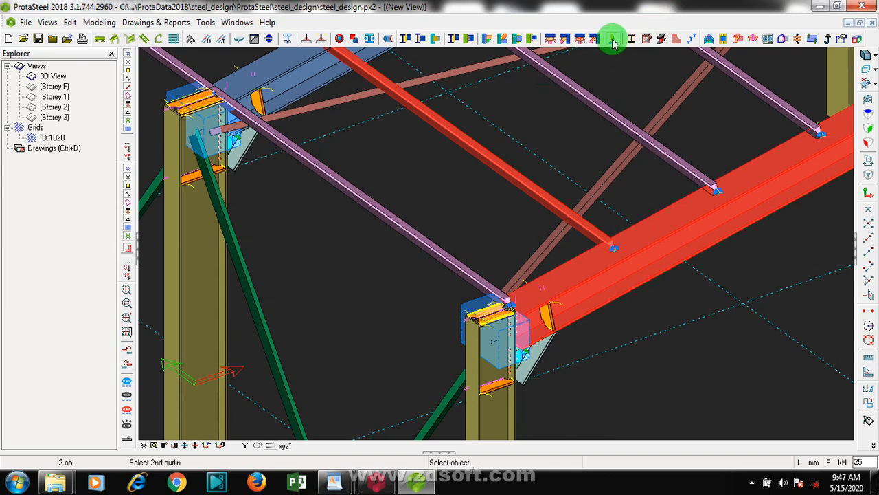
click(675, 153)
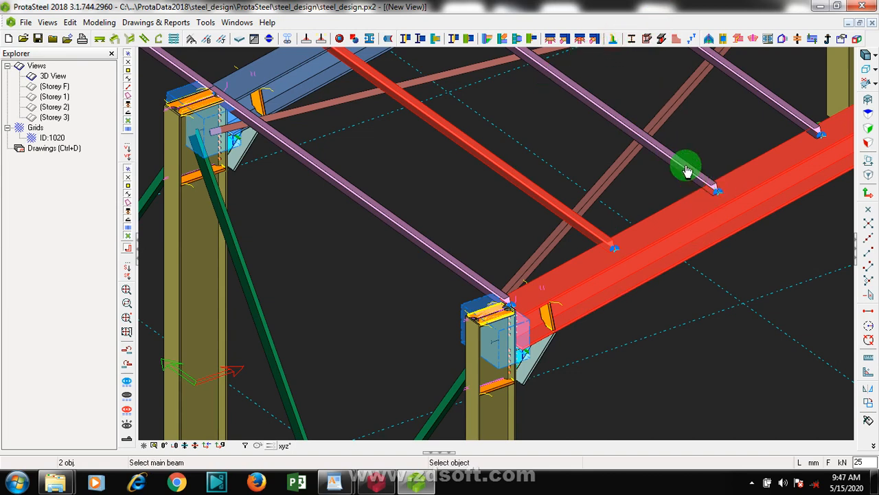
click(692, 172)
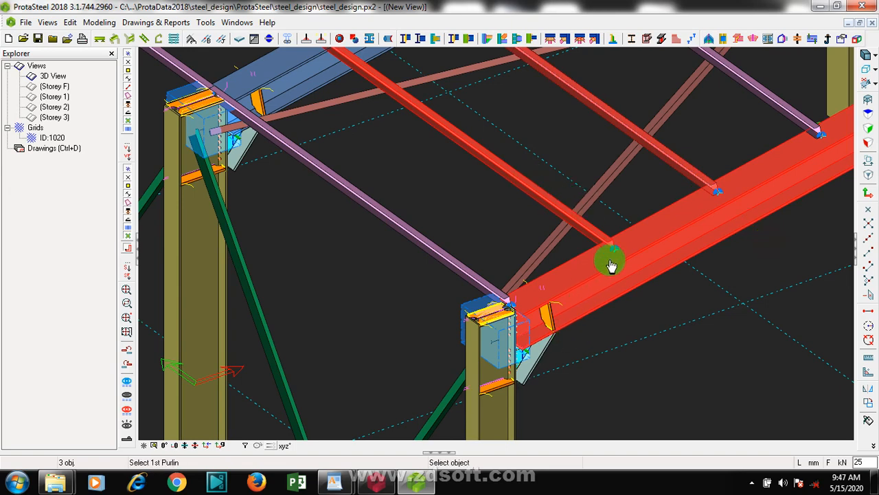
key(Escape)
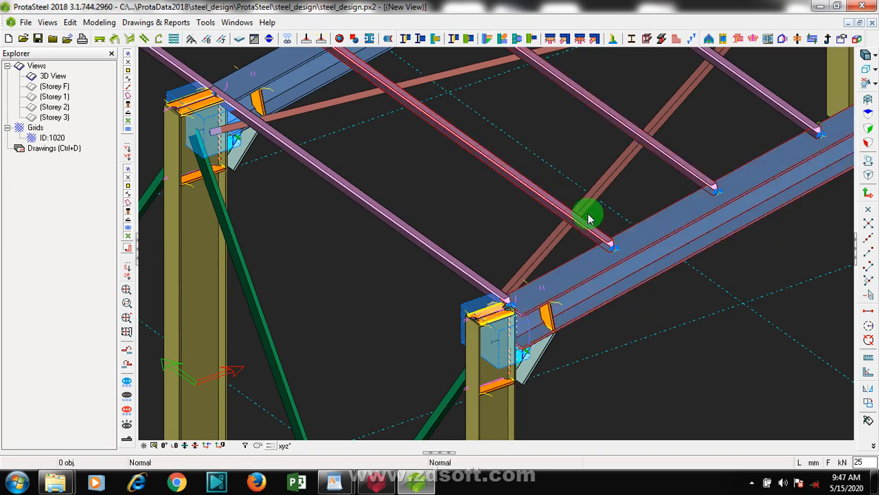
Step: Create a purlin connection between the end frame's rafter and the second purlin from the eave
click(613, 40)
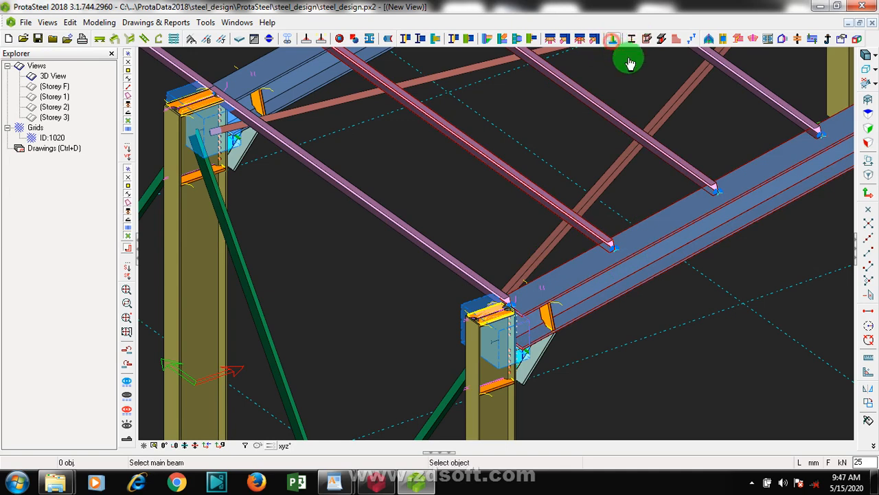
click(633, 292)
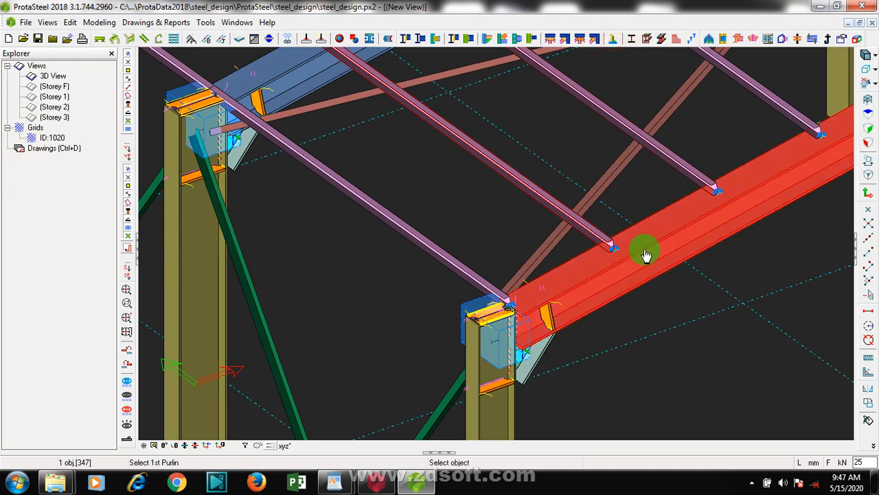
click(505, 178)
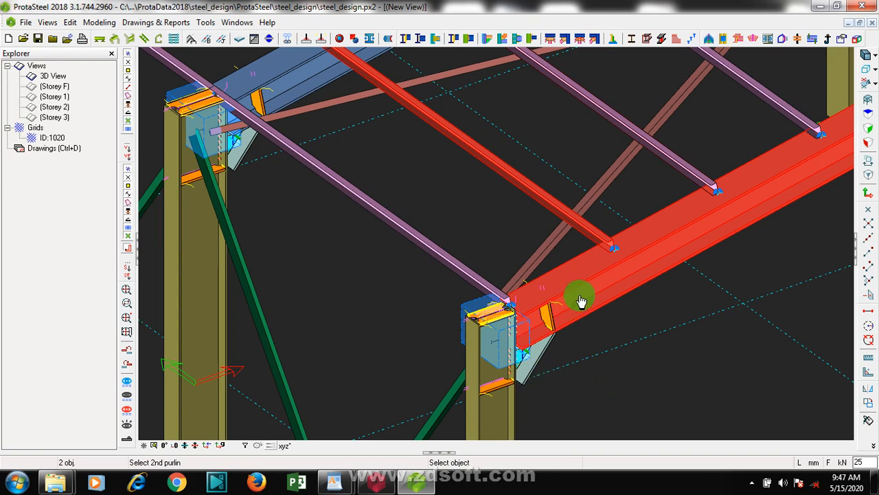
scroll(603, 255, down, 3)
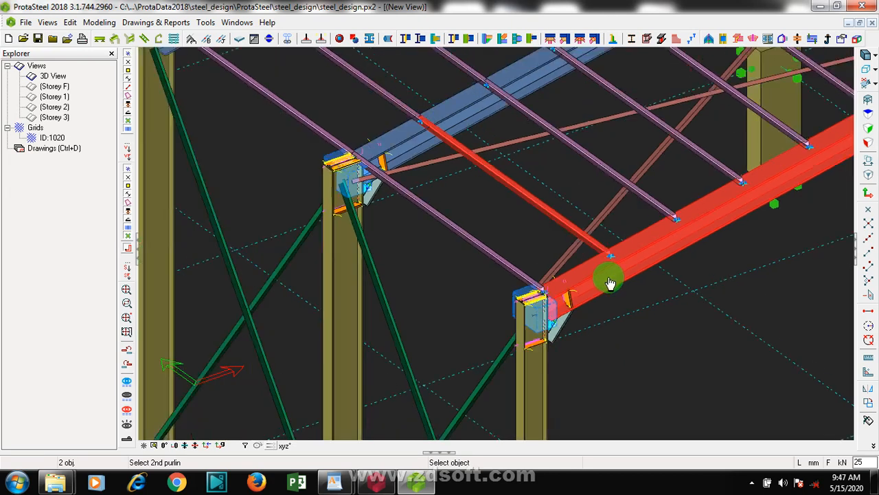
scroll(628, 267, up, 1)
scroll(670, 264, down, 1)
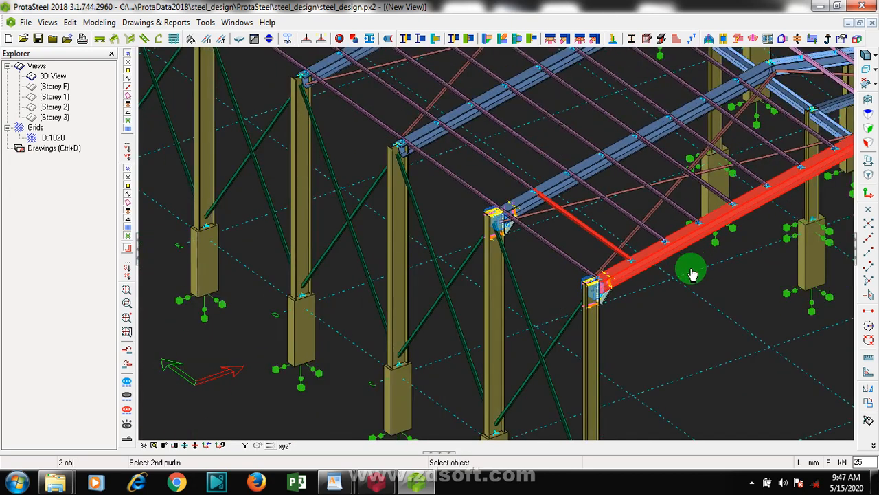
right_click(651, 308)
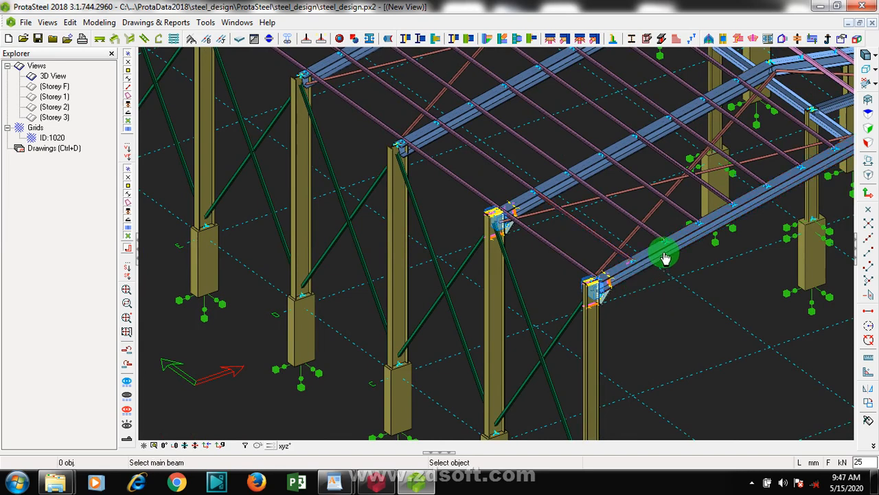
Step: Examine the new purlin connection on the end rafter up close, including its plates, and review the whole building frame
scroll(631, 269, up, 3)
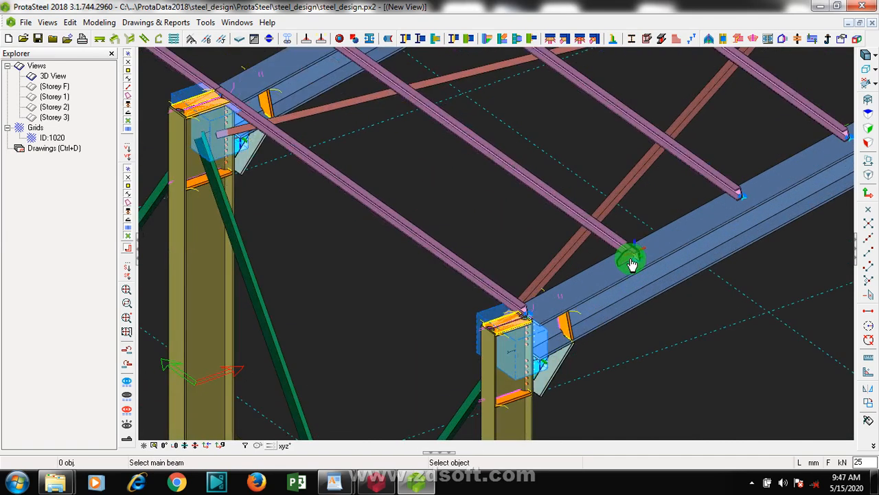
scroll(632, 264, up, 2)
scroll(633, 252, up, 4)
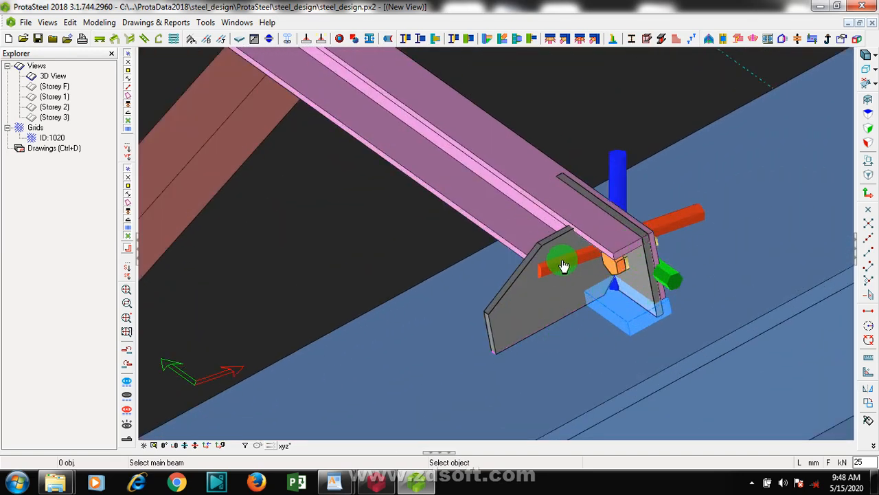
scroll(564, 257, down, 4)
scroll(541, 223, down, 3)
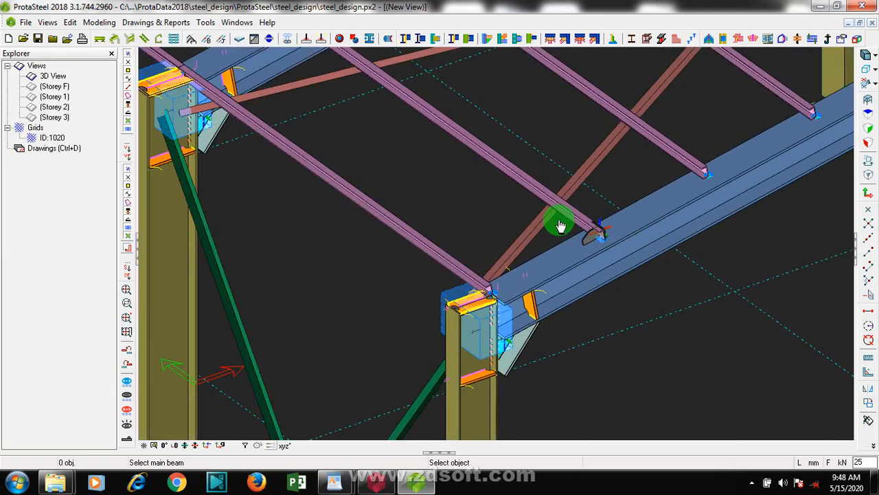
scroll(583, 281, down, 2)
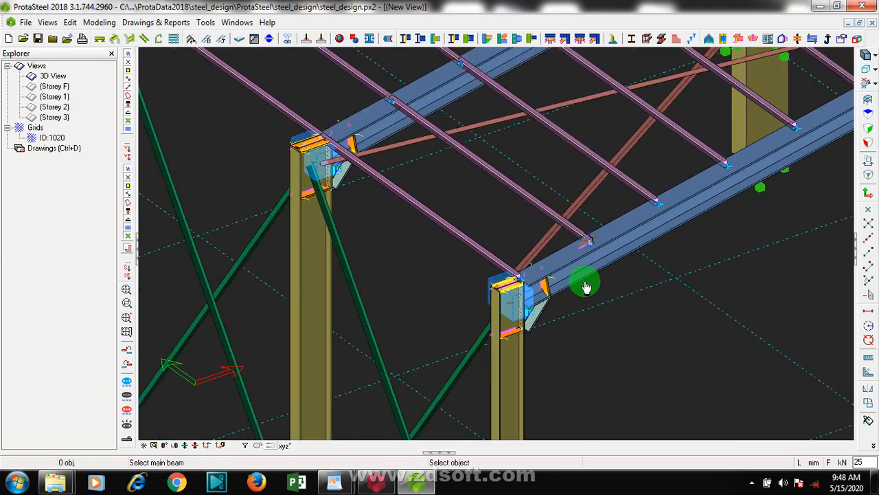
scroll(595, 304, down, 3)
scroll(542, 309, down, 4)
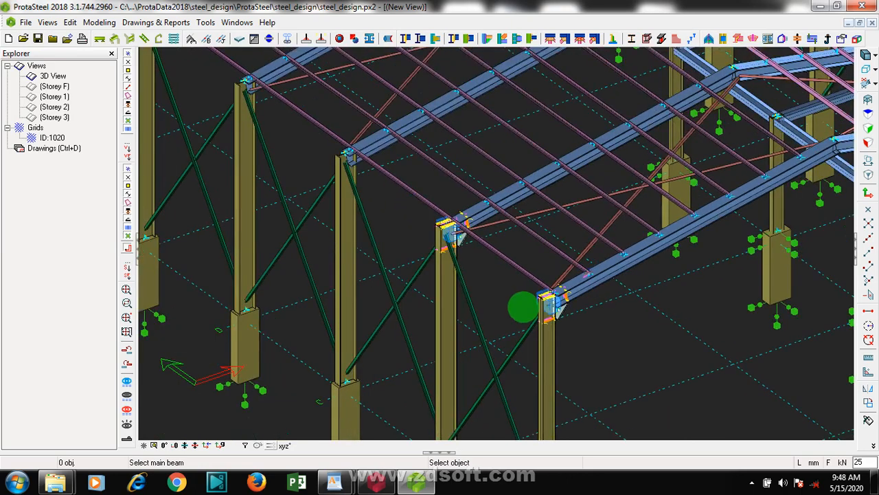
scroll(574, 304, down, 2)
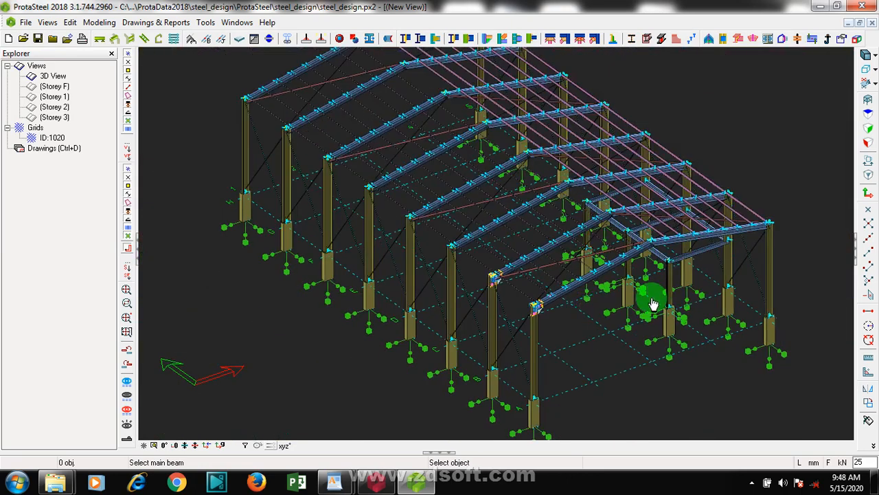
scroll(762, 206, down, 3)
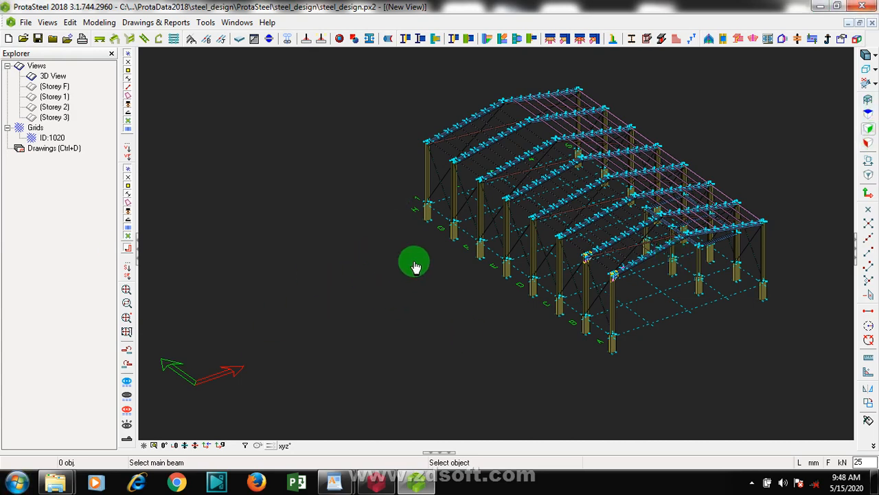
click(393, 250)
scroll(711, 146, up, 3)
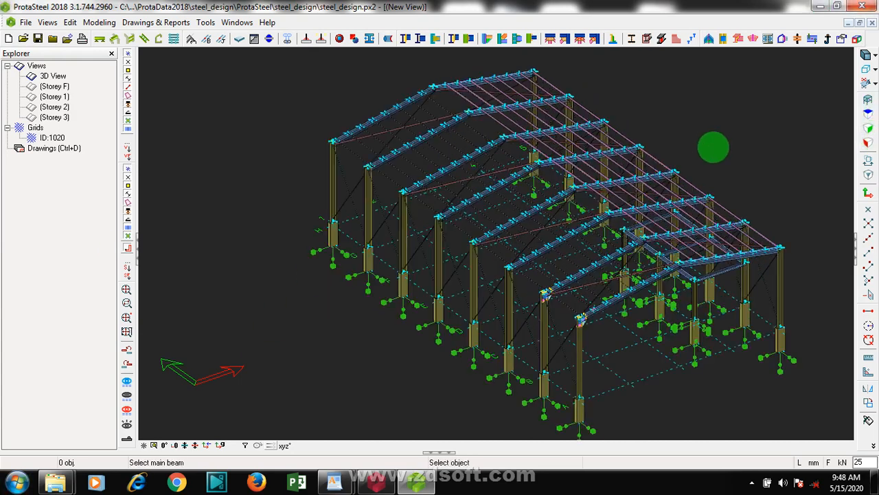
Step: Perform numbering for part group 0 with the existing numbering options and close the numbering settings
click(155, 23)
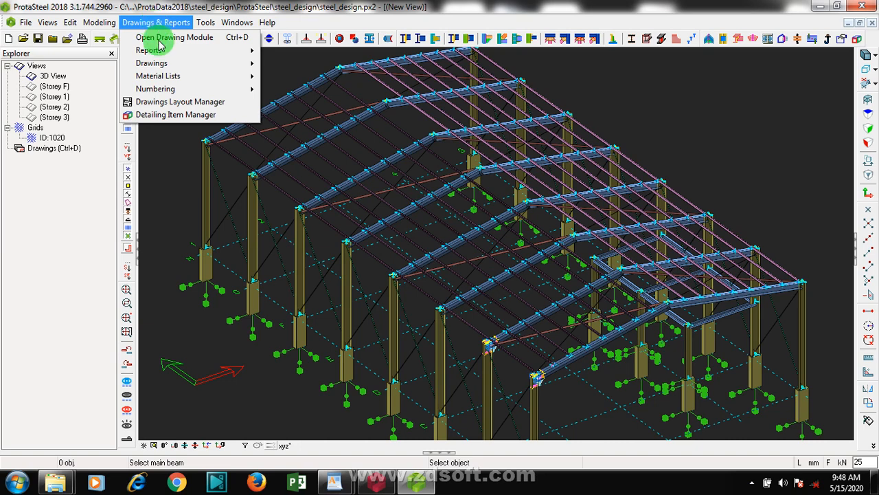
mouse_move(177, 80)
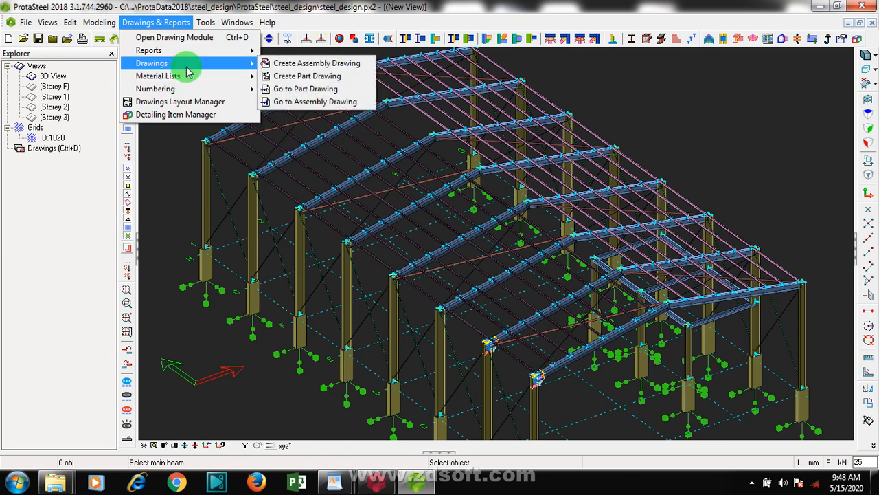
mouse_move(231, 77)
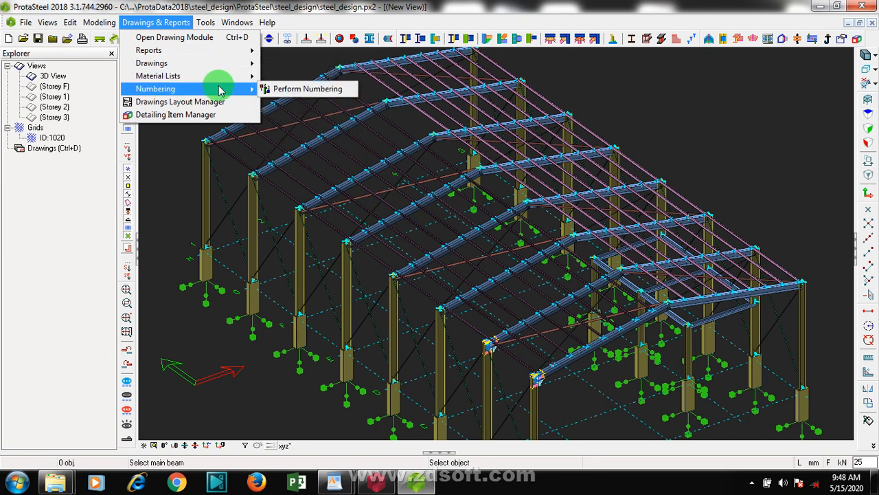
click(305, 89)
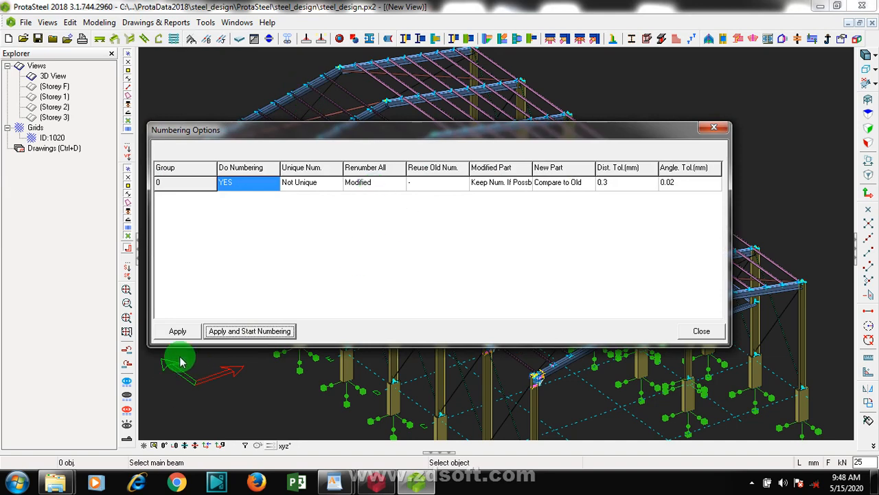
click(266, 331)
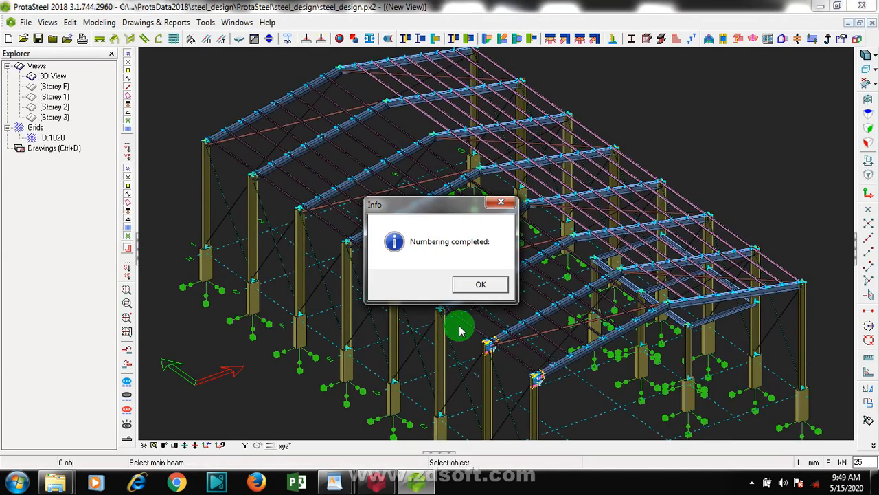
click(469, 282)
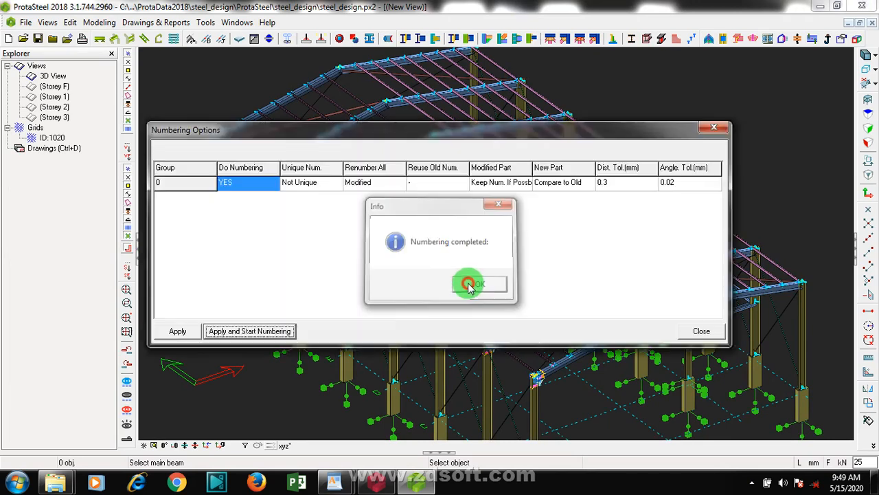
click(700, 330)
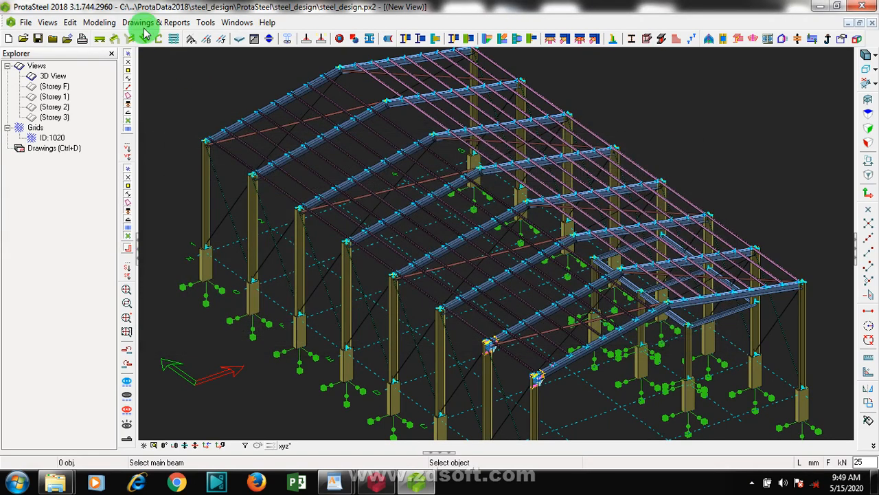
click(156, 22)
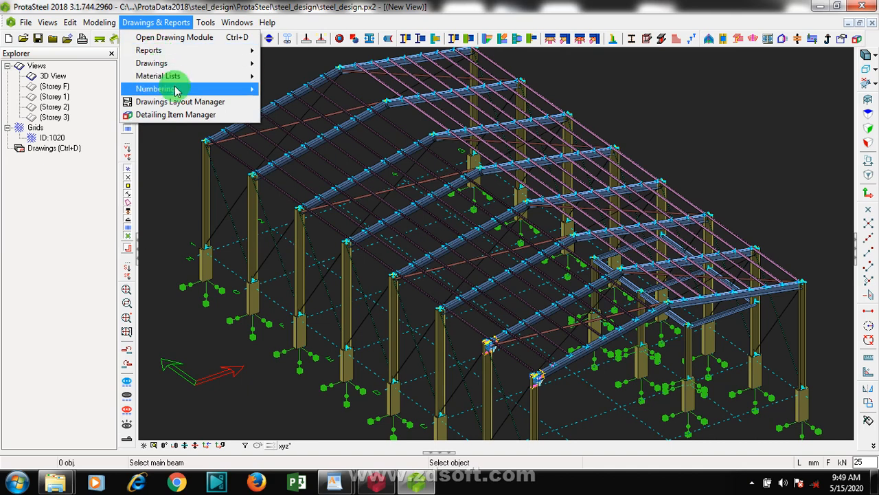
mouse_move(192, 64)
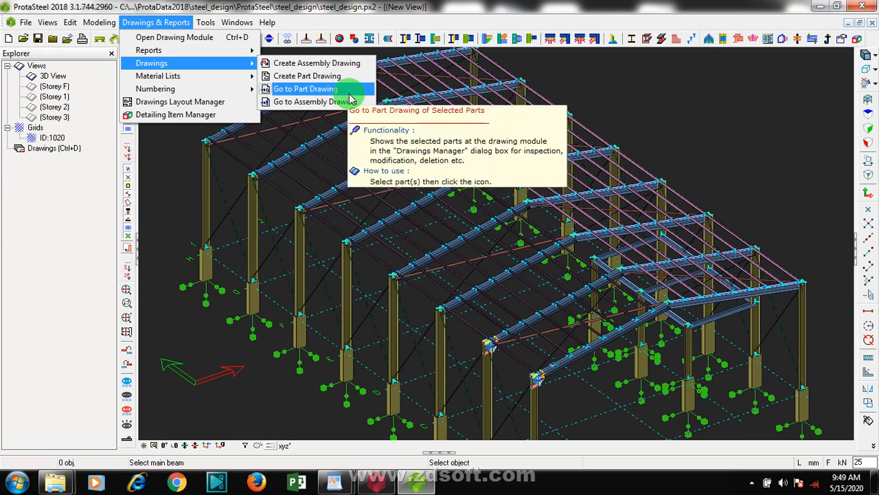
click(350, 95)
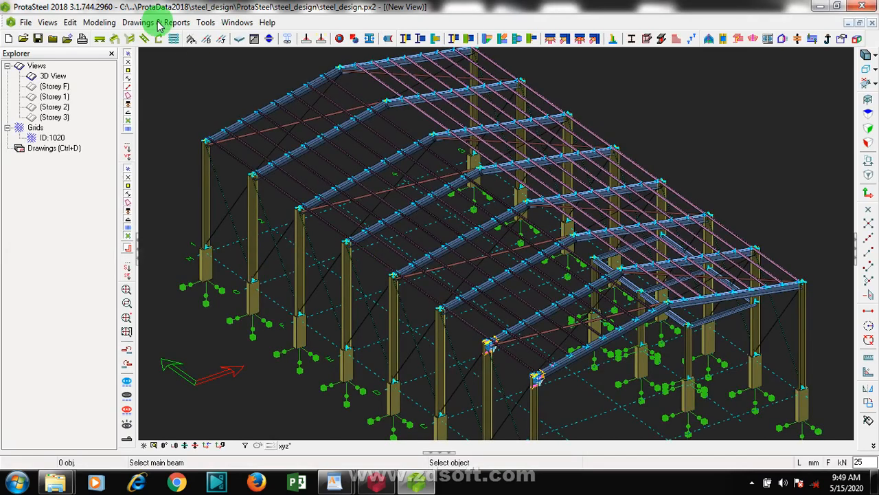
click(159, 22)
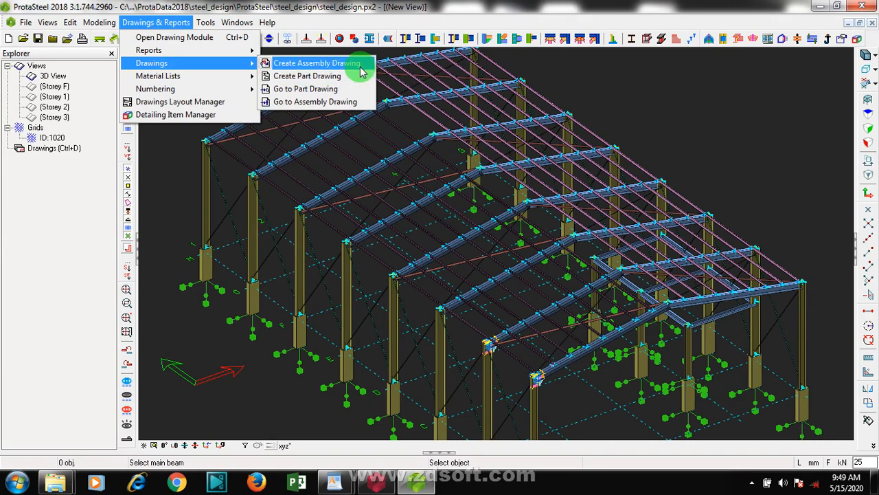
click(361, 68)
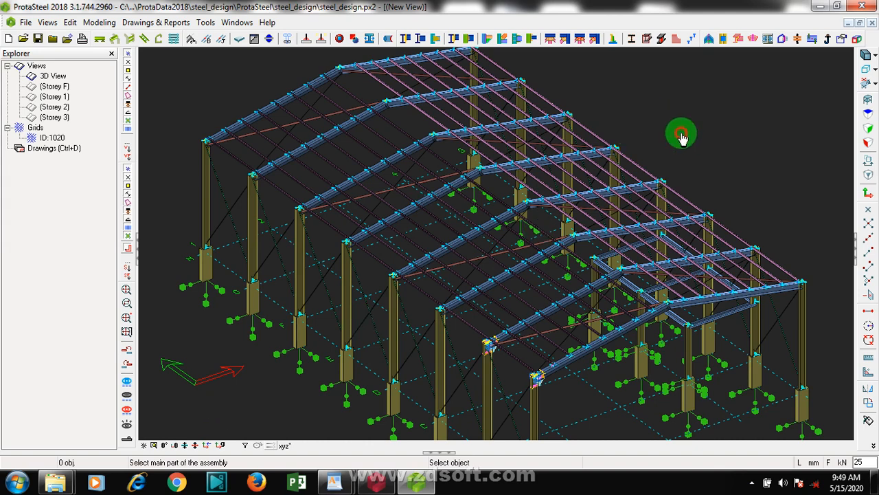
key(Escape)
scroll(446, 187, down, 3)
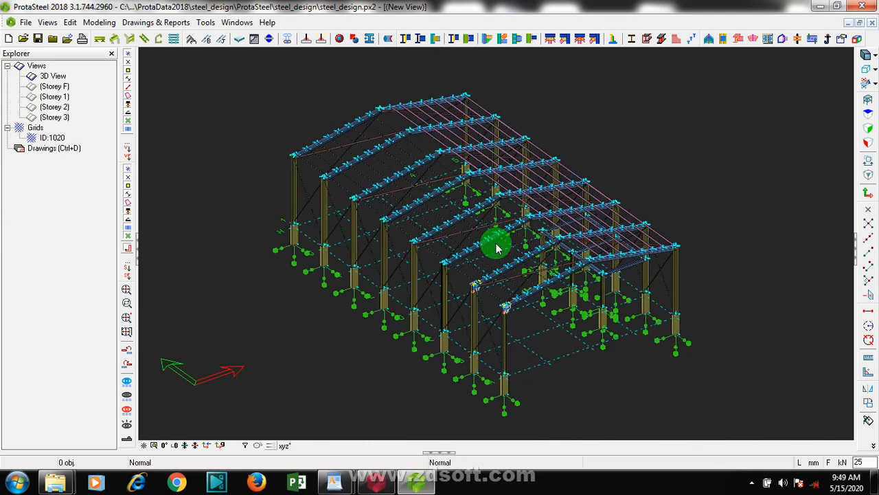
click(169, 24)
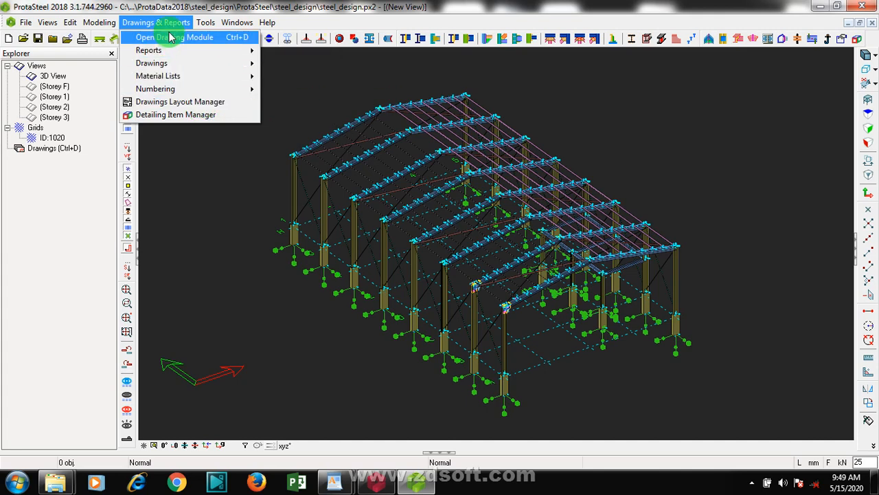
mouse_move(180, 71)
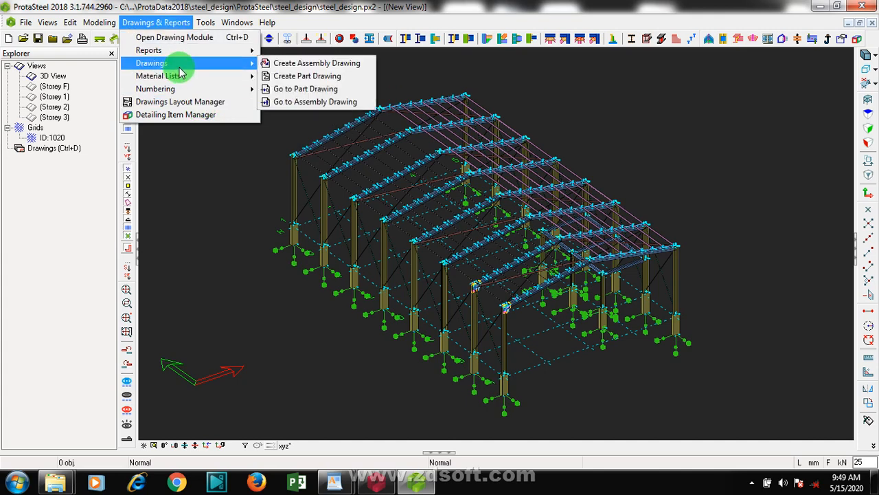
click(344, 68)
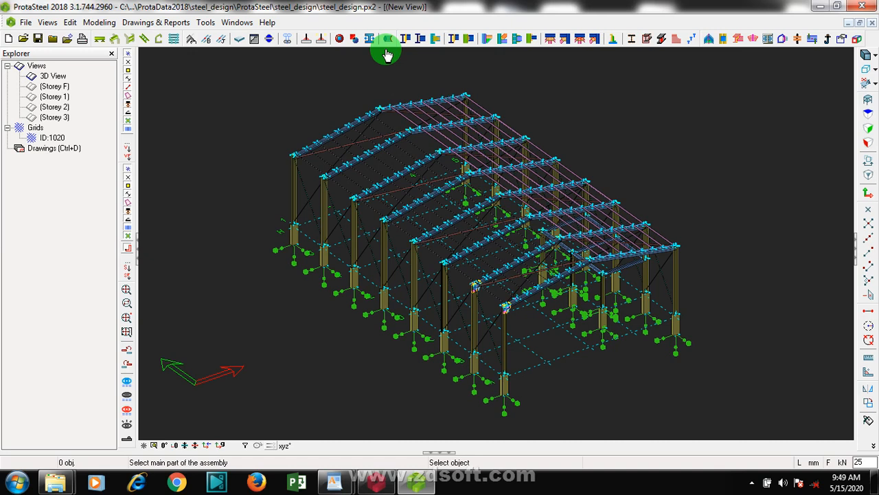
click(752, 482)
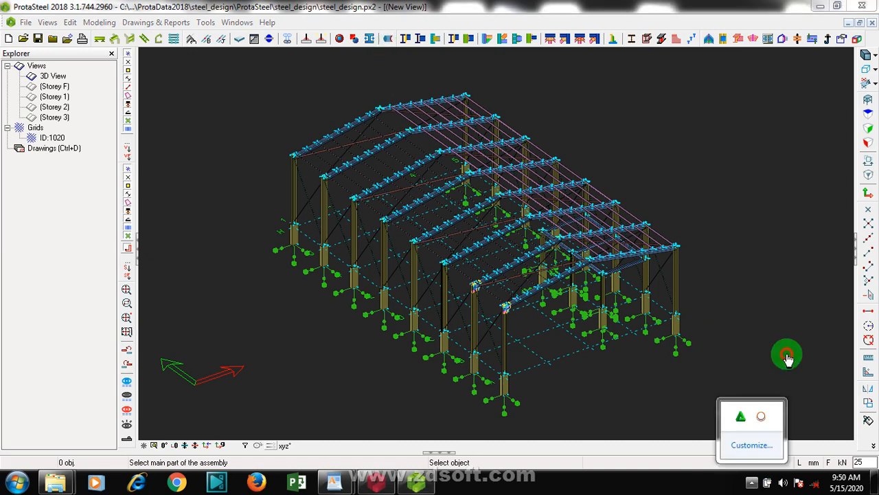
click(788, 357)
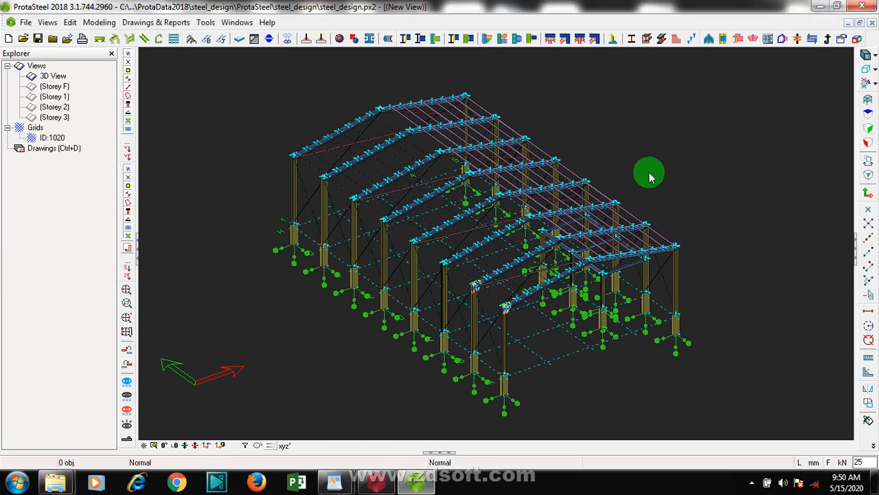
Step: Select the whole building model and create assembly drawings for it, accepting the default title block
drag(734, 91, 256, 411)
click(156, 25)
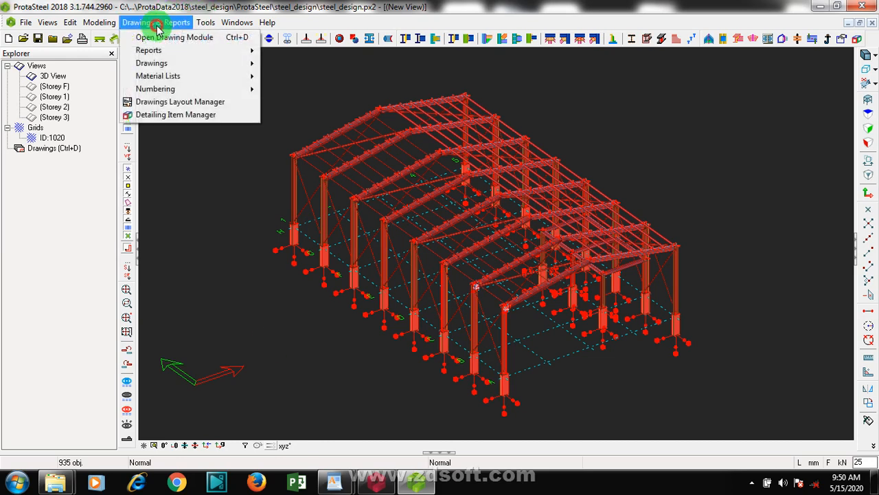
click(209, 64)
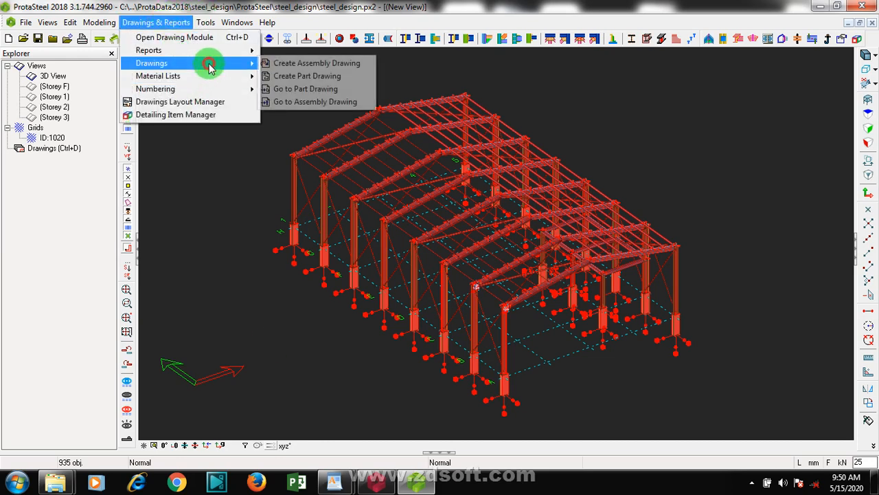
click(305, 62)
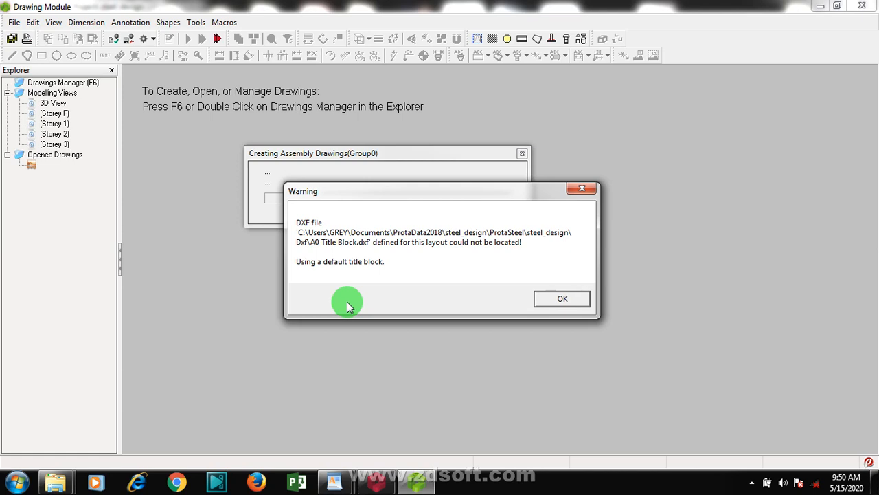
click(564, 297)
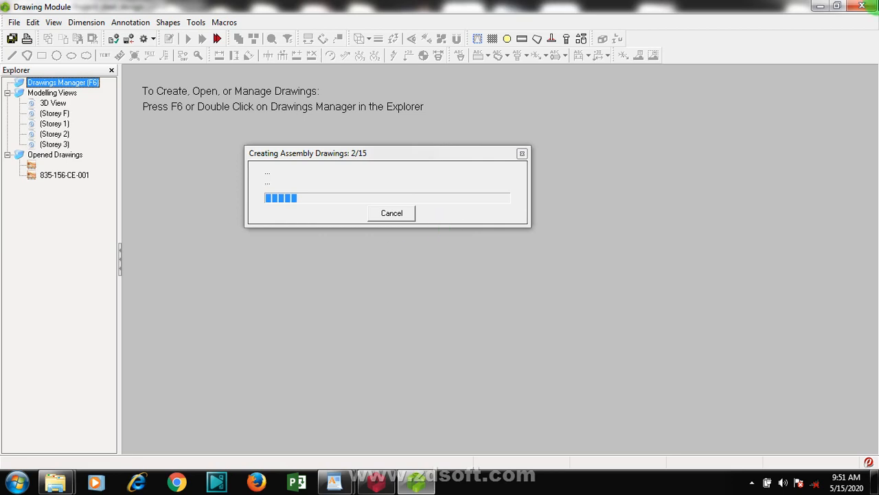
click(752, 483)
right_click(761, 413)
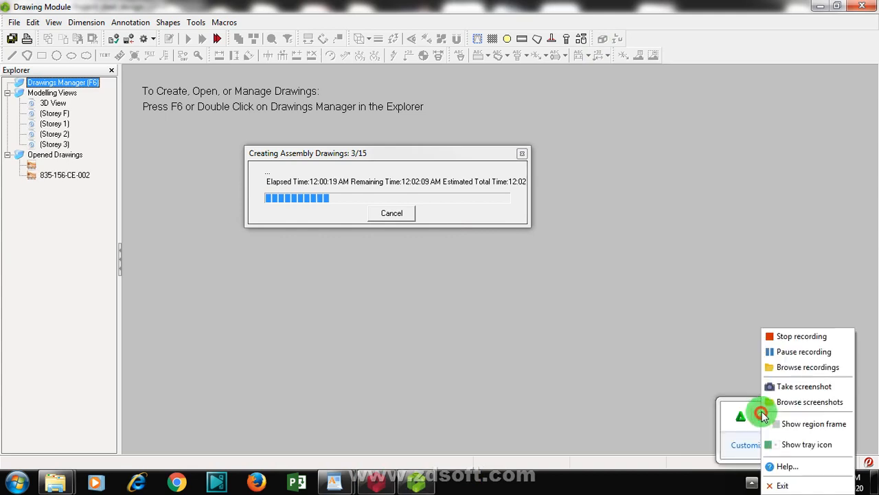
click(787, 351)
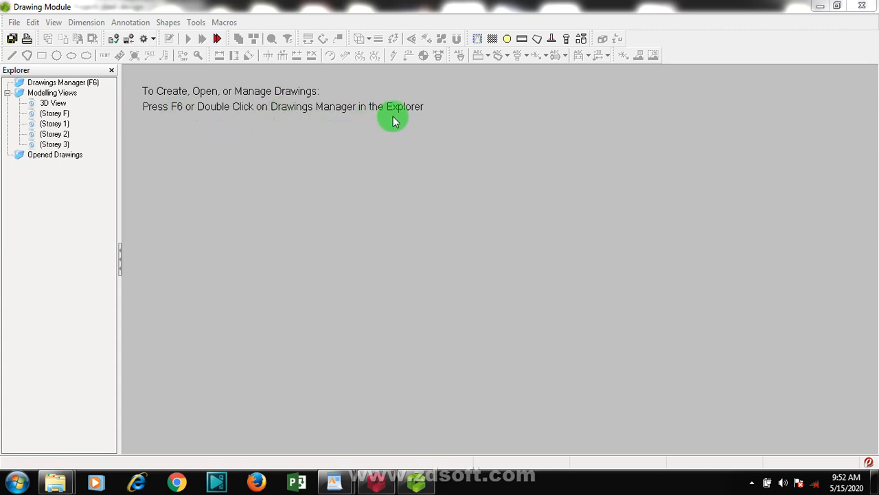
Step: Open all storey drawings and the assembly drawings 835-156-CE-001 to 835-156-CE-004 from the Drawings Manager
double_click(64, 84)
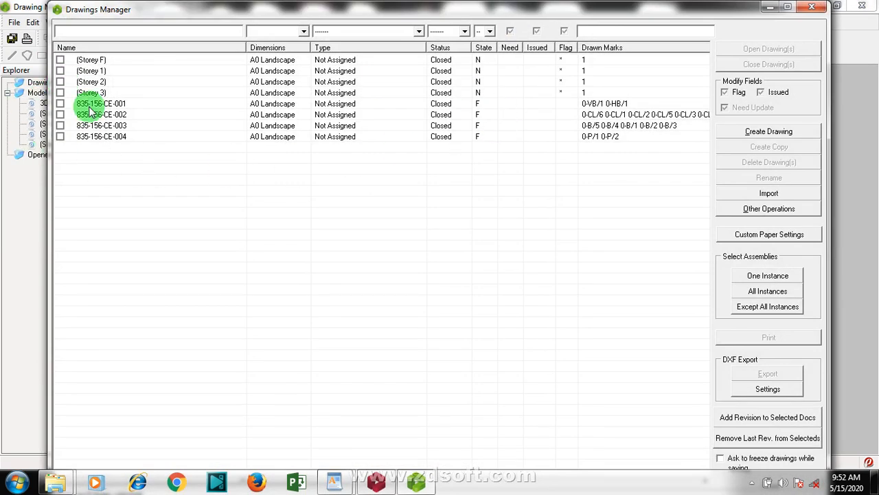
click(61, 61)
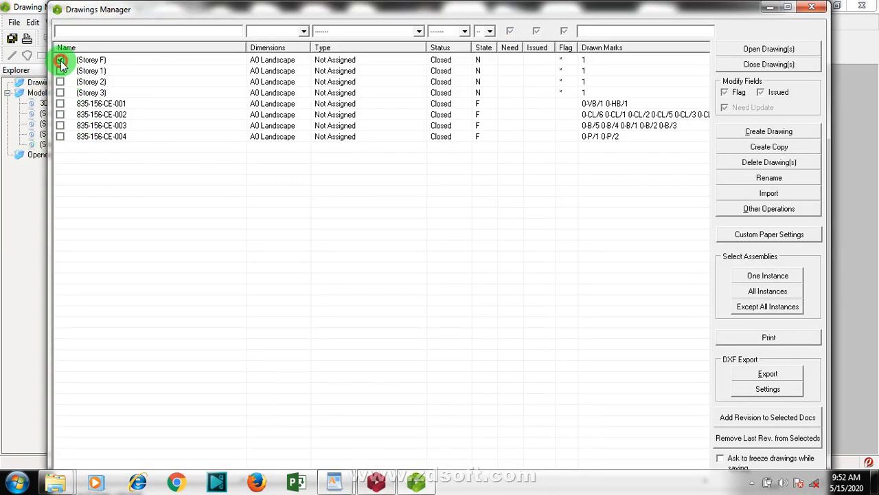
click(59, 99)
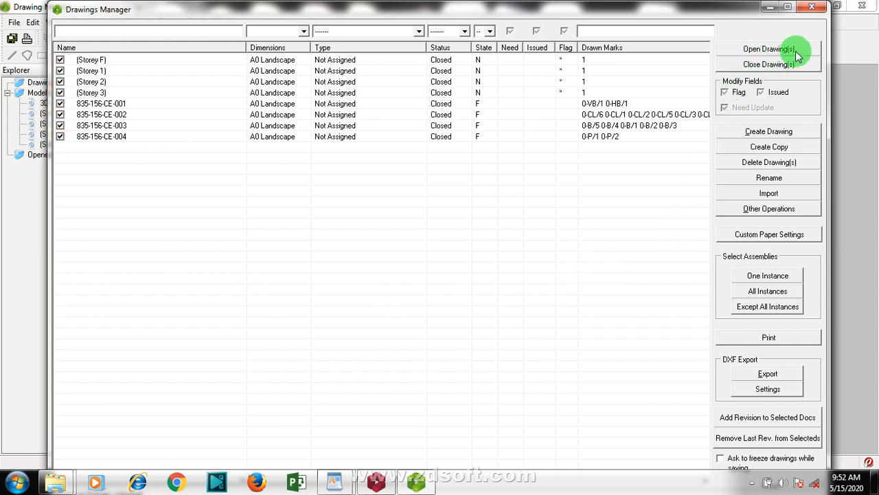
click(769, 50)
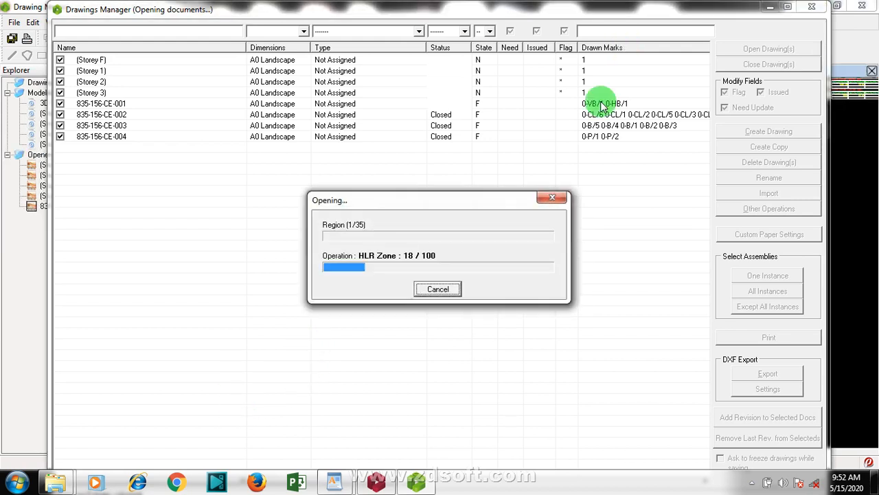
click(755, 484)
right_click(760, 417)
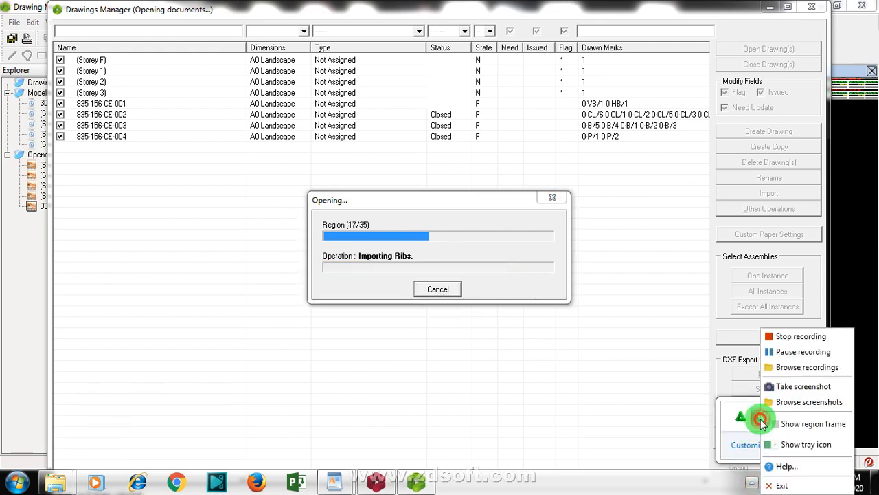
click(794, 351)
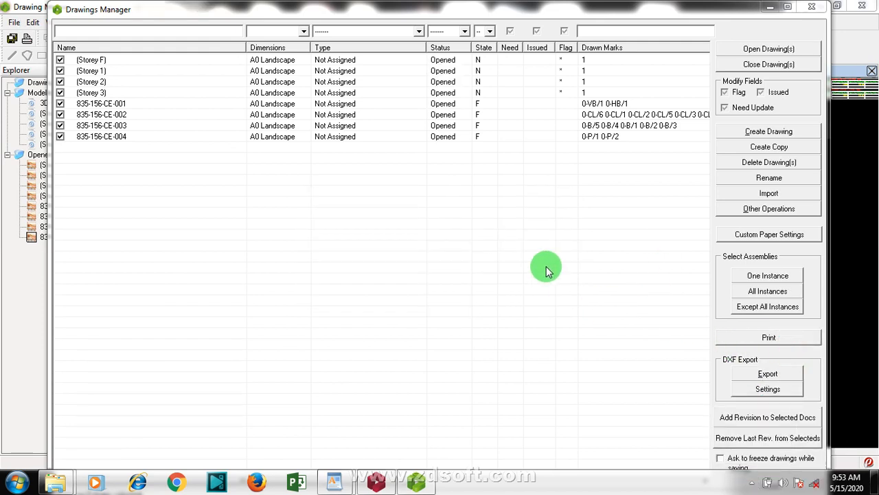
Step: Close the Drawings Manager and examine the purlin details and sheet layout of drawing 835-156-CE-004
click(808, 11)
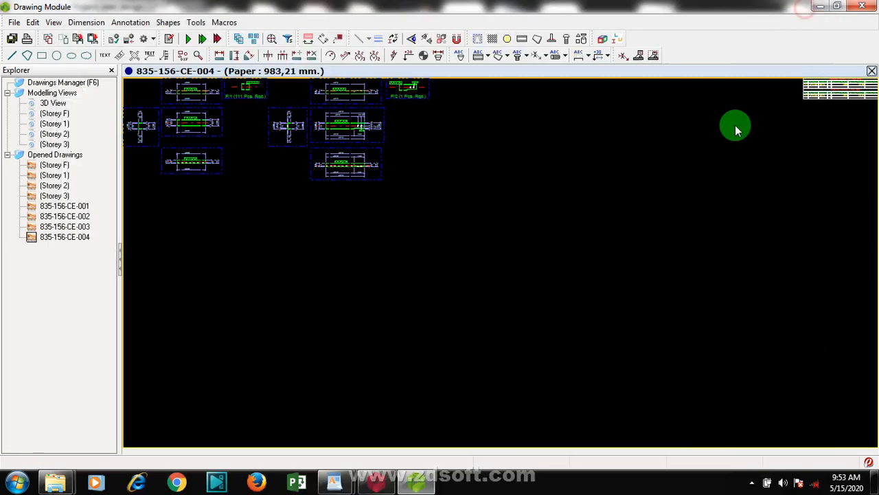
scroll(673, 273, down, 3)
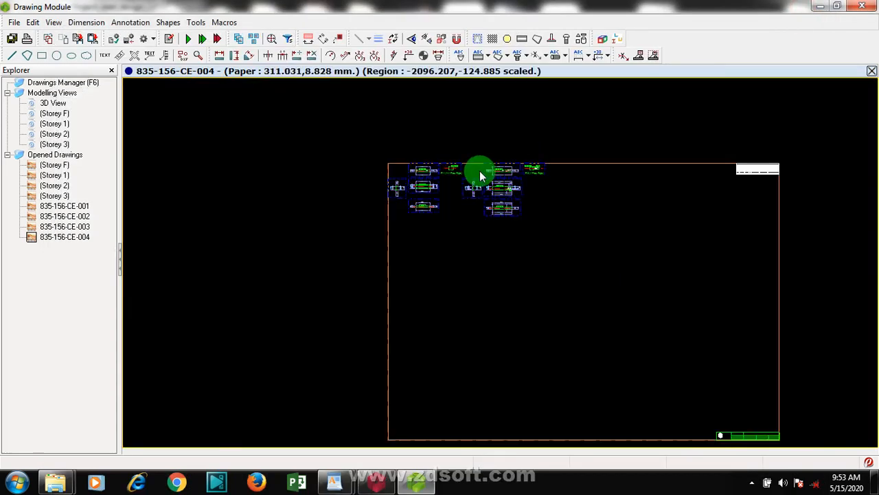
scroll(479, 175, up, 5)
scroll(465, 309, up, 3)
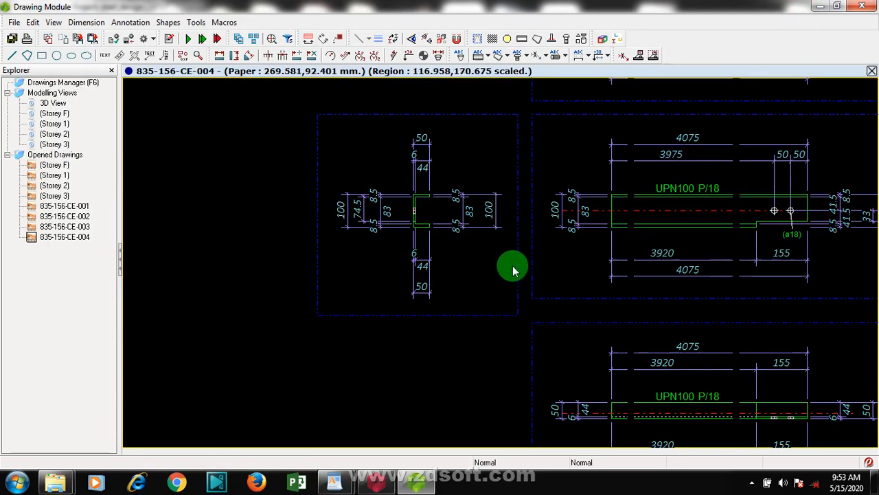
scroll(508, 255, down, 4)
scroll(465, 188, down, 5)
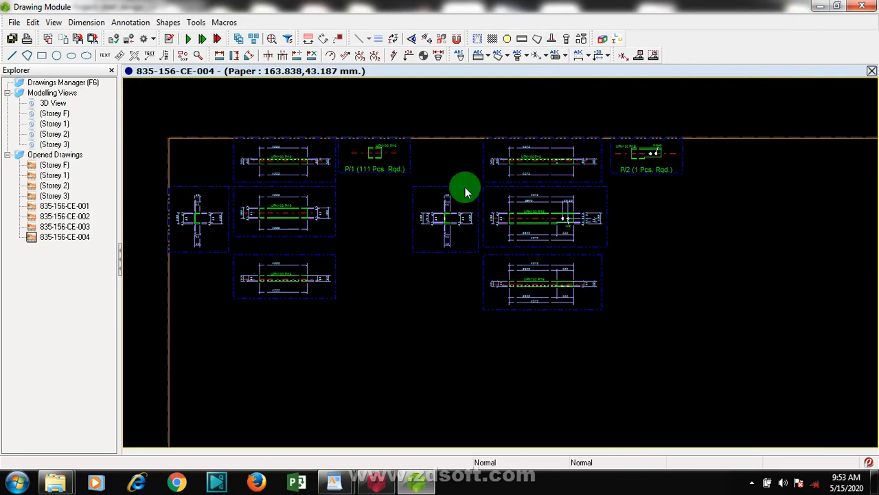
scroll(481, 188, down, 4)
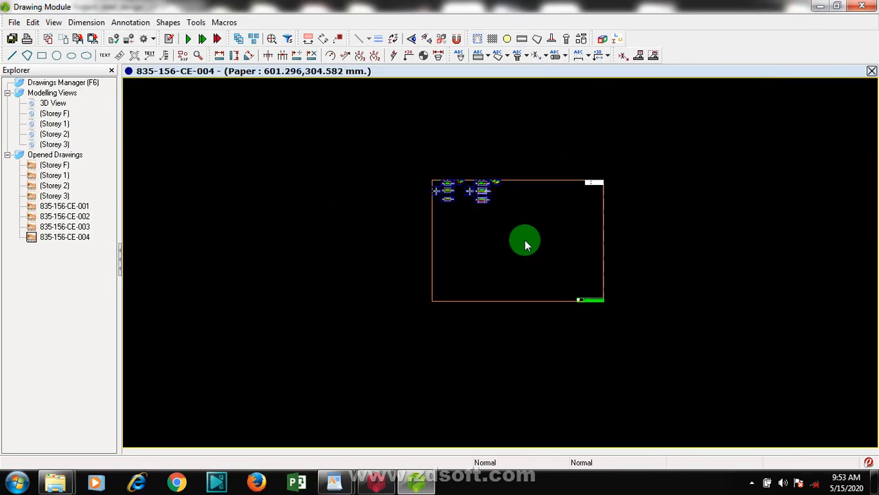
scroll(476, 173, up, 3)
scroll(508, 167, up, 5)
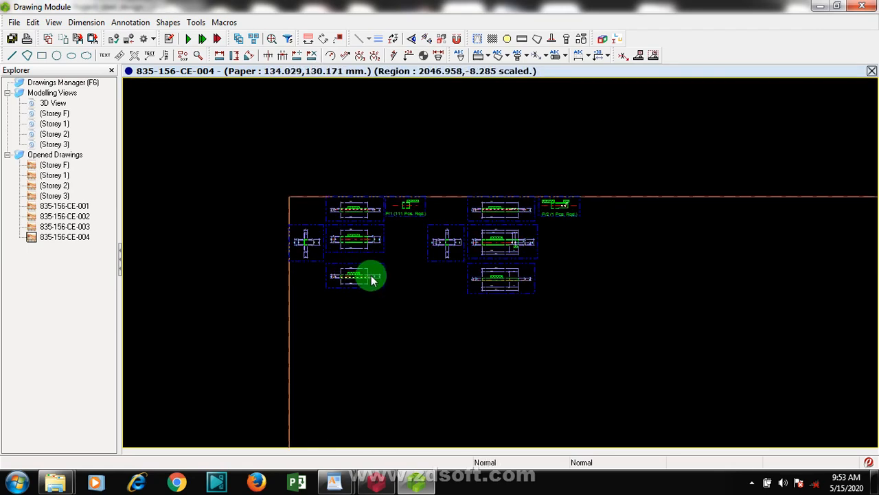
Step: Review the plan drawings of Storey F, Storey 1, Storey 2 and Storey 3 one after another
double_click(55, 168)
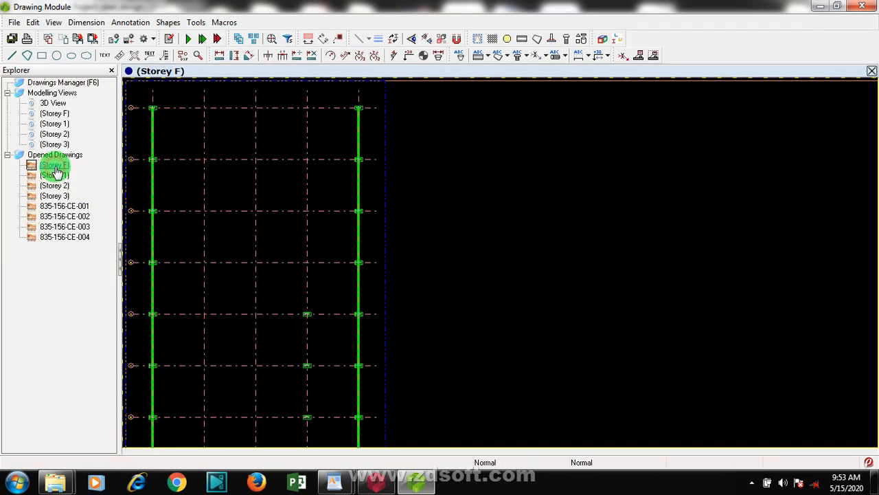
scroll(604, 244, down, 4)
scroll(559, 257, up, 3)
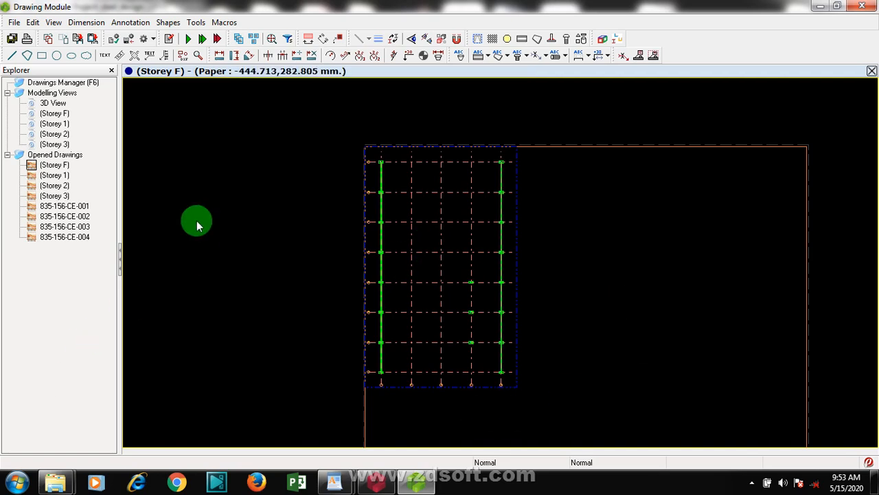
double_click(56, 178)
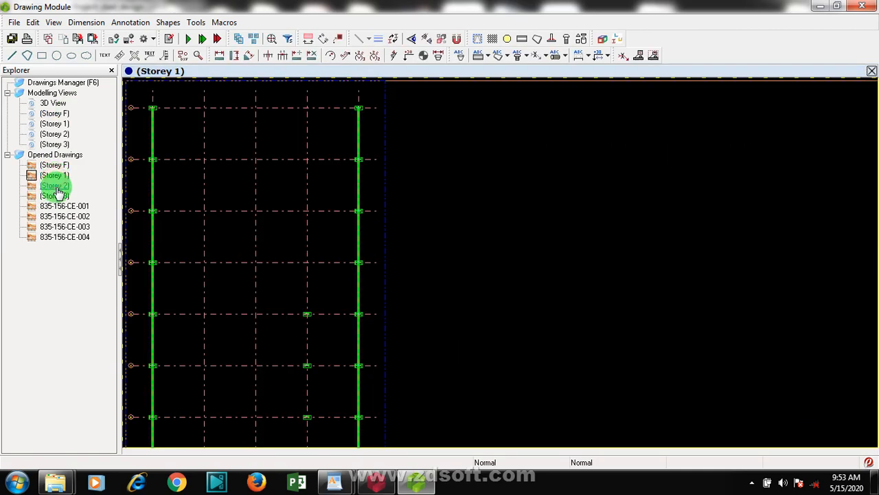
double_click(55, 186)
click(59, 209)
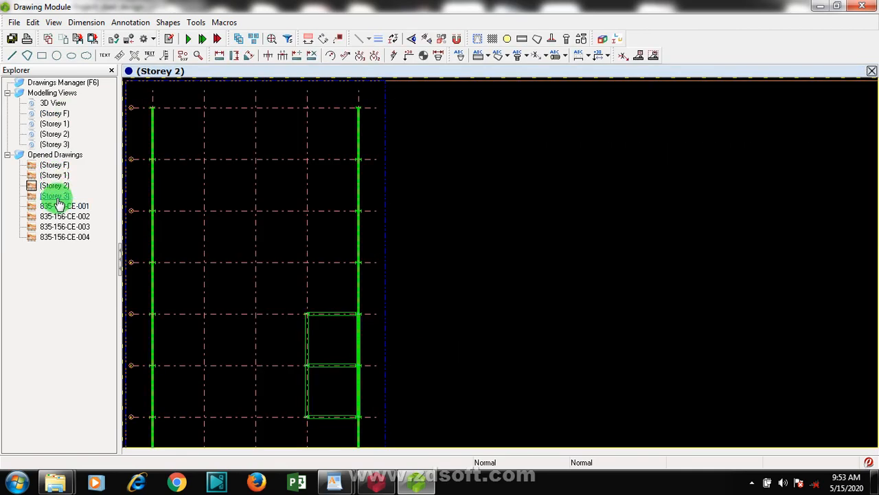
double_click(55, 196)
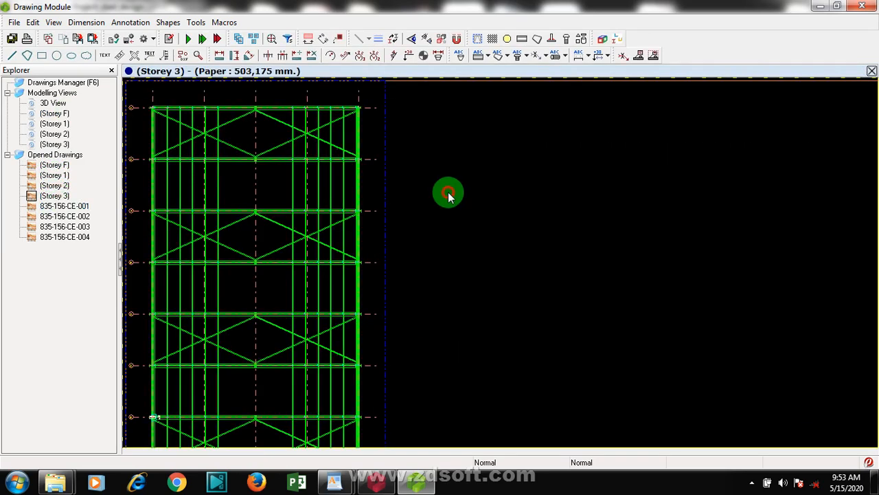
scroll(656, 230, down, 1)
scroll(656, 230, down, 1)
scroll(524, 292, up, 2)
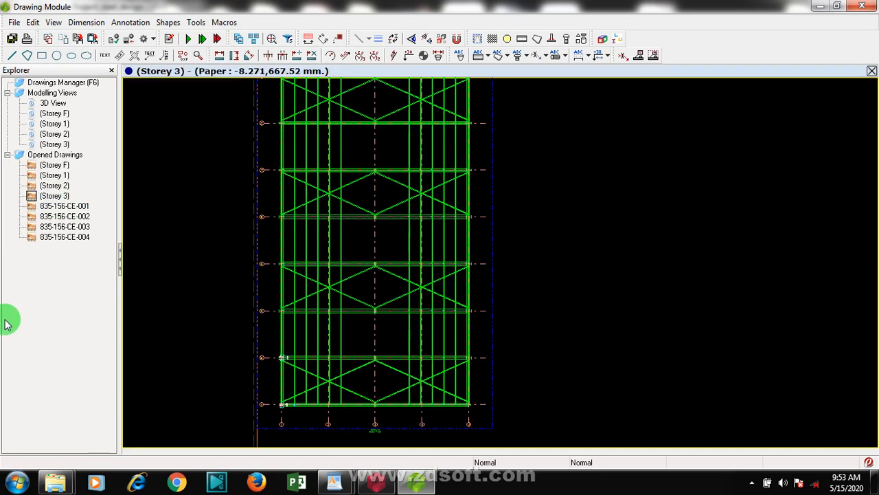
Step: Open drawing 835-156-CE-002 and examine its sheet layout and the dimensioned details of the UB 450X200X110 member
double_click(59, 217)
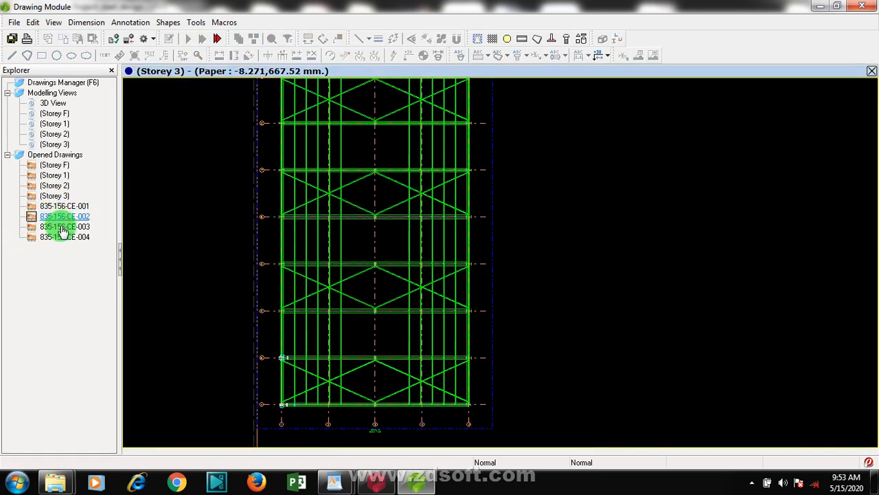
click(62, 227)
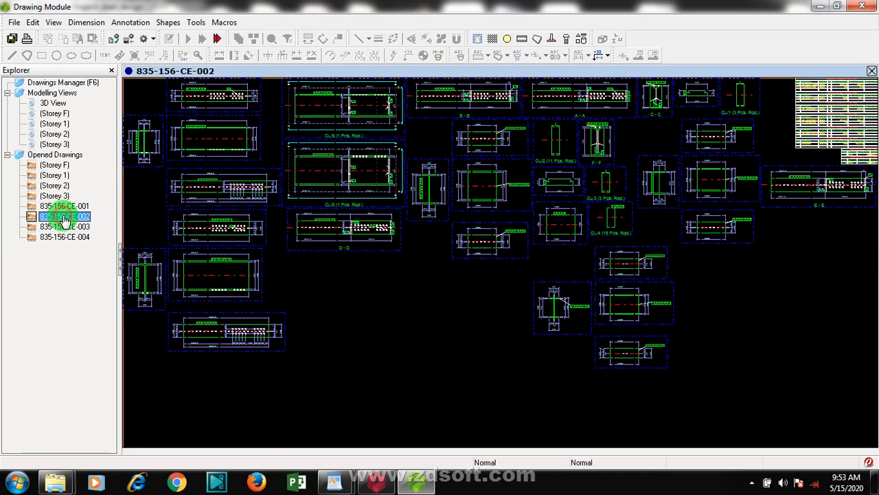
click(443, 309)
scroll(498, 320, down, 4)
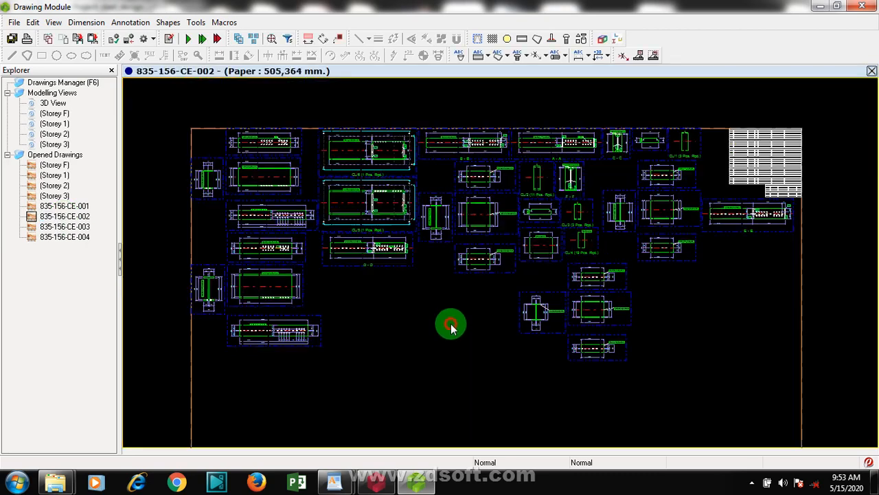
scroll(436, 283, up, 1)
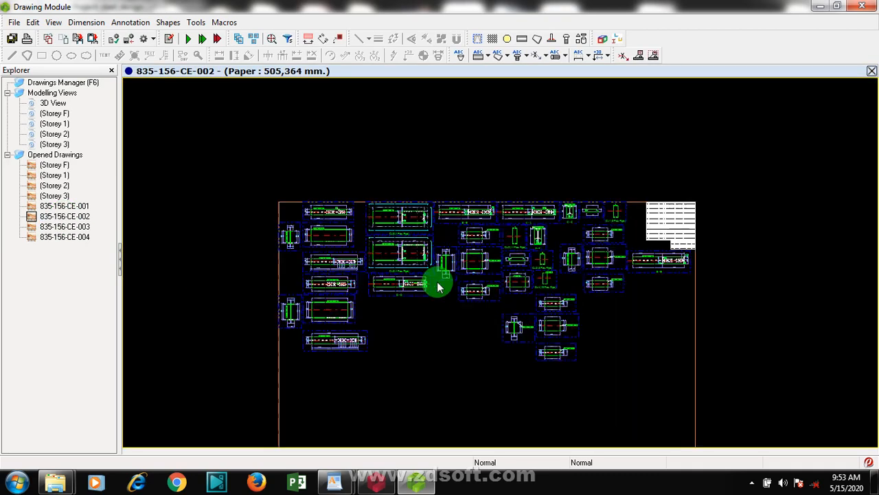
scroll(288, 357, up, 2)
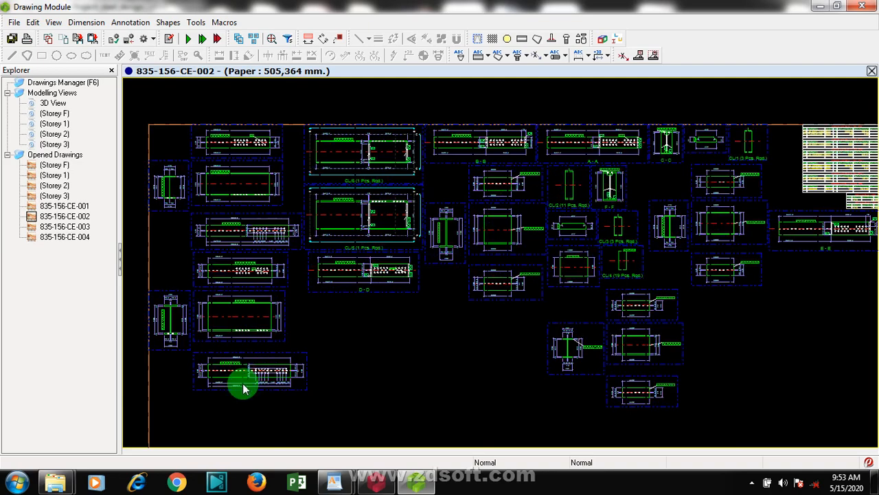
scroll(243, 384, up, 1)
scroll(173, 405, up, 1)
scroll(175, 406, up, 2)
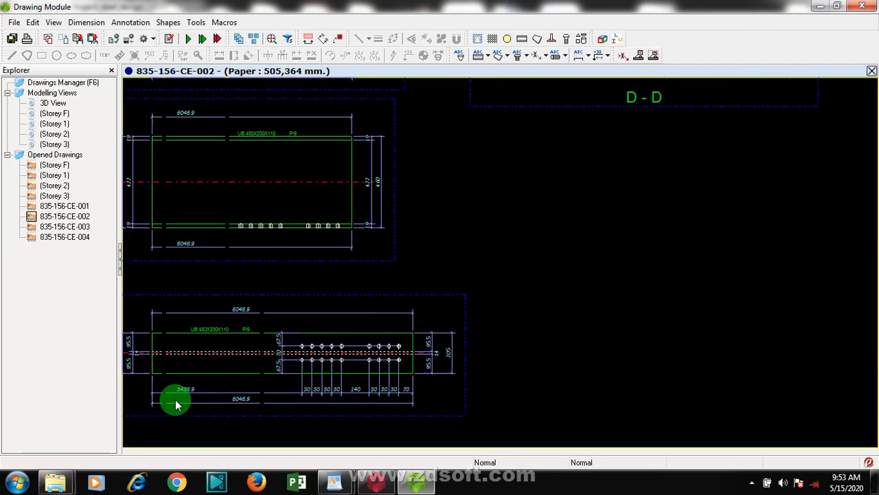
scroll(382, 311, down, 2)
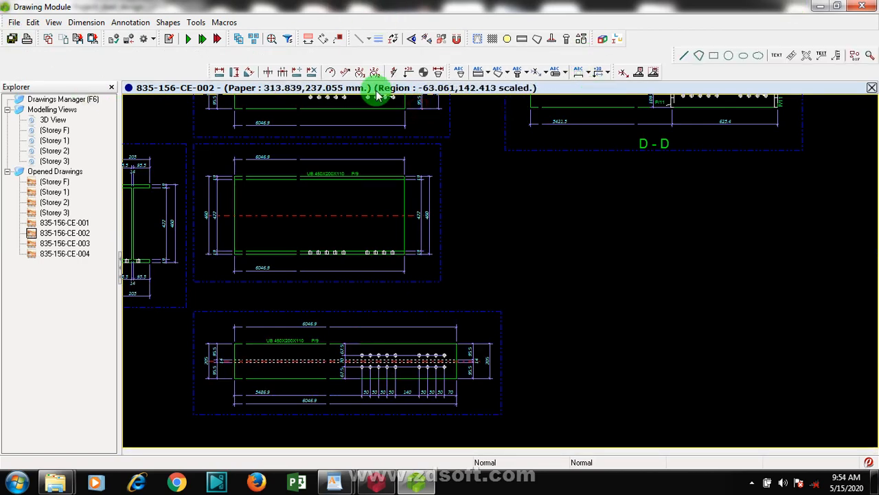
Step: Look up the DXF export option for the current drawing without exporting it
click(14, 23)
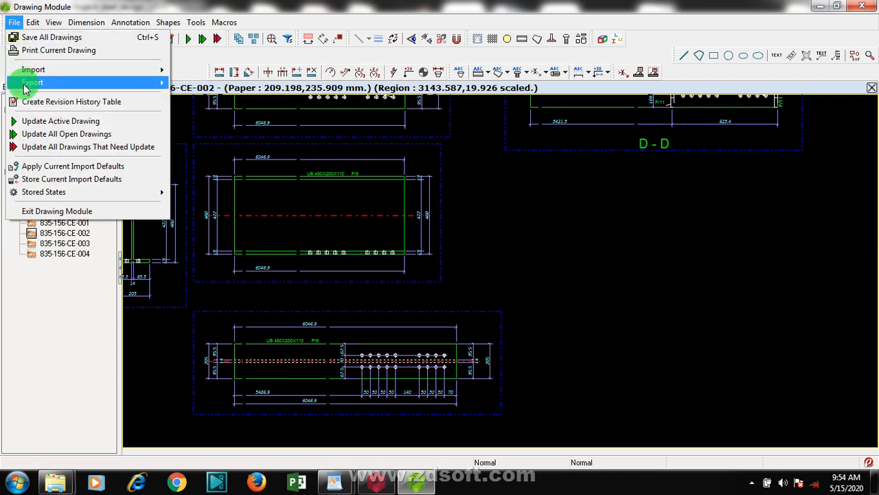
mouse_move(30, 87)
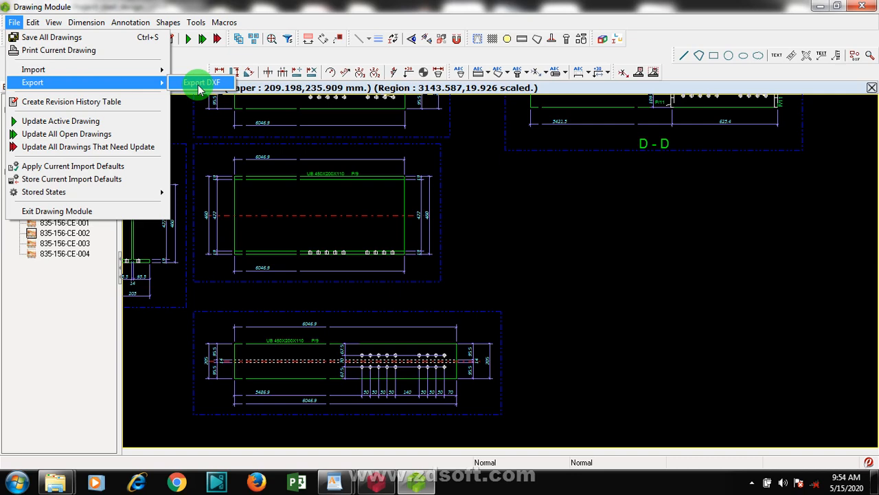
click(532, 234)
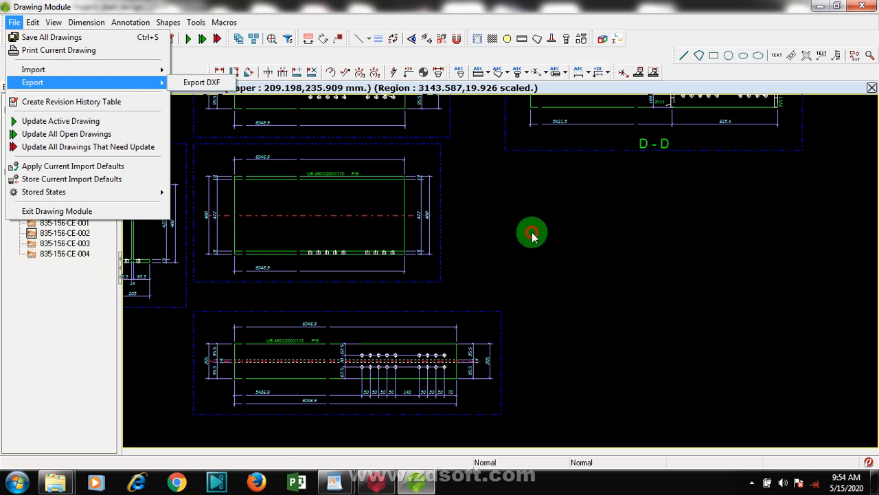
Step: Review the whole sheet of drawing 835-156-CE-002, including its part details, material table and title block
scroll(577, 230, down, 1)
scroll(583, 260, down, 1)
scroll(628, 265, down, 1)
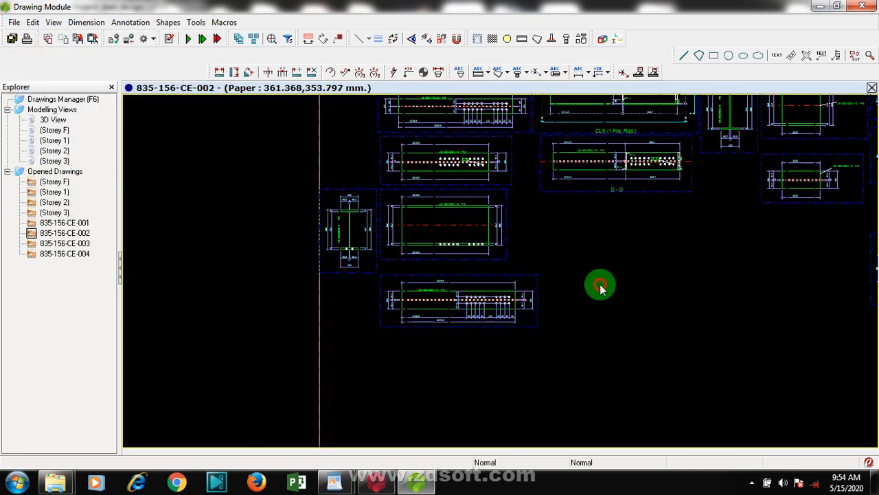
scroll(522, 333, down, 1)
scroll(721, 316, down, 1)
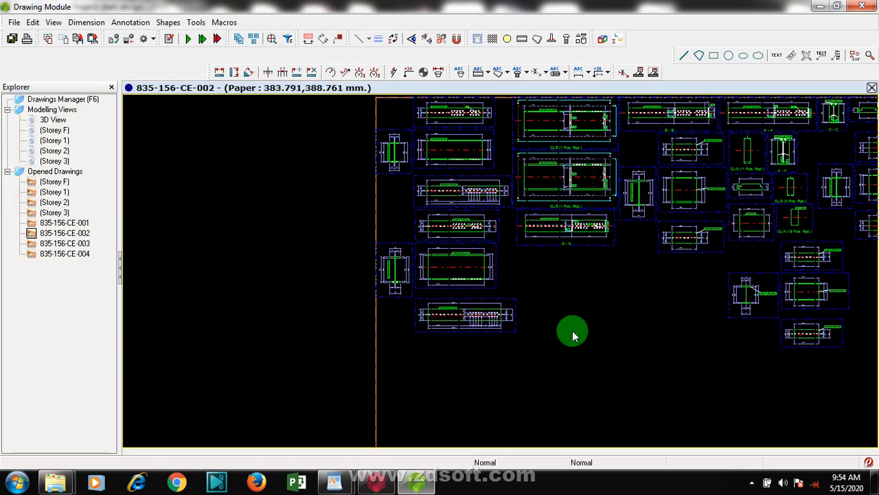
scroll(278, 272, down, 4)
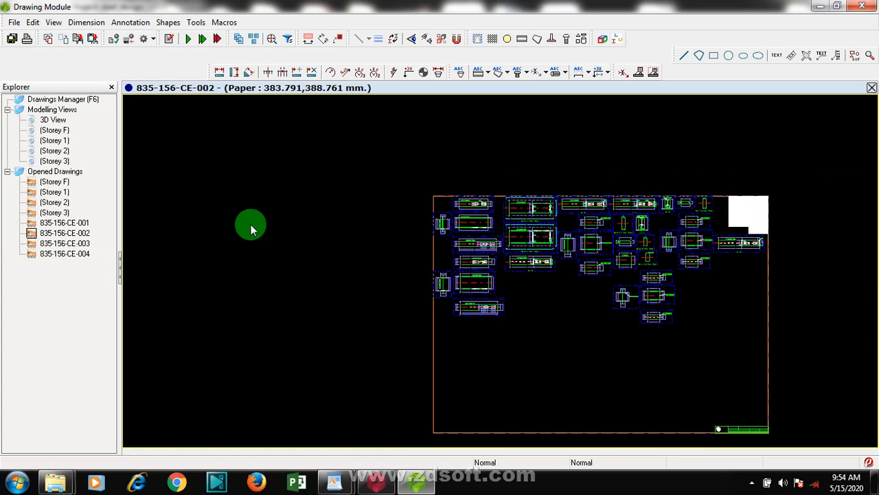
scroll(569, 304, up, 2)
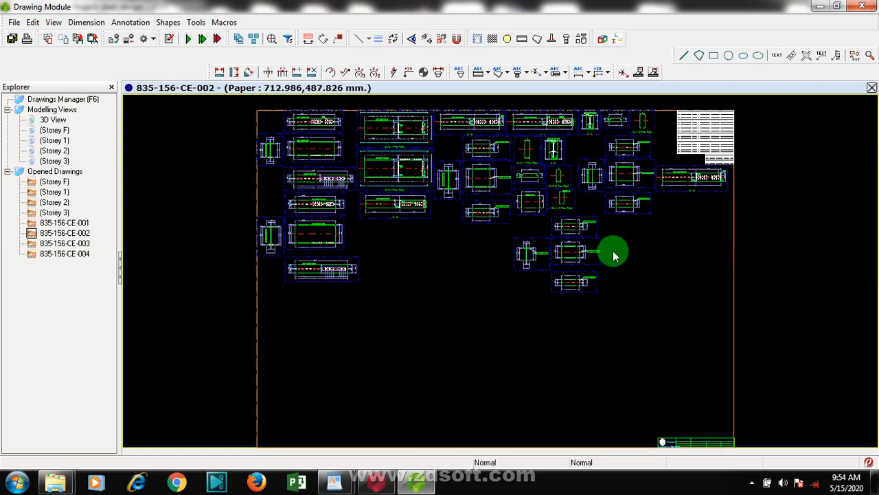
scroll(613, 256, up, 1)
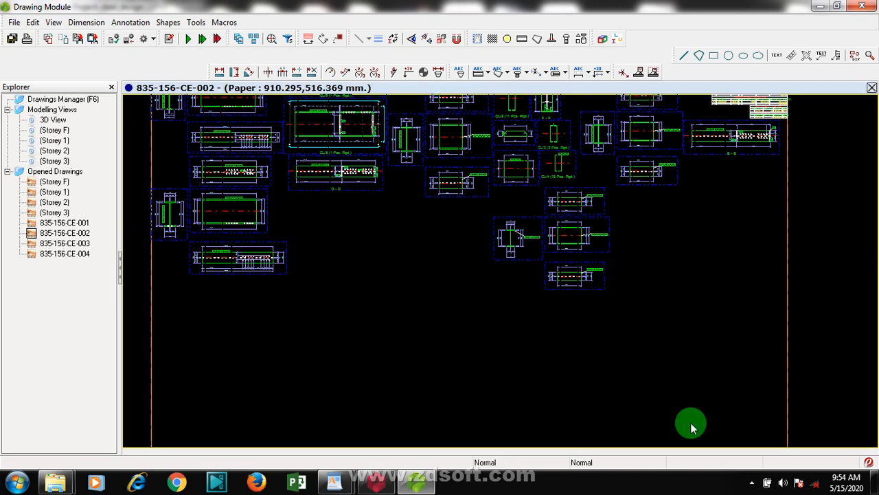
click(753, 484)
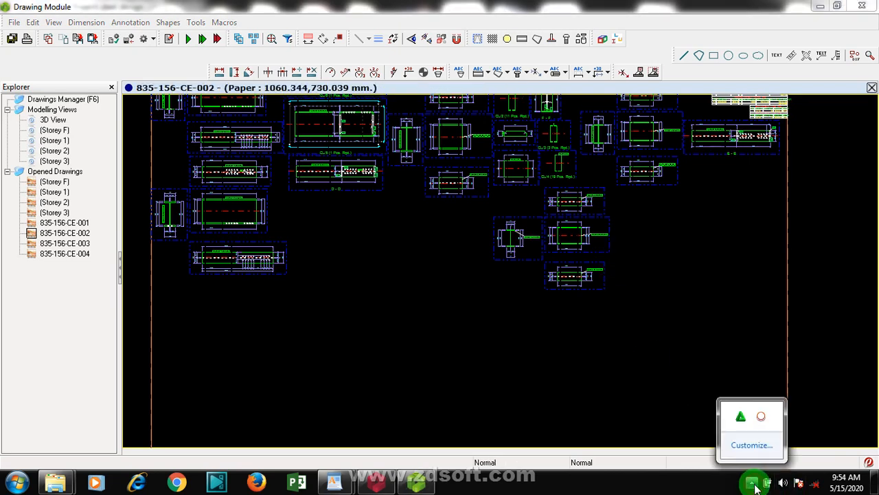